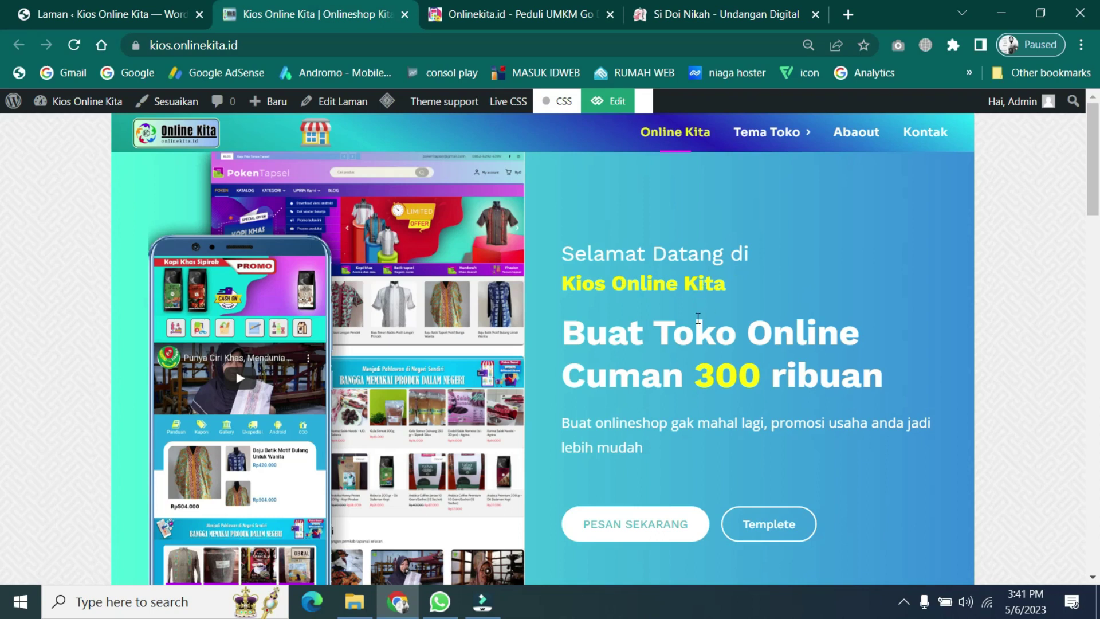
- Switch to the Onlinekita.id tab and scroll the UMKM Go Digital page to its Buat Toko section
click(519, 17)
scroll(679, 425, down, 5)
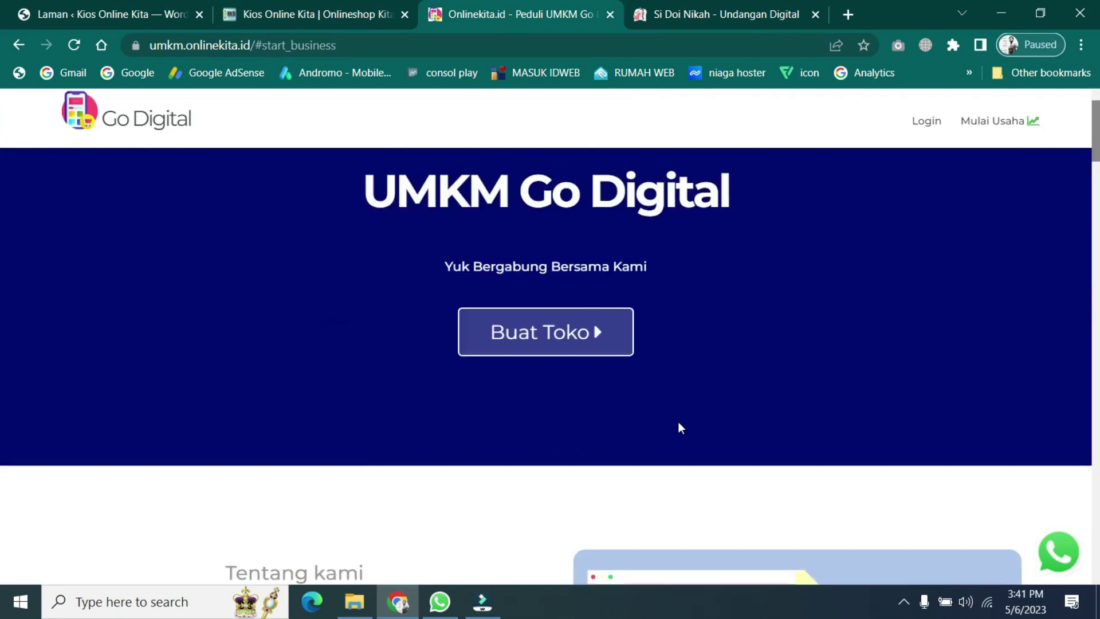
scroll(681, 427, down, 15)
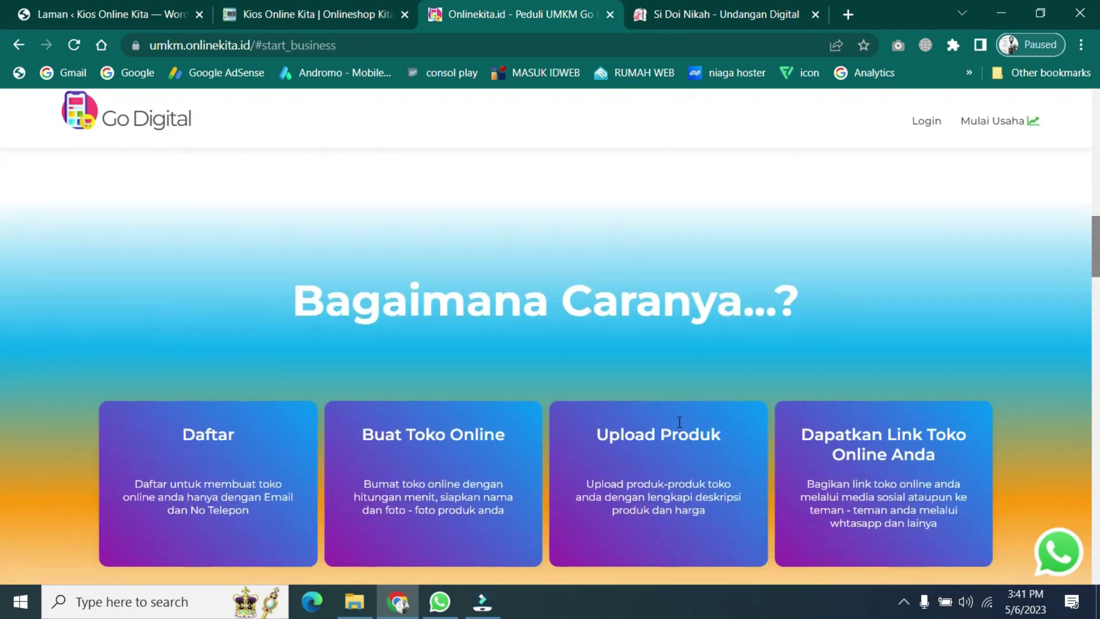
scroll(682, 428, down, 15)
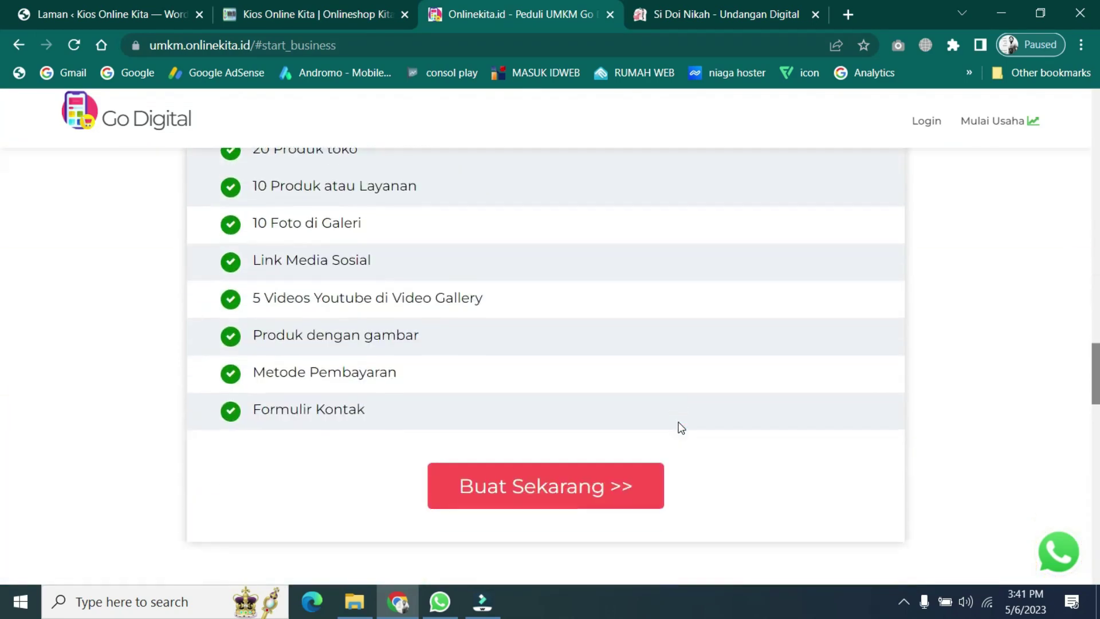
scroll(678, 422, down, 15)
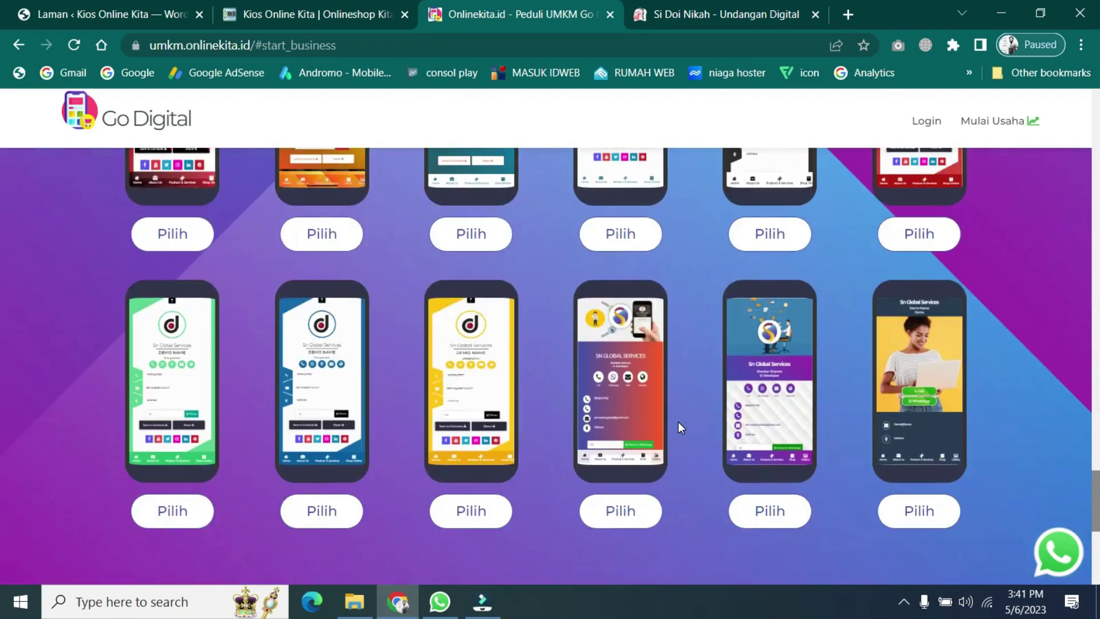
scroll(679, 427, down, 5)
scroll(679, 427, up, 10)
scroll(681, 427, up, 20)
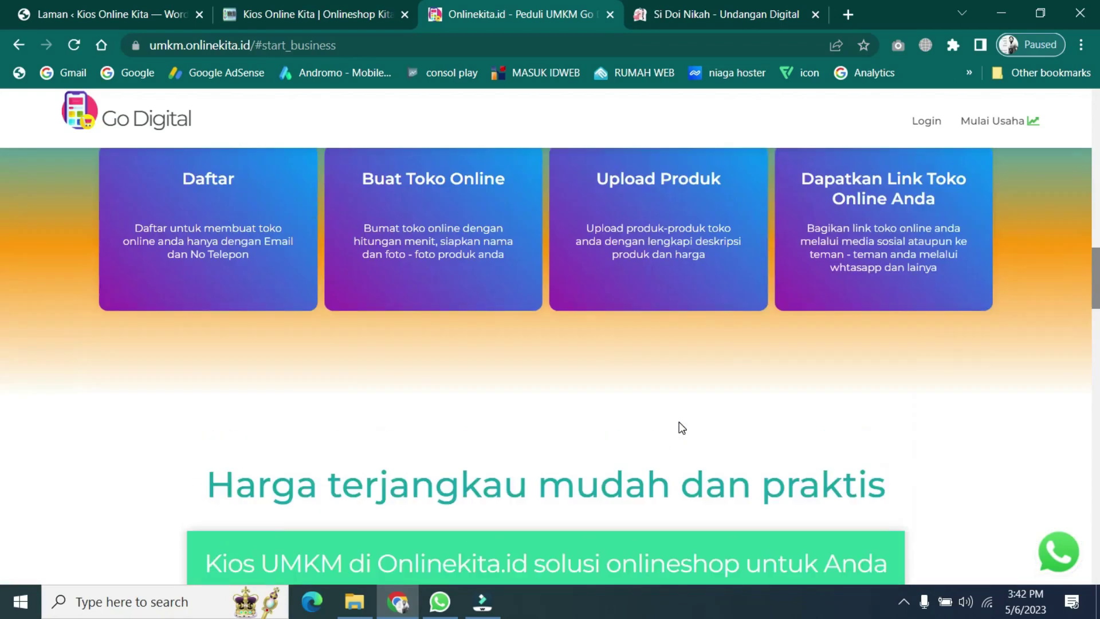
scroll(679, 422, up, 15)
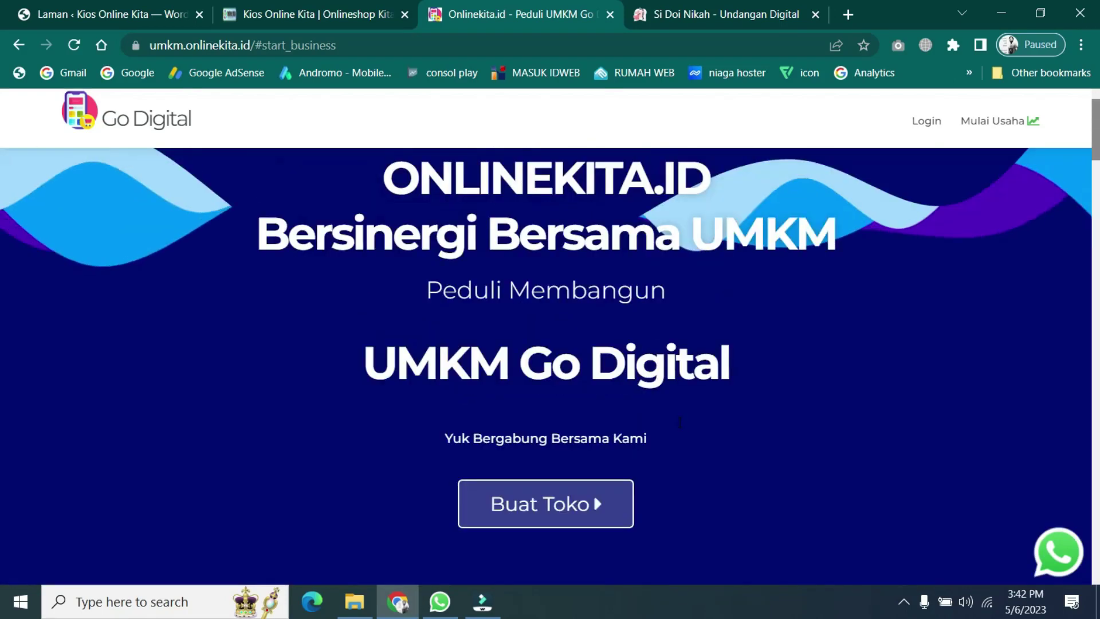
- Return to the Kios Online Kita tab, scroll through the landing page and back to its hero
click(373, 14)
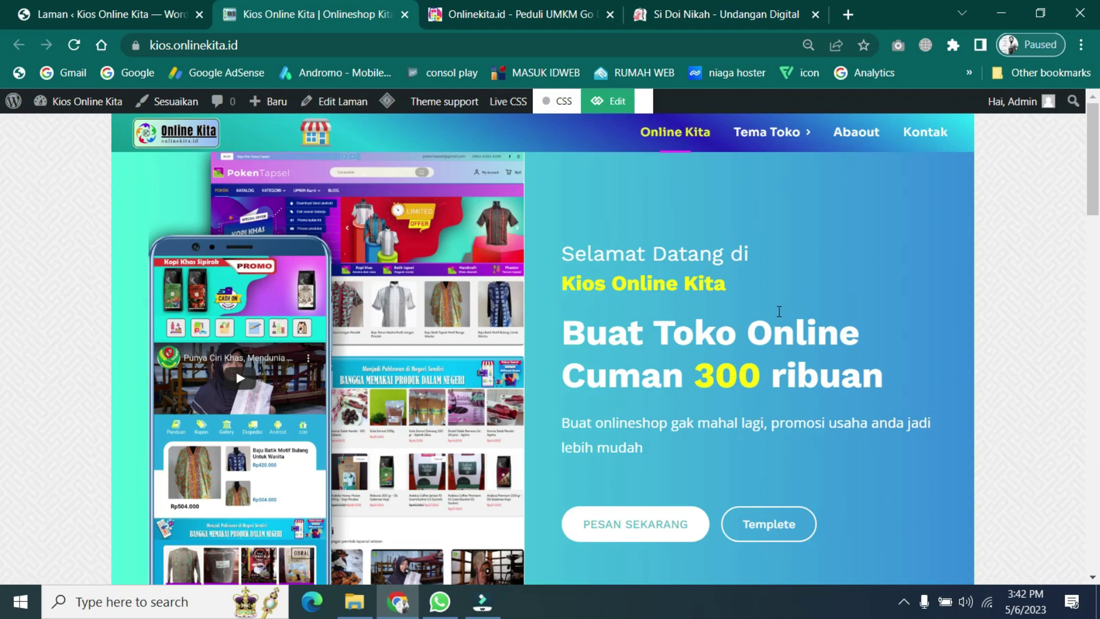
scroll(765, 315, down, 10)
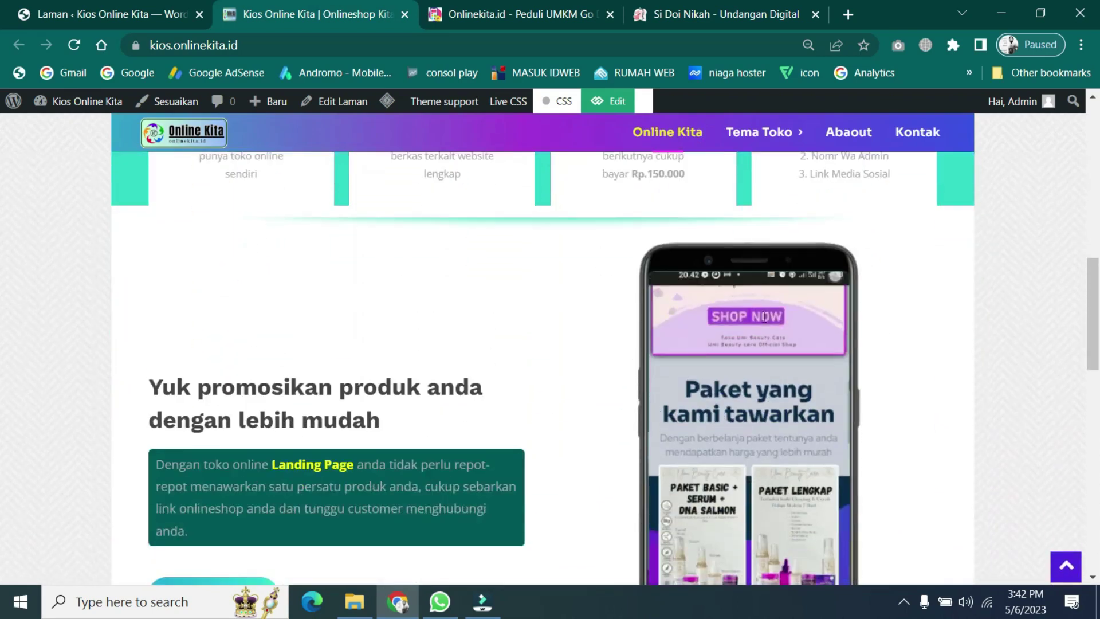
scroll(764, 316, down, 3)
scroll(733, 344, down, 5)
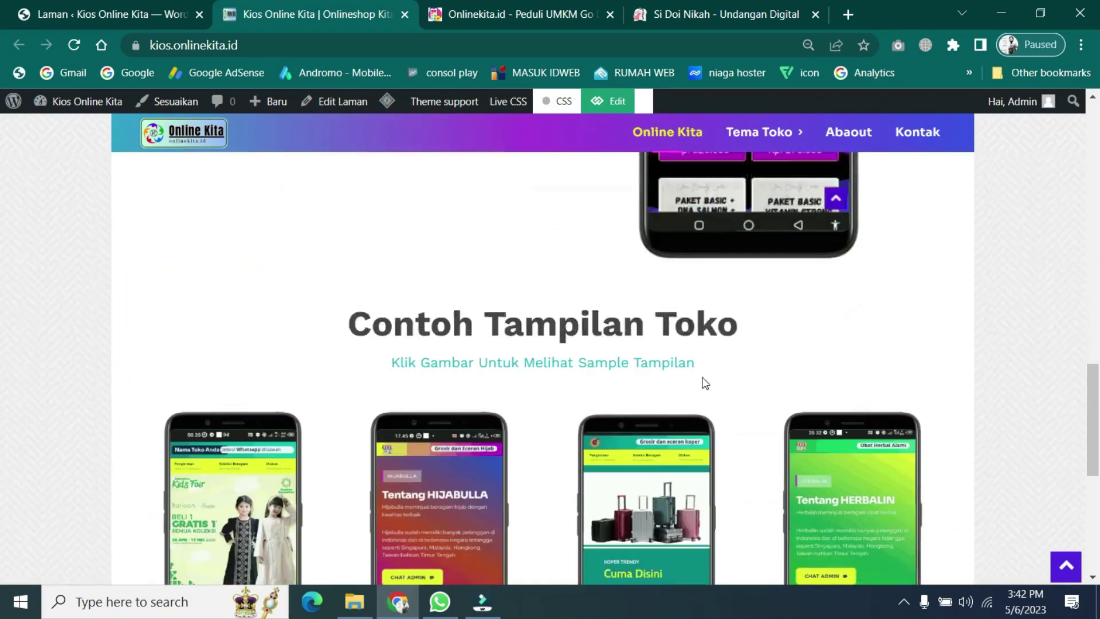
scroll(707, 383, down, 6)
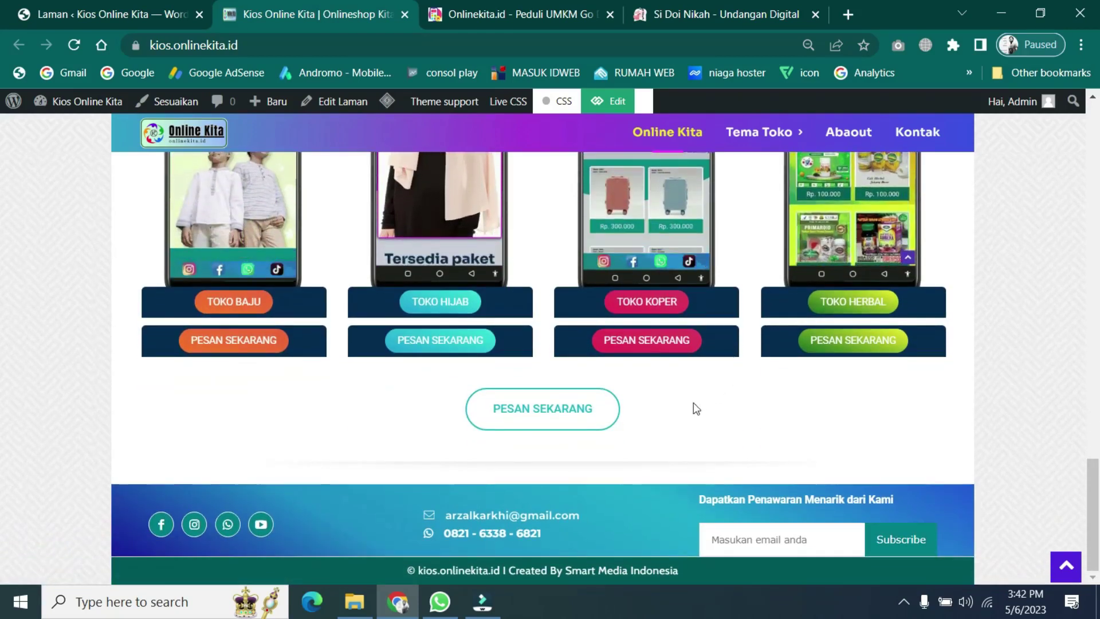
scroll(696, 390, up, 1)
scroll(695, 391, down, 1)
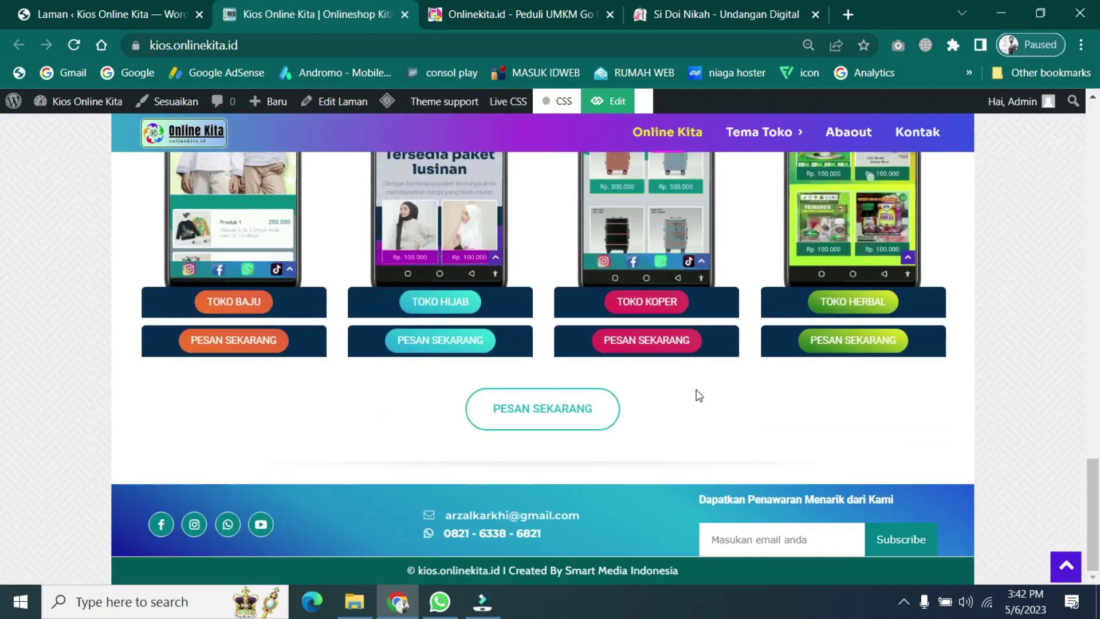
scroll(696, 390, up, 6)
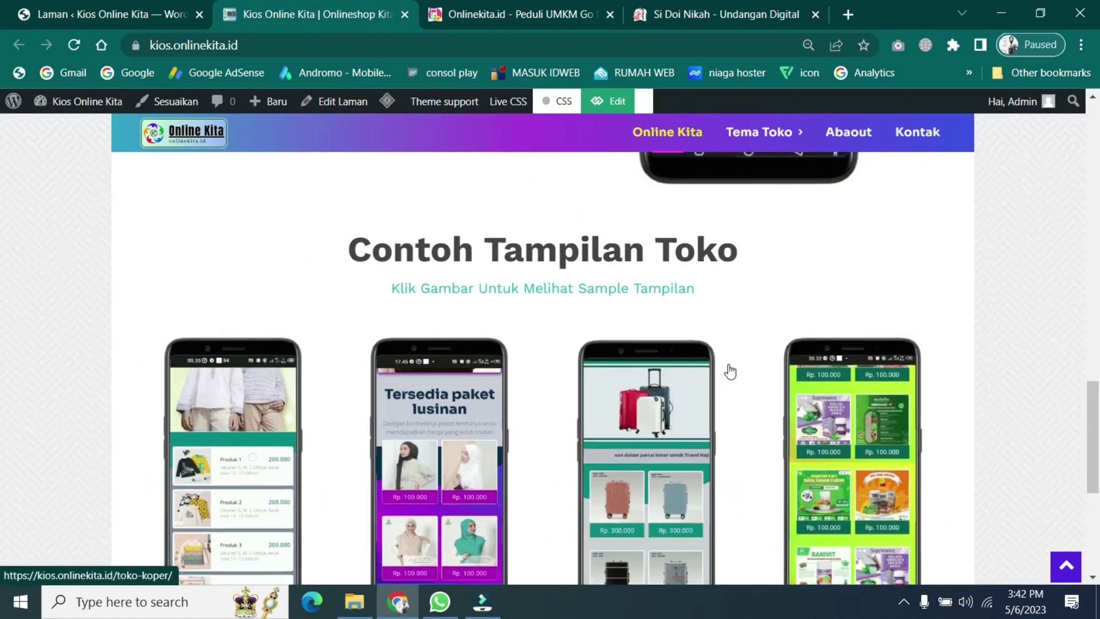
scroll(683, 361, up, 7)
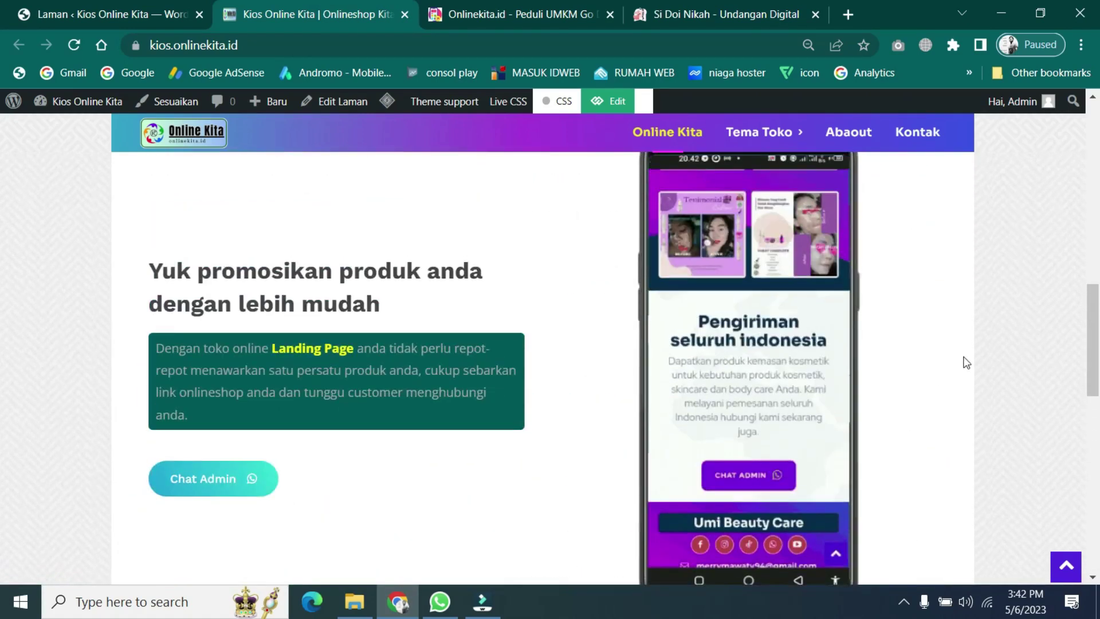
scroll(966, 362, up, 8)
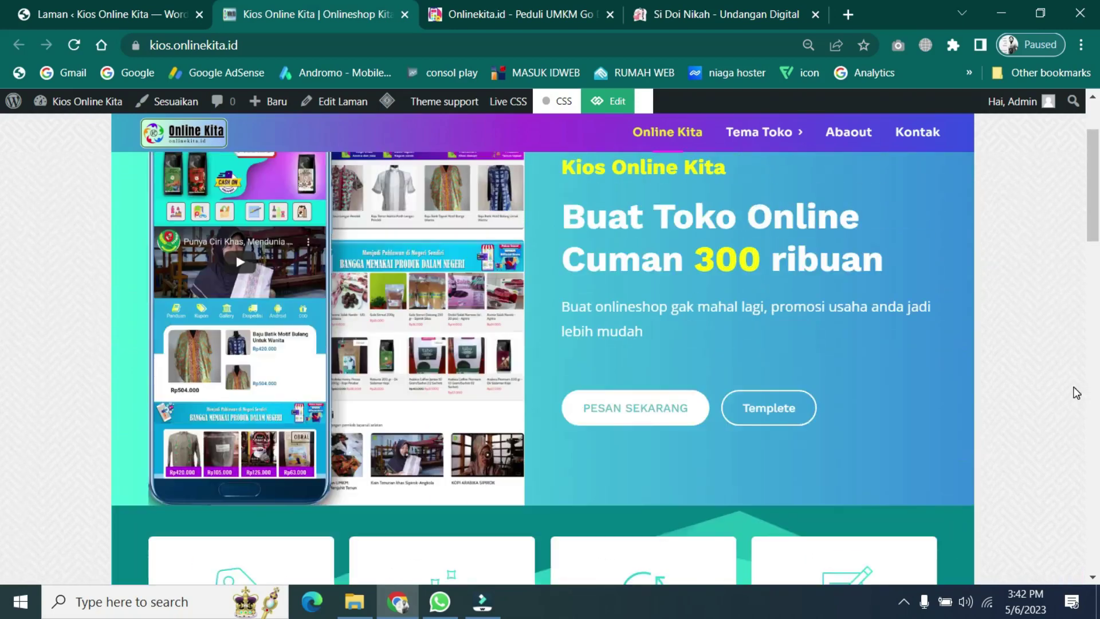
scroll(1076, 392, up, 2)
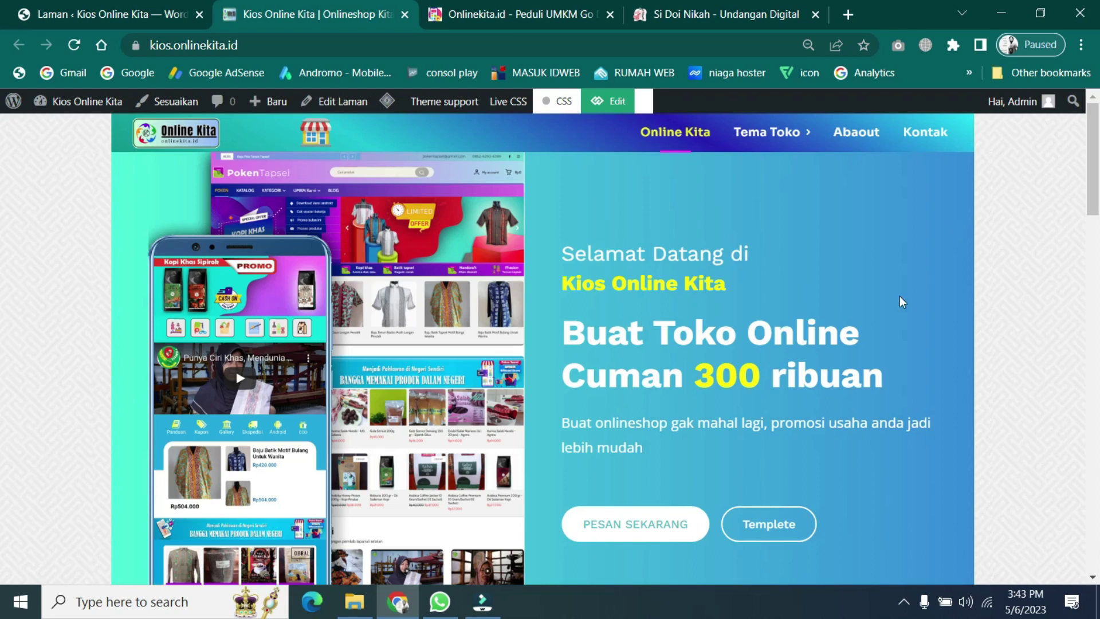
scroll(879, 356, down, 4)
scroll(882, 357, down, 6)
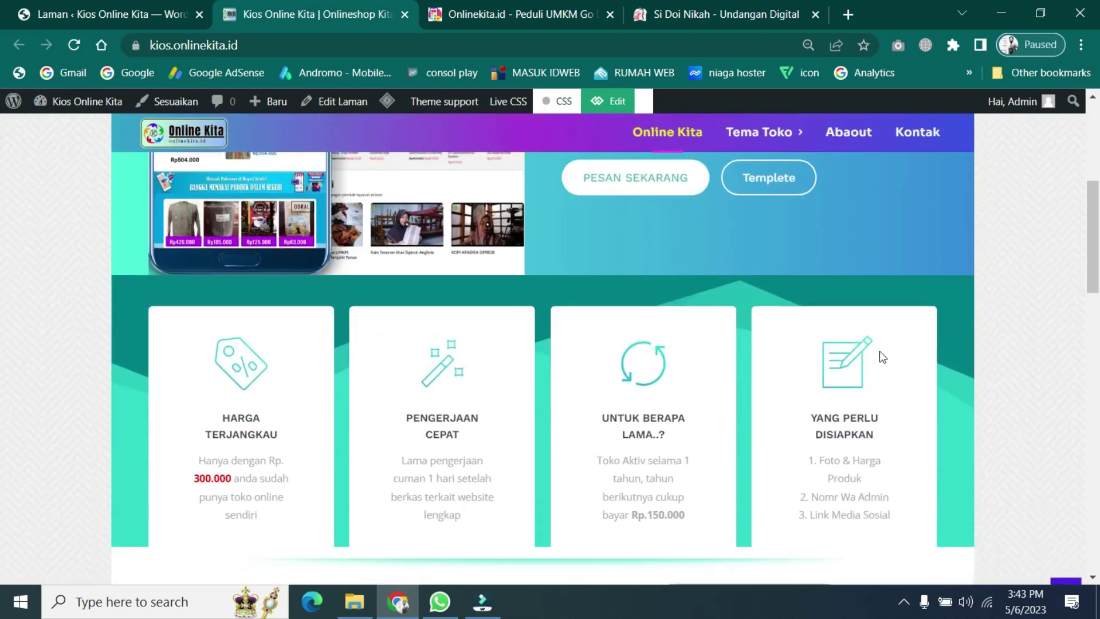
scroll(498, 355, down, 7)
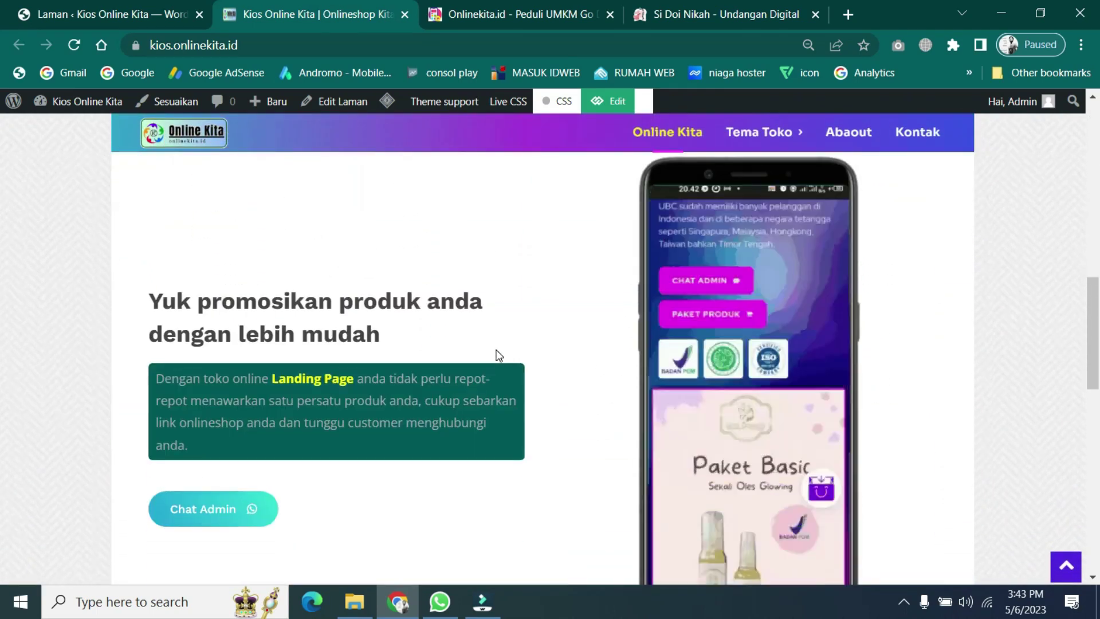
scroll(499, 356, up, 9)
scroll(498, 357, up, 10)
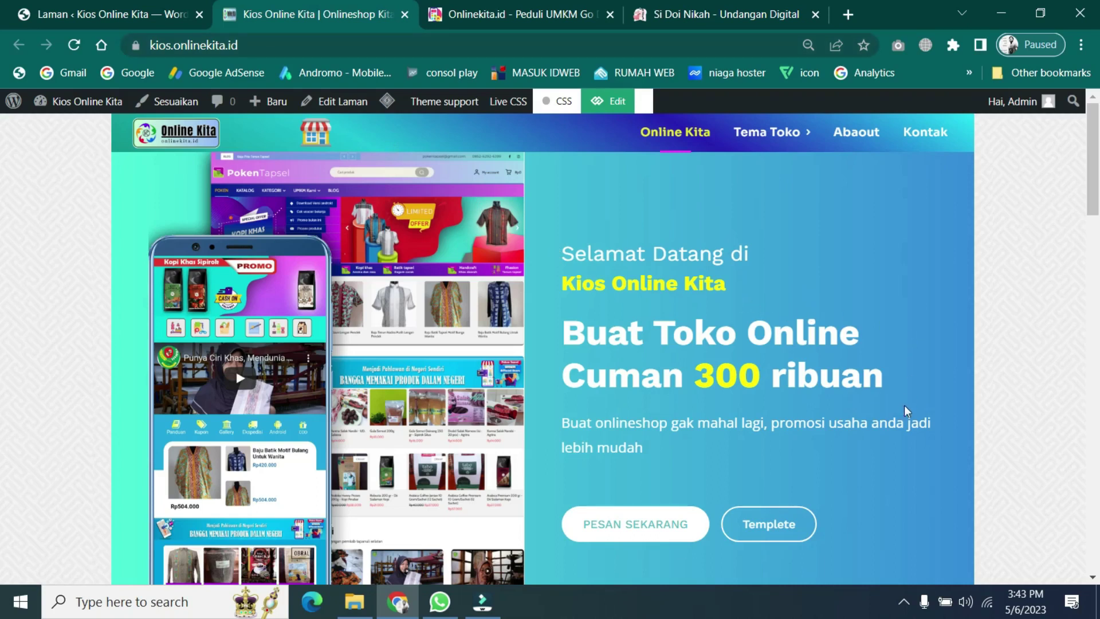
scroll(898, 416, down, 10)
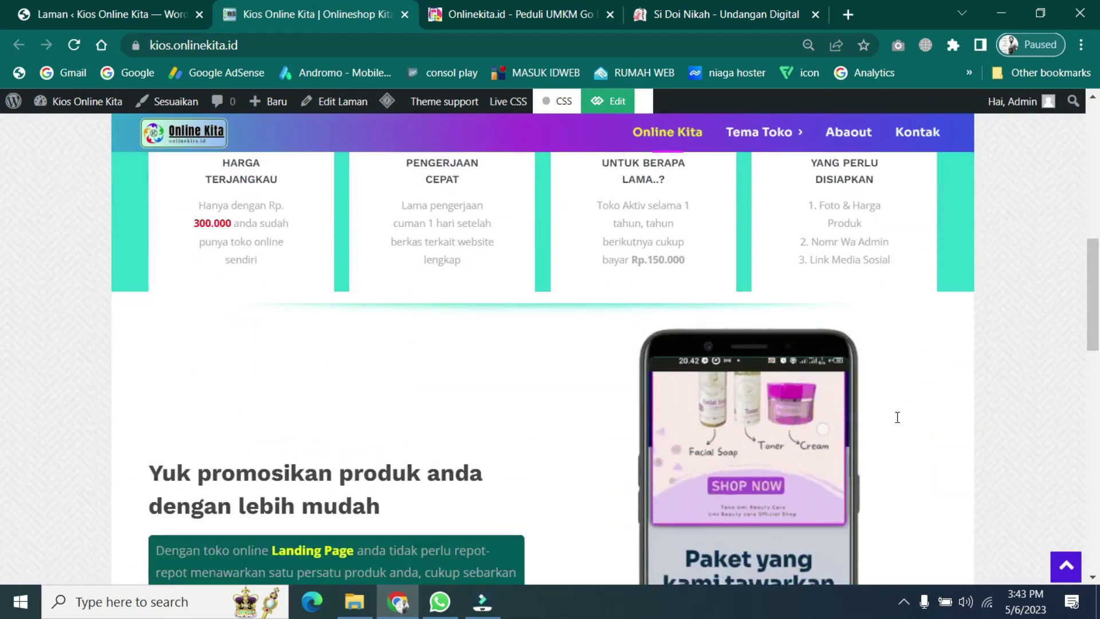
scroll(897, 417, down, 5)
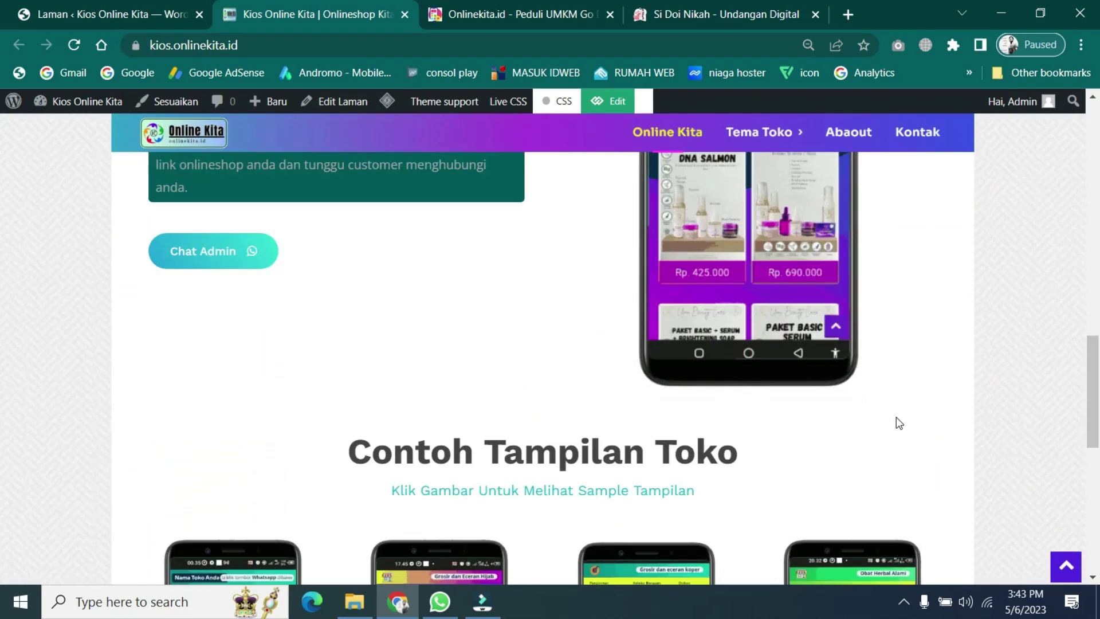
scroll(896, 417, down, 7)
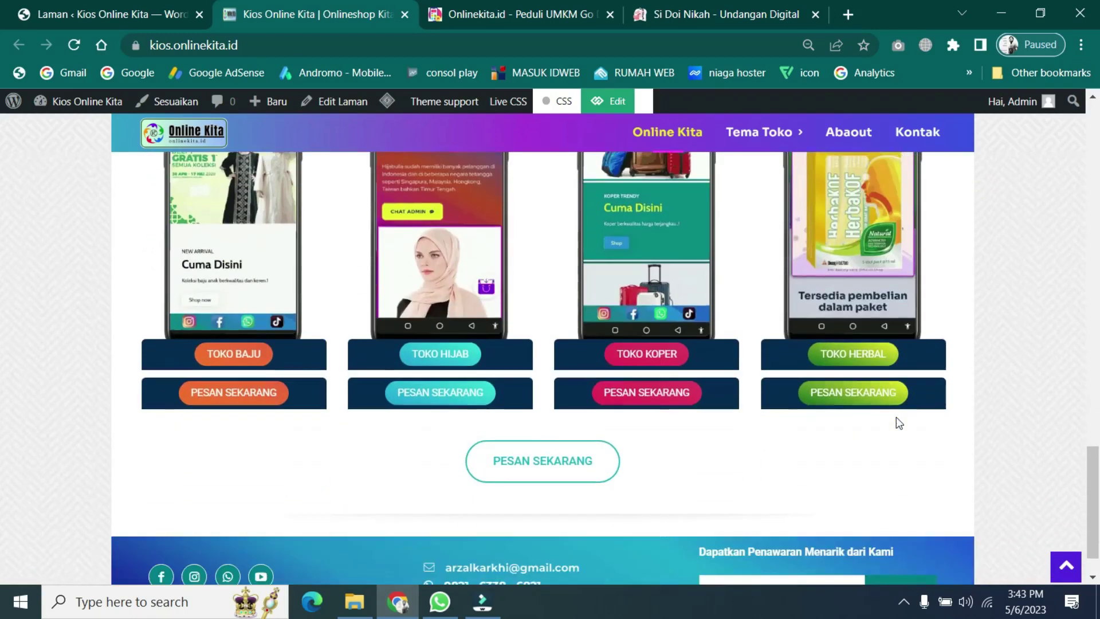
scroll(977, 414, up, 7)
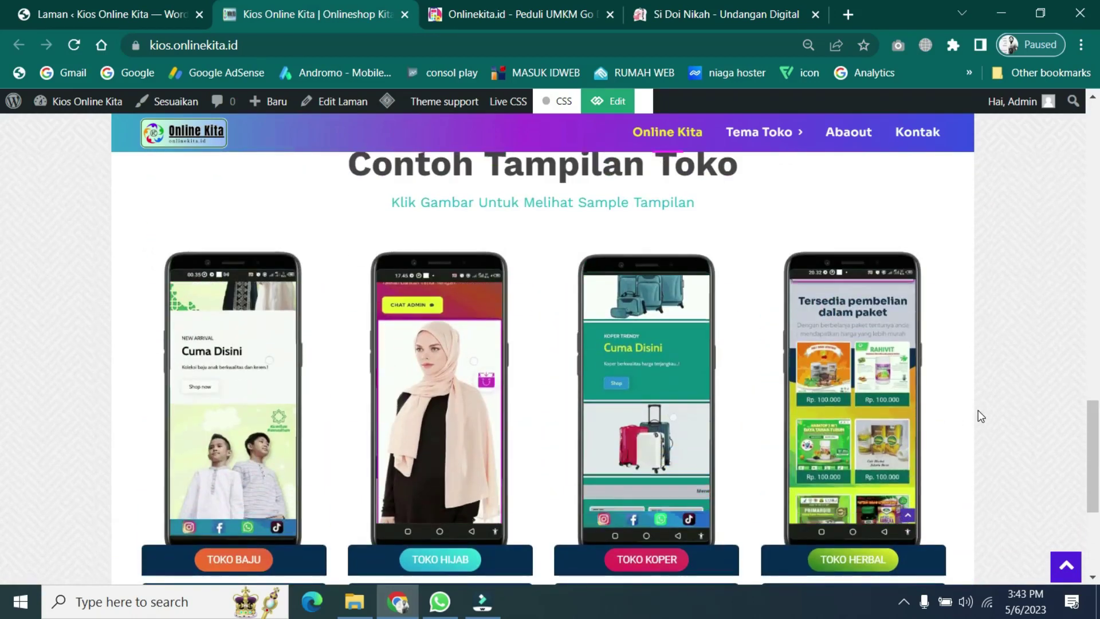
scroll(981, 417, up, 10)
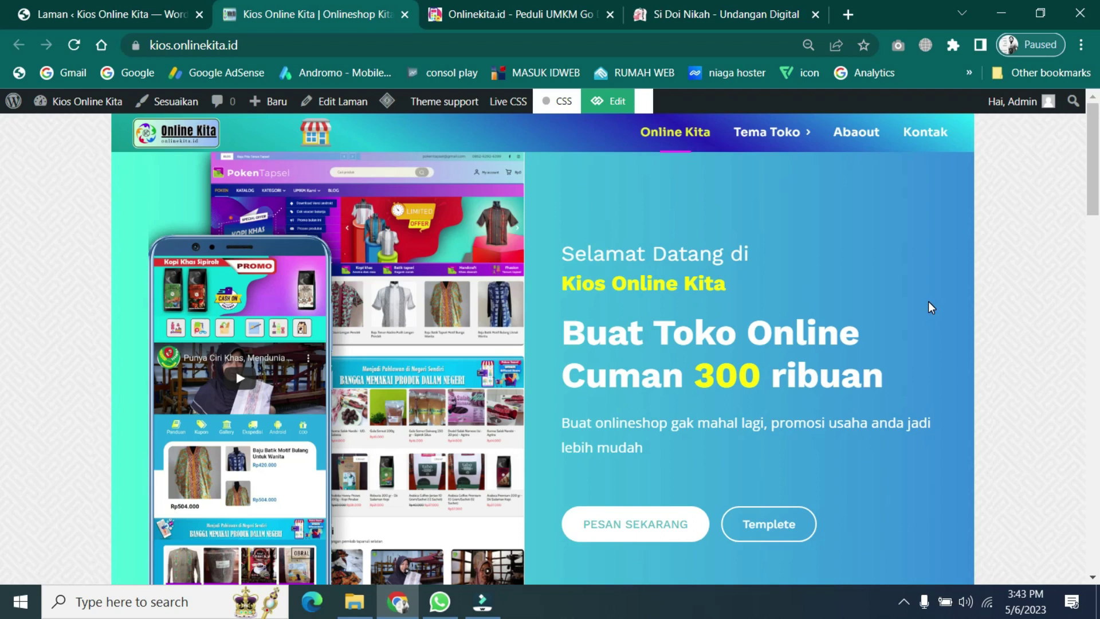
- Scroll the homepage to the Toko Baju, Hijab, Koper and Herbal phone previews
scroll(929, 302, down, 10)
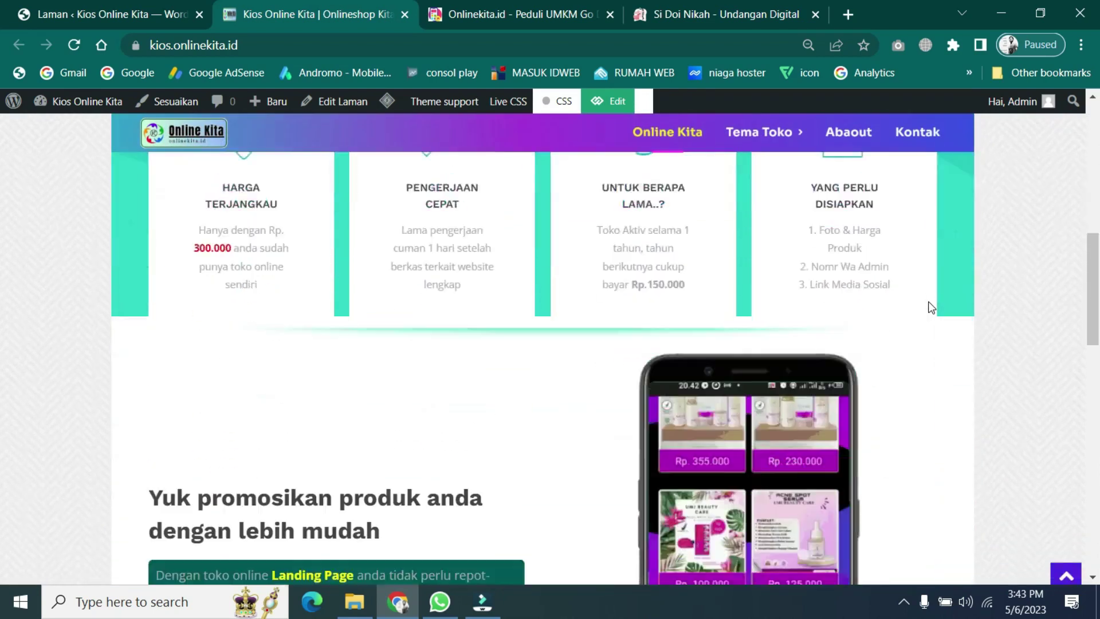
scroll(929, 301, up, 10)
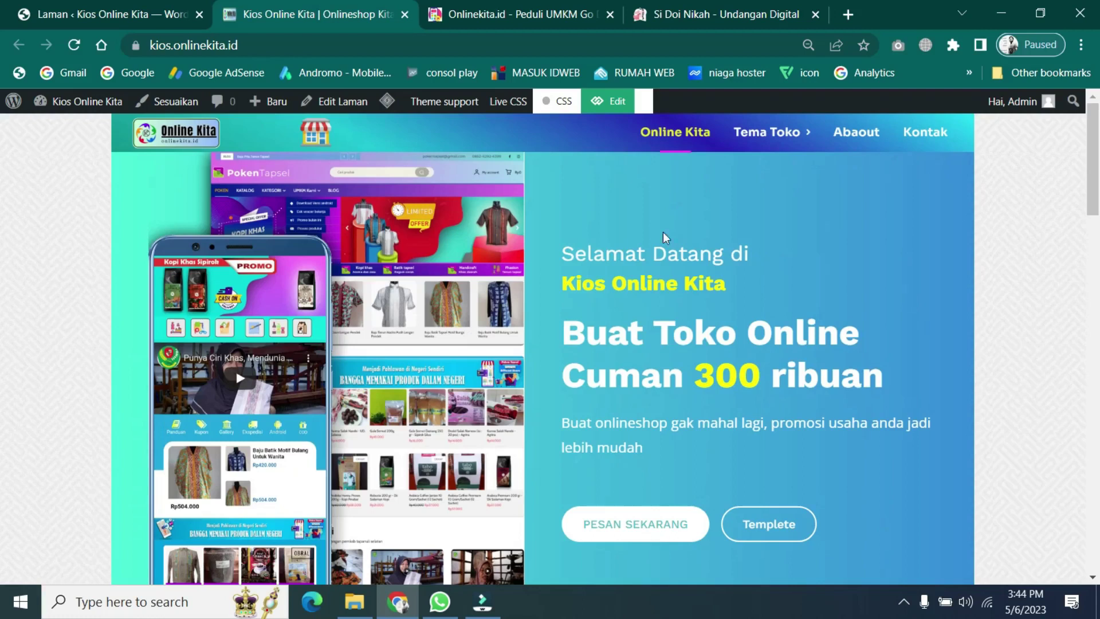
scroll(752, 261, down, 15)
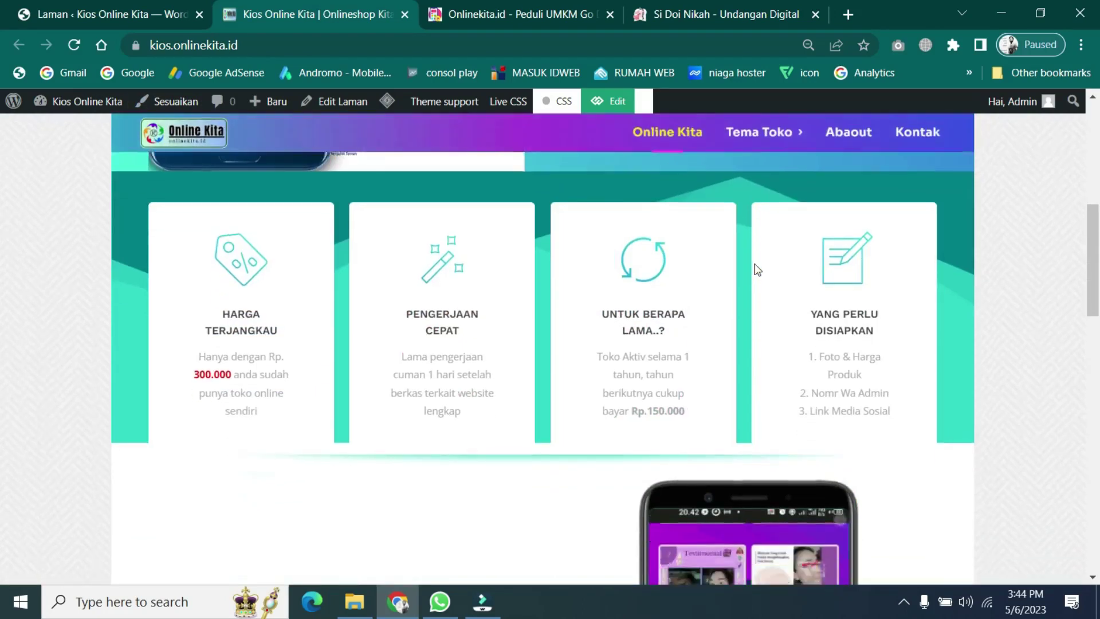
scroll(786, 317, up, 10)
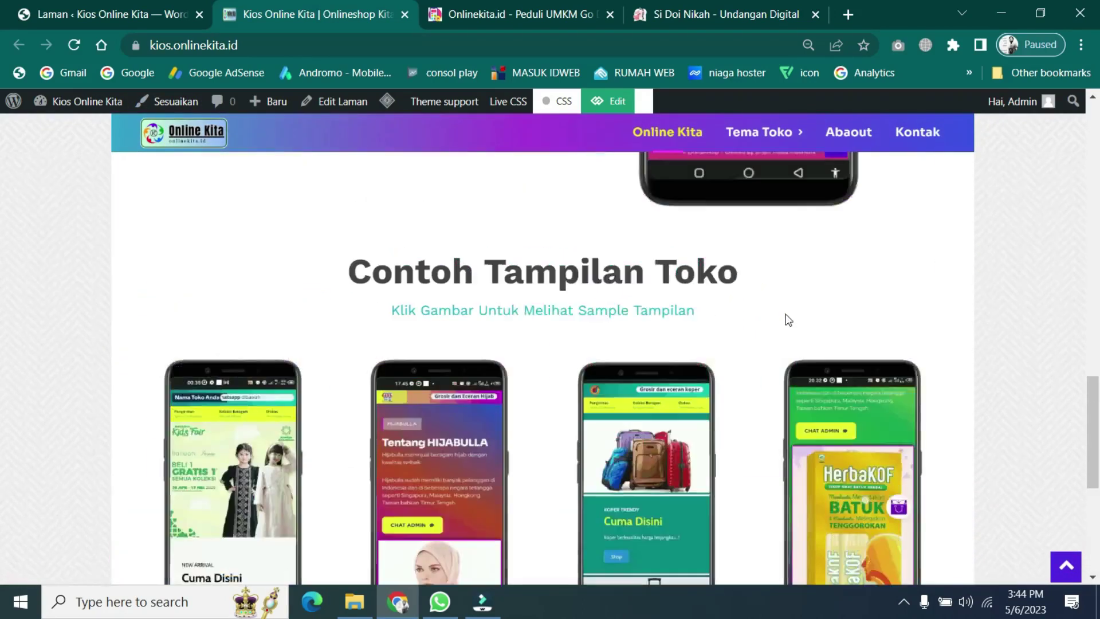
scroll(912, 285, up, 3)
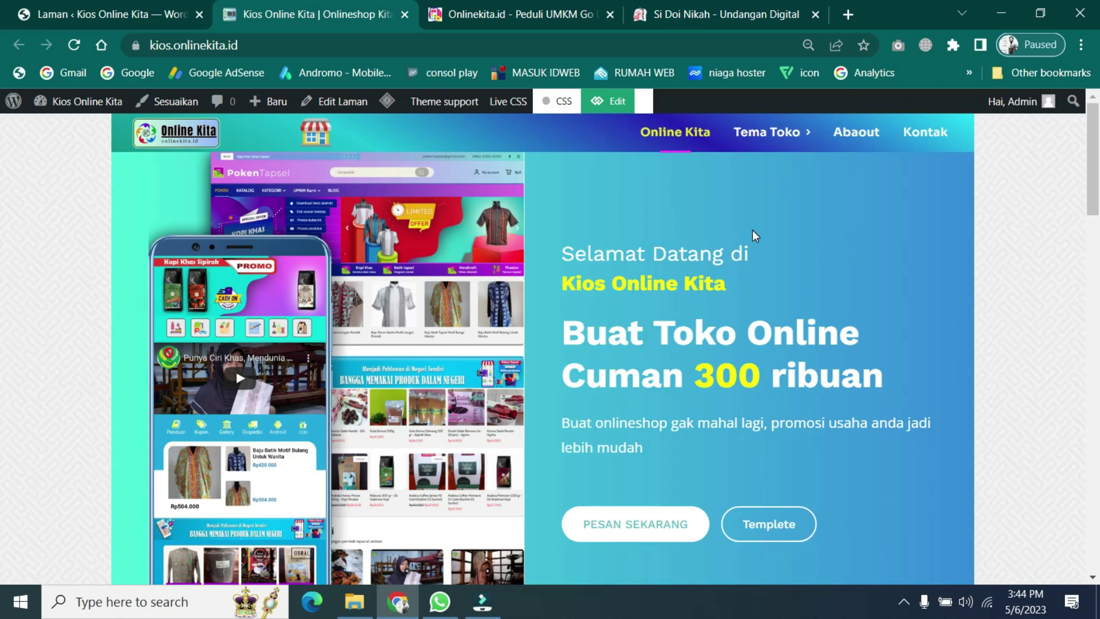
scroll(710, 238, down, 15)
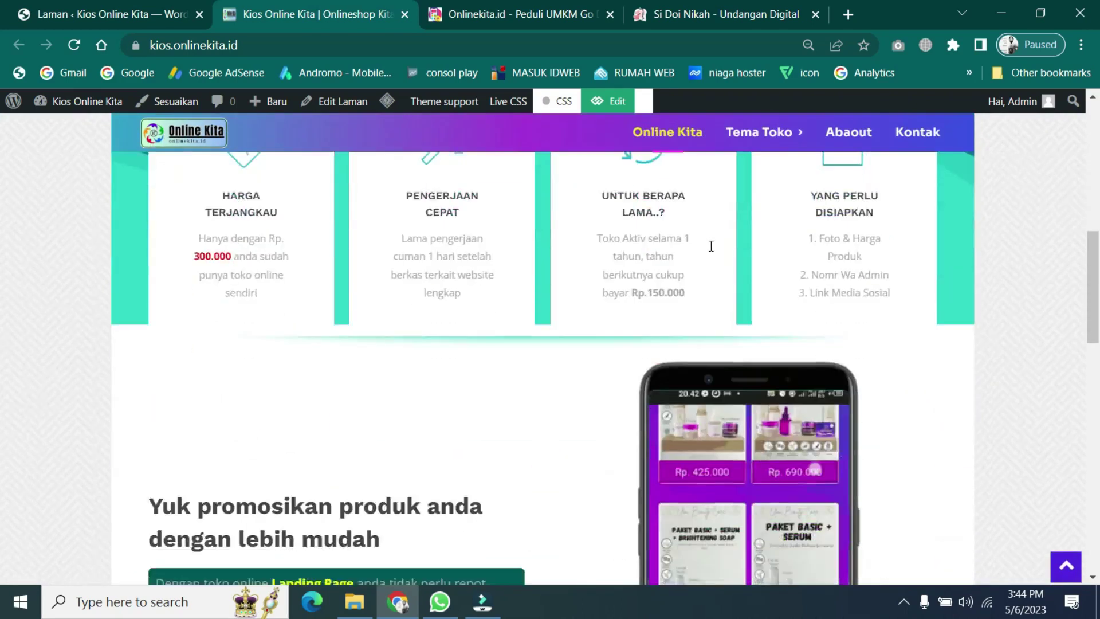
scroll(802, 275, down, 9)
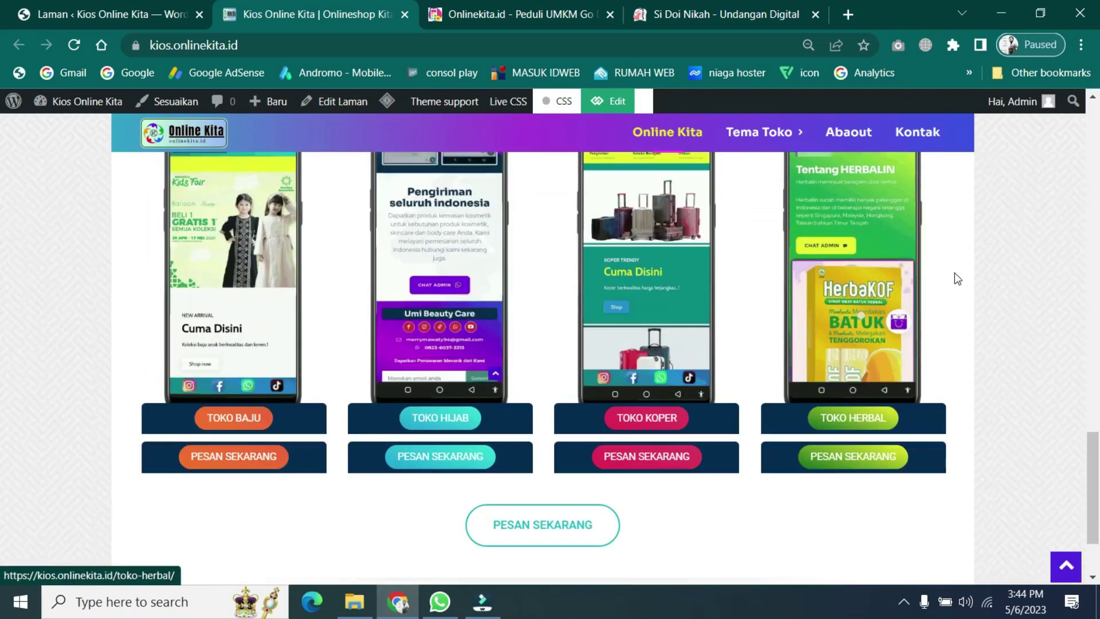
scroll(958, 278, up, 2)
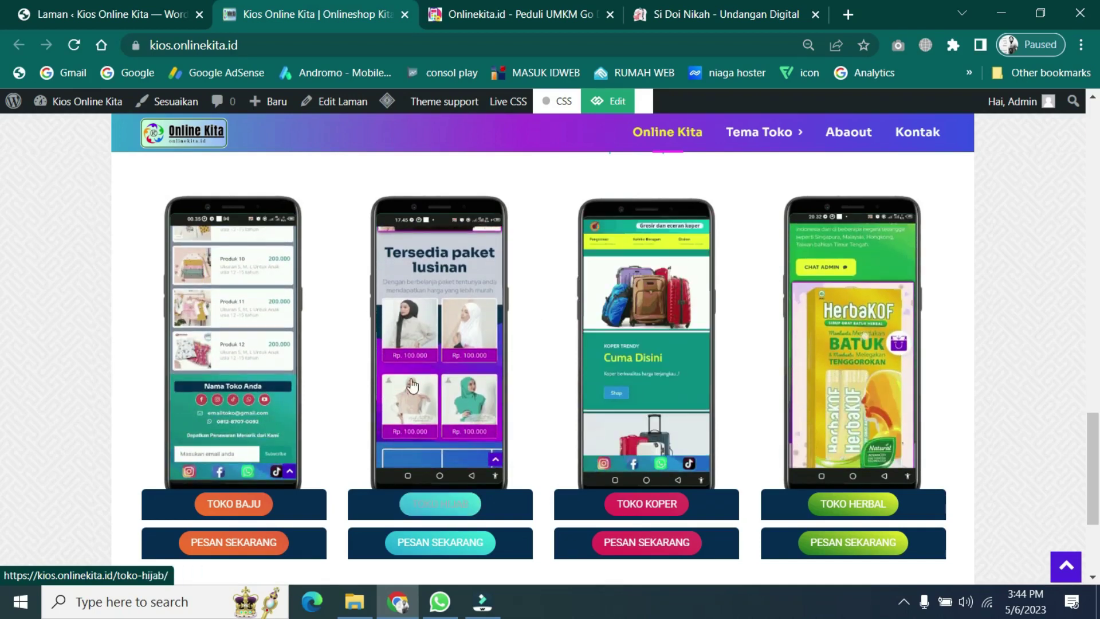
- Open the Toko Hijab preview link in a new tab and switch to it
right_click(439, 333)
click(506, 342)
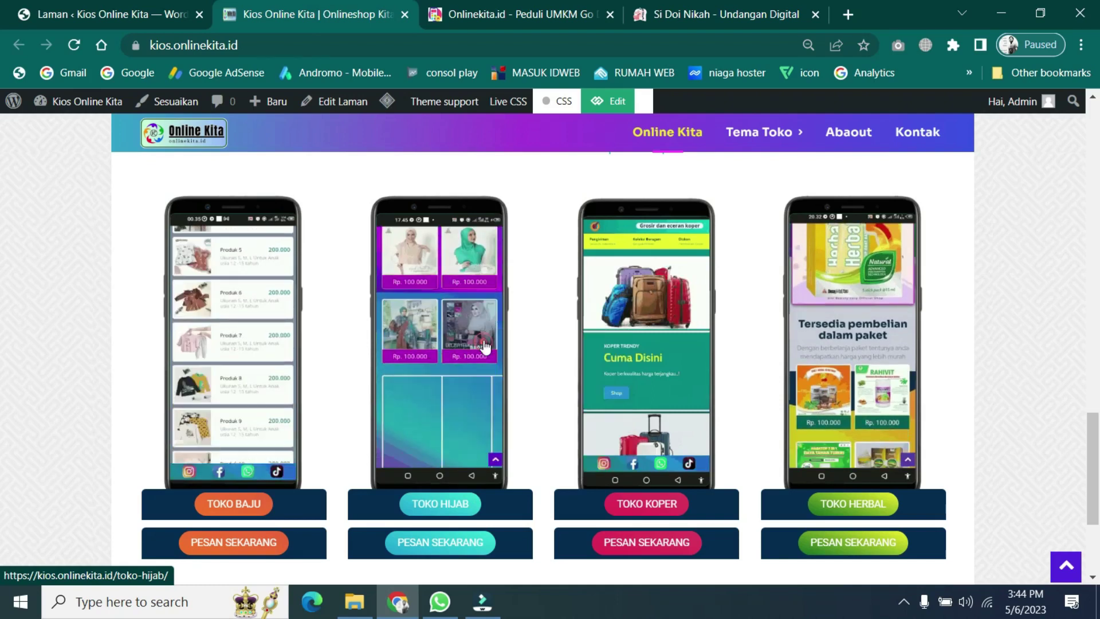
click(419, 6)
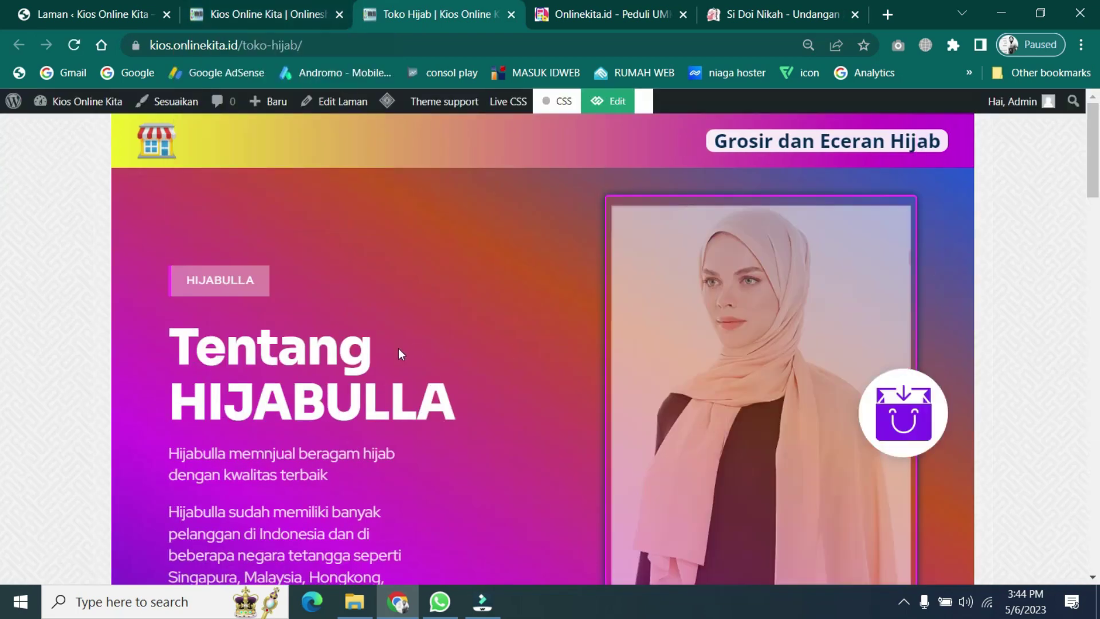
- Scroll down through the Toko Hijab page's hijab product grid and prices
scroll(298, 355, down, 1)
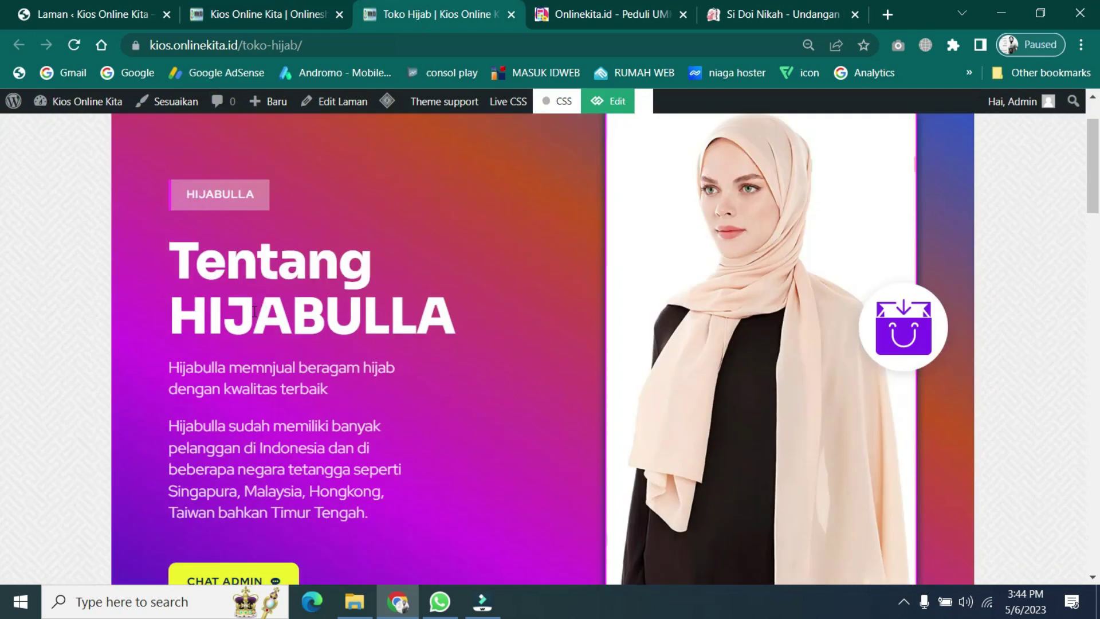
scroll(302, 335, down, 3)
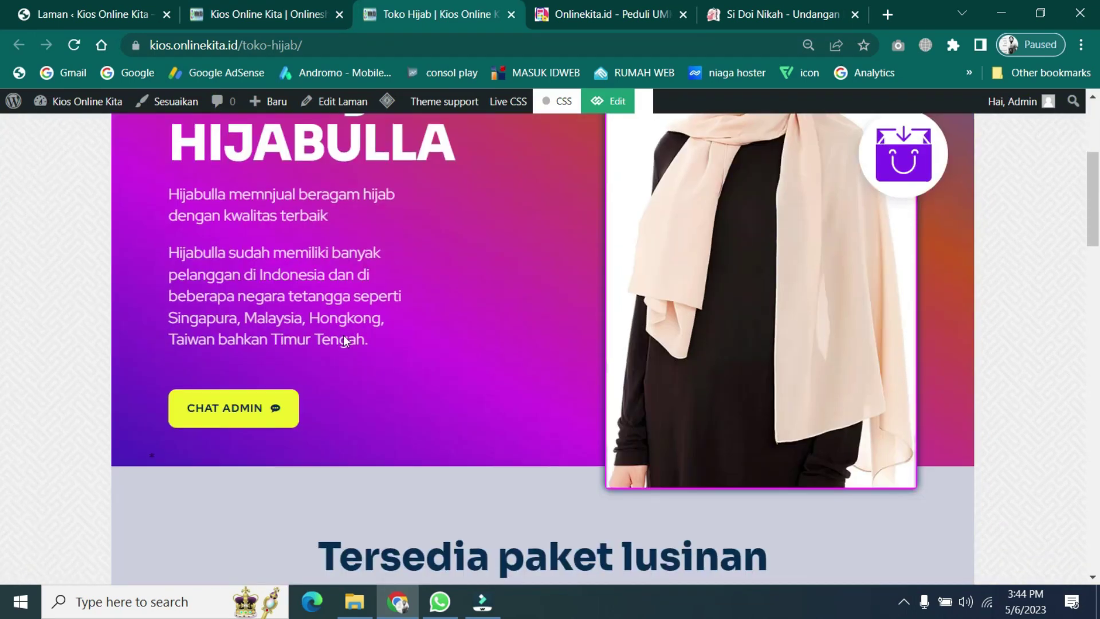
scroll(344, 335, up, 3)
scroll(505, 390, down, 3)
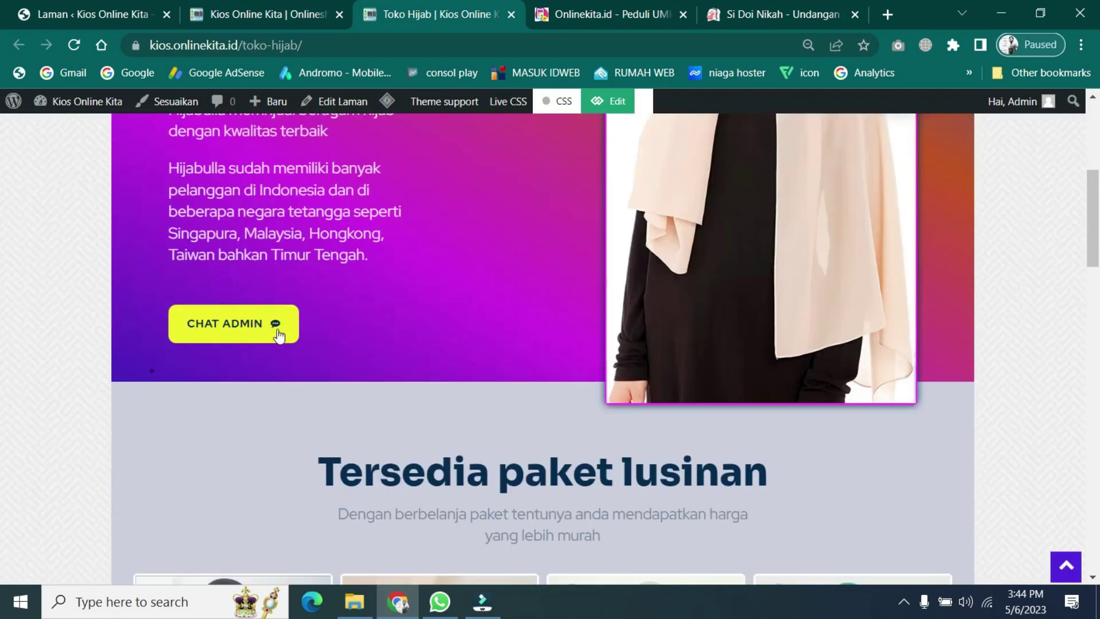
scroll(550, 404, down, 5)
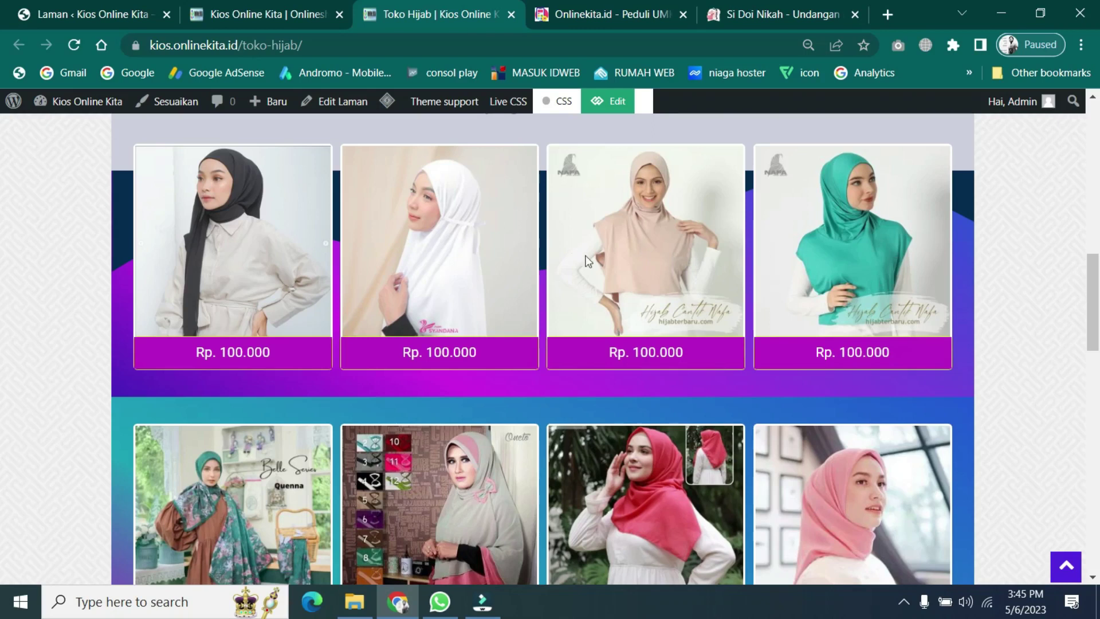
scroll(531, 359, down, 4)
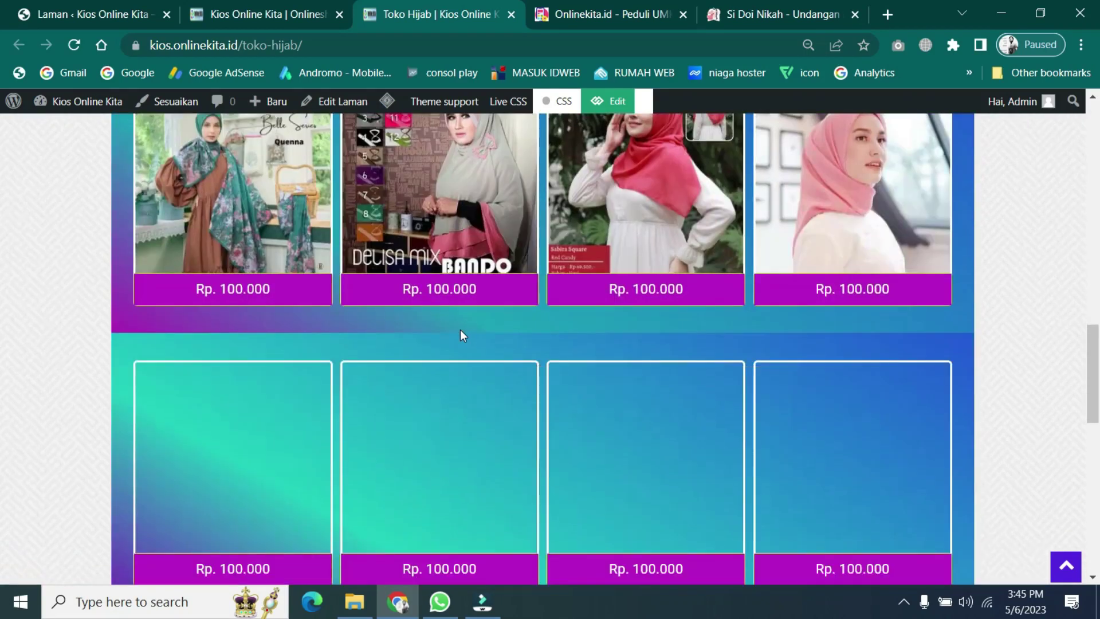
scroll(461, 334, down, 2)
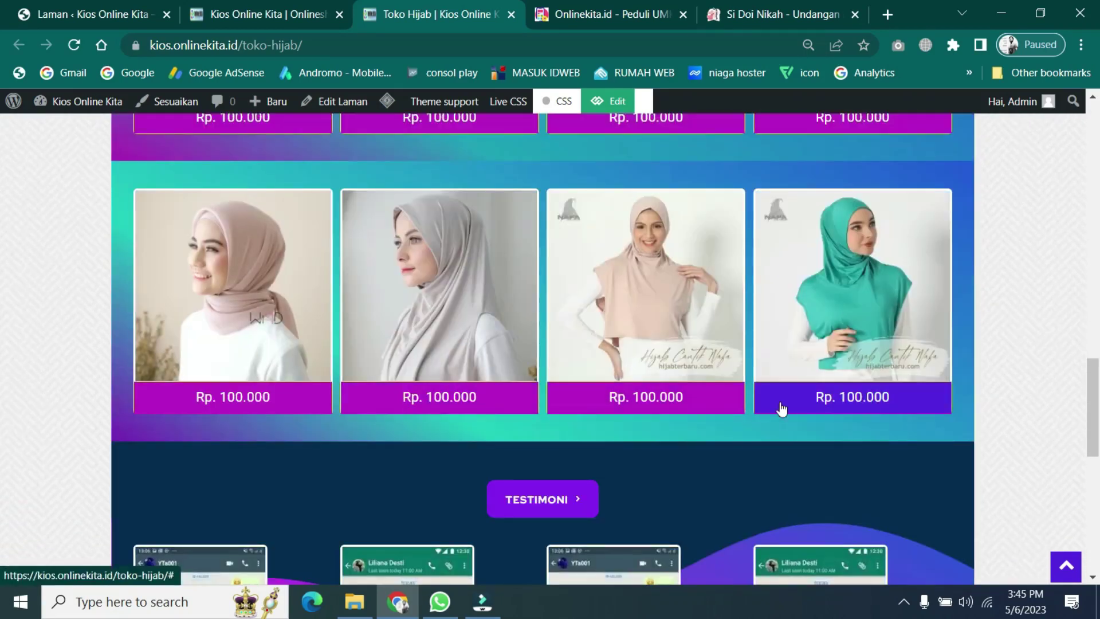
scroll(590, 353, up, 4)
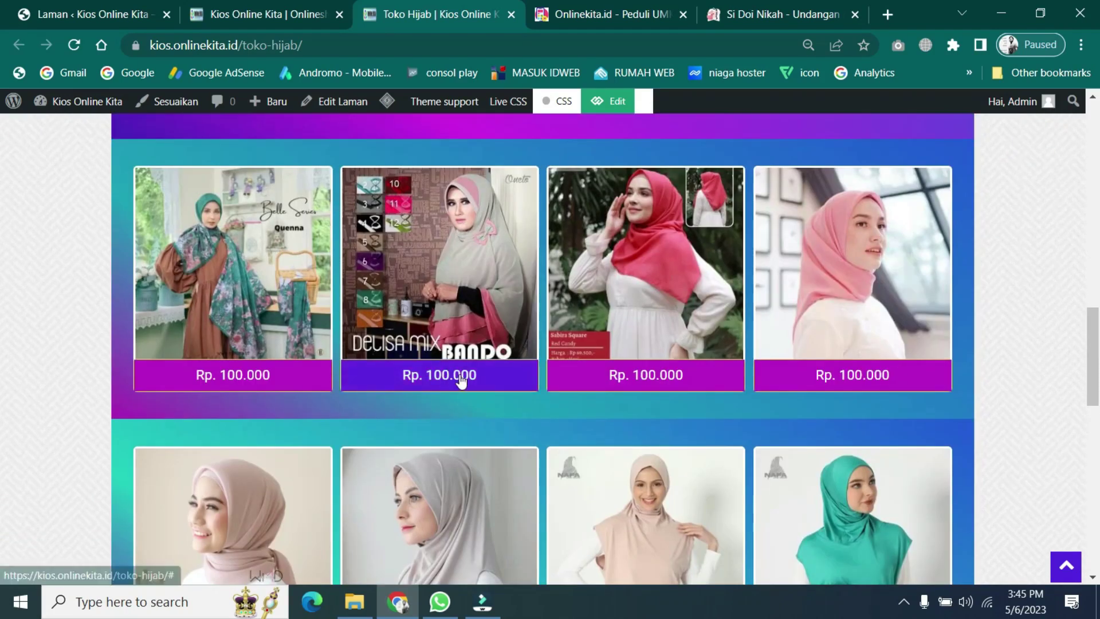
scroll(567, 393, down, 8)
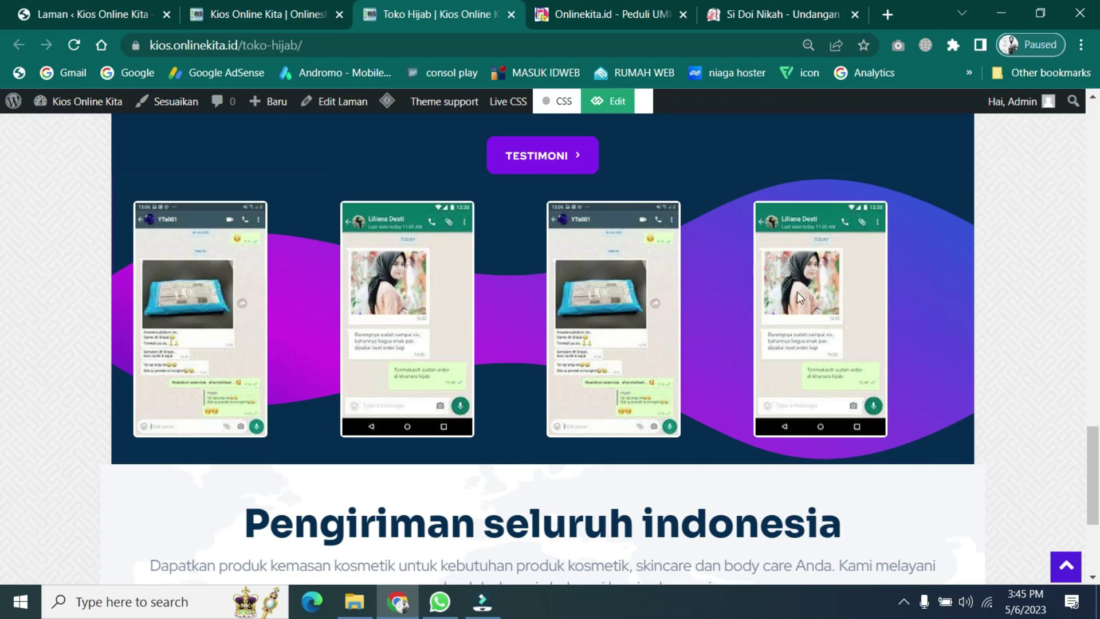
scroll(799, 313, up, 10)
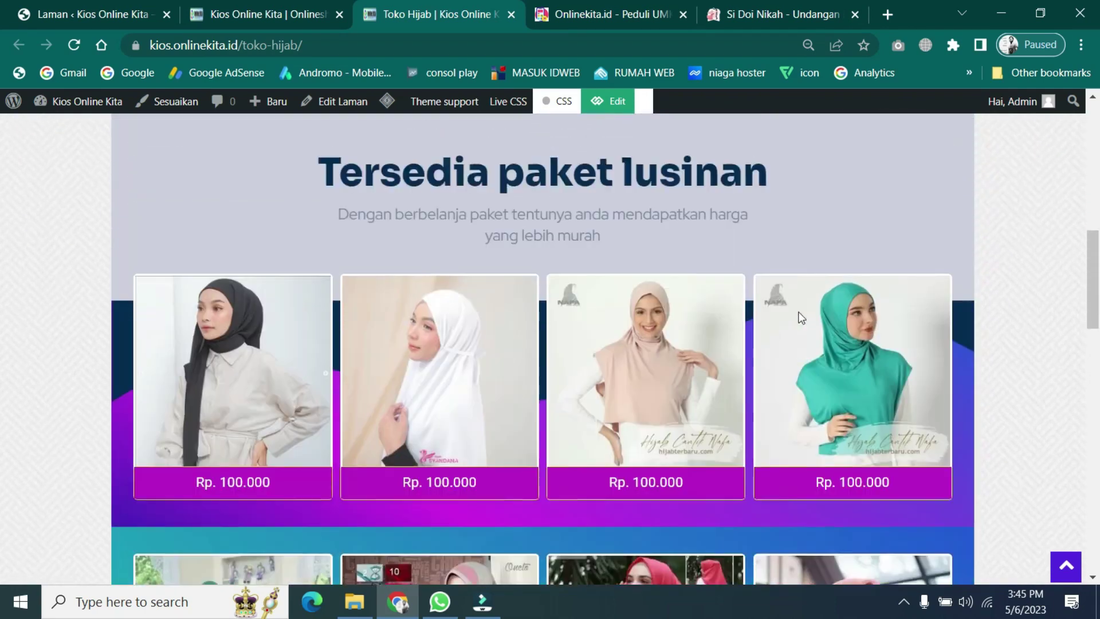
scroll(801, 317, up, 1)
scroll(790, 369, down, 3)
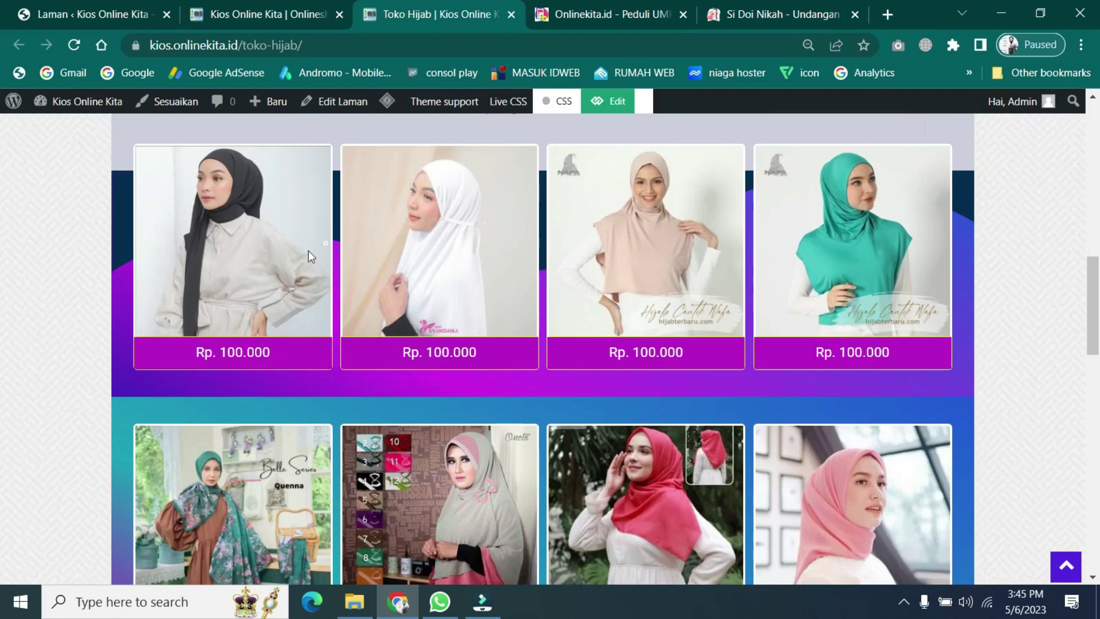
scroll(691, 351, down, 9)
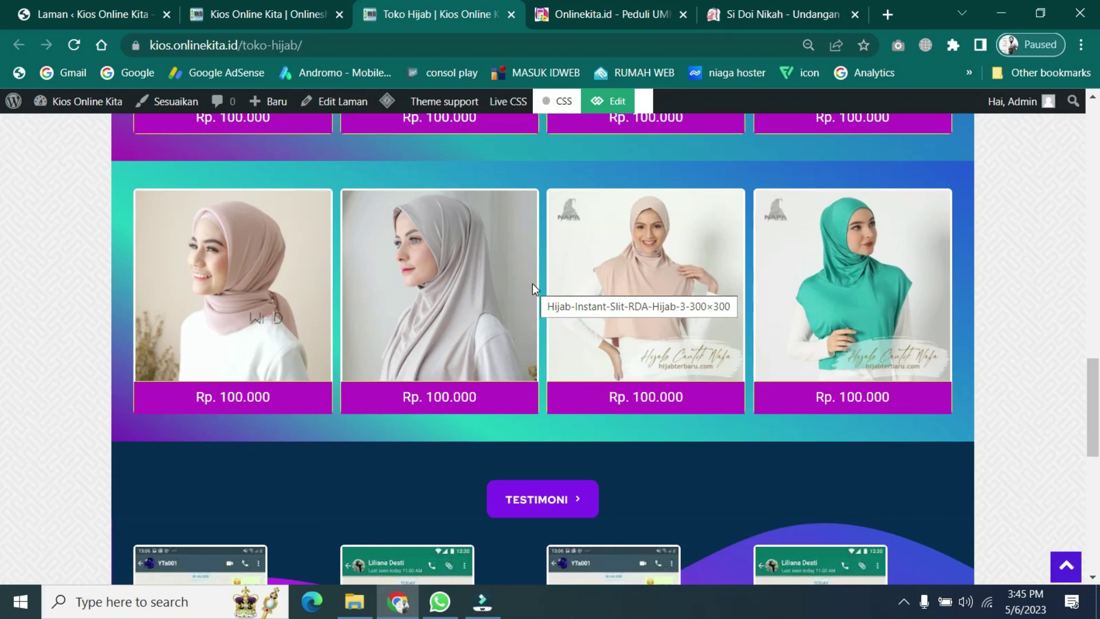
- Finish reviewing the product grid and scroll back up to the Tentang HIJABULLA hero
scroll(643, 354, down, 3)
scroll(641, 352, down, 6)
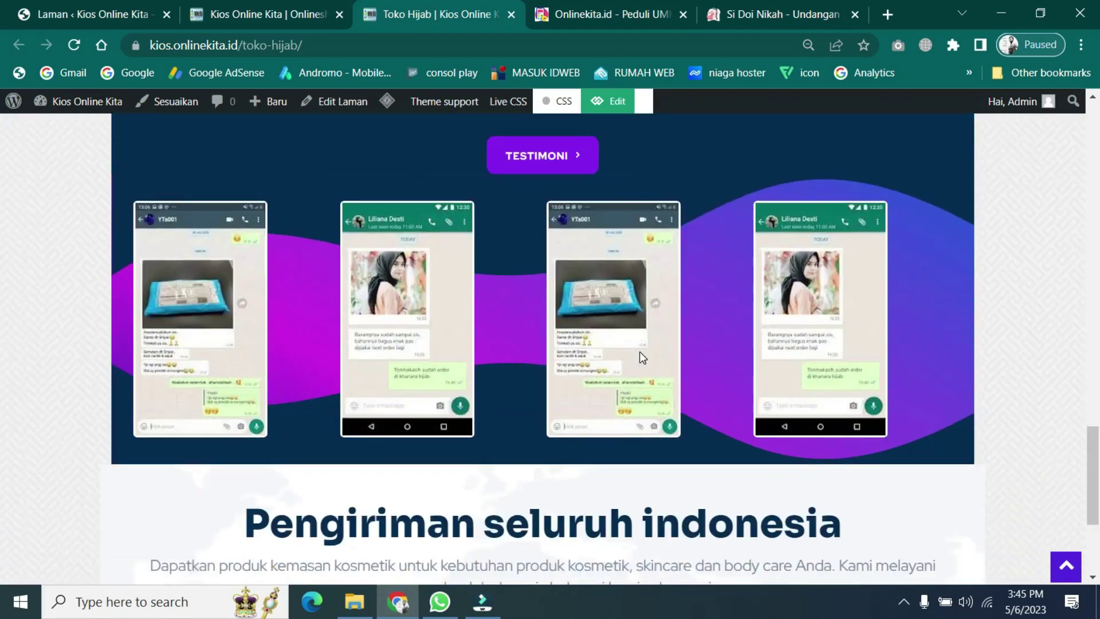
scroll(639, 352, up, 13)
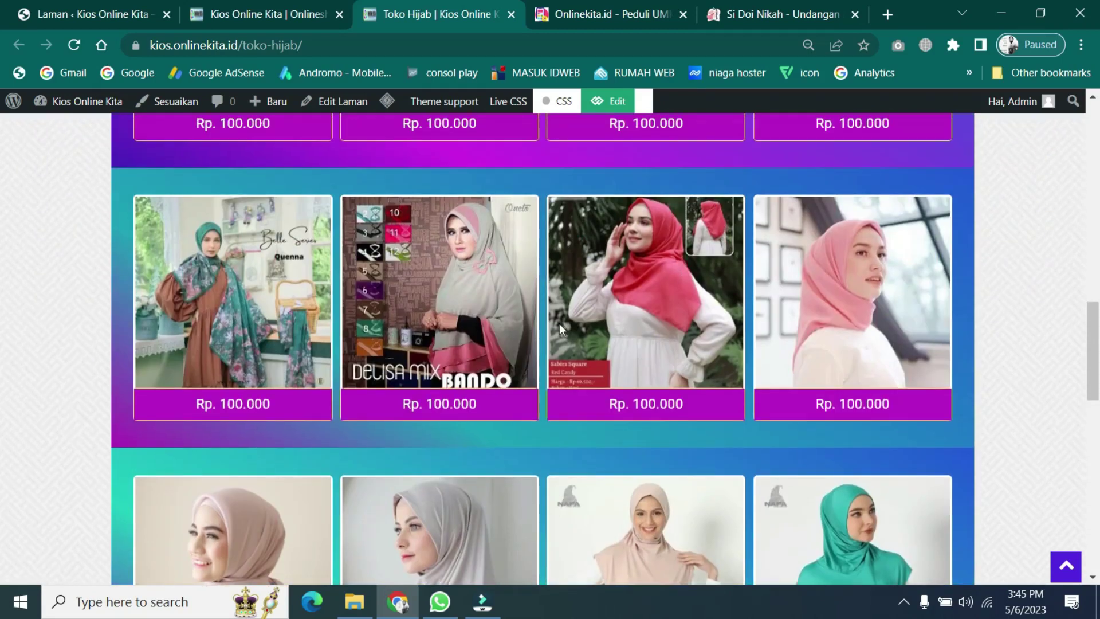
scroll(649, 366, up, 5)
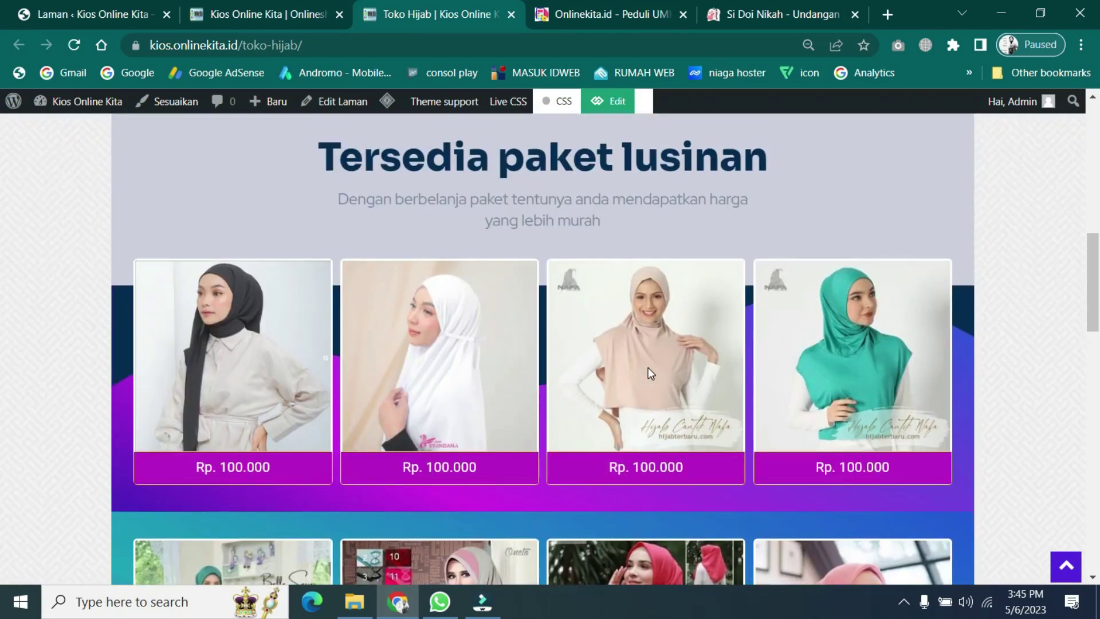
scroll(648, 367, down, 3)
scroll(648, 370, down, 11)
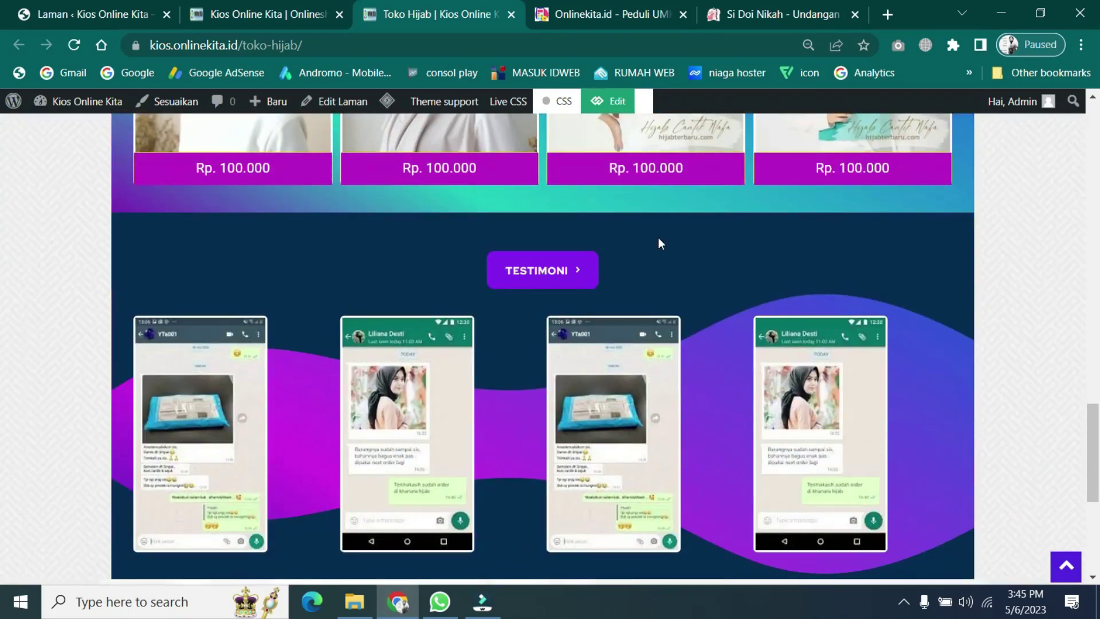
scroll(658, 237, up, 1)
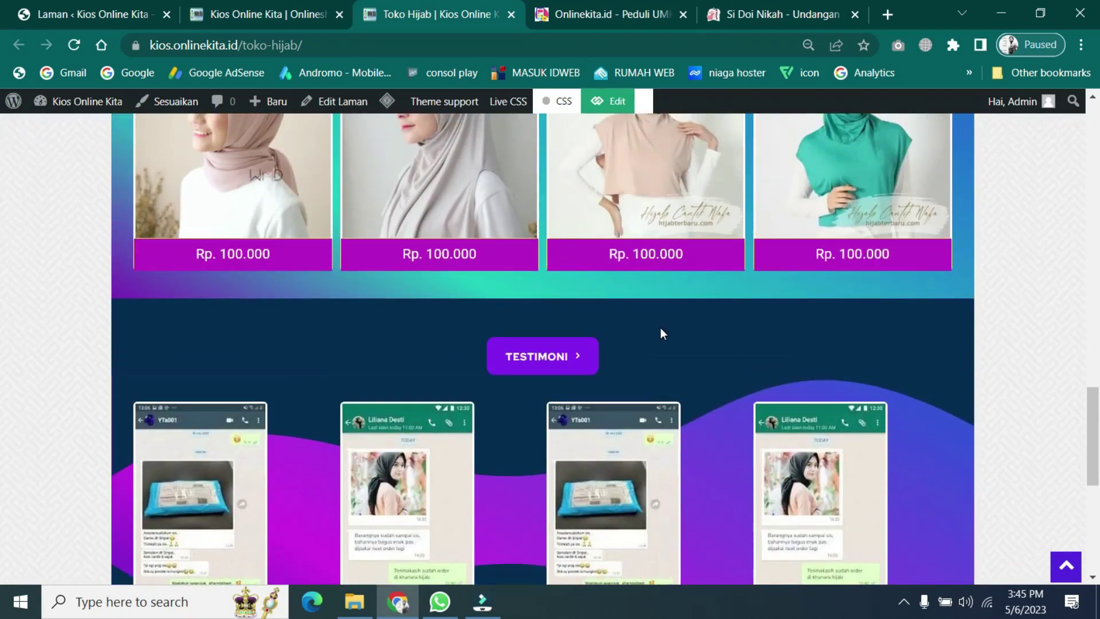
scroll(661, 334, down, 5)
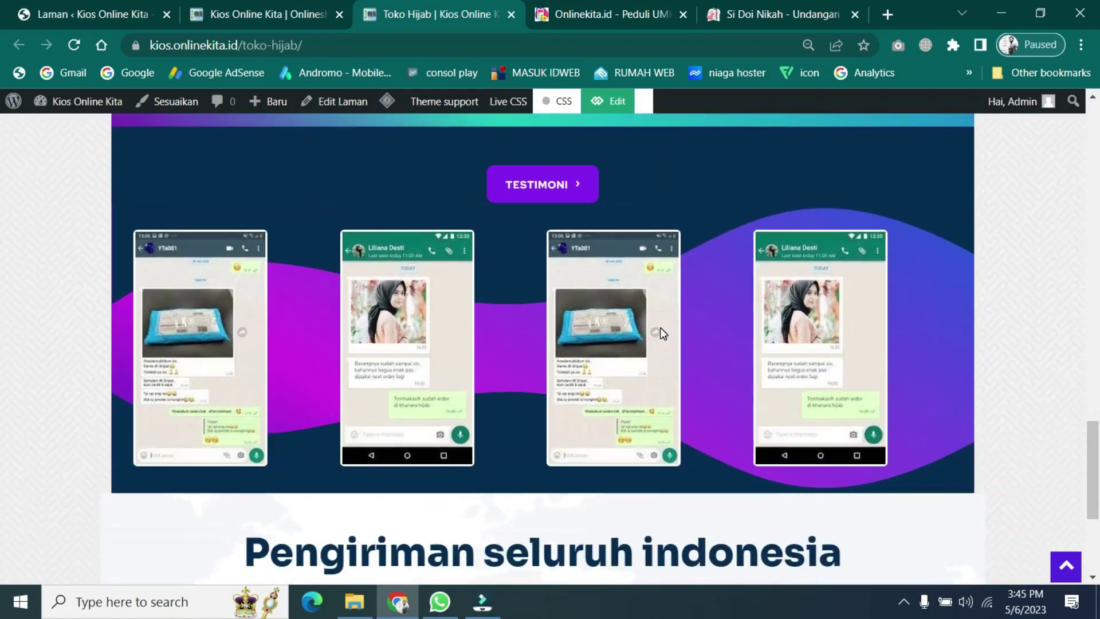
scroll(663, 334, down, 1)
scroll(662, 328, up, 10)
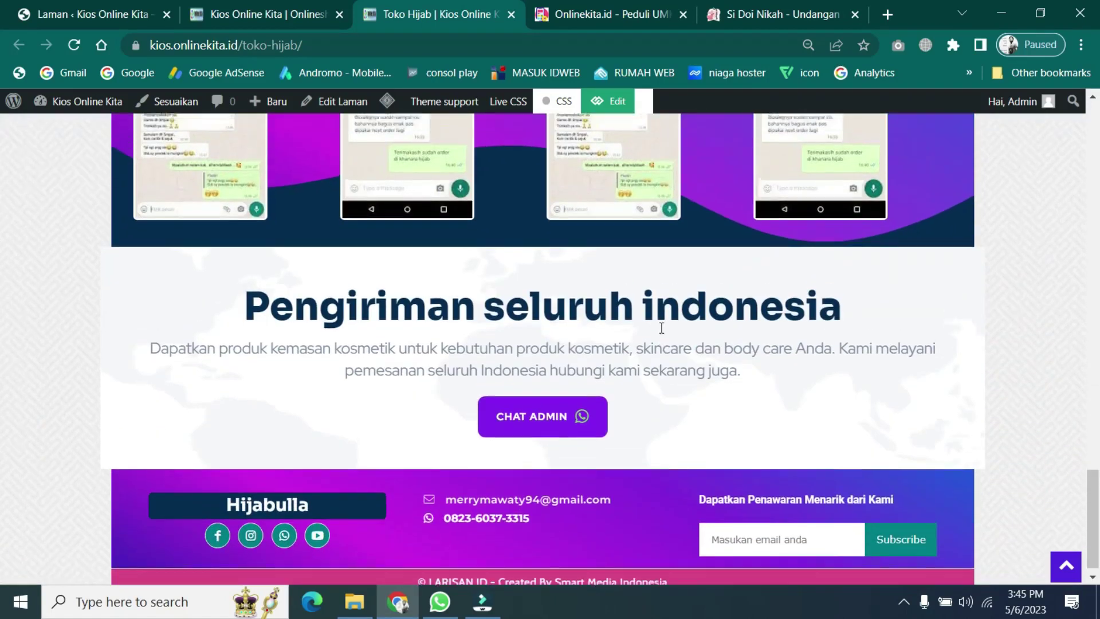
scroll(662, 327, up, 10)
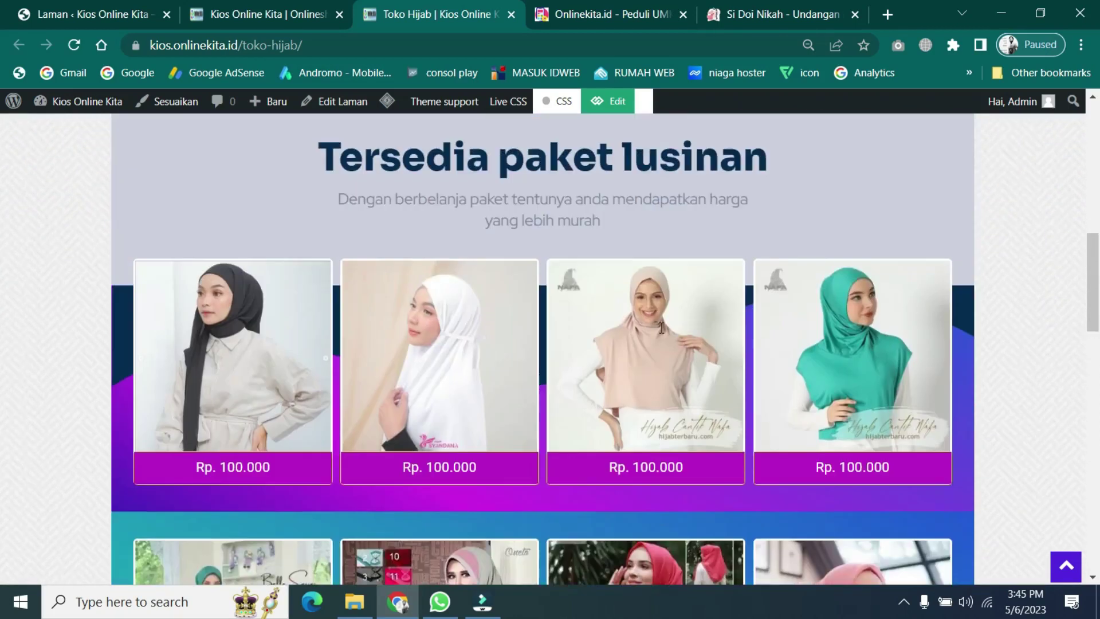
scroll(661, 328, up, 2)
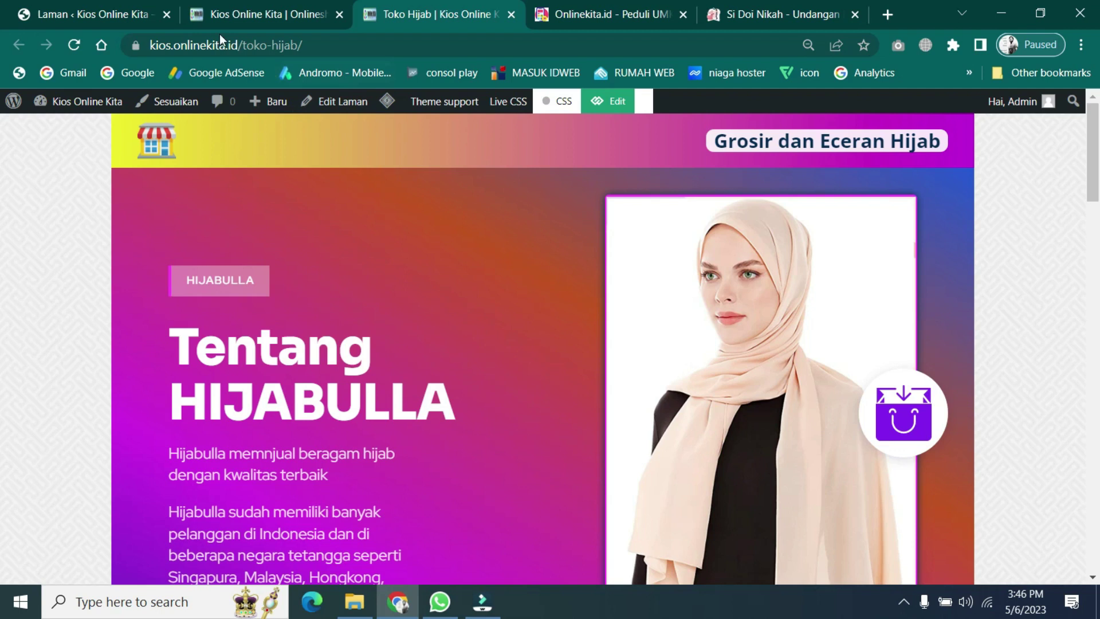
- From the homepage, open the Toko Herbal preview in a new tab, view it, then close it
click(223, 16)
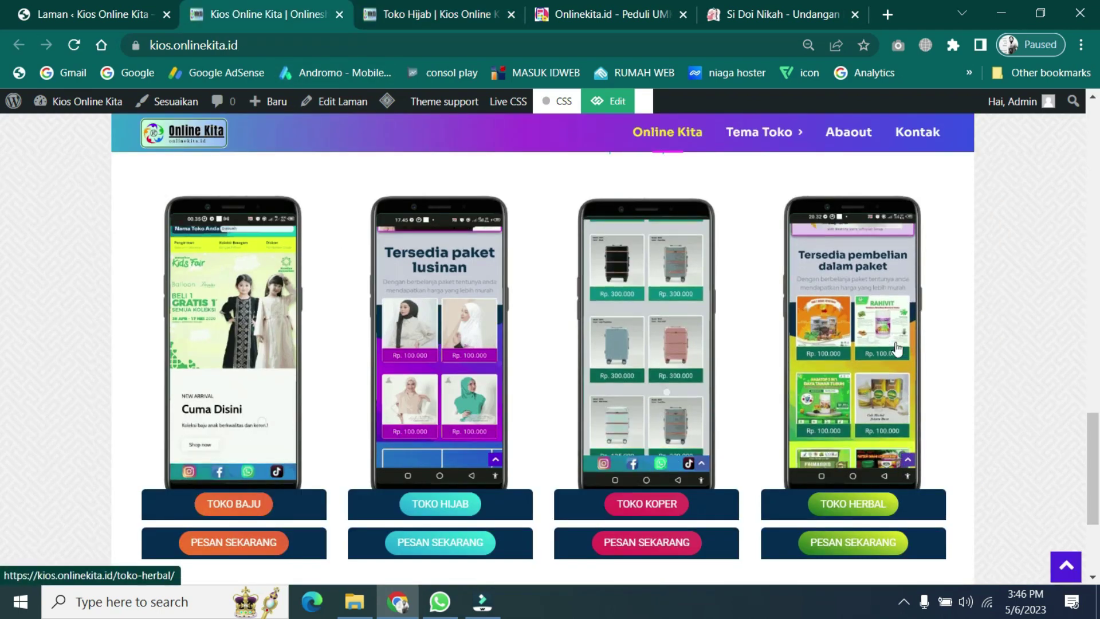
right_click(864, 326)
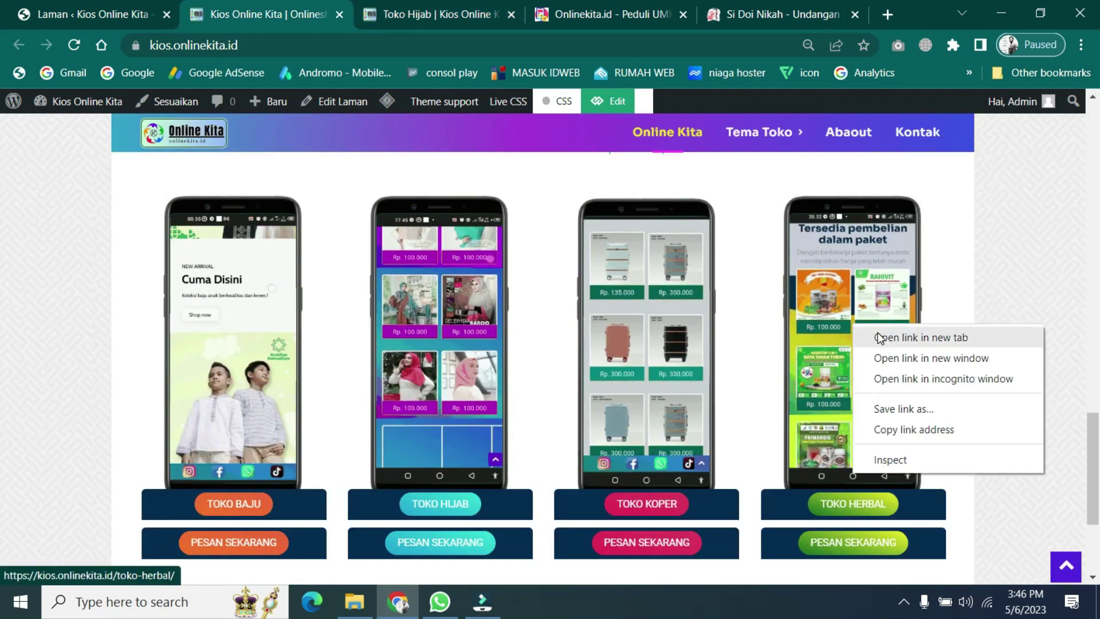
click(876, 336)
click(498, 14)
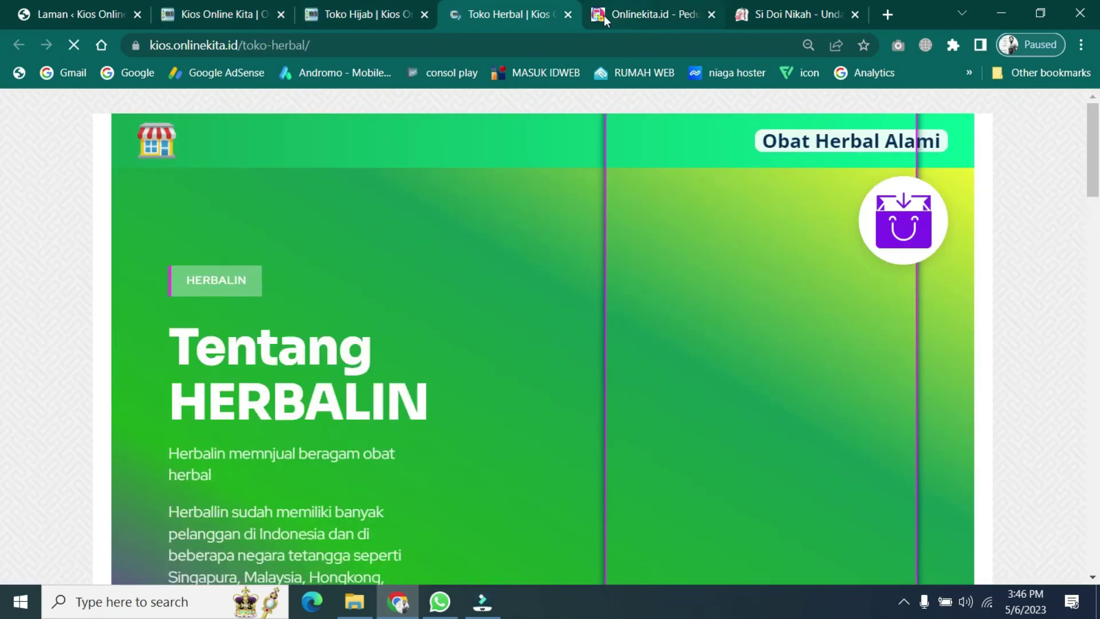
click(567, 14)
click(224, 2)
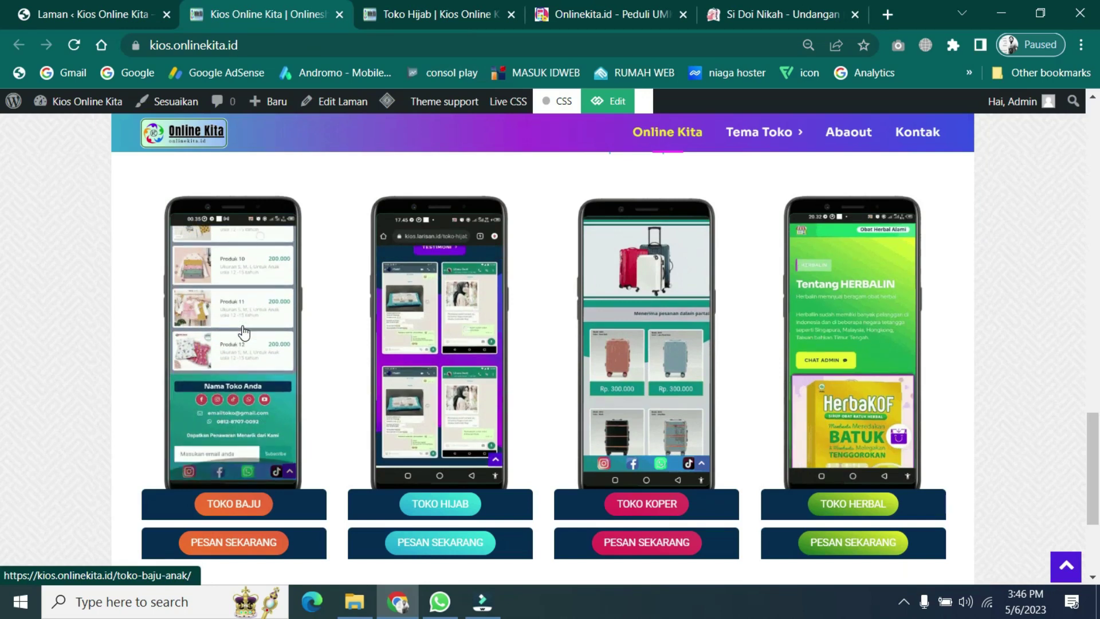
- Open the Toko Baju preview in a new tab and switch to the Toko Baju Anak page
right_click(245, 330)
click(274, 334)
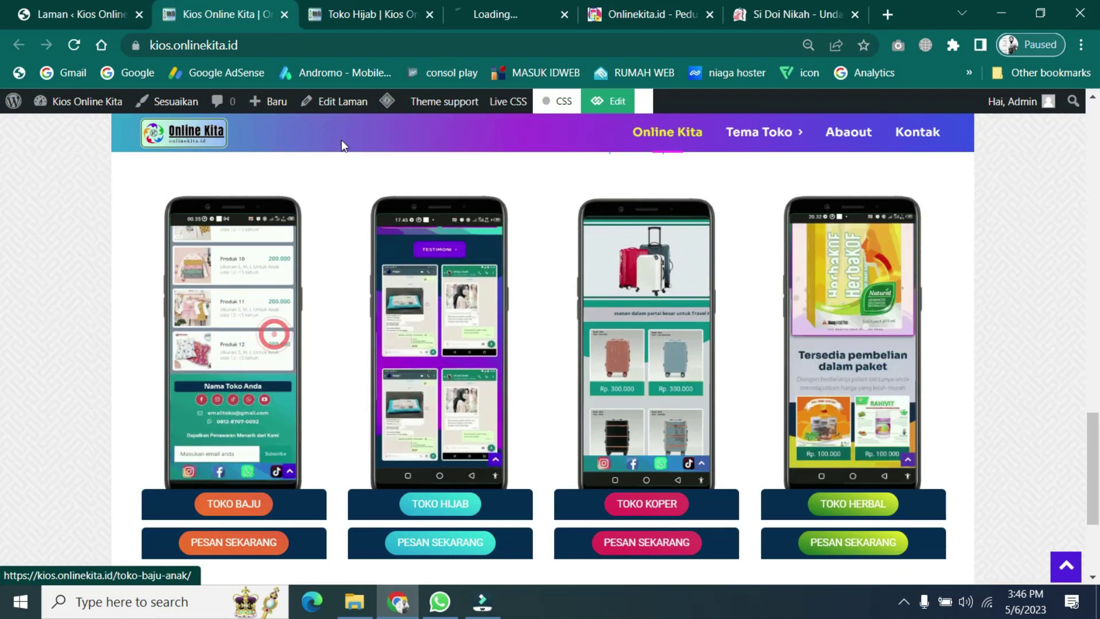
click(506, 7)
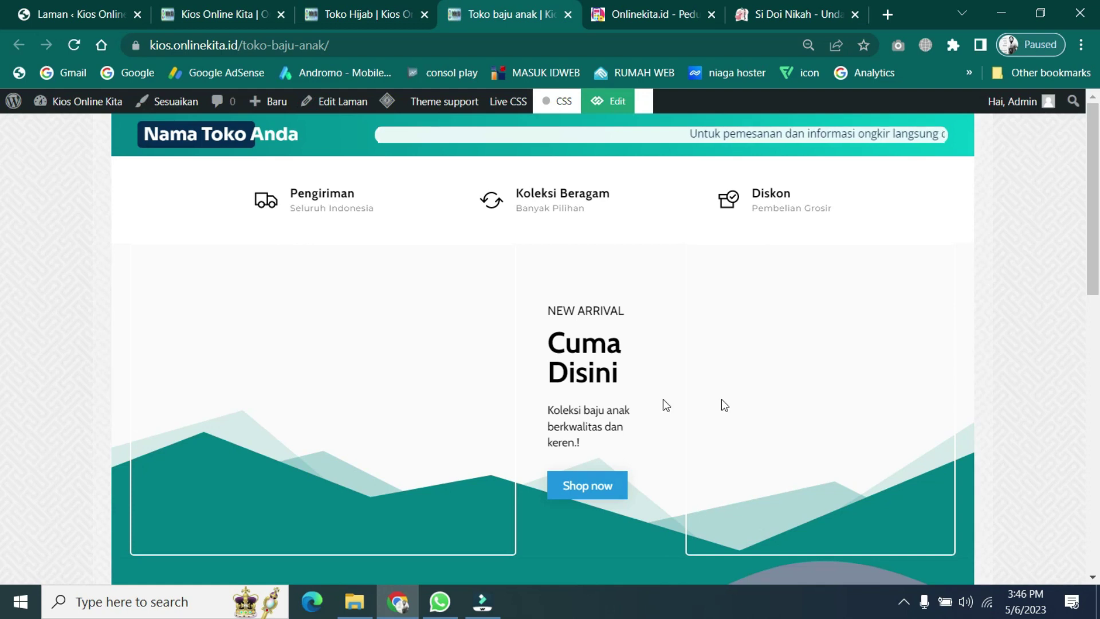
- Scroll through the Toko Baju Anak page and back up
scroll(611, 411, down, 8)
scroll(611, 411, down, 5)
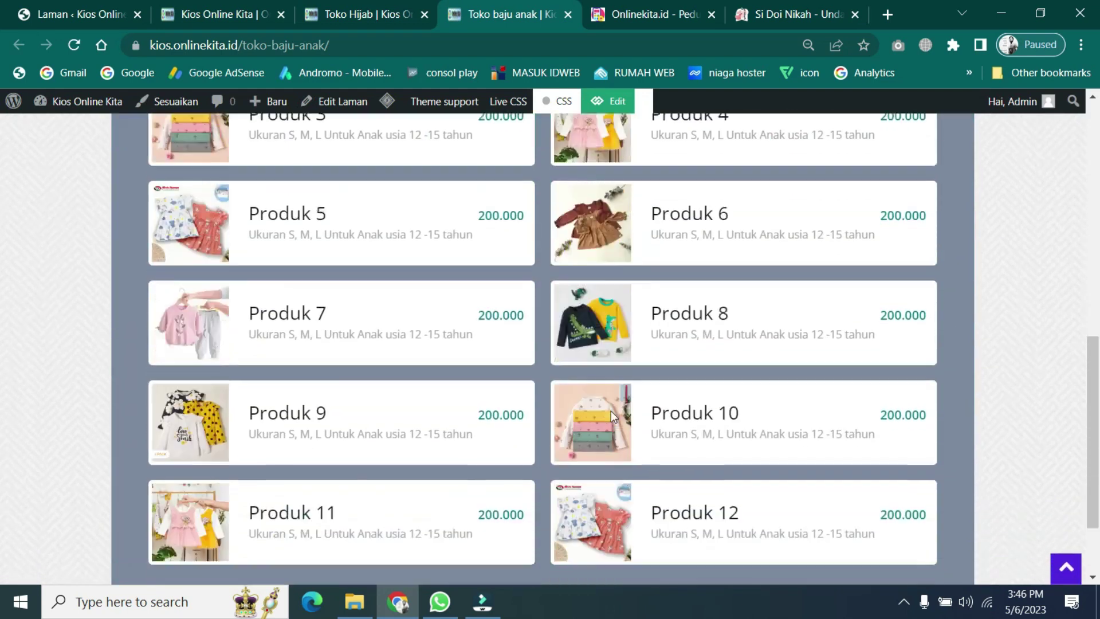
scroll(611, 411, up, 6)
scroll(611, 411, up, 9)
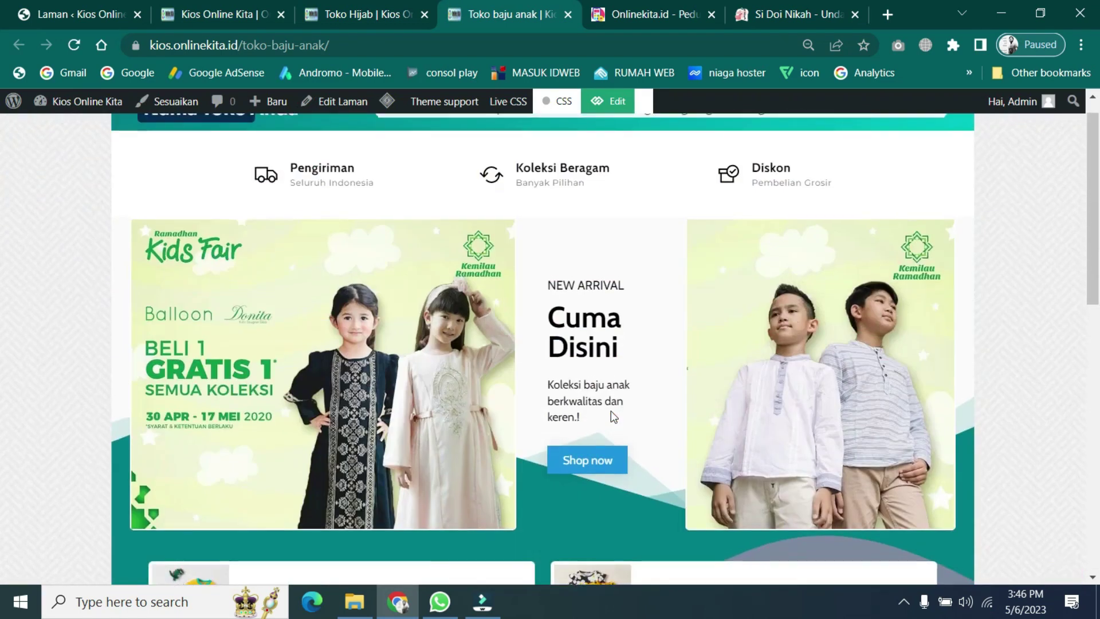
- Switch to the Toko Hijab tab and scroll through its products
key(ctrl+shift+Tab)
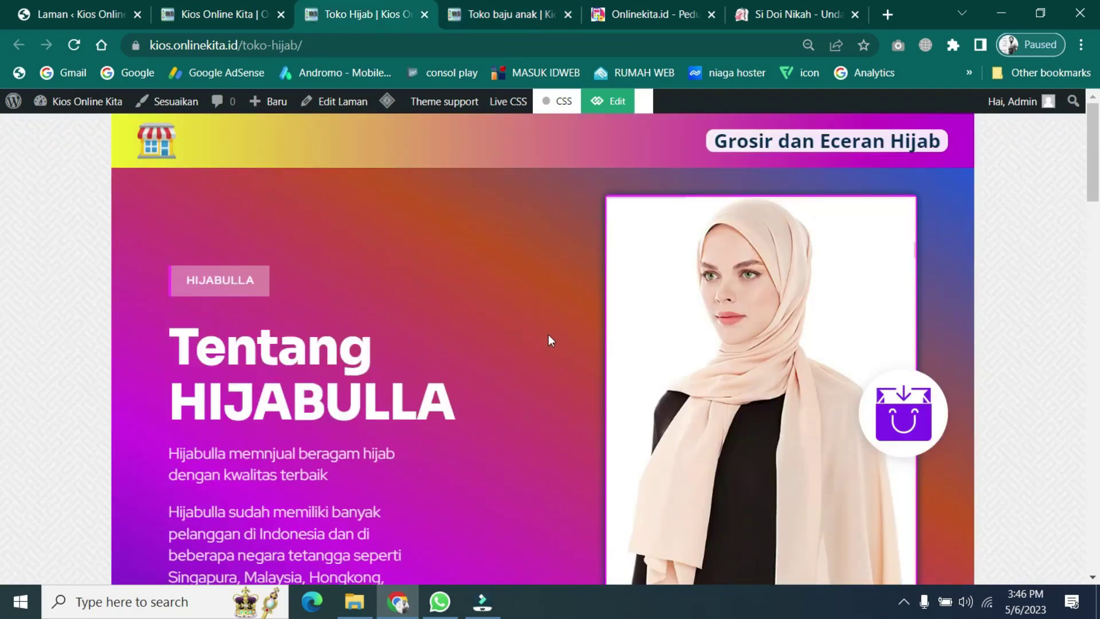
scroll(548, 335, down, 15)
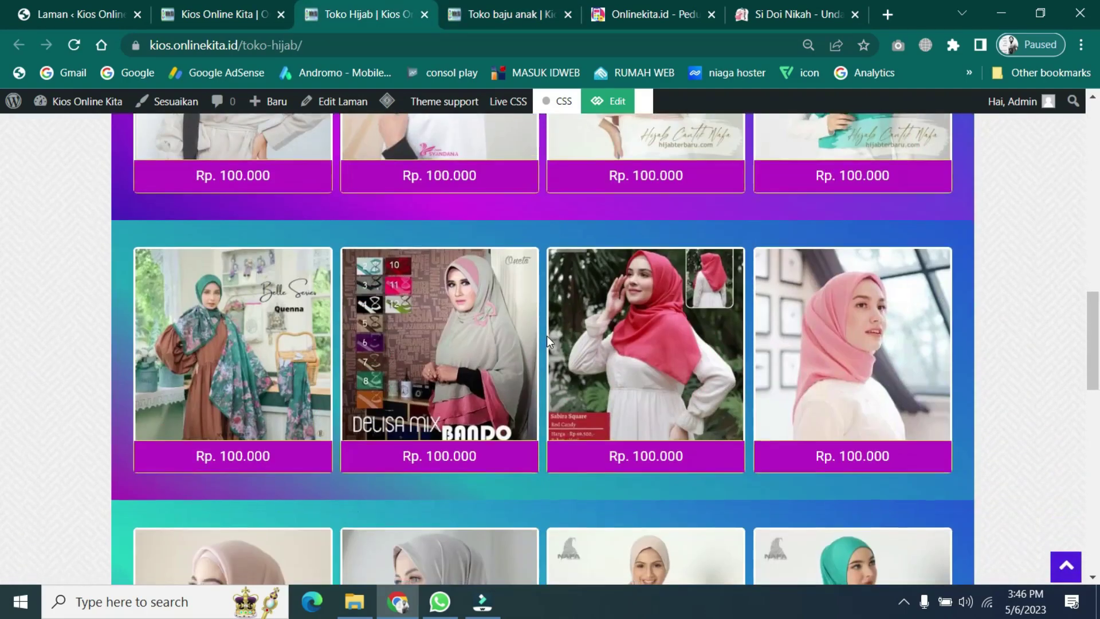
scroll(547, 336, down, 10)
scroll(546, 336, up, 15)
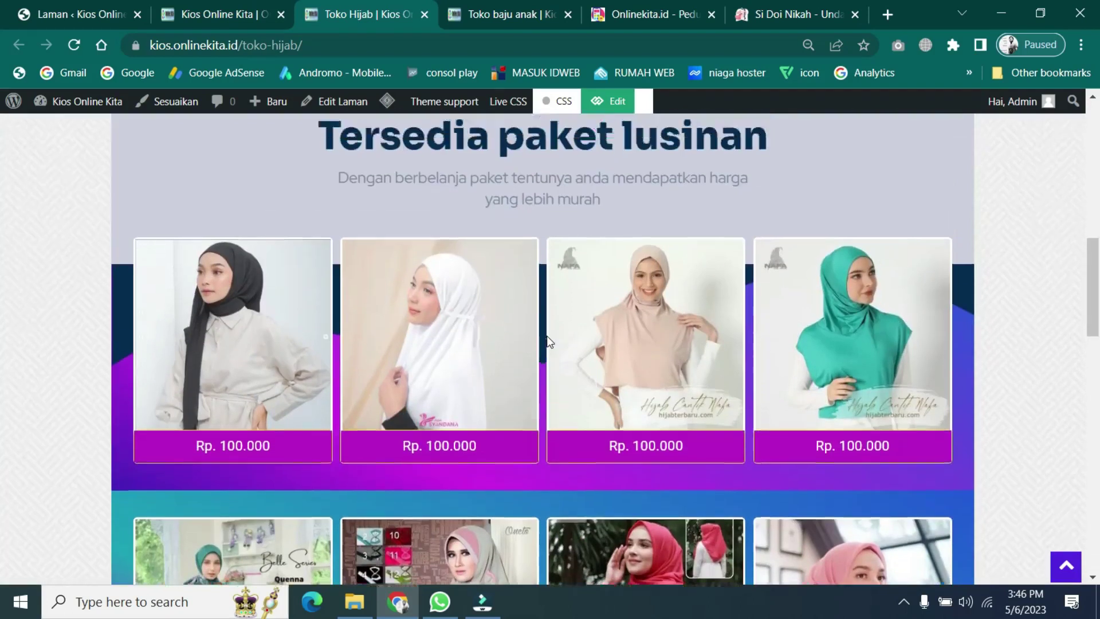
scroll(548, 343, up, 10)
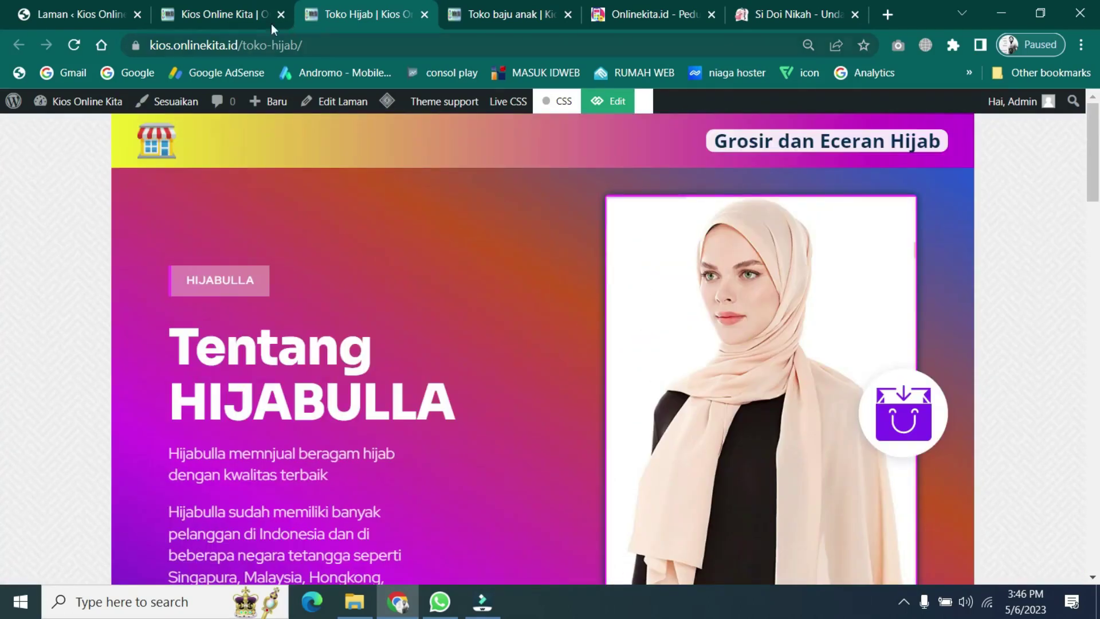
- Cycle through the Laman admin and Toko Baju Anak tabs, ending on the Kios Online Kita homepage
click(225, 12)
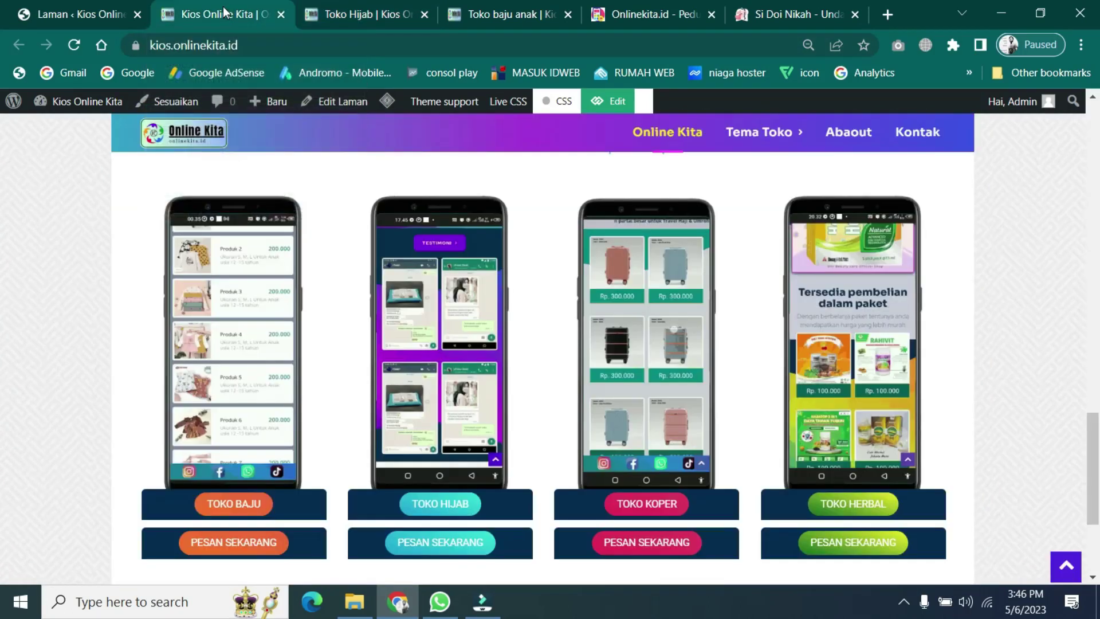
click(107, 16)
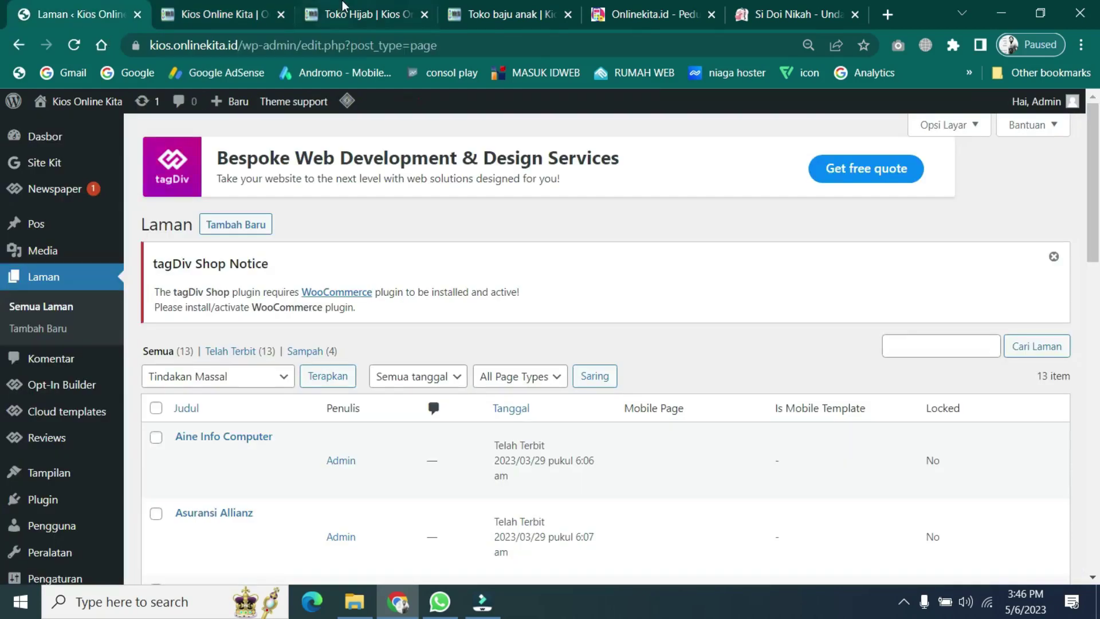
key(ctrl+Tab)
click(477, 8)
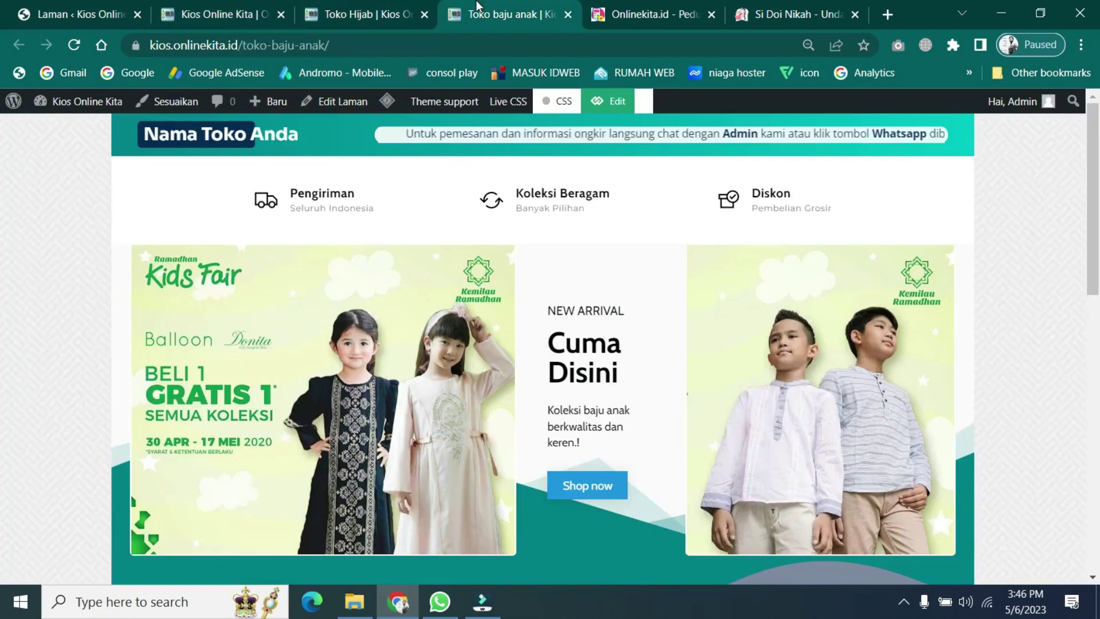
click(228, 8)
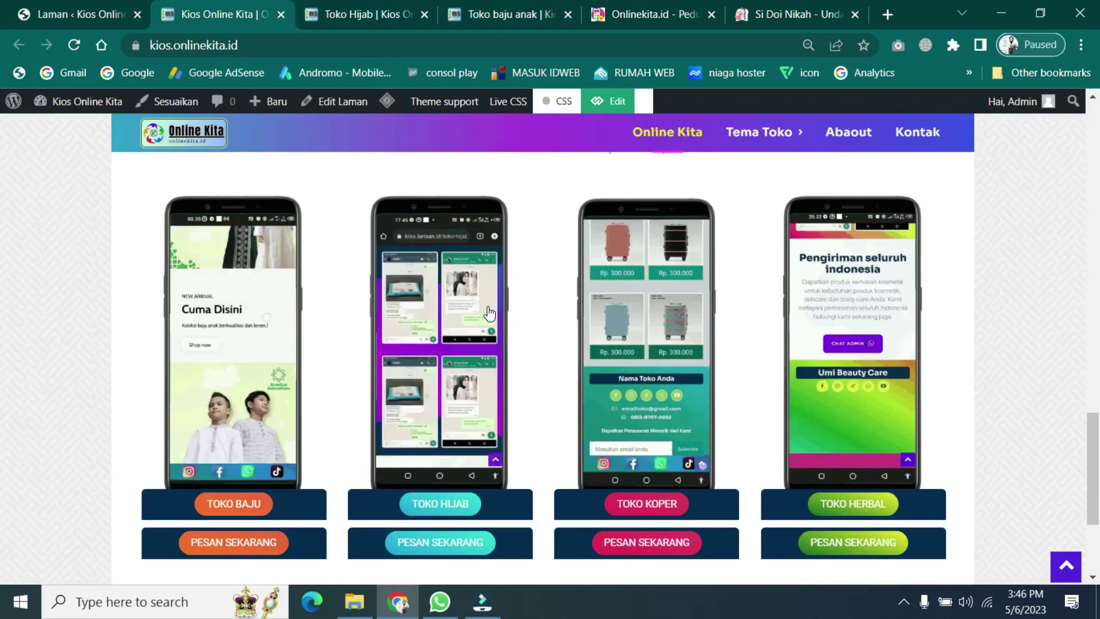
scroll(1080, 371, up, 2)
scroll(1029, 383, up, 12)
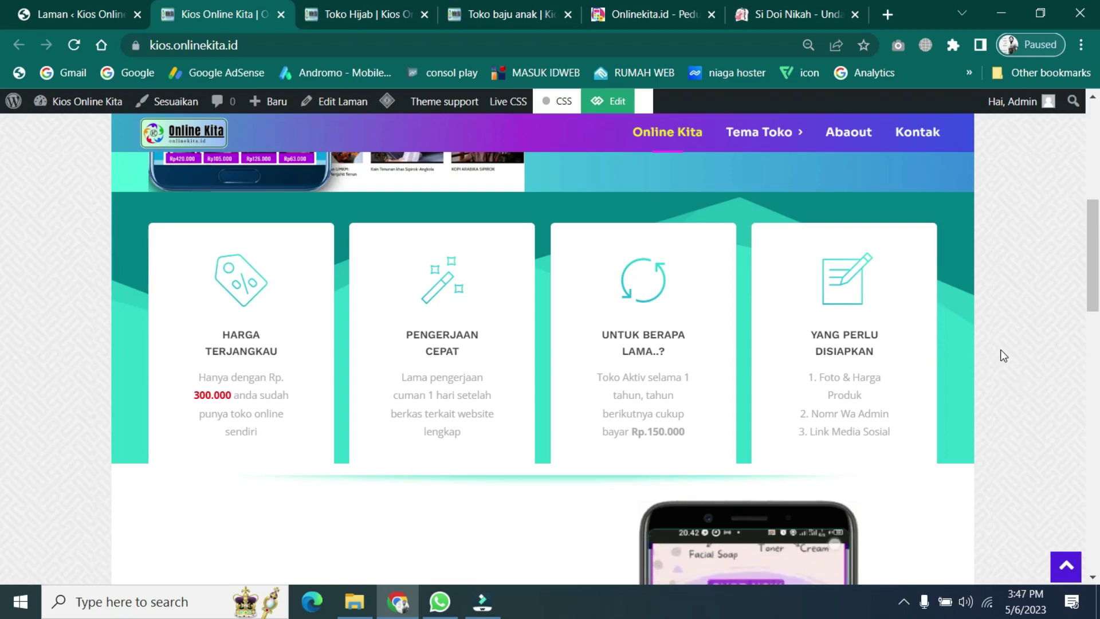
scroll(1000, 350, up, 6)
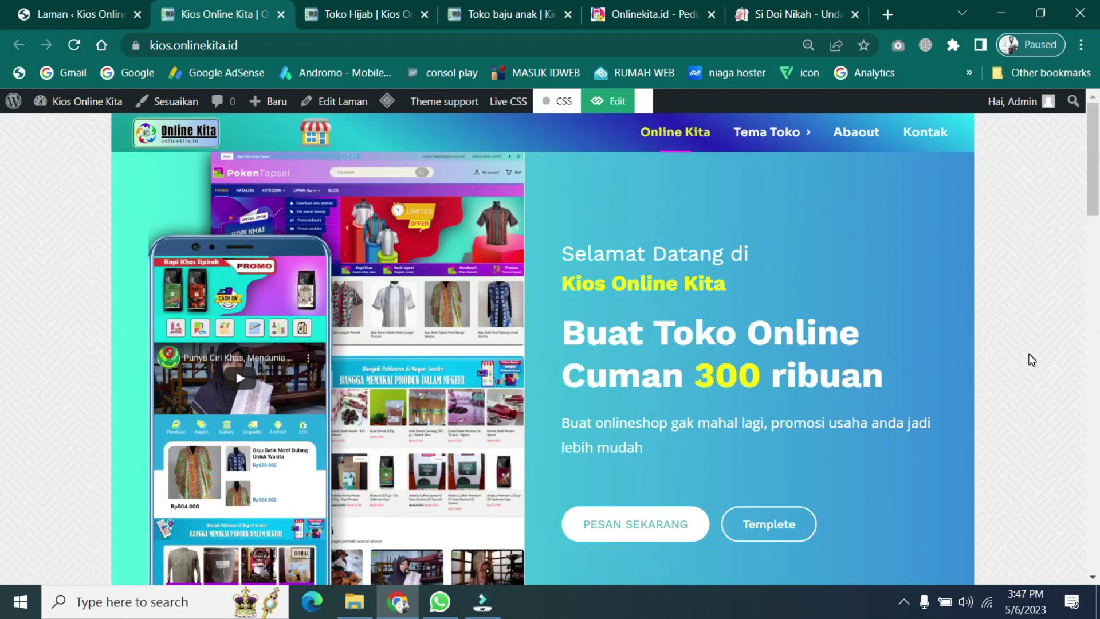
scroll(1032, 360, down, 3)
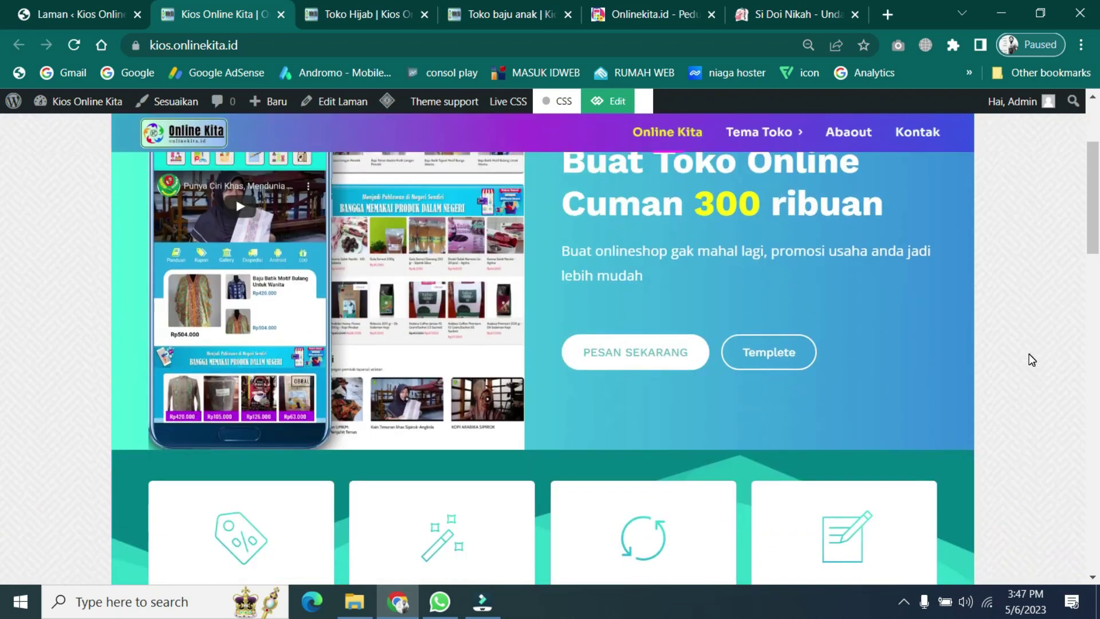
scroll(1032, 360, down, 3)
scroll(1032, 360, down, 6)
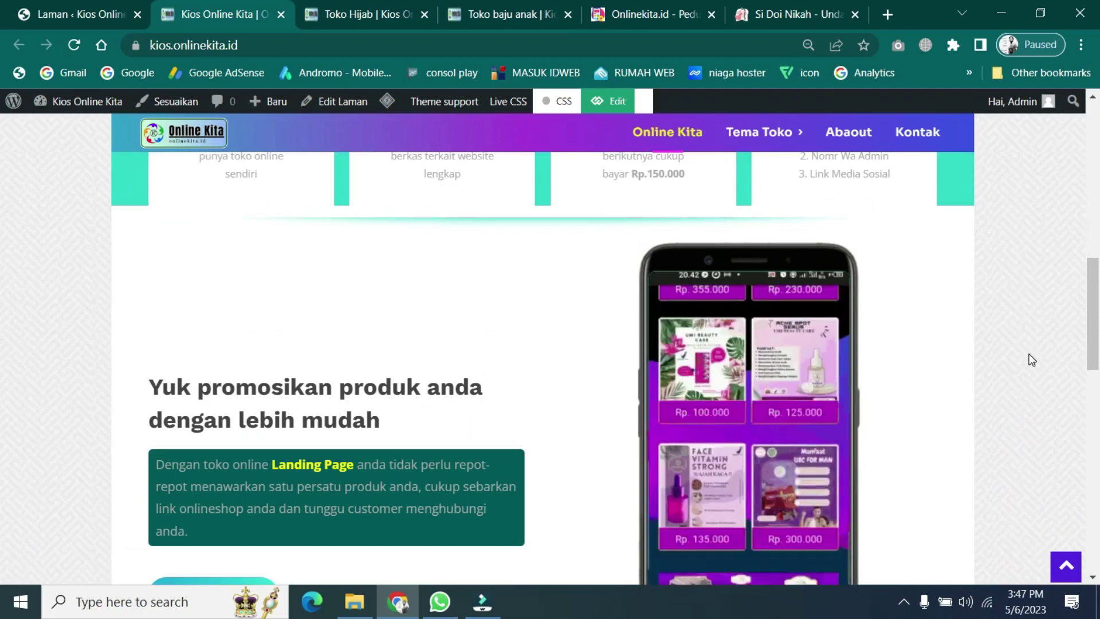
scroll(995, 387, down, 7)
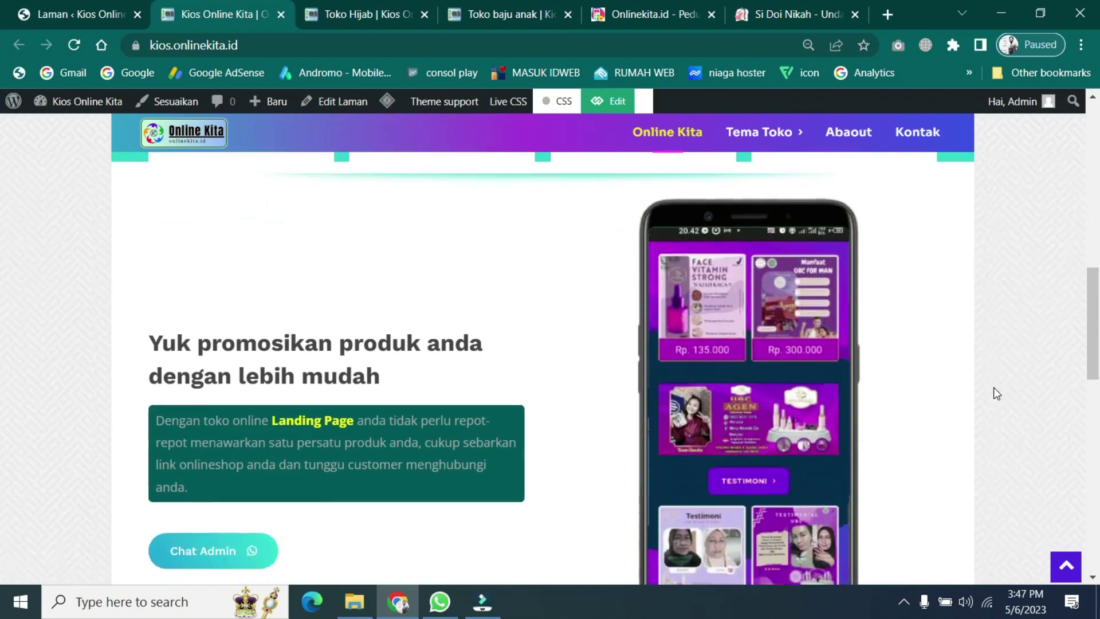
scroll(993, 387, down, 5)
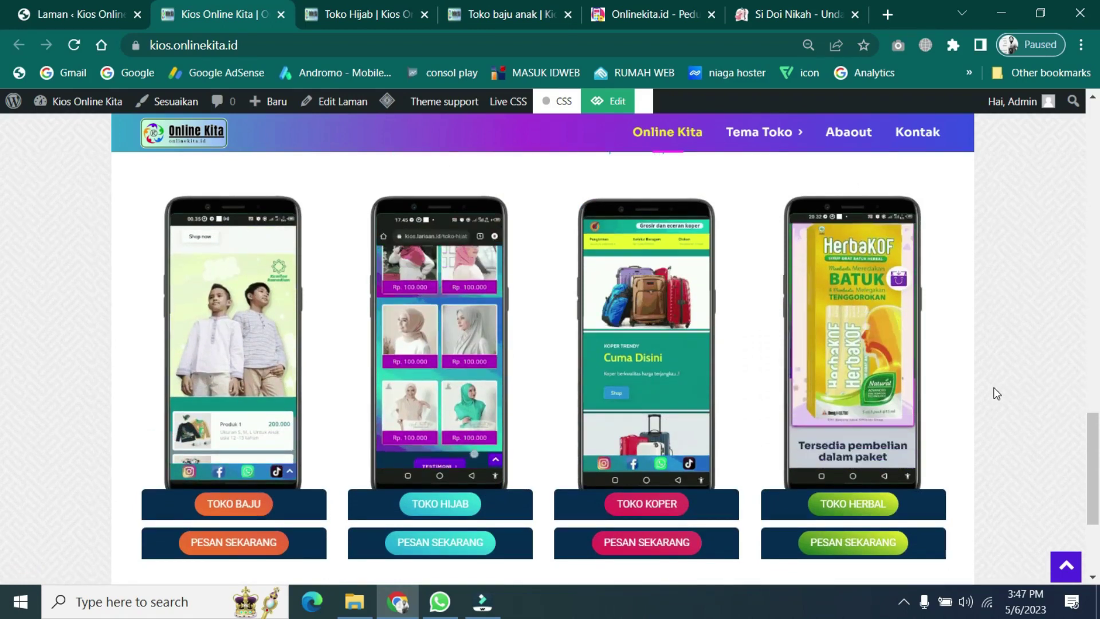
scroll(994, 388, down, 3)
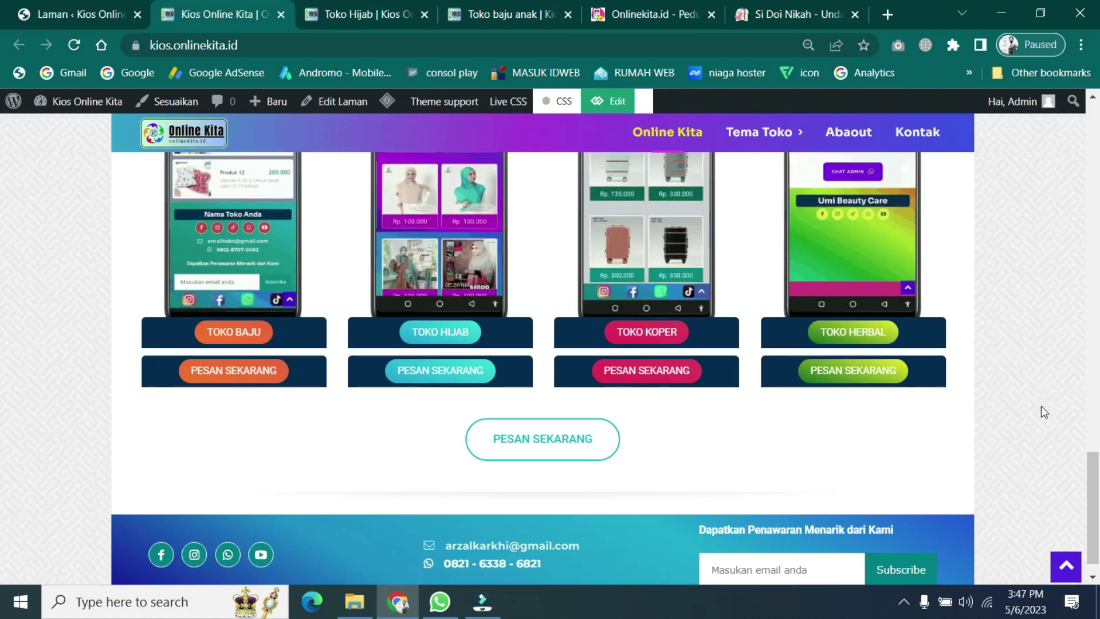
scroll(1047, 437, up, 10)
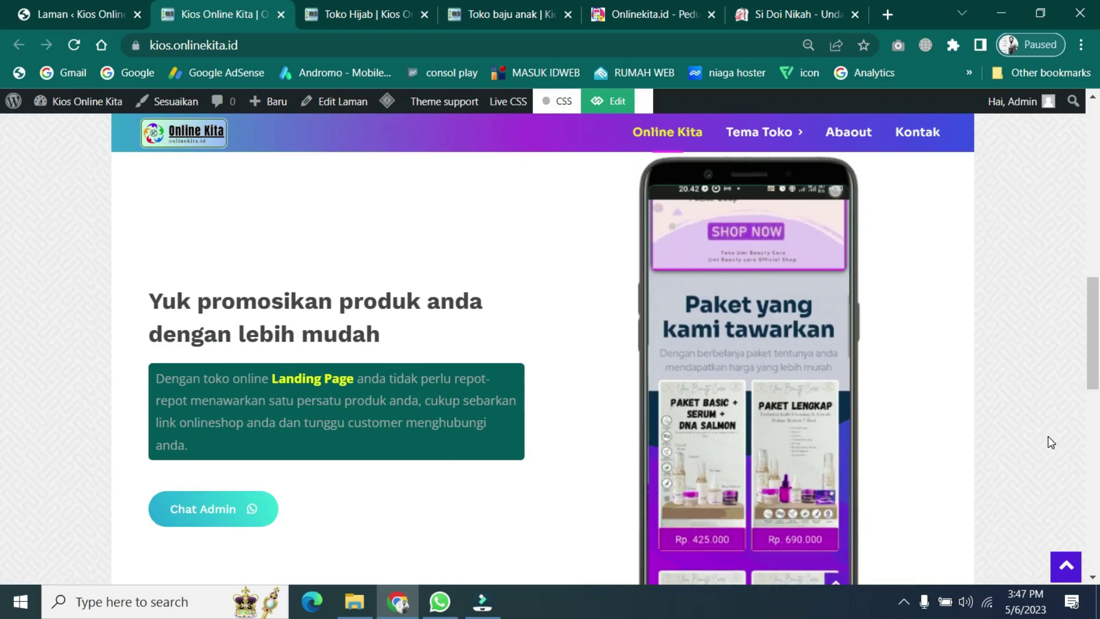
scroll(1047, 436, up, 10)
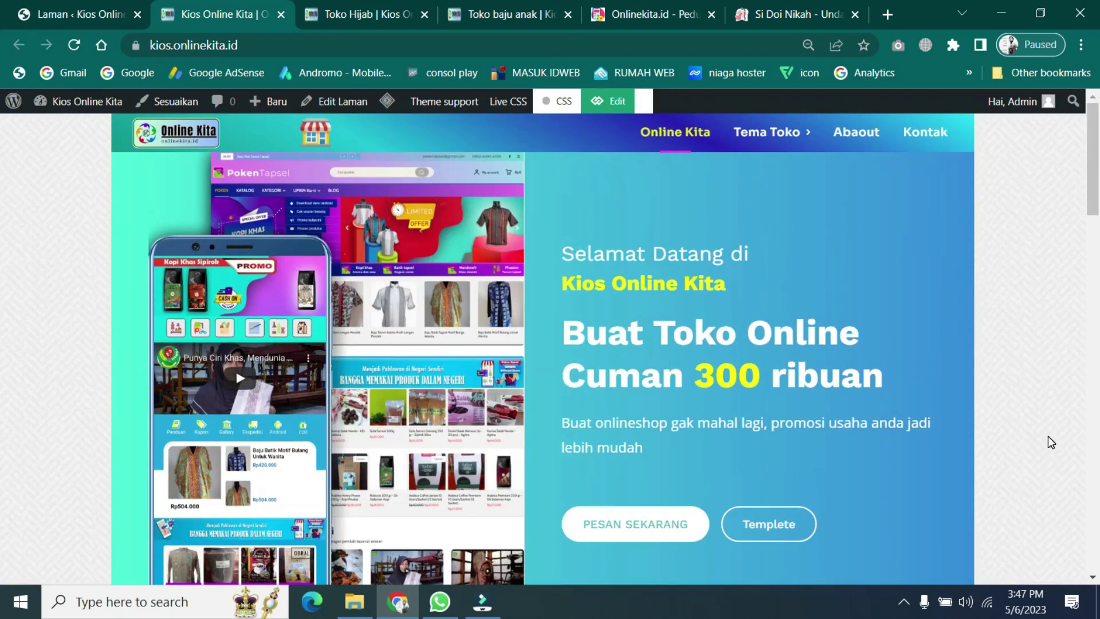
- Scroll up and down the Kios Online Kita homepage, ending at the 'Buat Toko Online Cuman 300 ribuan' hero
scroll(1048, 437, down, 8)
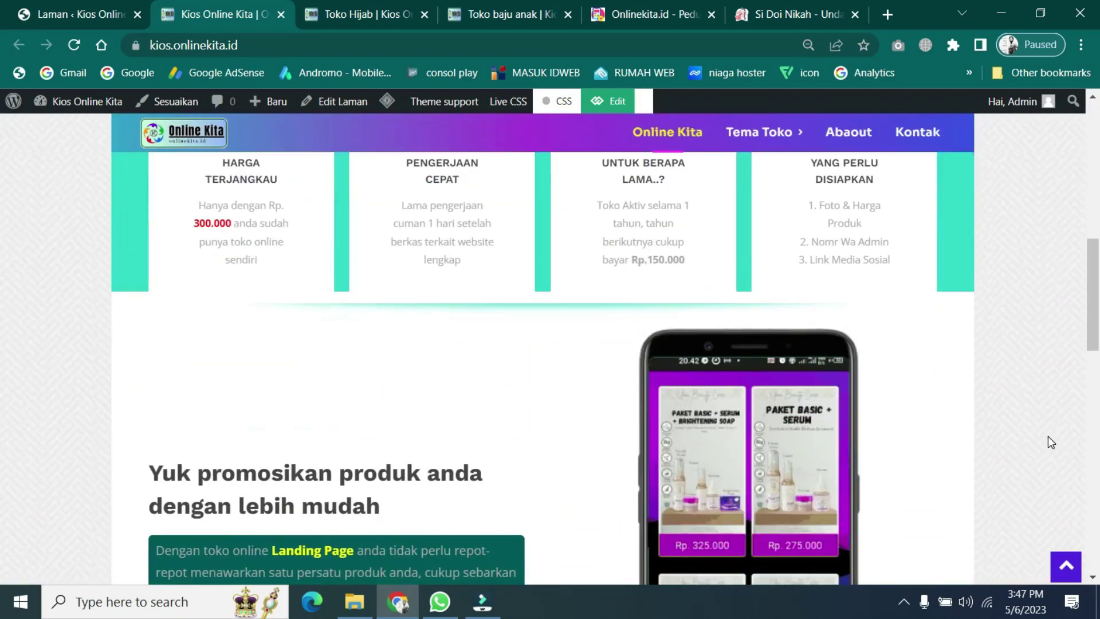
scroll(521, 444, down, 6)
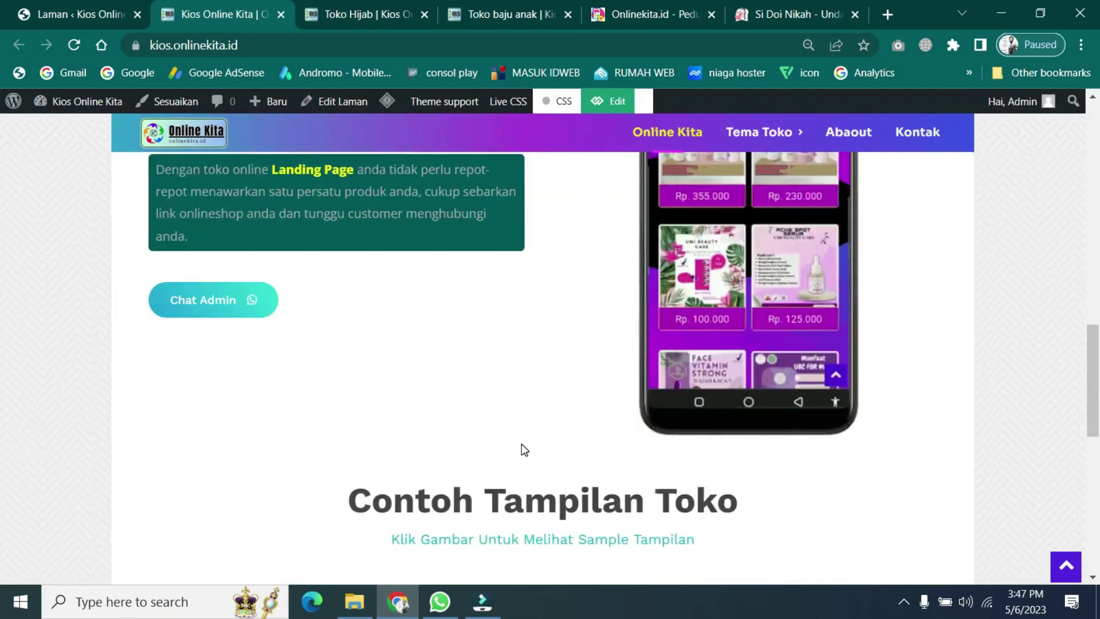
scroll(522, 446, down, 9)
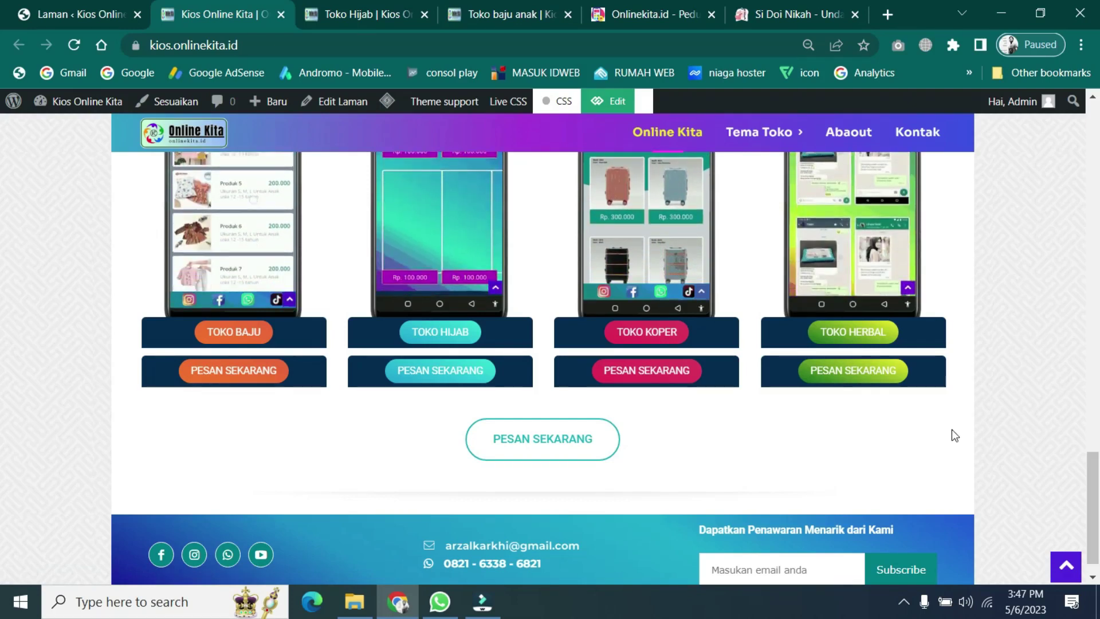
scroll(974, 421, up, 1)
scroll(977, 419, up, 10)
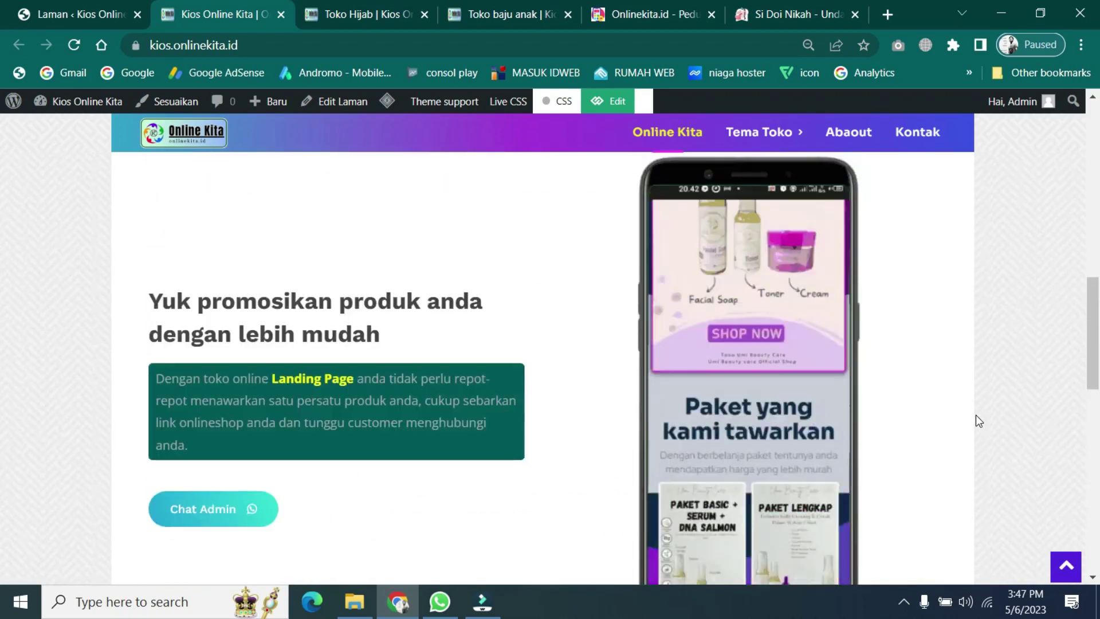
scroll(975, 415, down, 10)
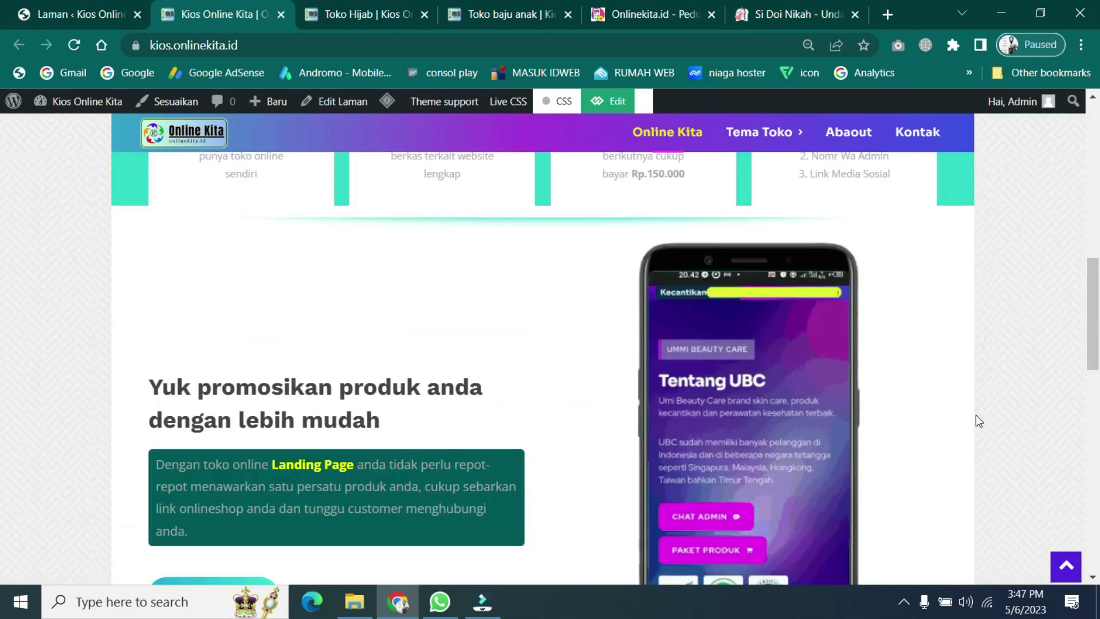
scroll(975, 415, down, 10)
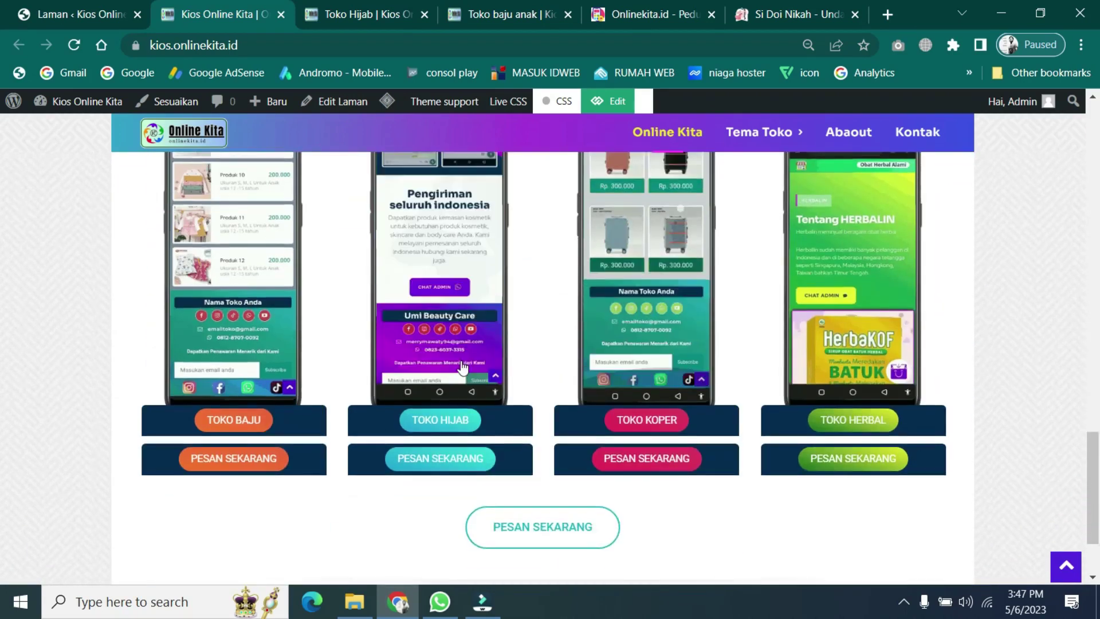
scroll(261, 333, up, 2)
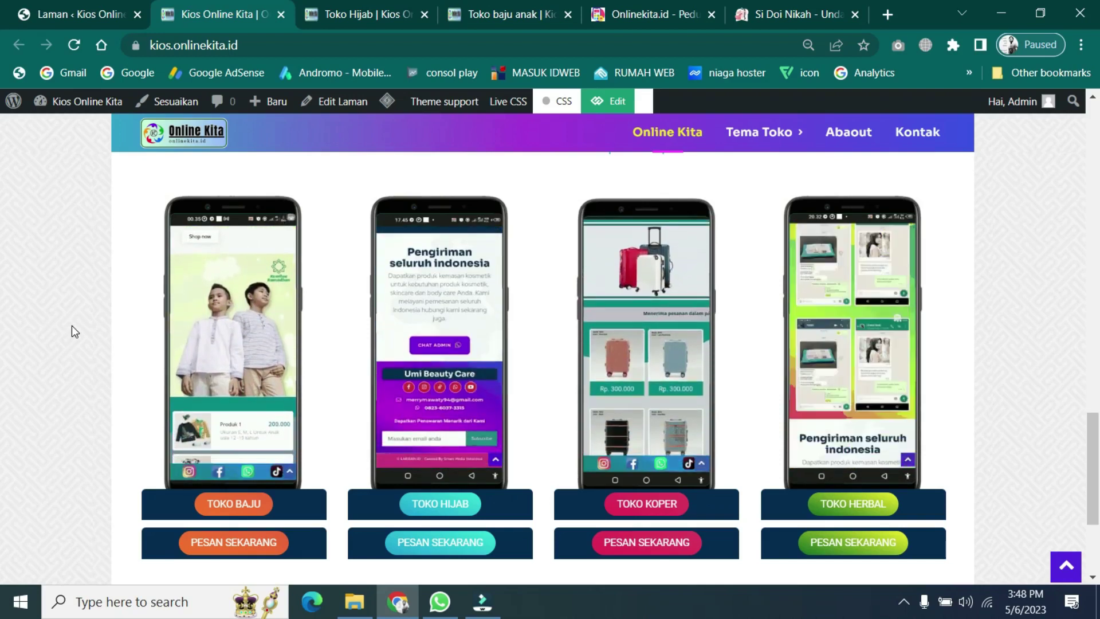
scroll(391, 398, up, 12)
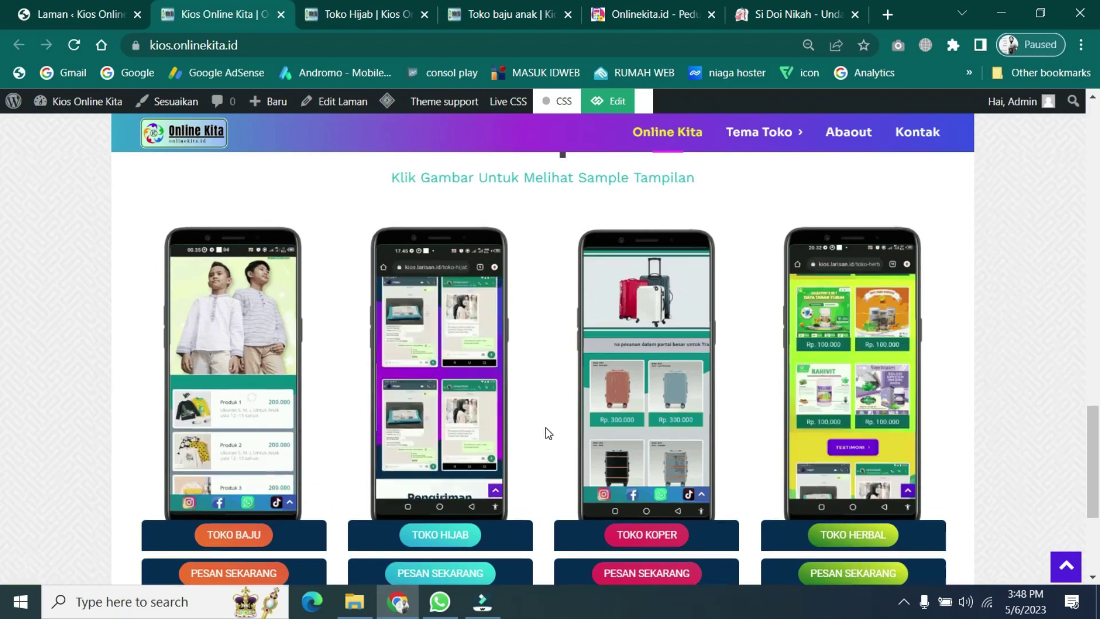
scroll(841, 403, up, 9)
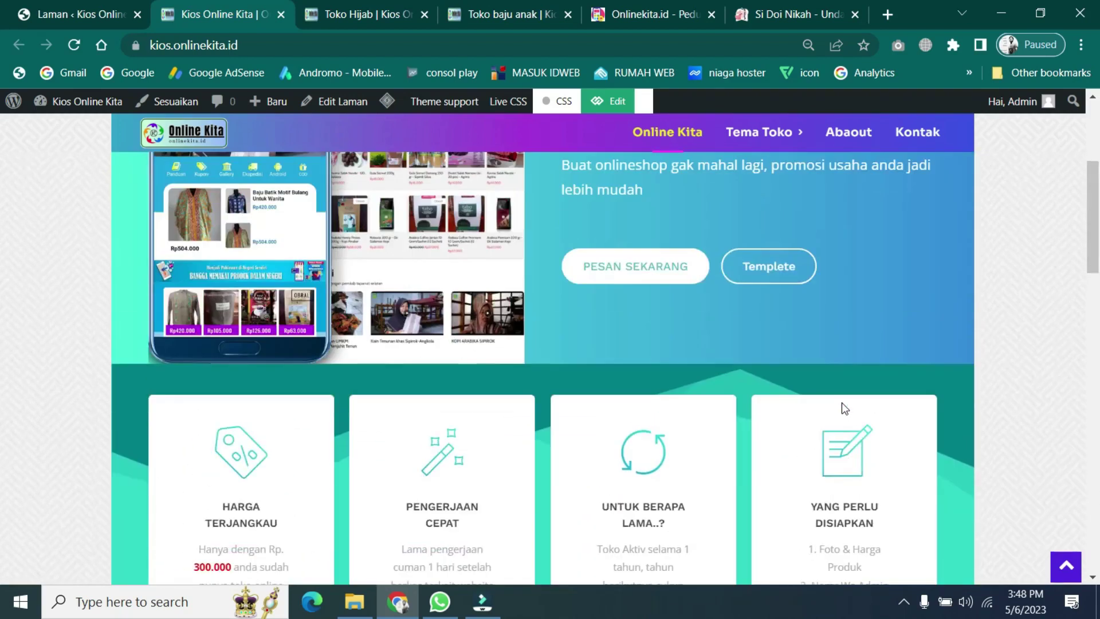
scroll(842, 402, down, 5)
scroll(841, 402, down, 5)
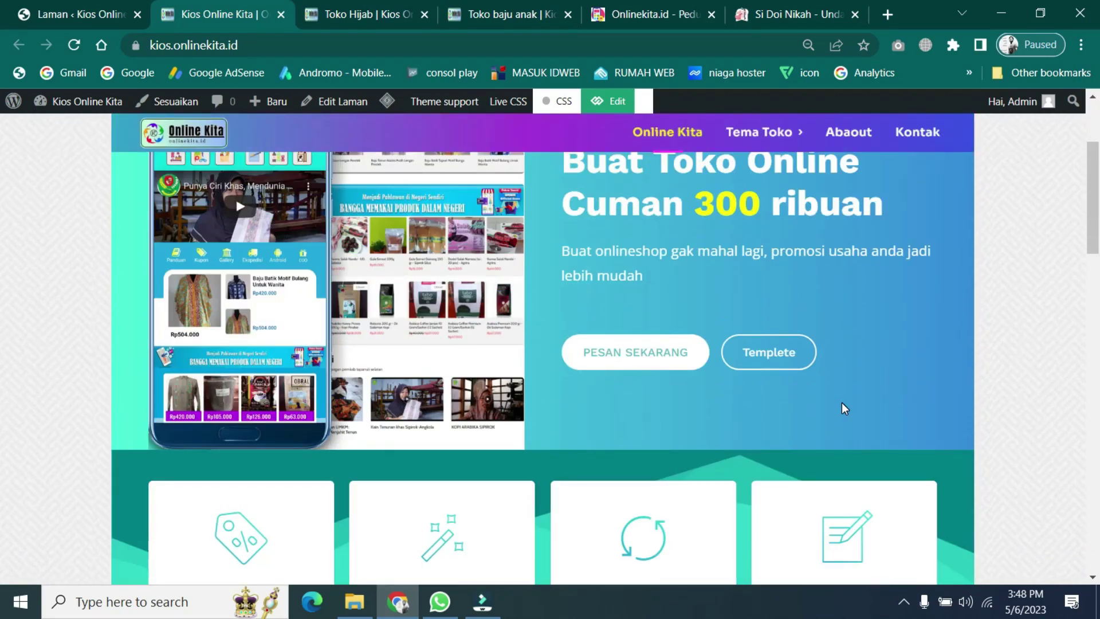
scroll(841, 402, up, 4)
scroll(842, 404, up, 3)
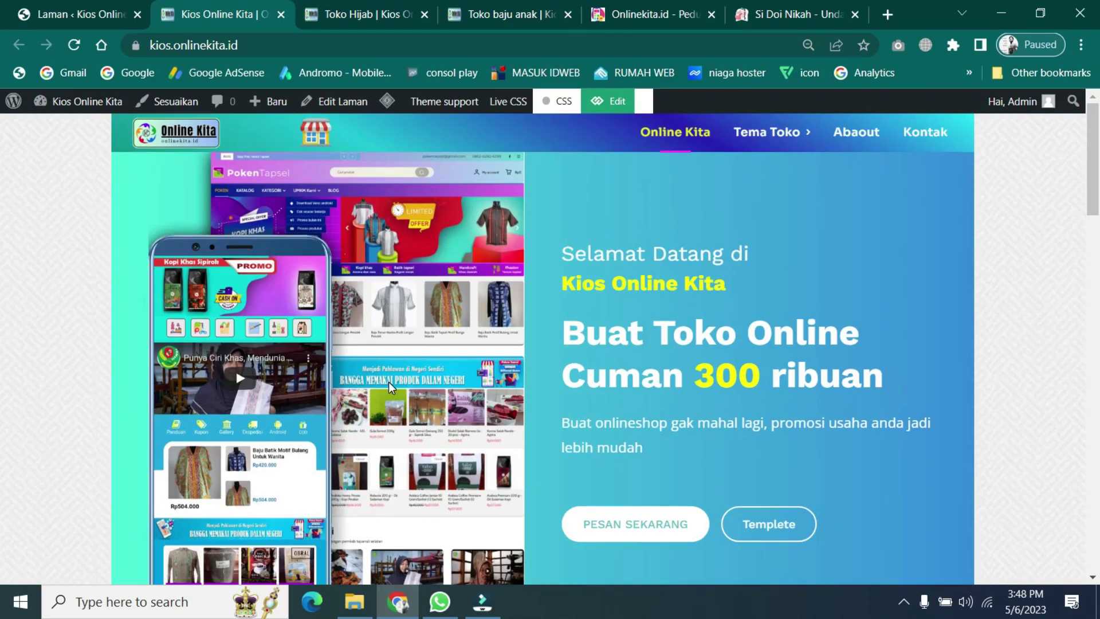
scroll(388, 382, down, 4)
scroll(388, 382, up, 4)
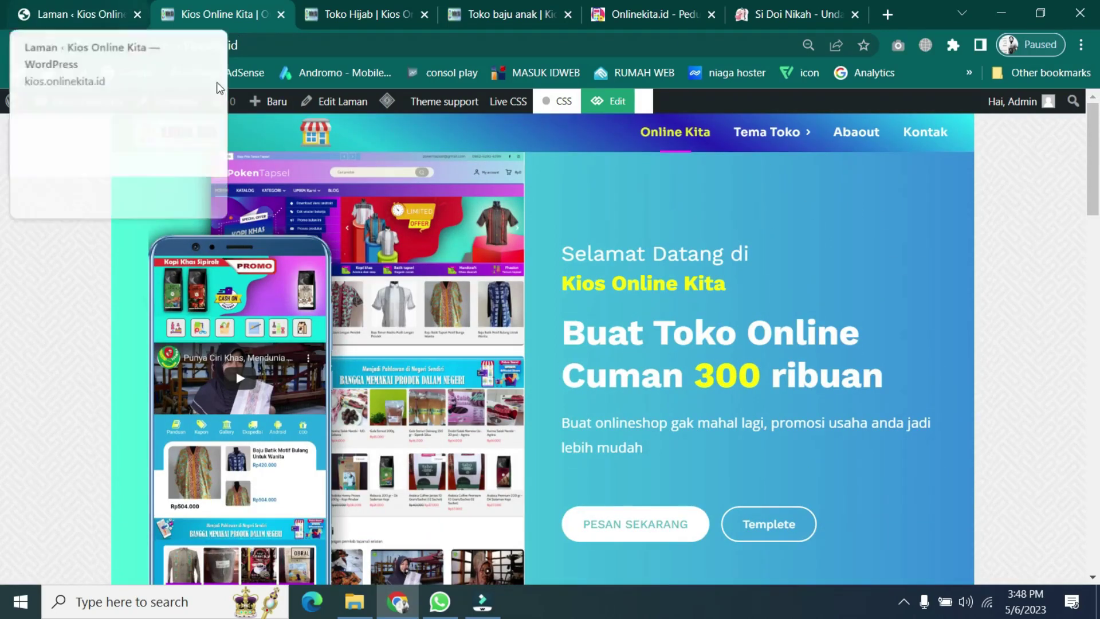
- Return to the Laman admin pages list and reload it
click(79, 12)
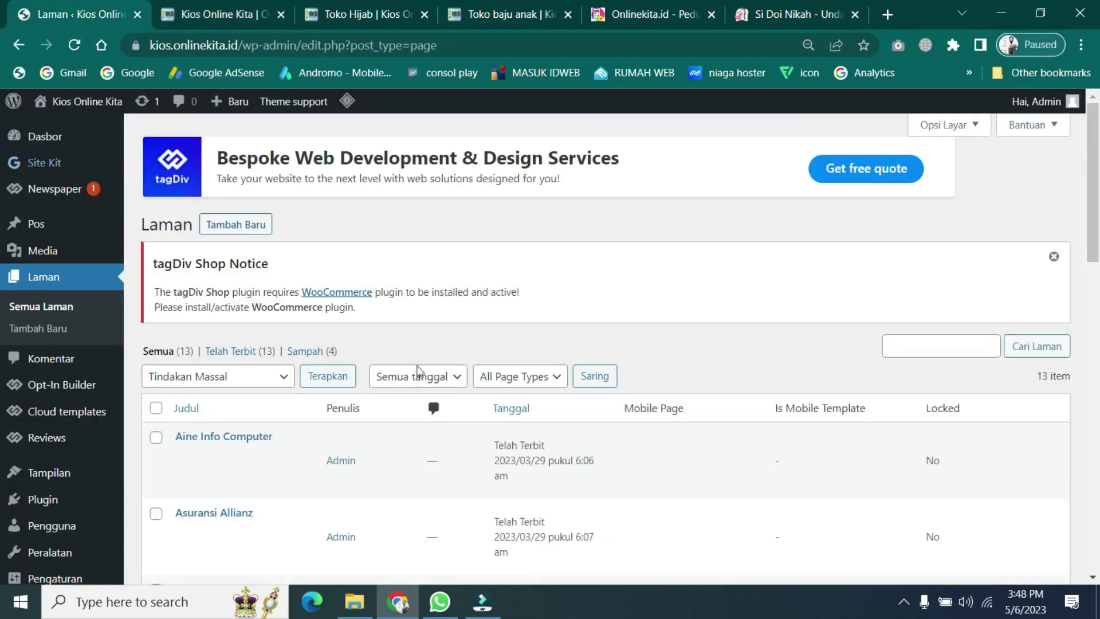
scroll(711, 374, down, 4)
scroll(713, 373, up, 4)
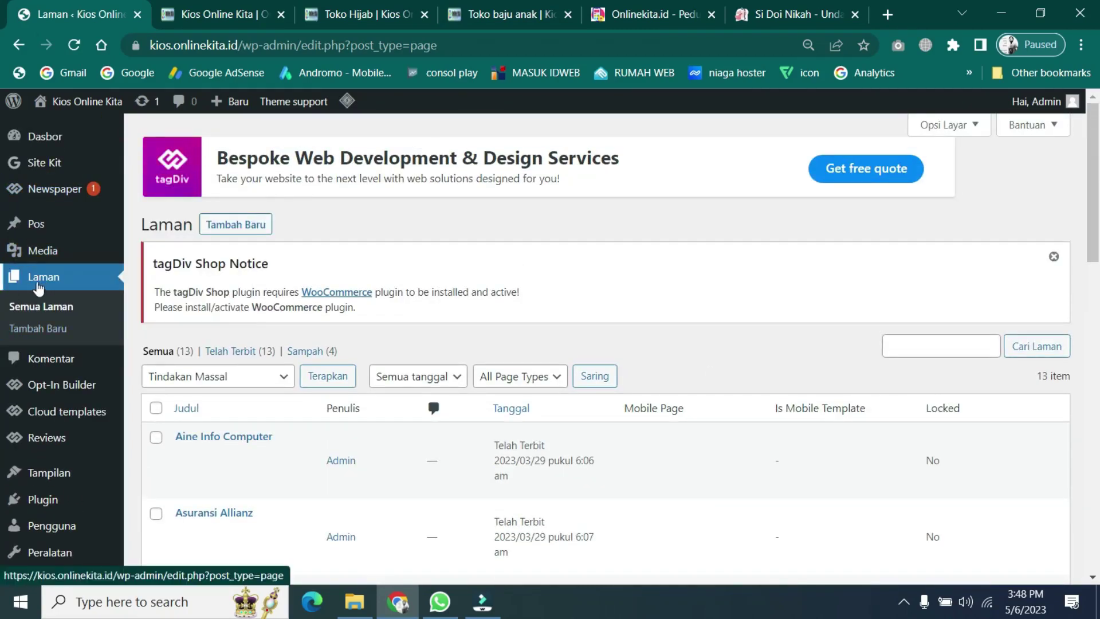
click(46, 283)
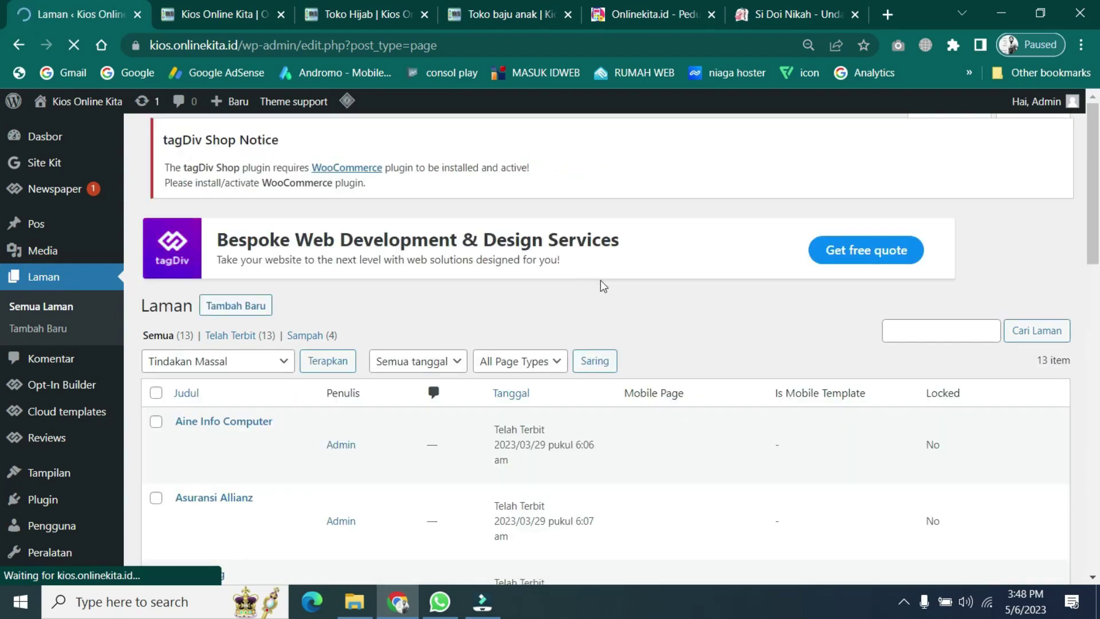
scroll(599, 283, down, 9)
scroll(599, 284, up, 9)
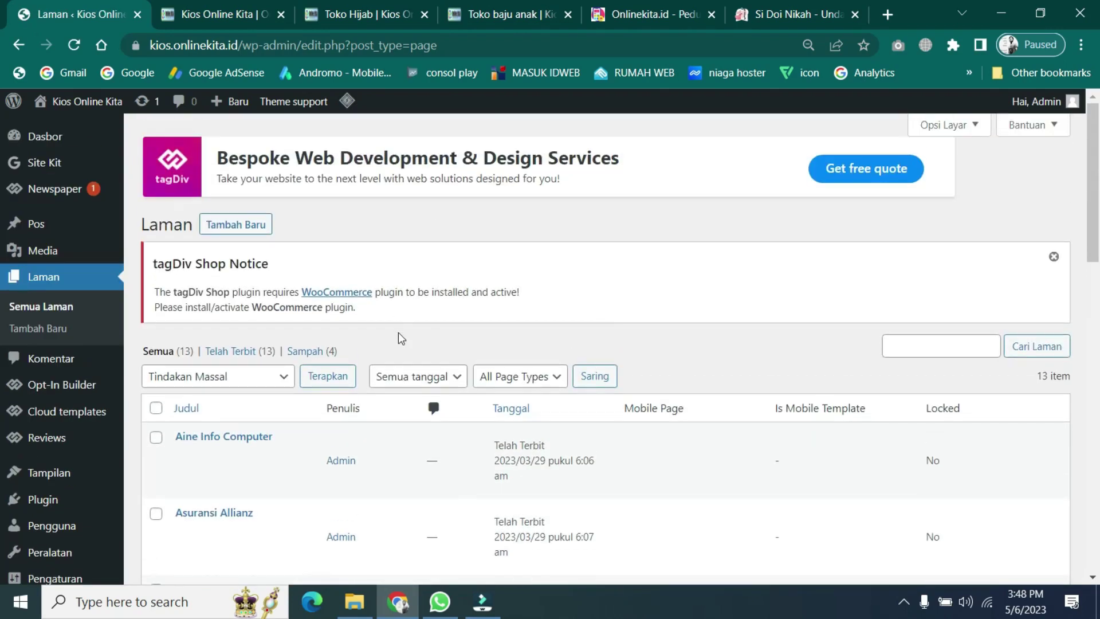
scroll(400, 337, down, 10)
scroll(400, 336, down, 2)
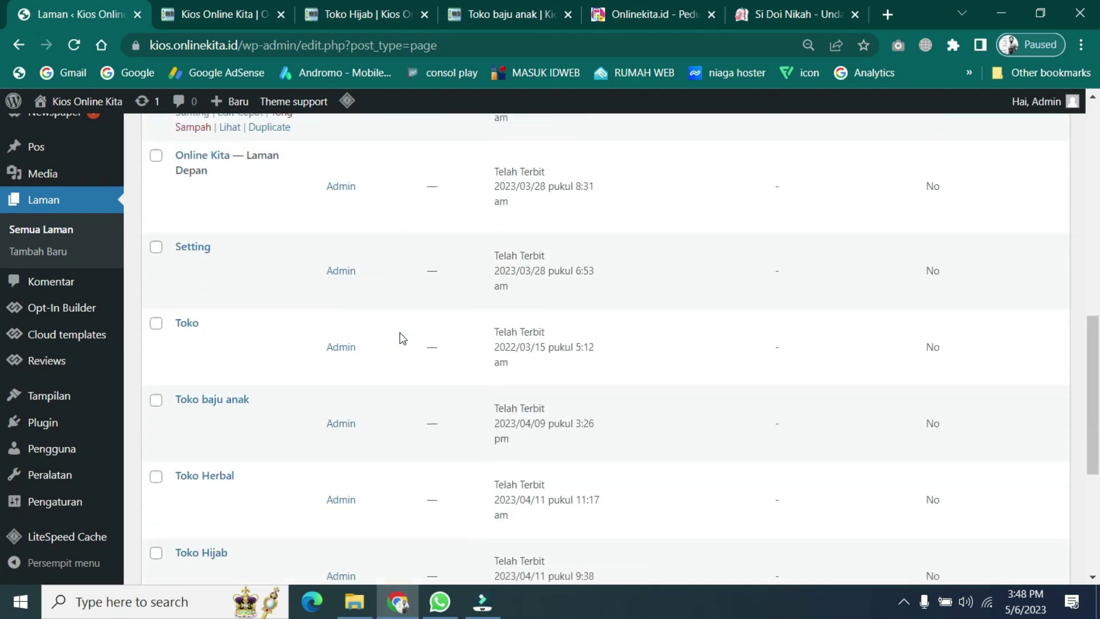
- Check the homepage, then scroll through the live Toko Hijab page's products
click(212, 12)
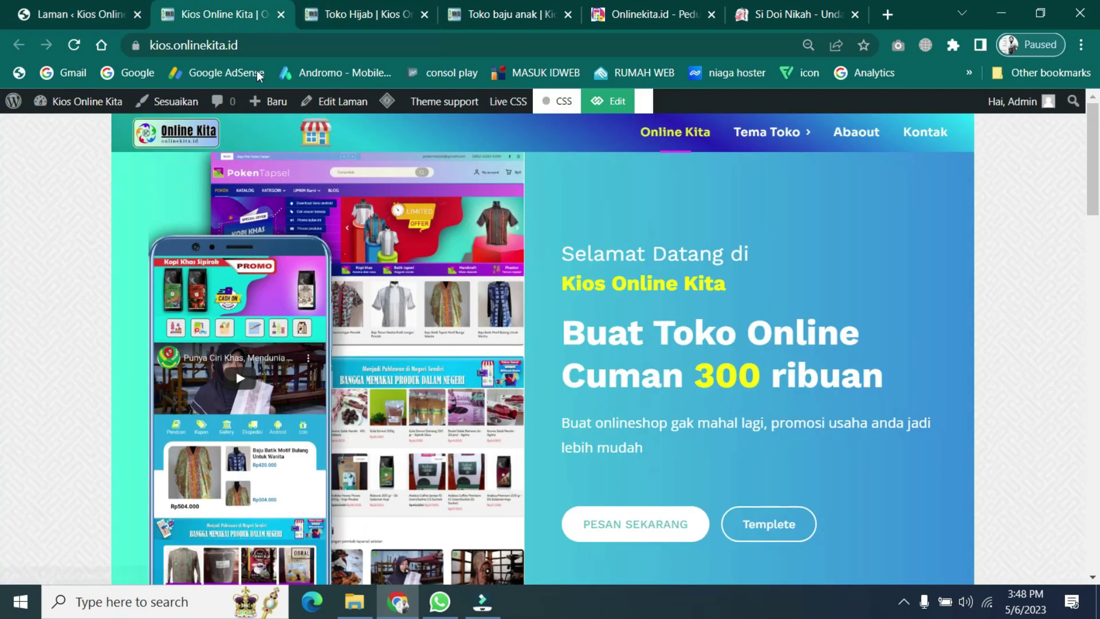
click(334, 8)
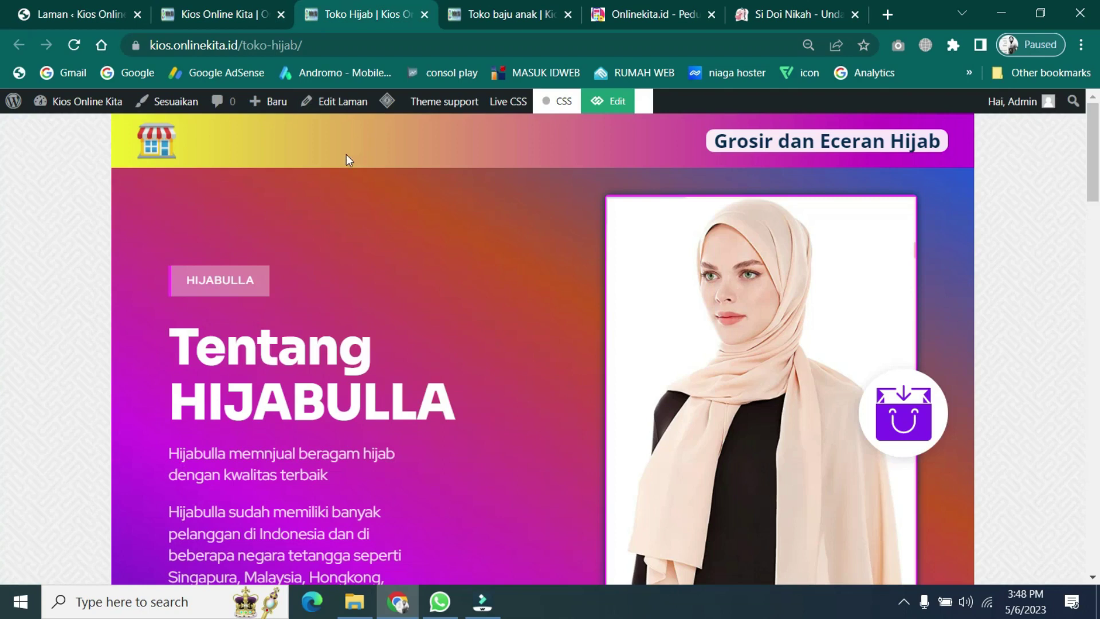
click(98, 16)
scroll(330, 405, down, 5)
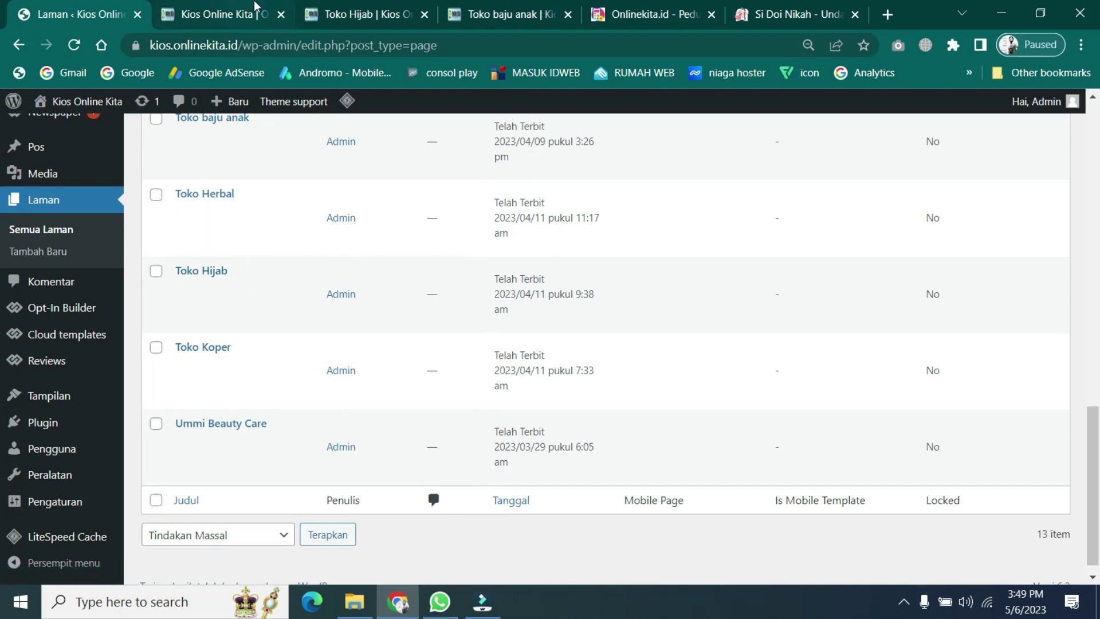
click(354, 13)
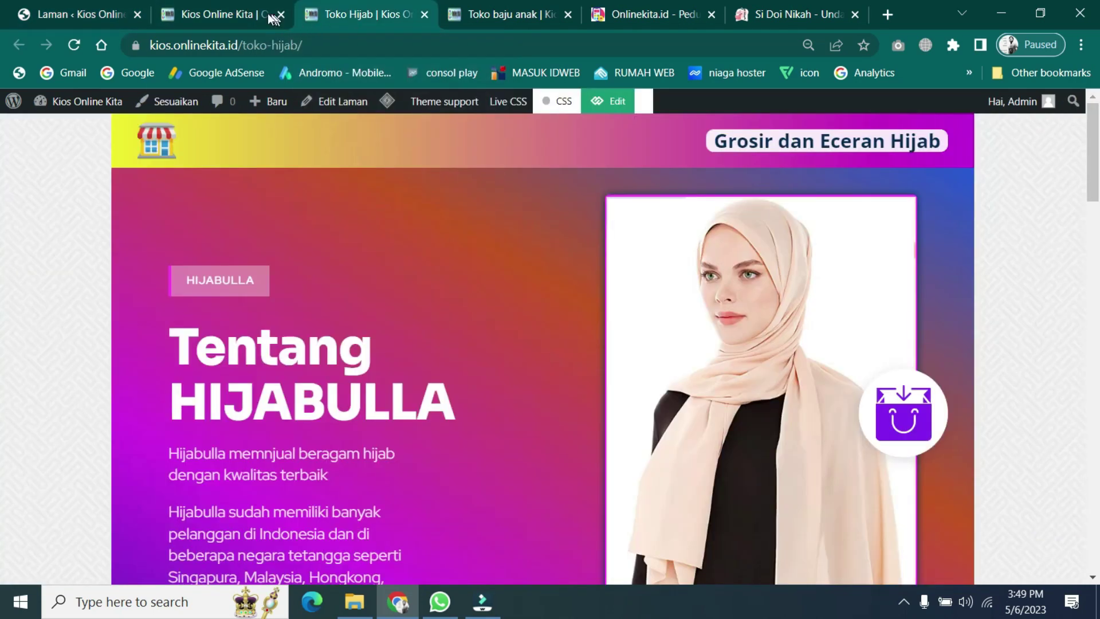
scroll(464, 415, down, 10)
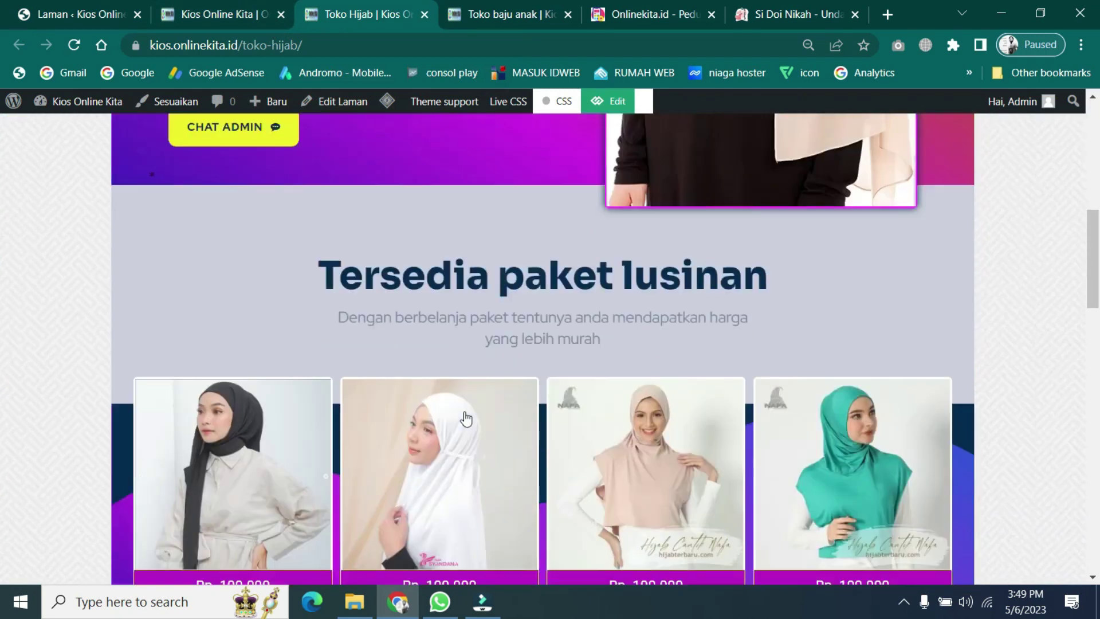
scroll(464, 412, down, 10)
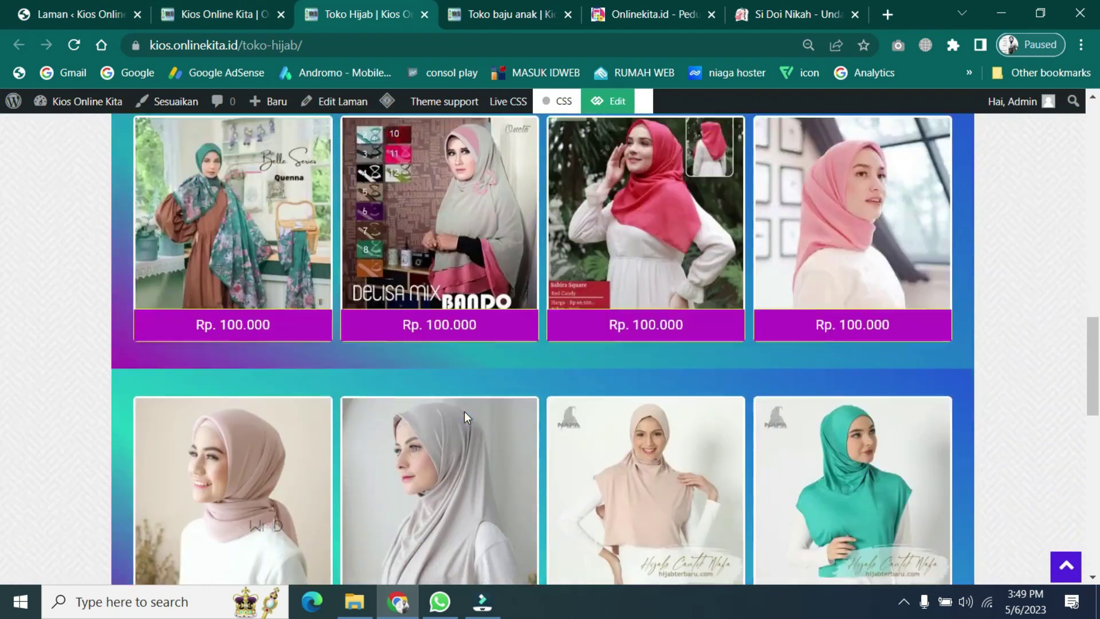
scroll(464, 411, down, 3)
scroll(464, 412, down, 2)
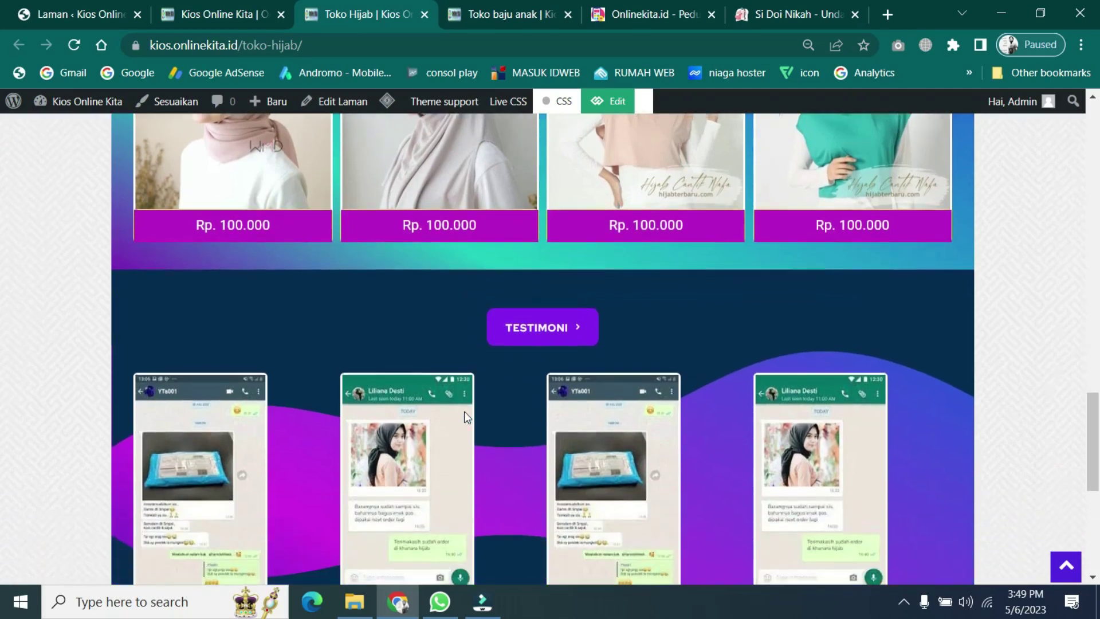
scroll(464, 412, down, 5)
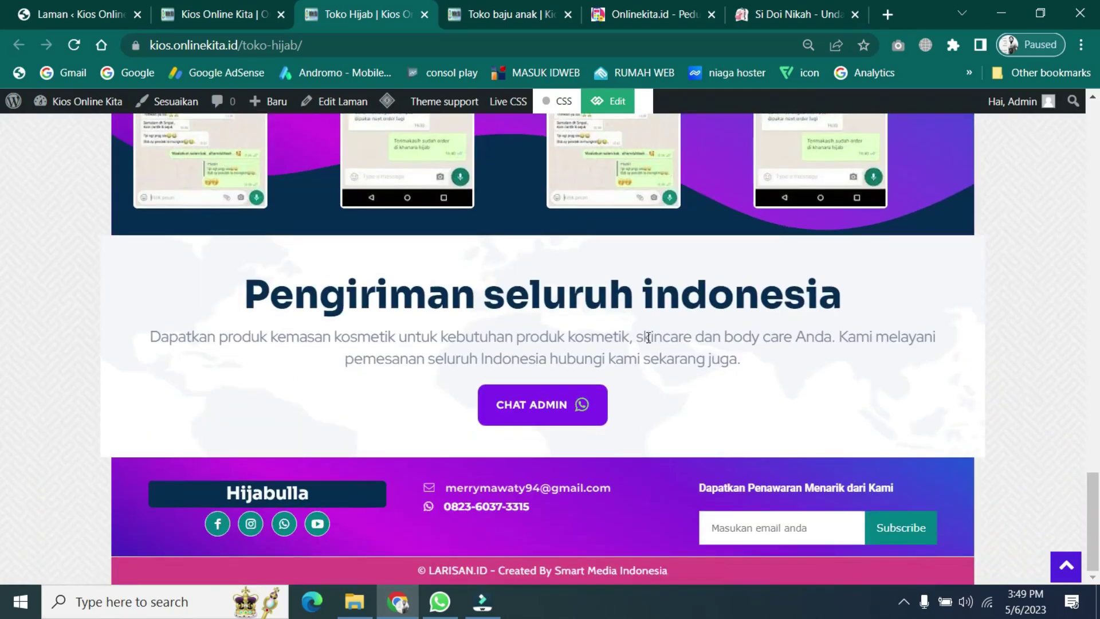
scroll(648, 337, up, 20)
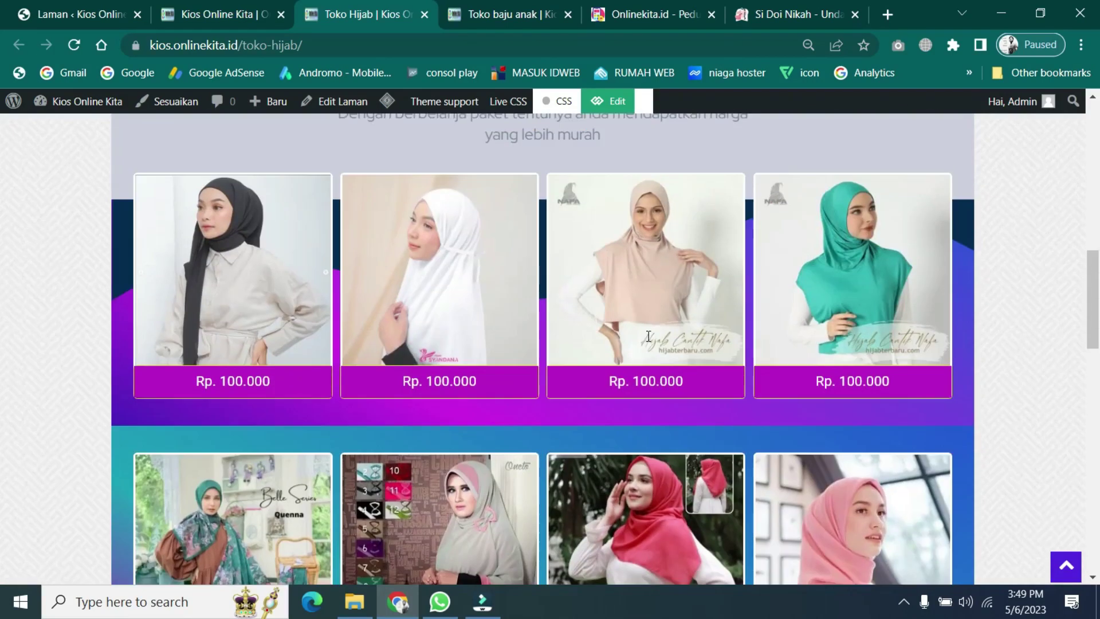
scroll(648, 337, up, 10)
- Go back to the Laman list with the published Toko Hijab entry in view
click(226, 5)
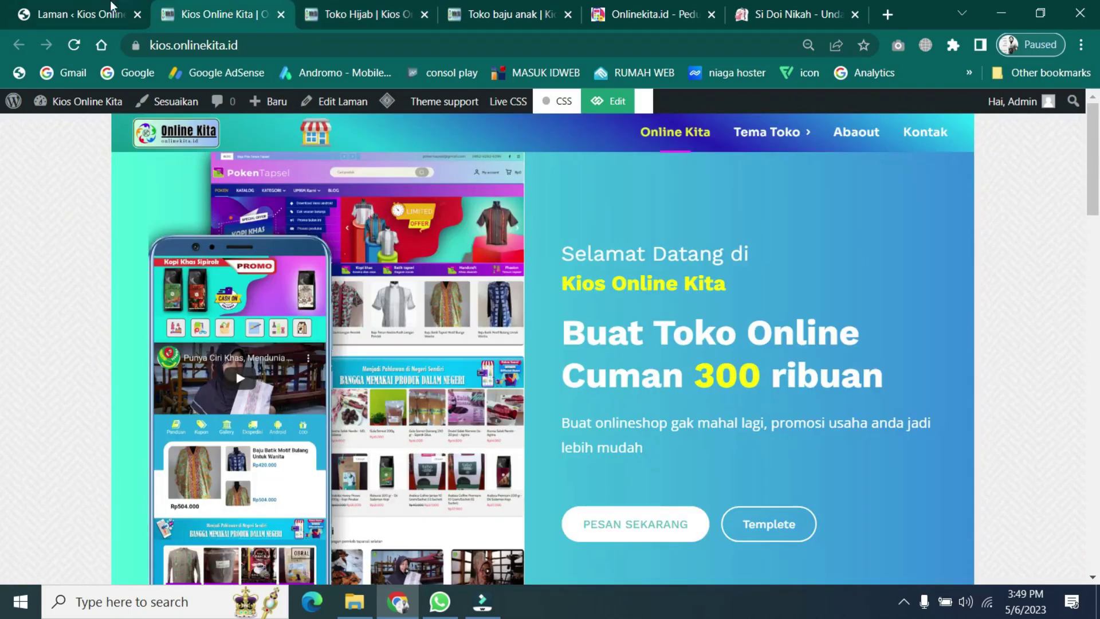
click(84, 7)
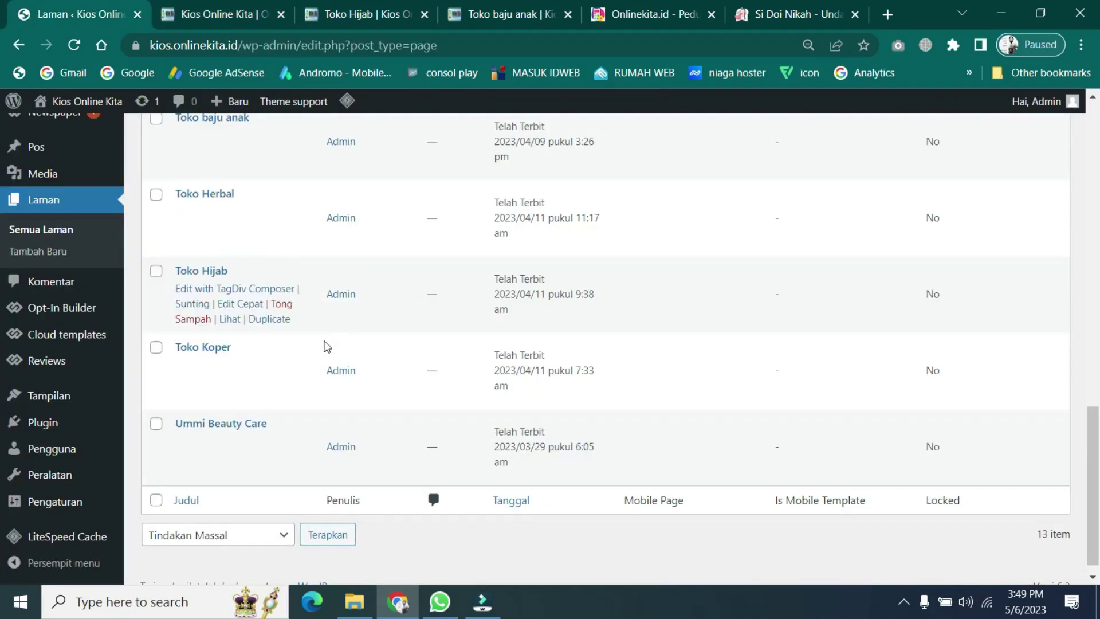
scroll(275, 344, up, 2)
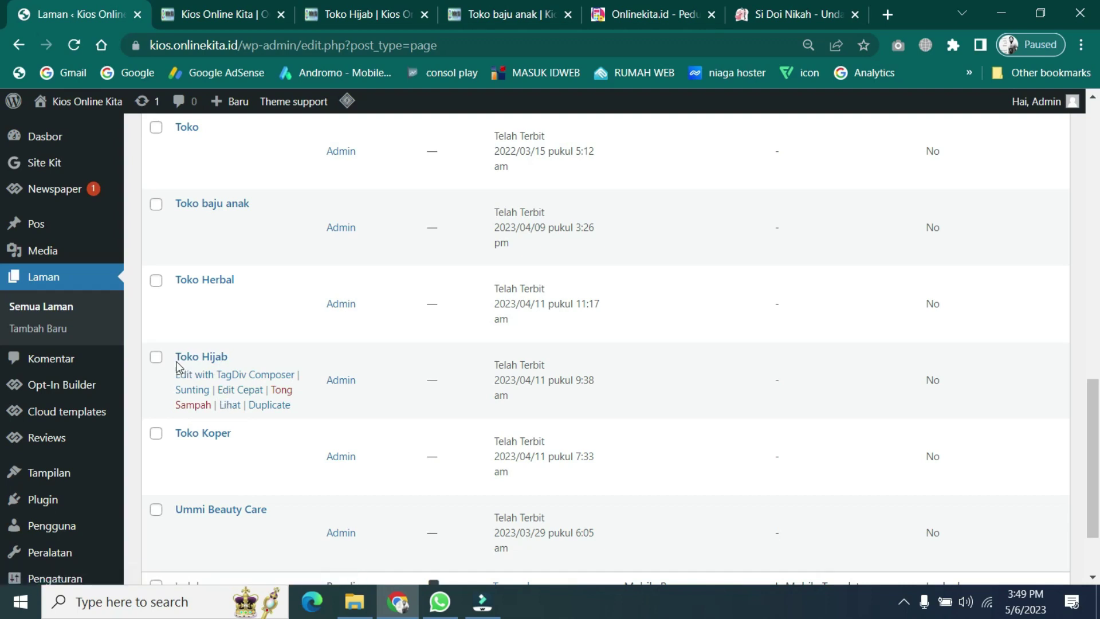
- Duplicate the Toko Hijab page and open the 'Toko Hijab (2)' draft's editor in a new tab
click(271, 407)
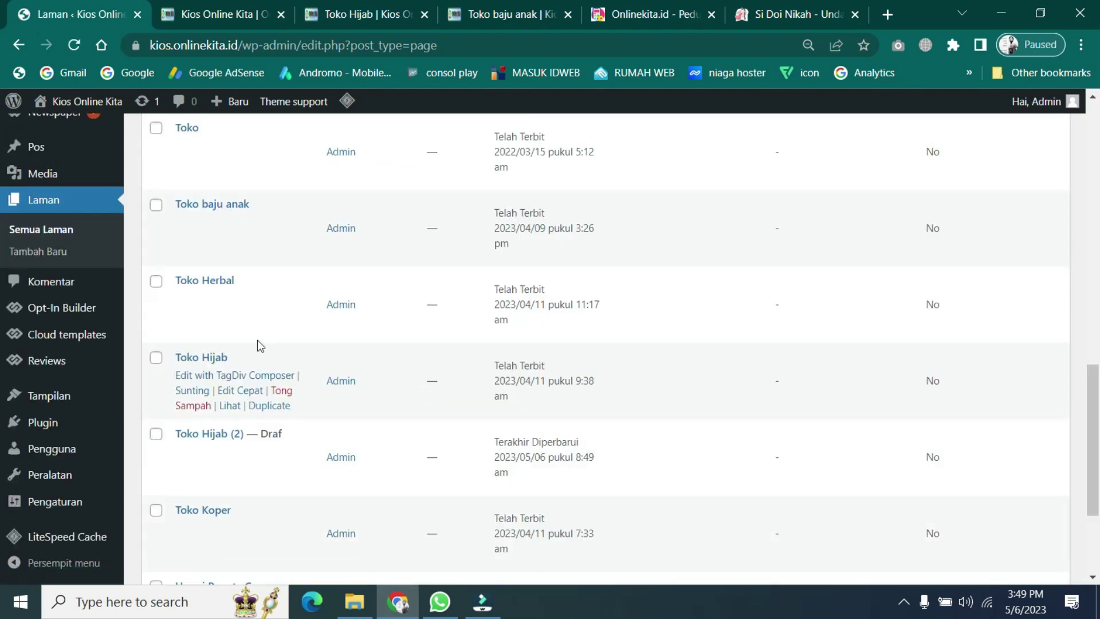
scroll(250, 442, down, 3)
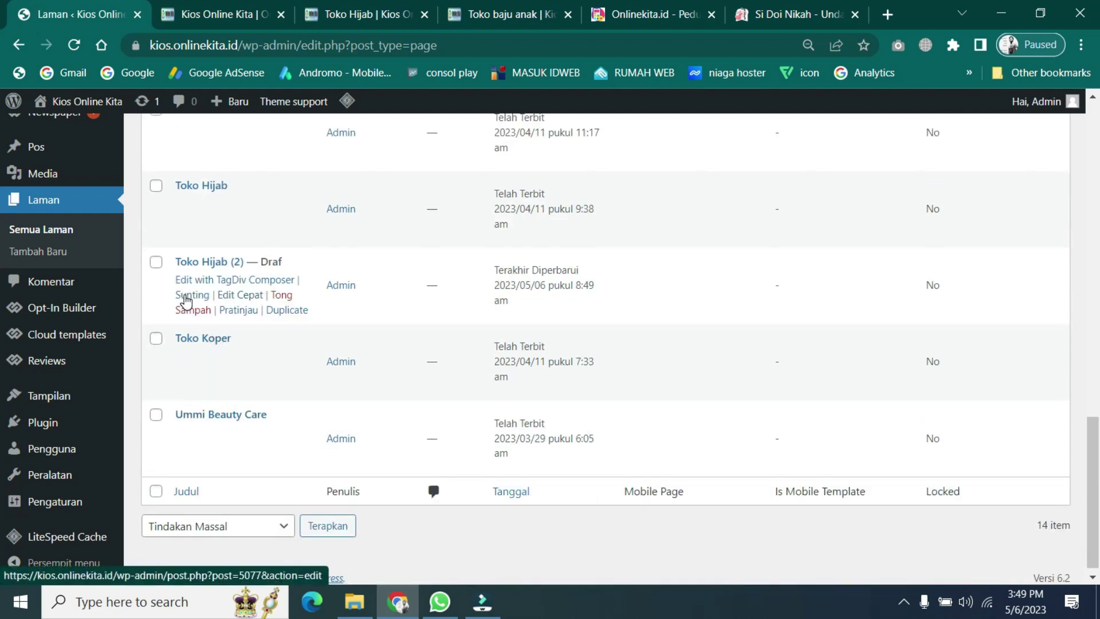
right_click(185, 301)
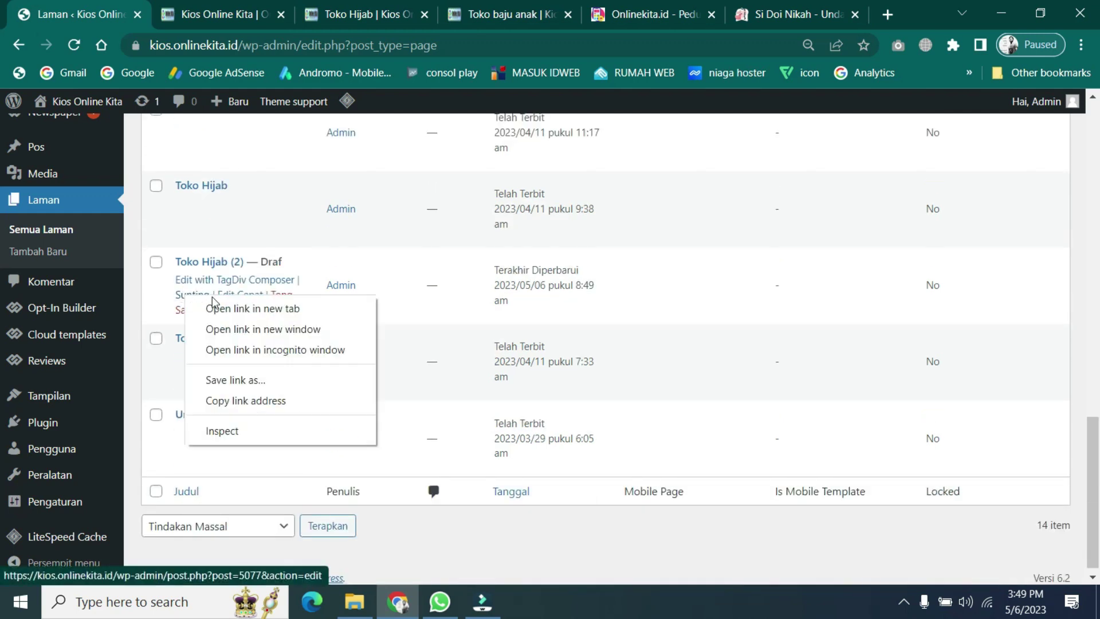
click(267, 310)
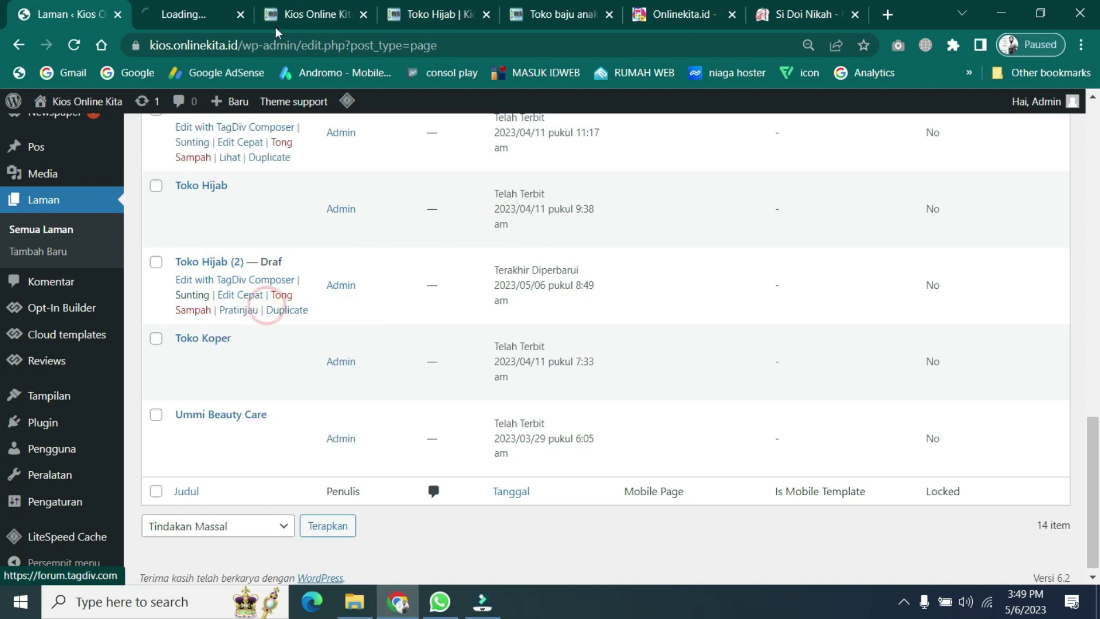
click(181, 3)
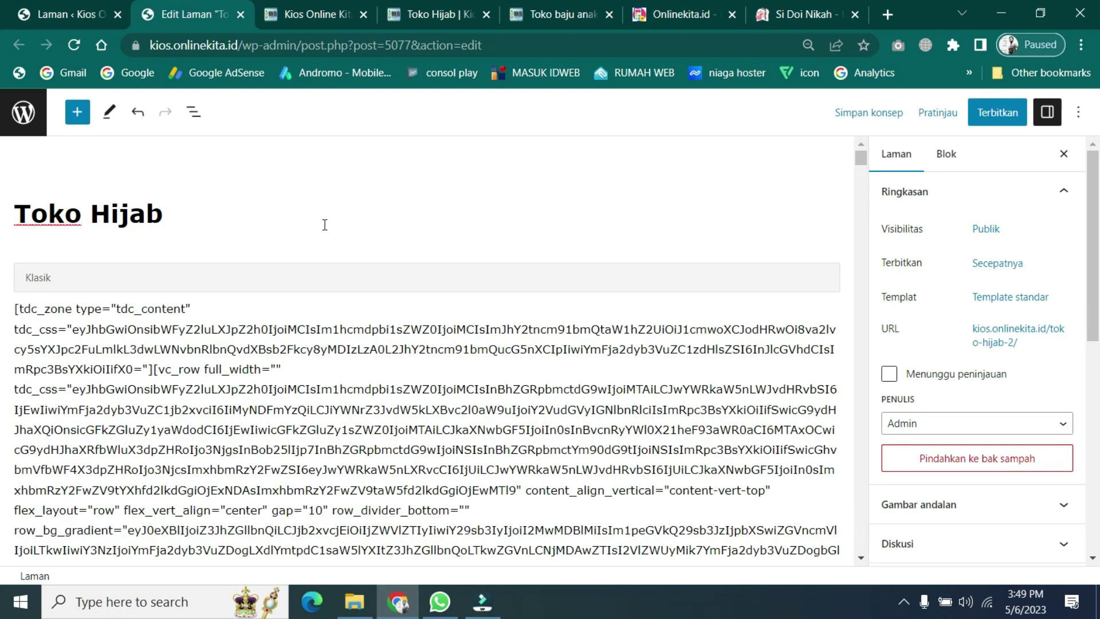
- Retitle the copy 'Ummi Hijab', set its permalink to ummi-hijab, and publish it
key(BackSpace)
key(BackSpace)
key(BackSpace)
key(BackSpace)
key(BackSpace)
key(BackSpace)
key(BackSpace)
key(BackSpace)
key(BackSpace)
key(BackSpace)
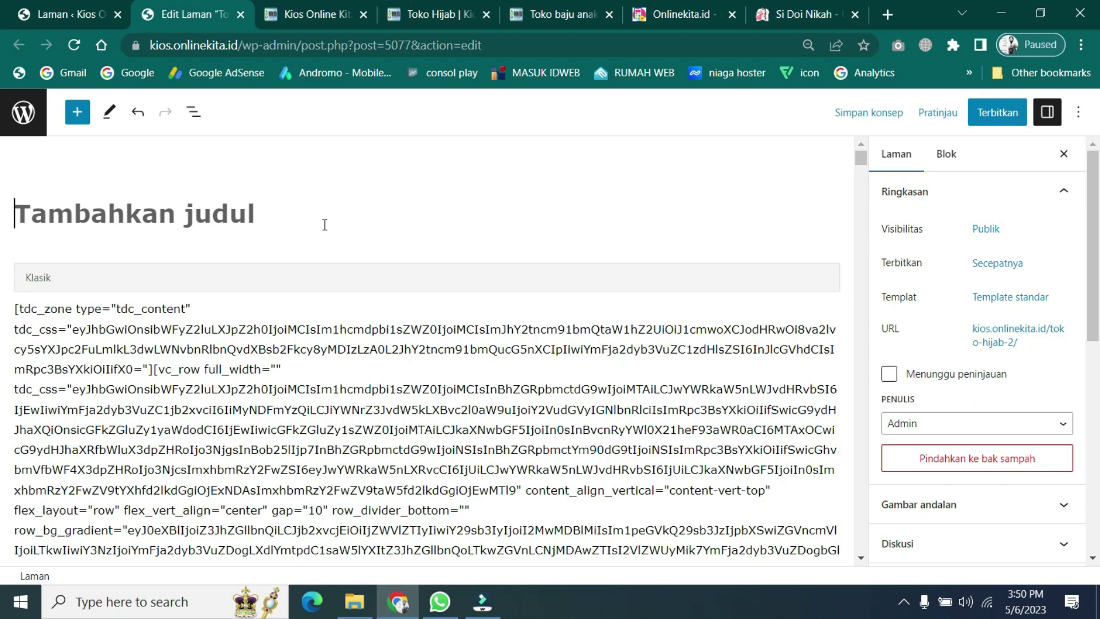
text(Ummi Hijab)
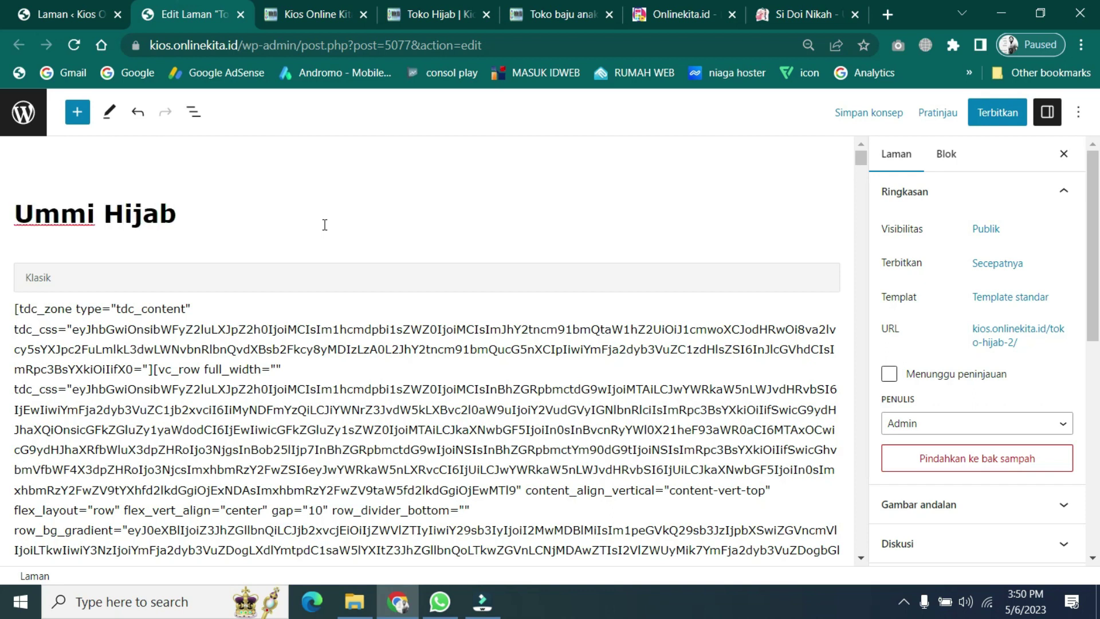
click(993, 342)
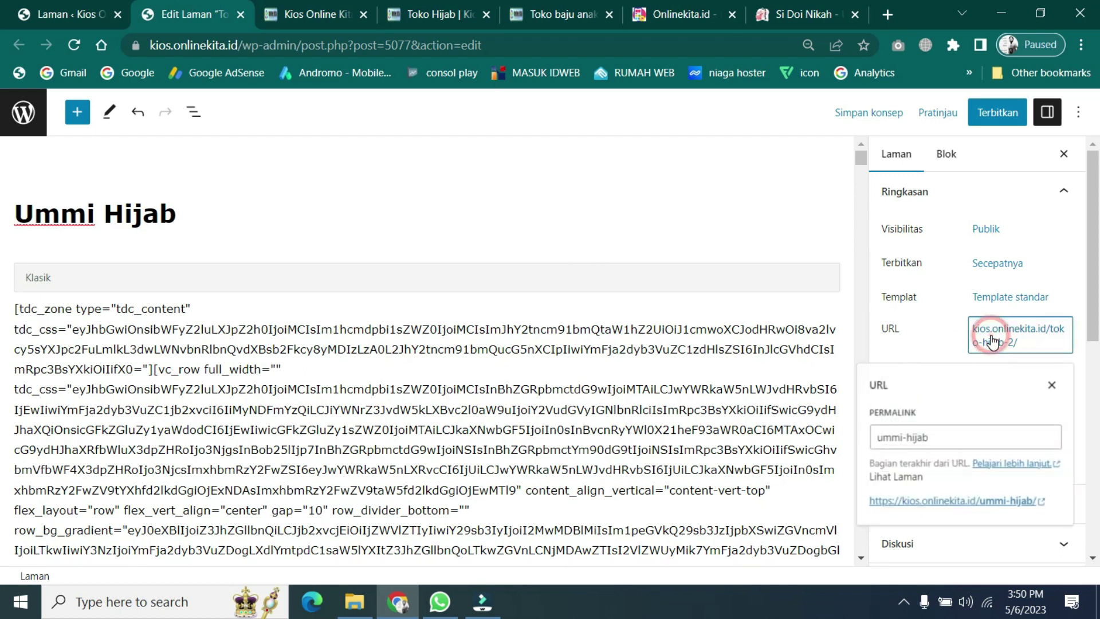
click(967, 442)
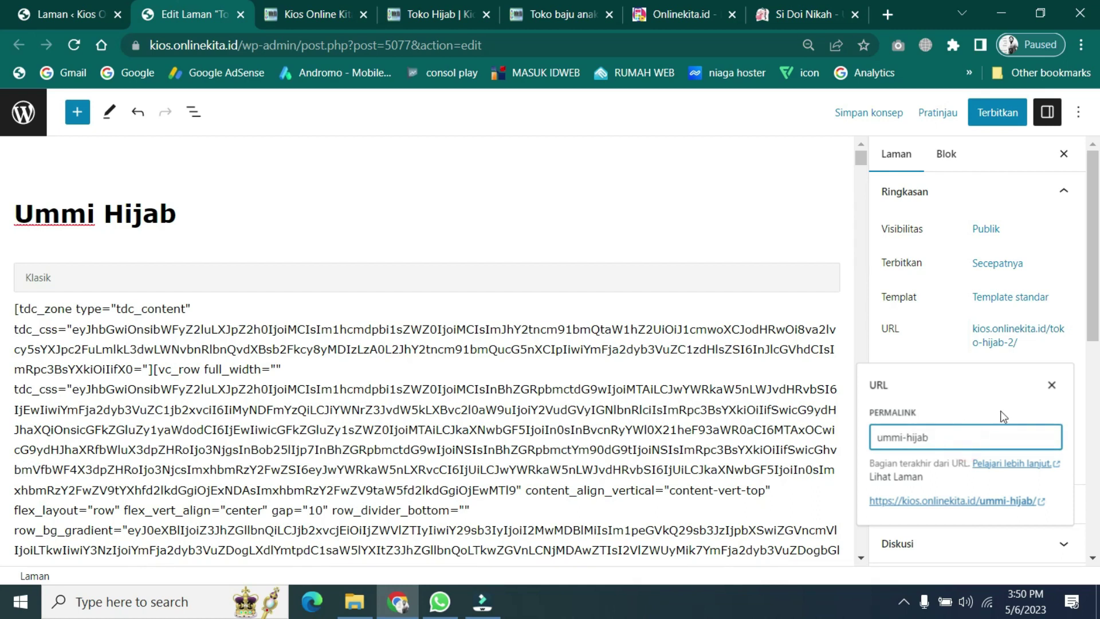
click(954, 332)
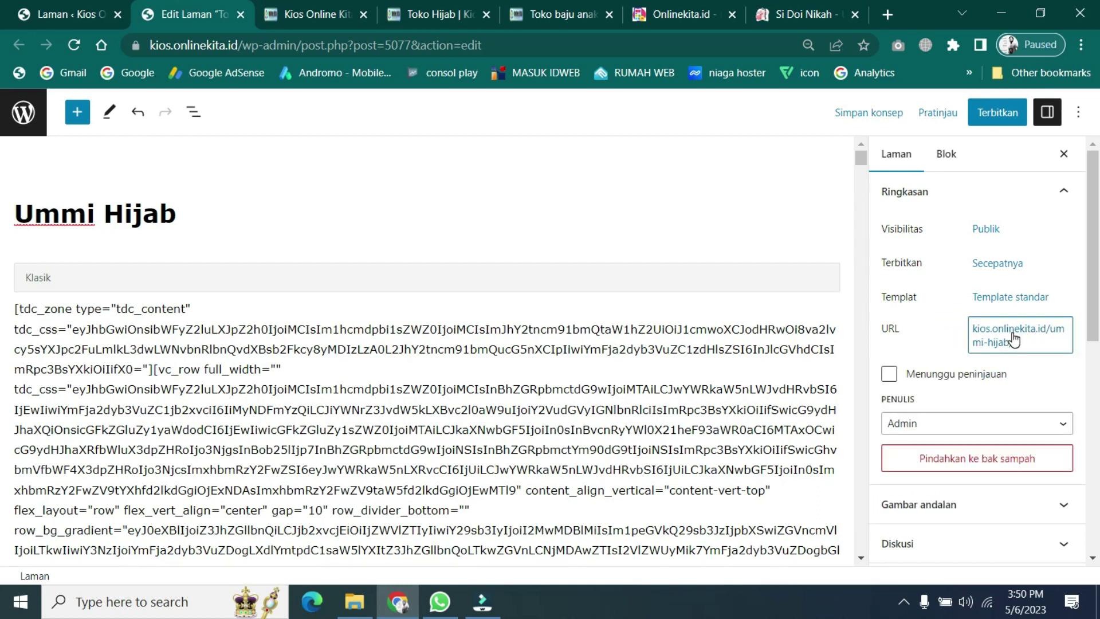
click(997, 112)
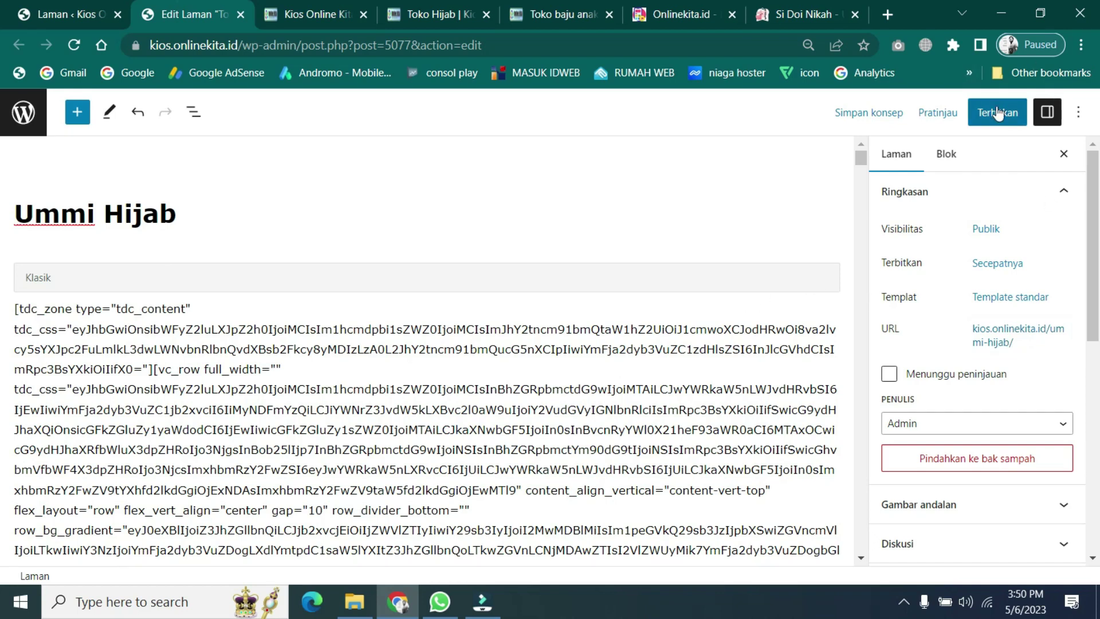
click(959, 111)
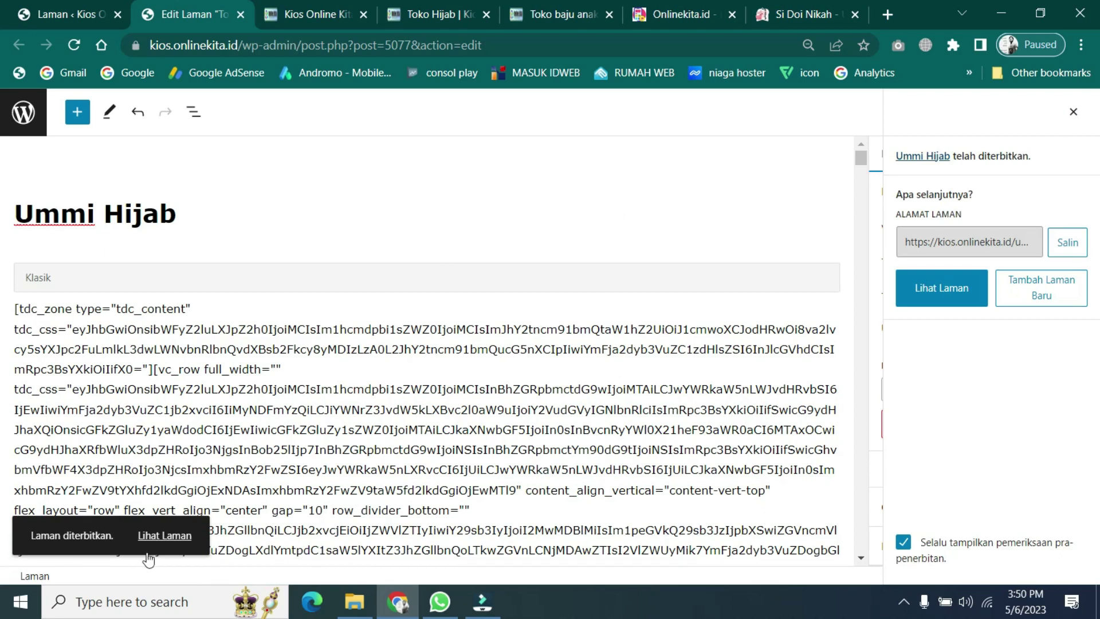
- View the published Ummi Hijab page and compare it with the original Toko Hijab page
click(179, 538)
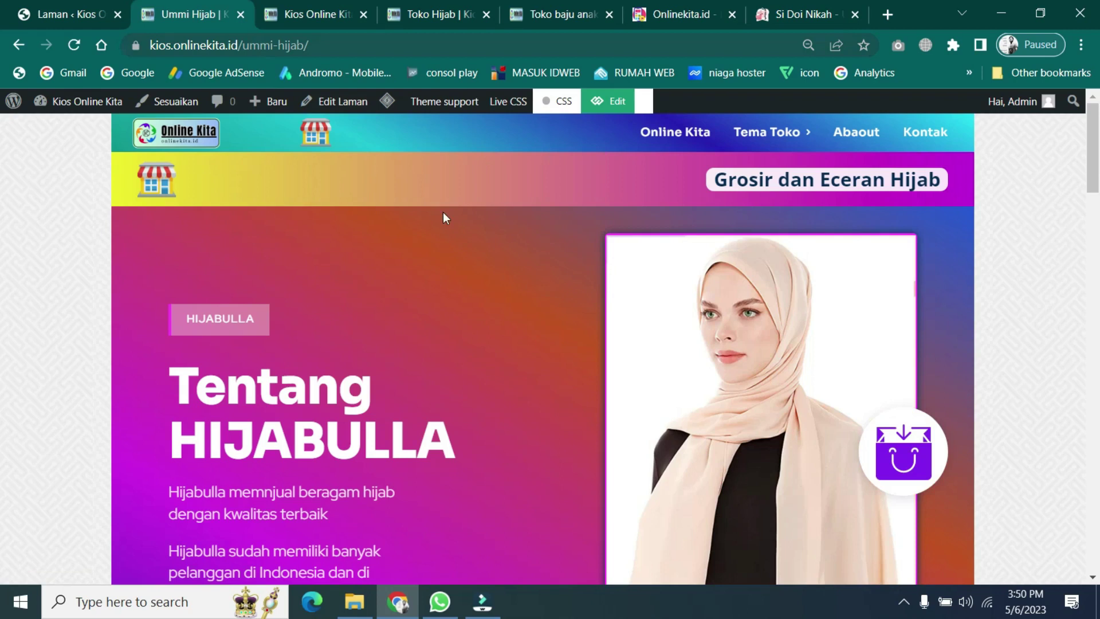
click(295, 12)
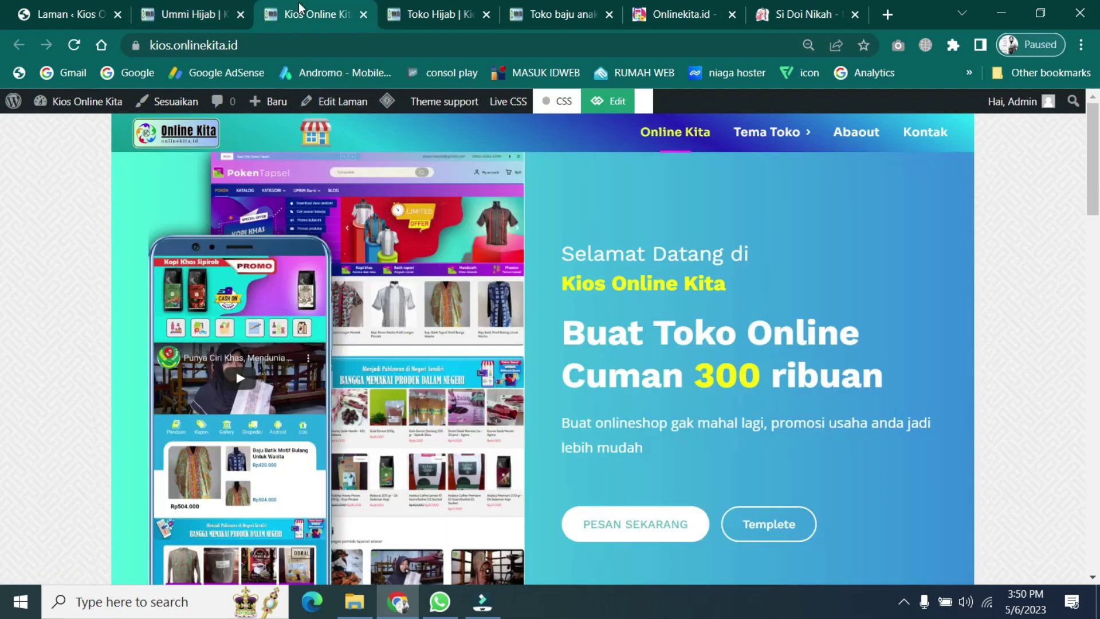
click(420, 9)
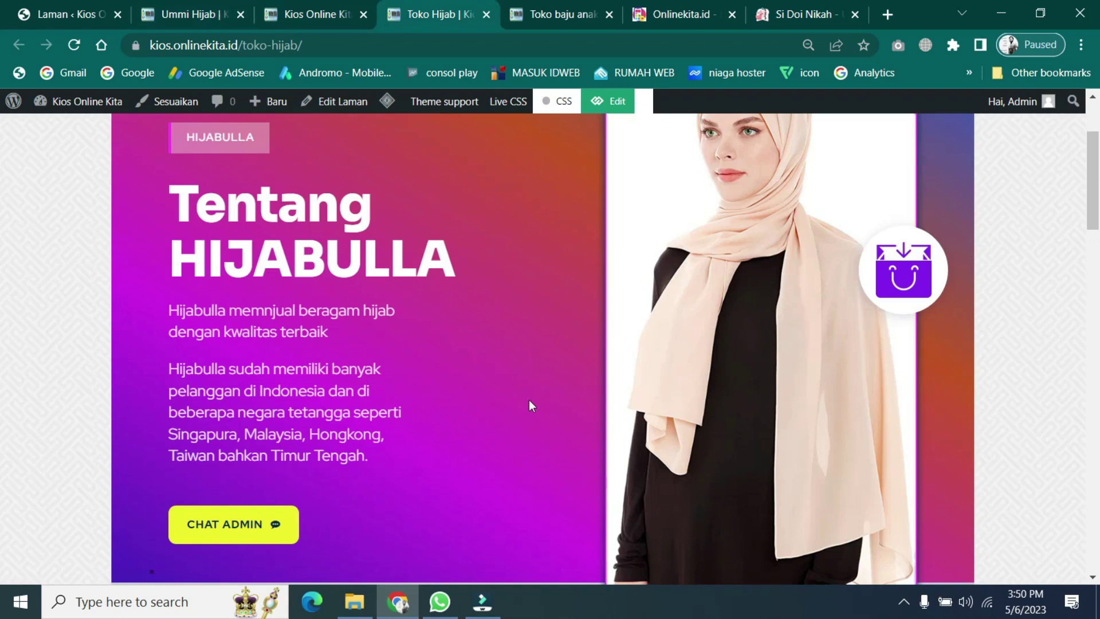
scroll(529, 400, up, 3)
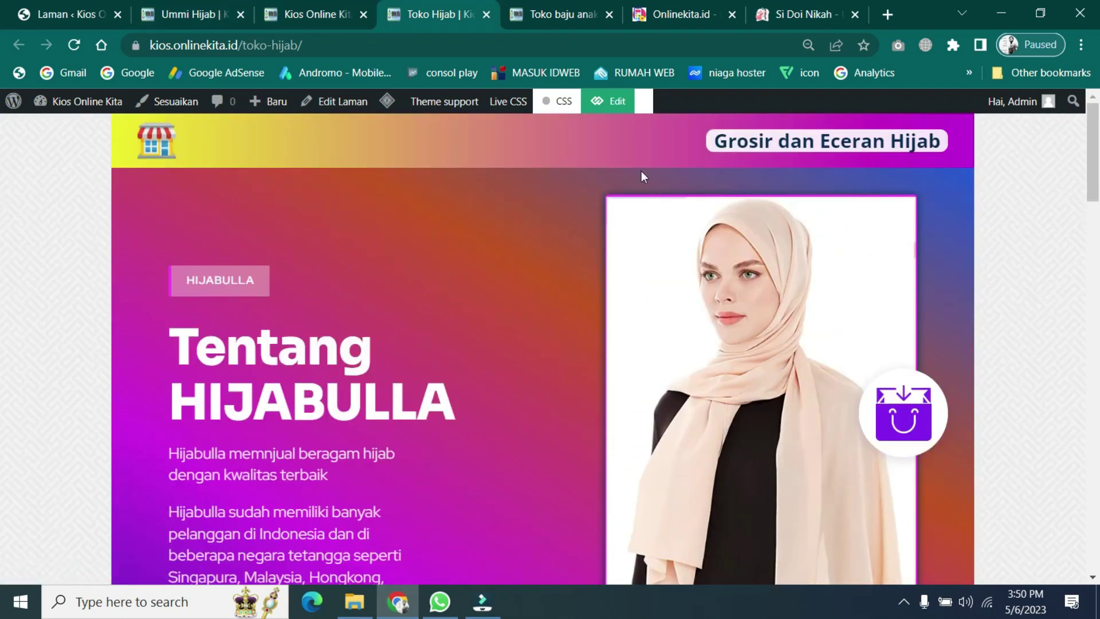
scroll(585, 346, down, 5)
scroll(585, 347, down, 3)
scroll(584, 346, up, 7)
scroll(413, 407, down, 10)
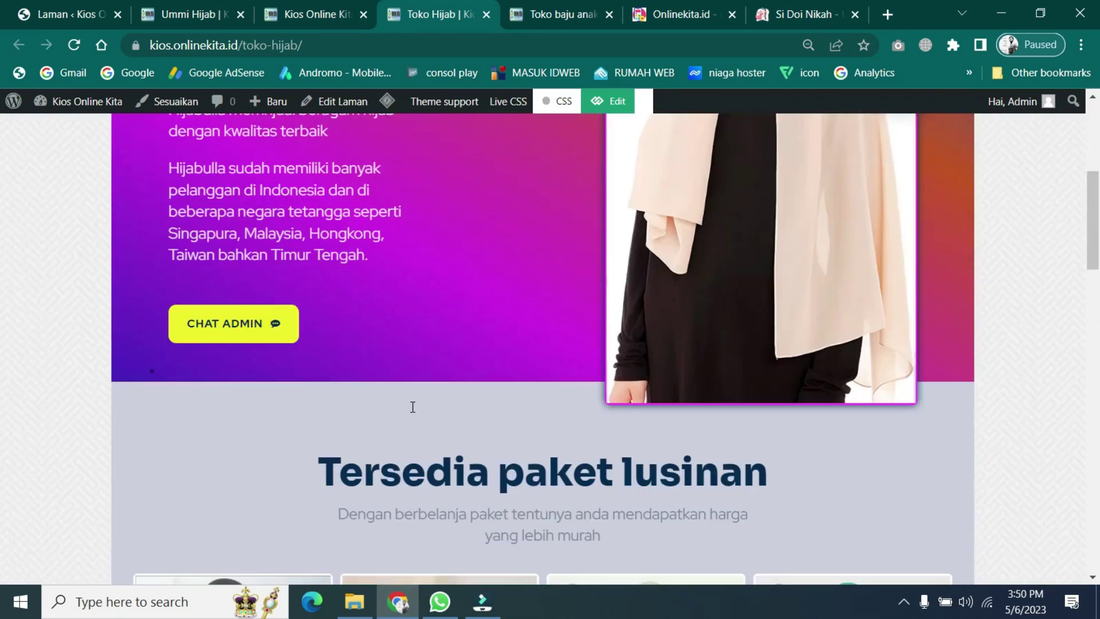
scroll(413, 406, up, 7)
scroll(412, 407, up, 5)
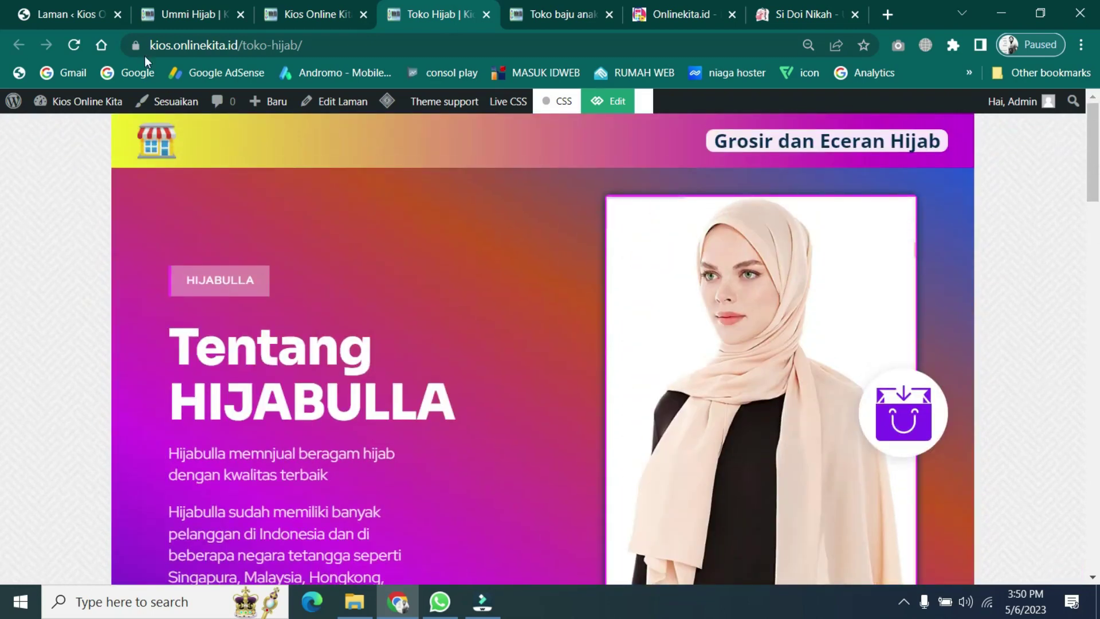
- Return to the live Ummi Hijab page showing the Tentang HIJABULLA hero
click(177, 7)
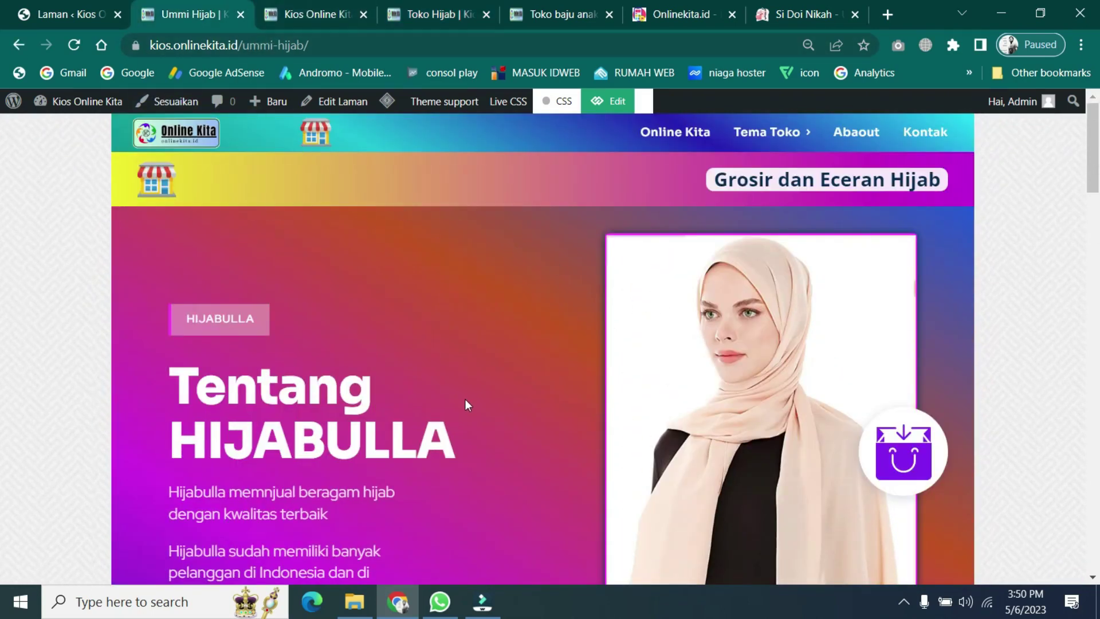
scroll(467, 408, down, 6)
scroll(468, 408, up, 6)
- Open the Ummi Hijab page's editor in a new tab and review its copied hero and footer
right_click(614, 109)
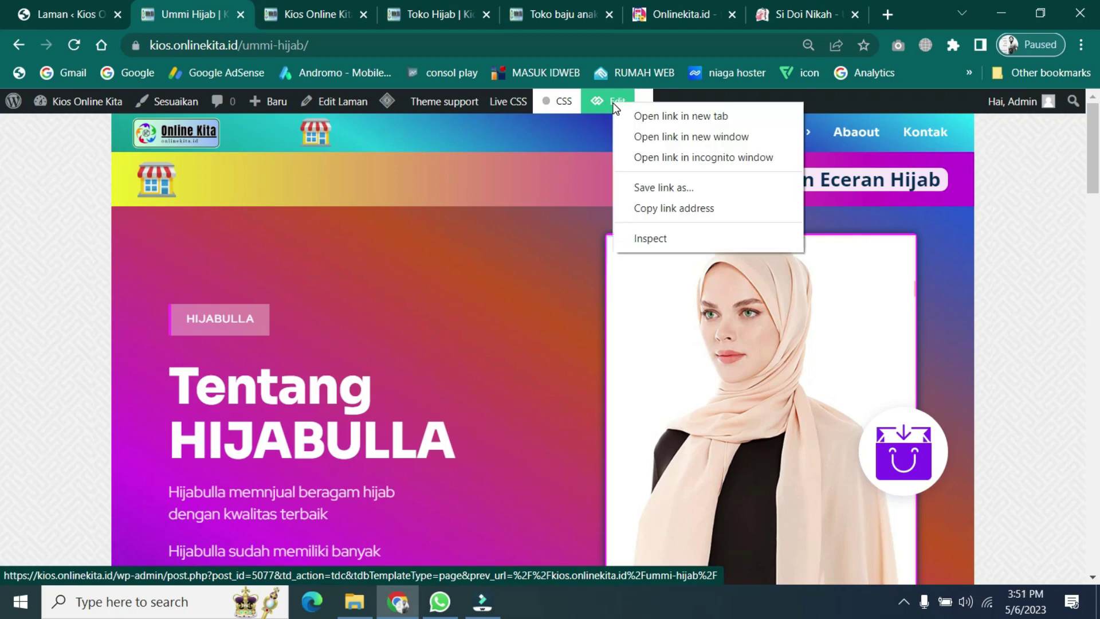
click(656, 117)
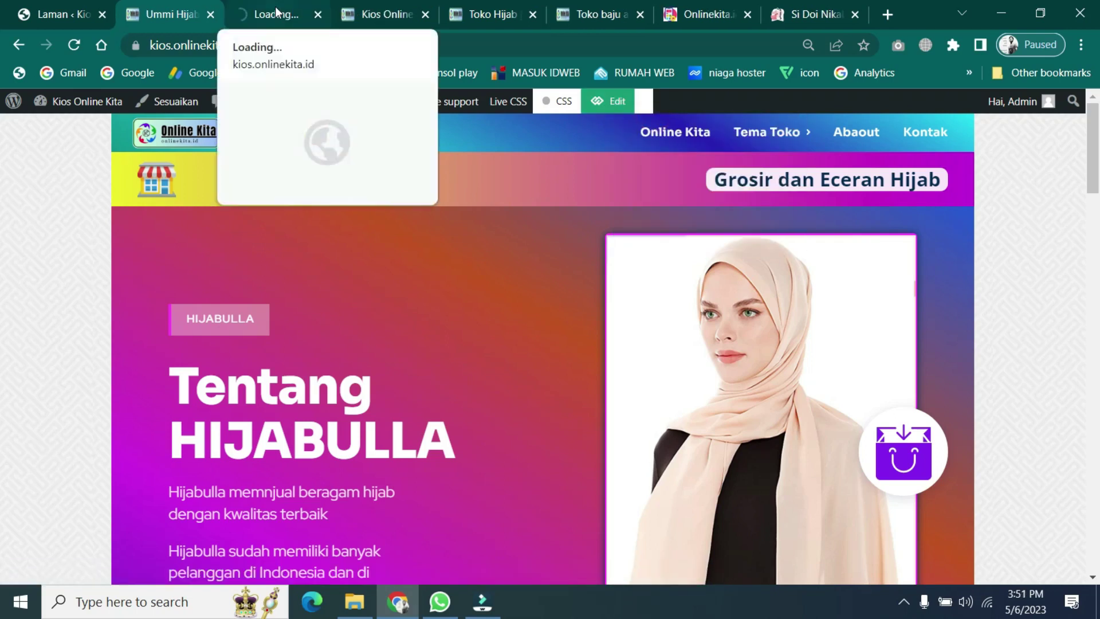
click(279, 14)
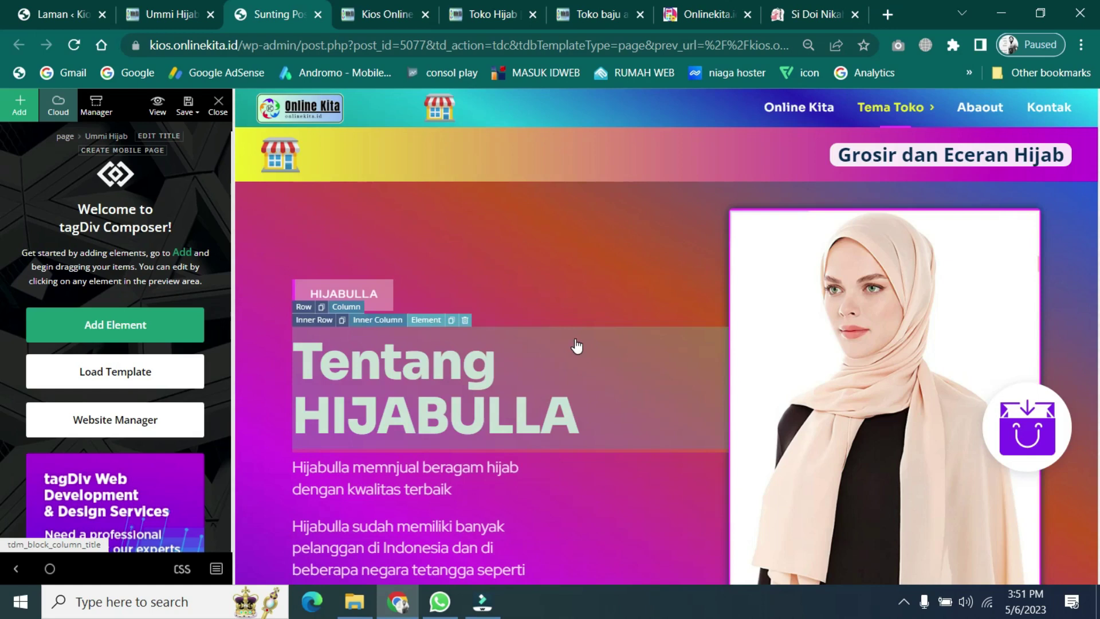
scroll(577, 346, down, 15)
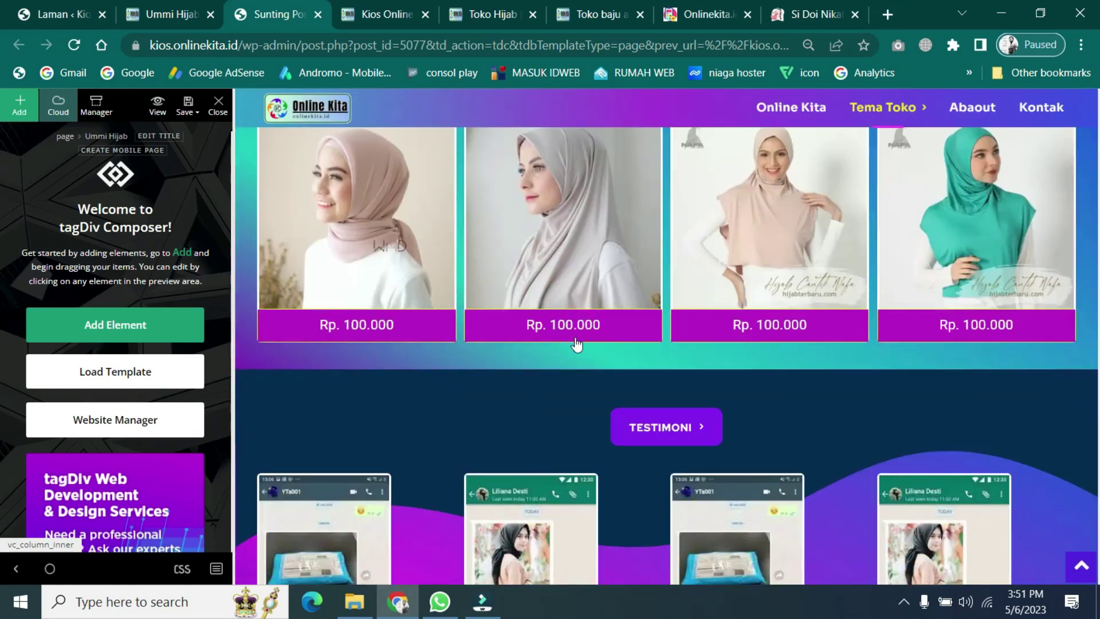
scroll(577, 346, down, 10)
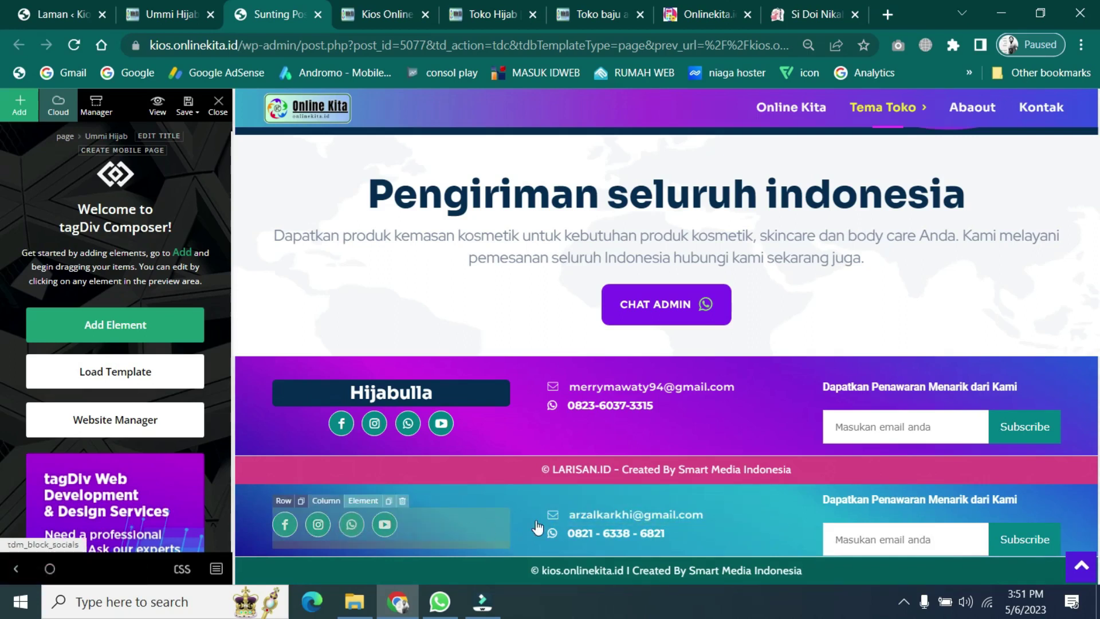
scroll(537, 515, up, 10)
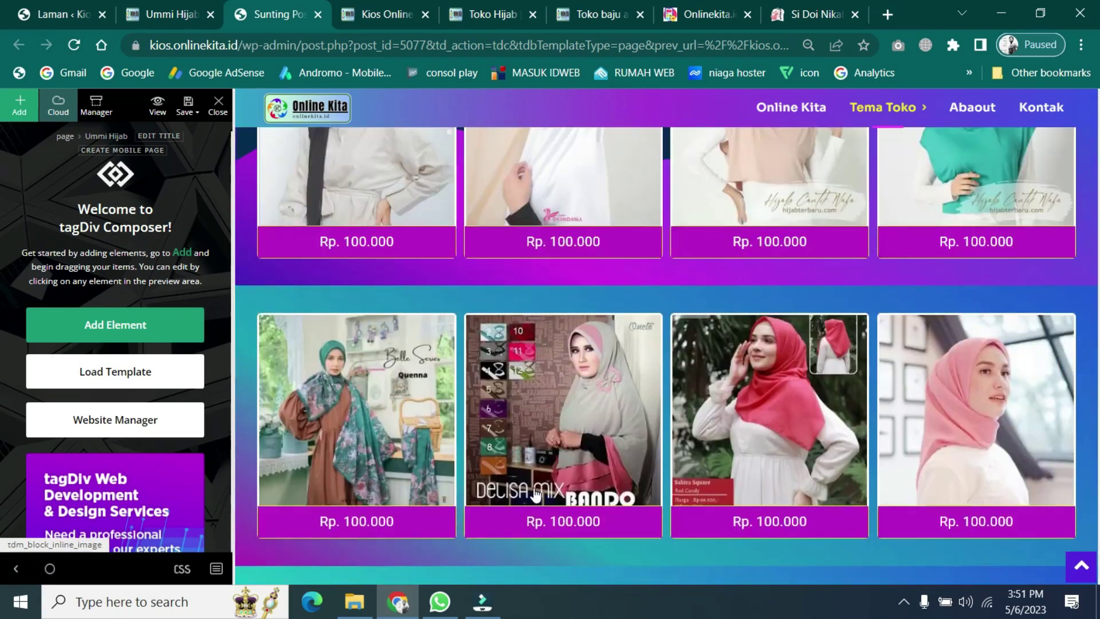
scroll(536, 494, up, 8)
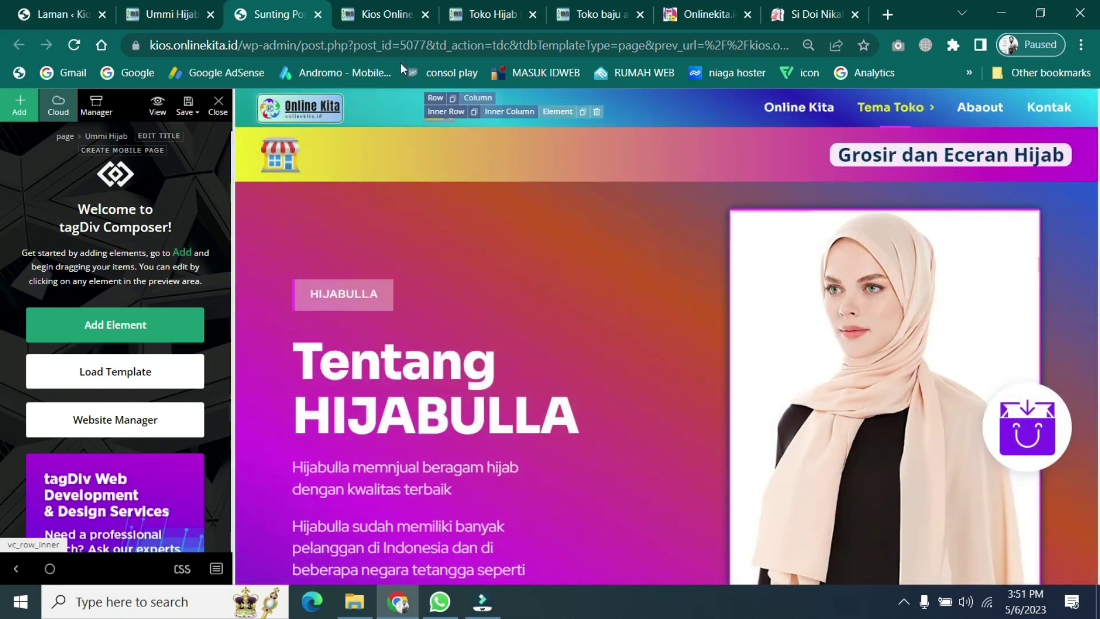
click(388, 12)
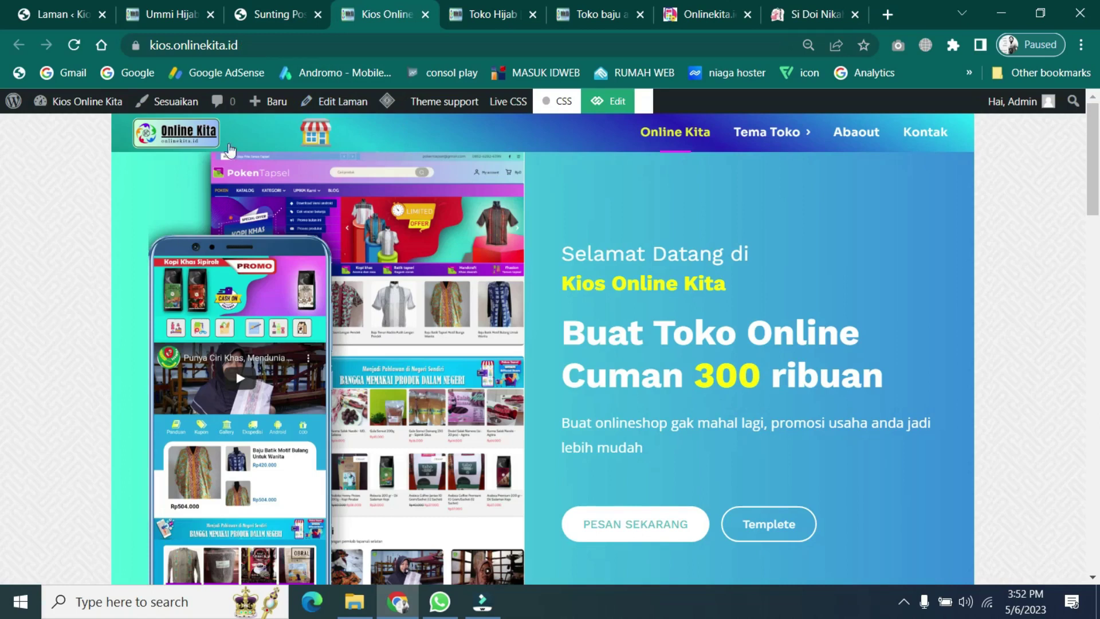
scroll(441, 380, down, 10)
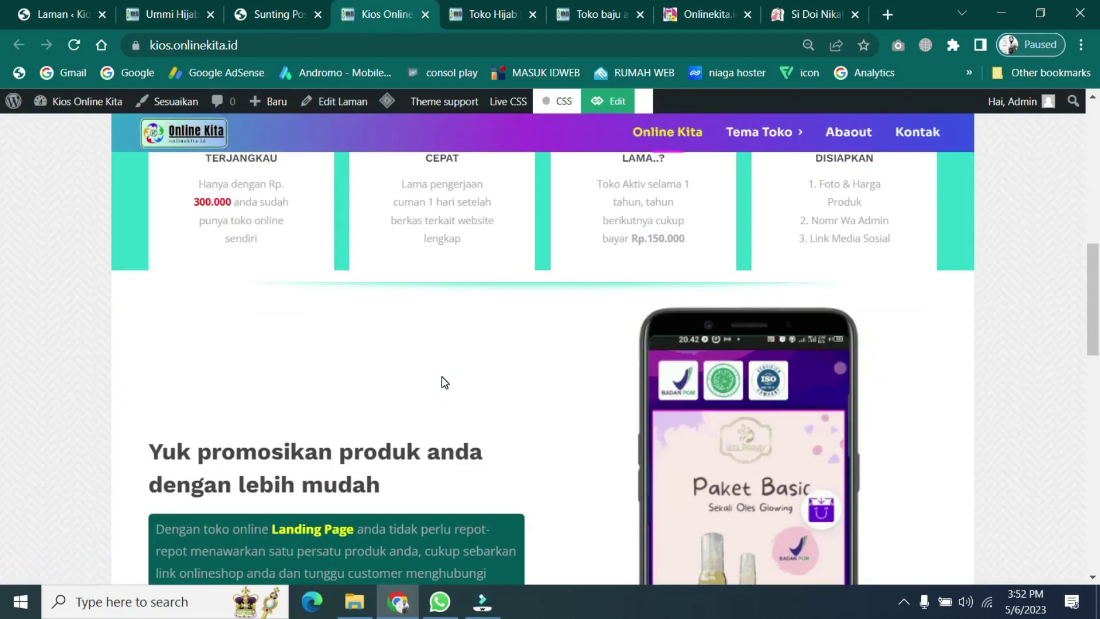
scroll(444, 382, down, 10)
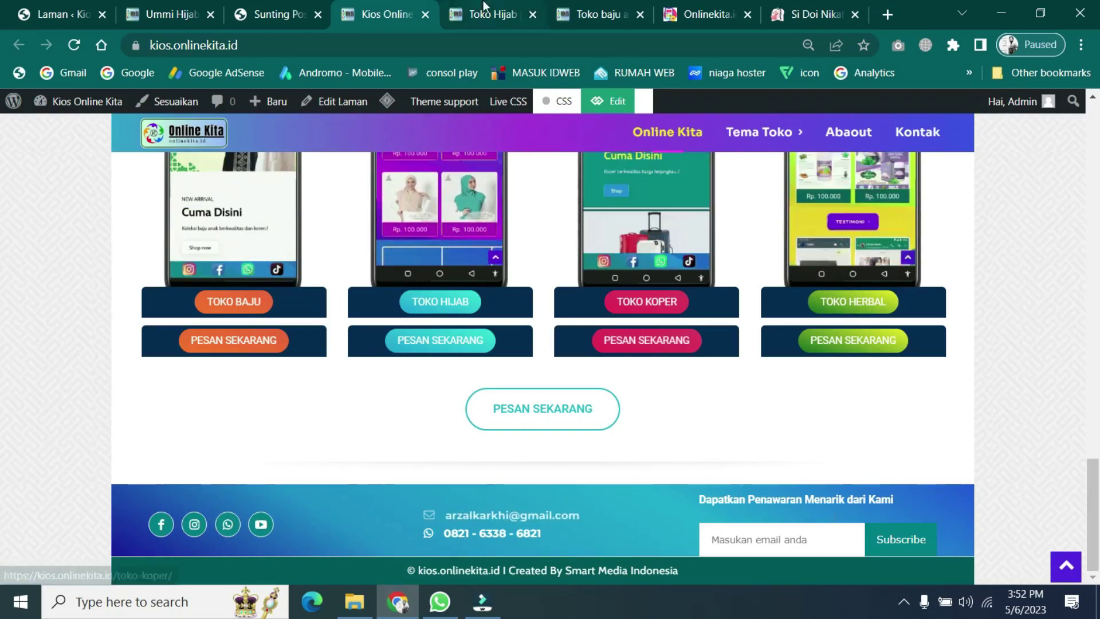
click(182, 11)
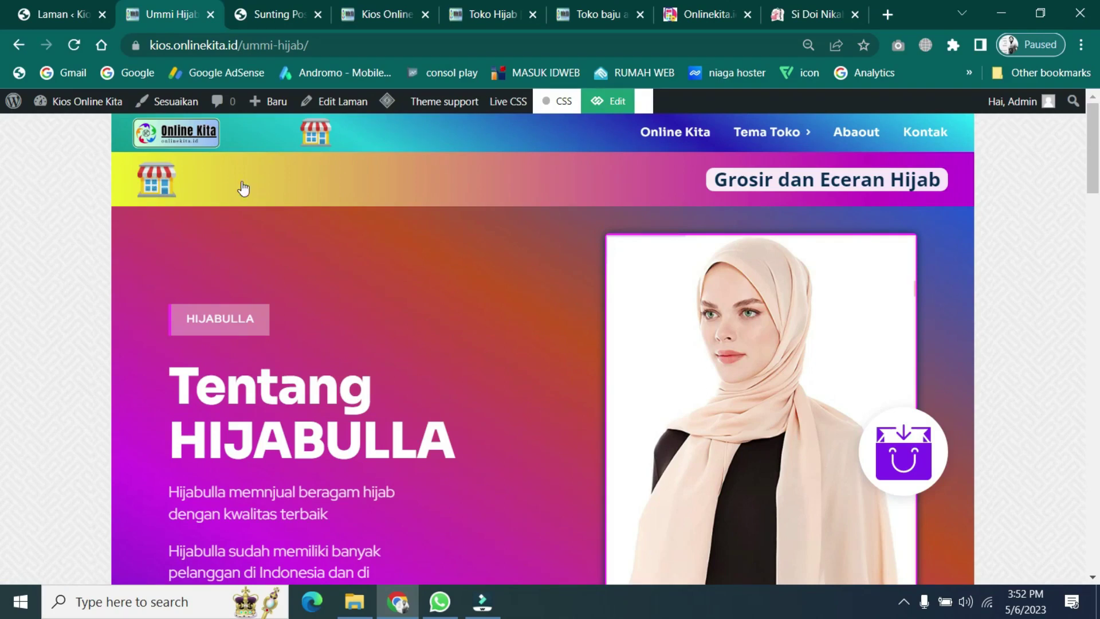
click(267, 12)
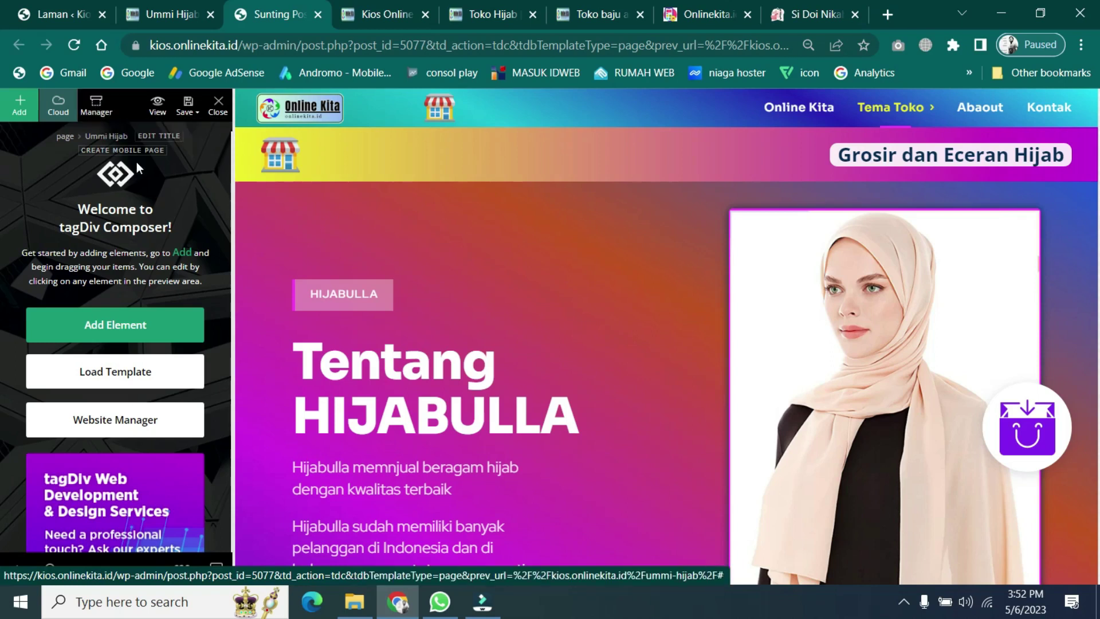
- In Website Manager, set Header to No Header and Footer to No Footer
click(96, 110)
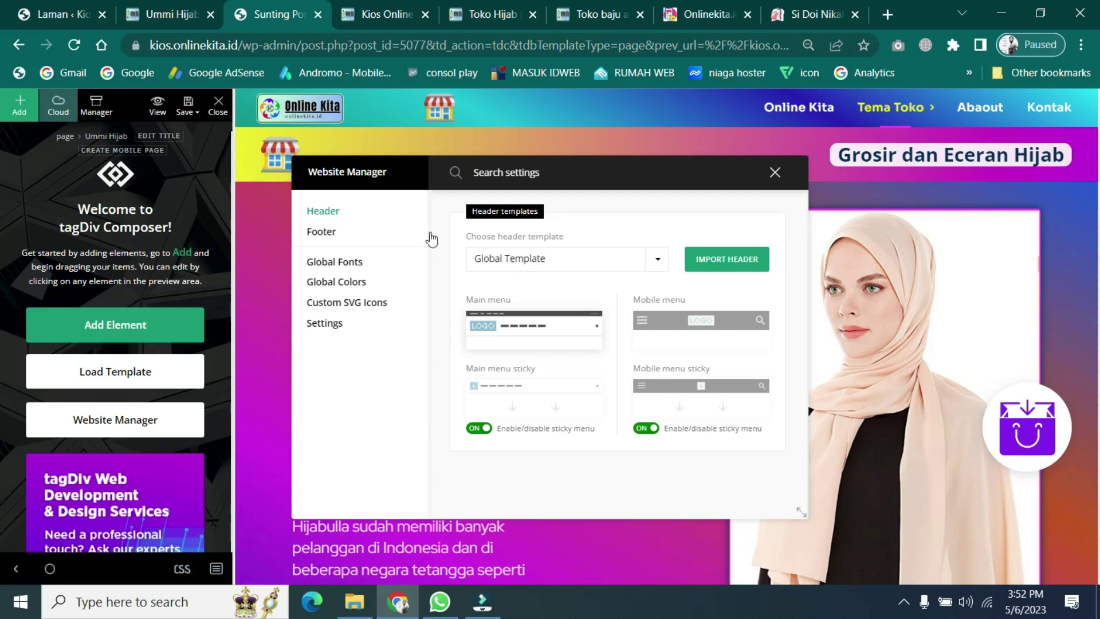
click(654, 265)
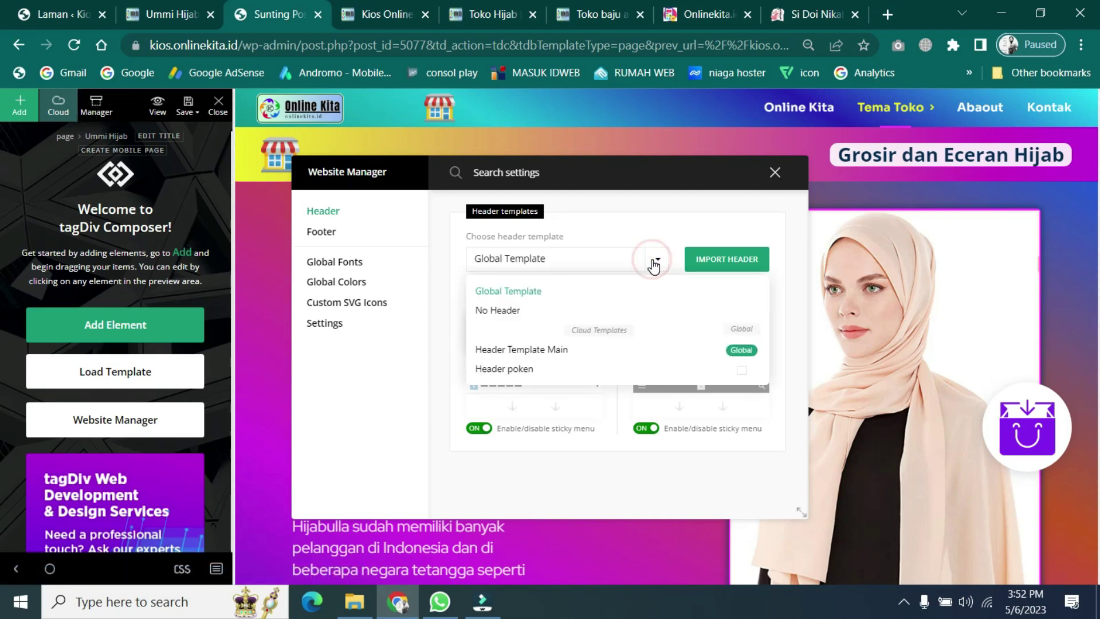
click(503, 311)
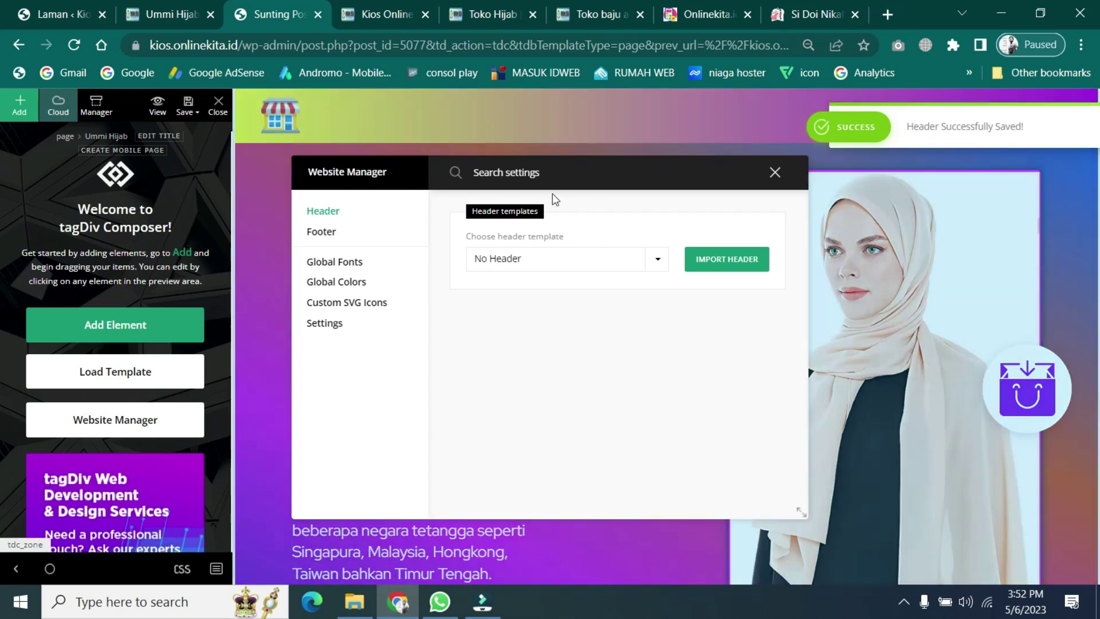
click(329, 240)
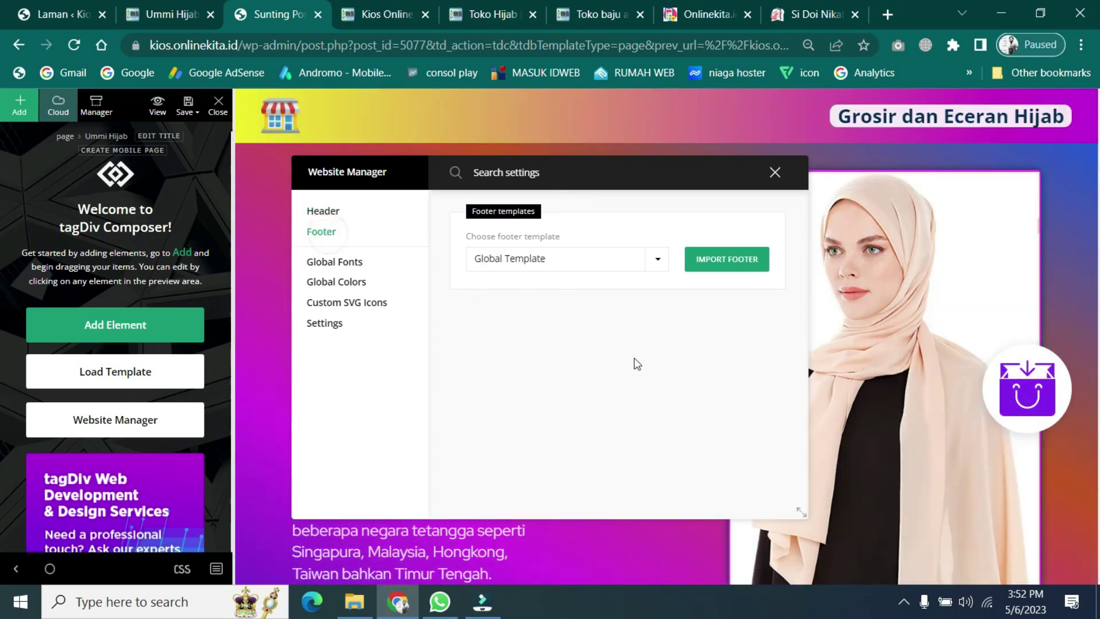
click(657, 264)
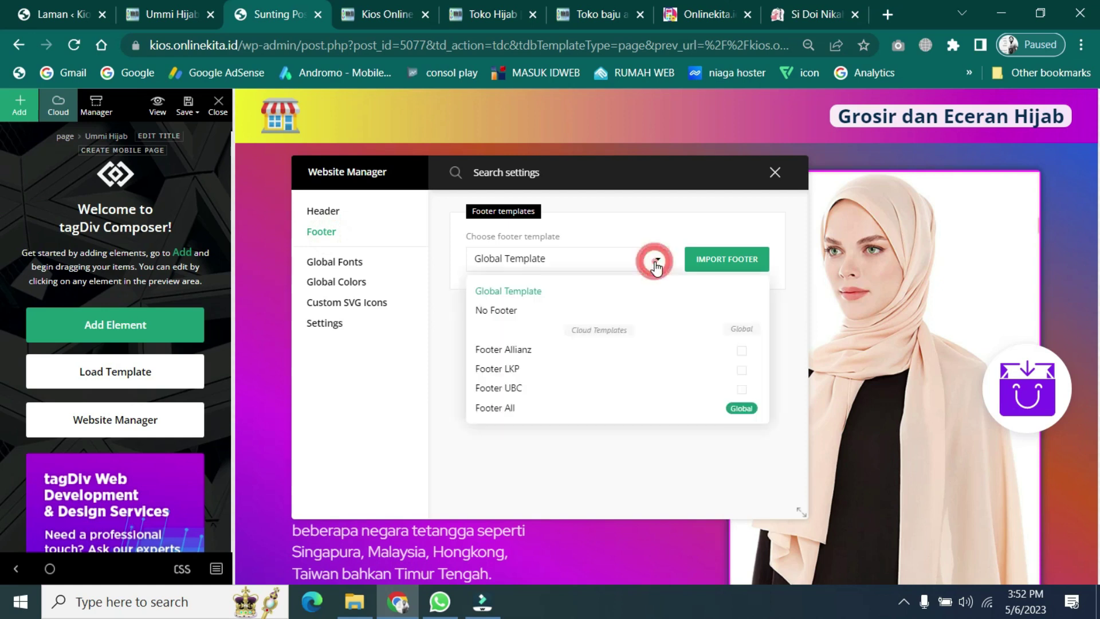
click(500, 314)
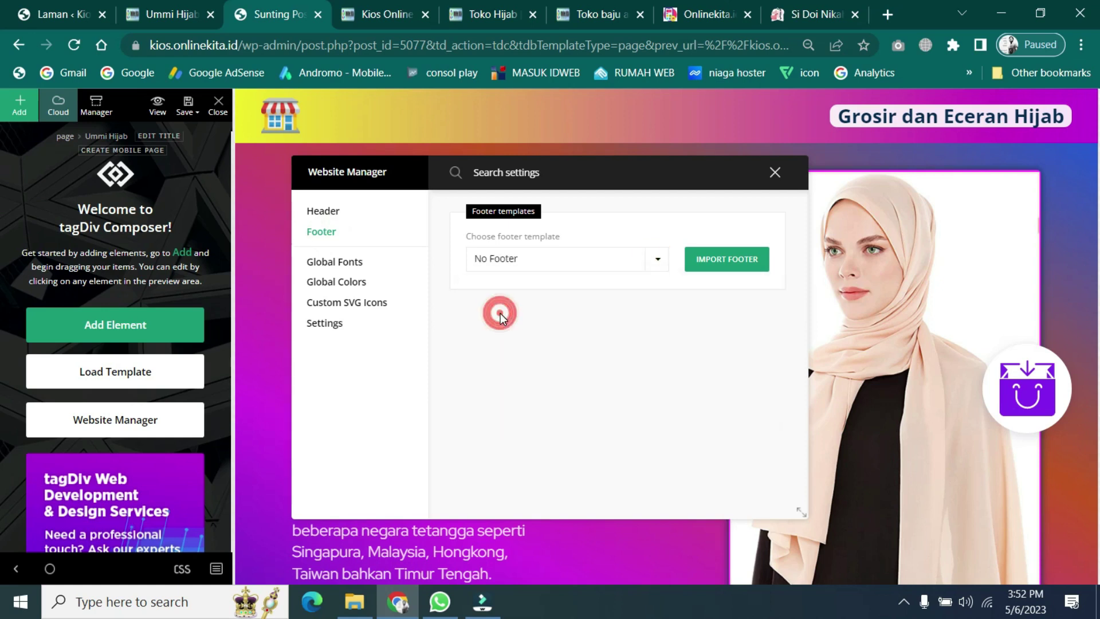
click(774, 172)
- Save all changes and reload the live Ummi Hijab page
scroll(535, 448, down, 1)
scroll(536, 449, down, 20)
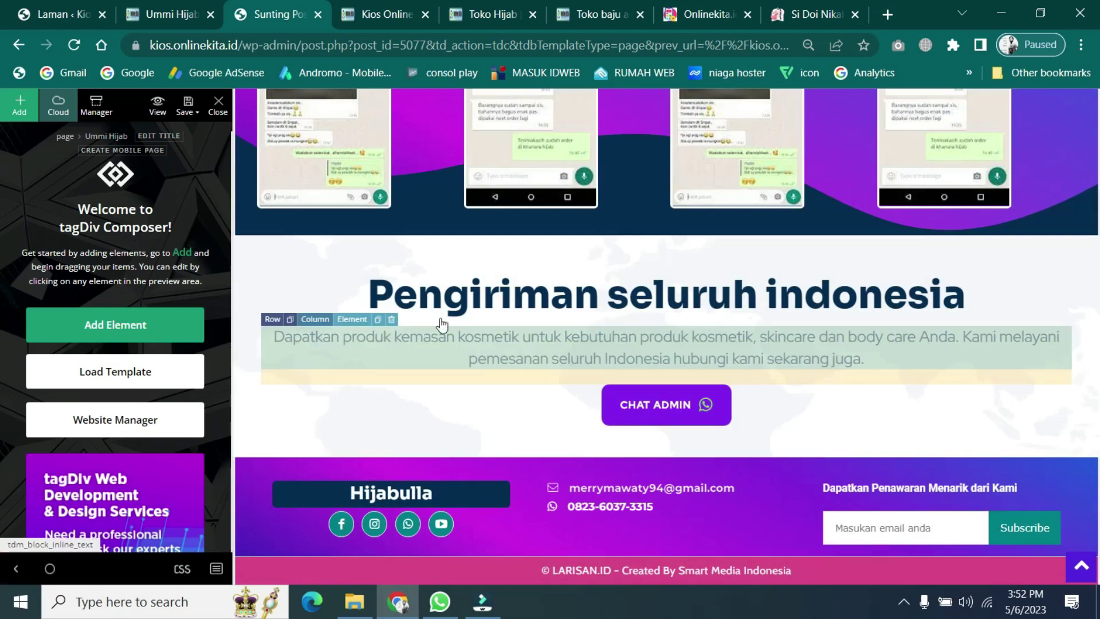
mouse_move(188, 116)
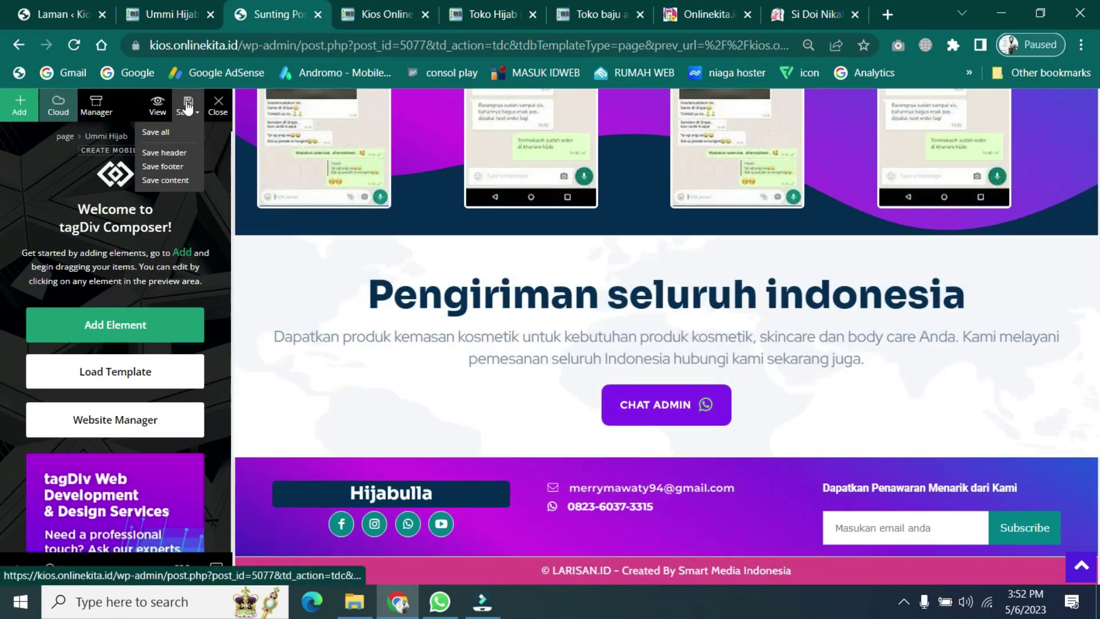
click(188, 105)
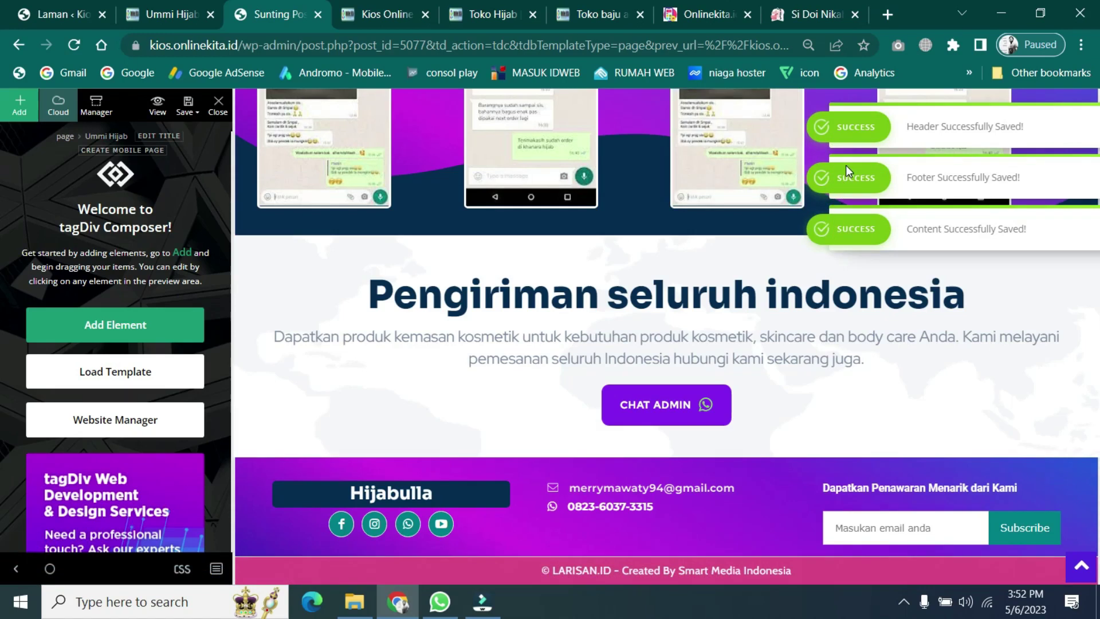
click(163, 15)
click(78, 41)
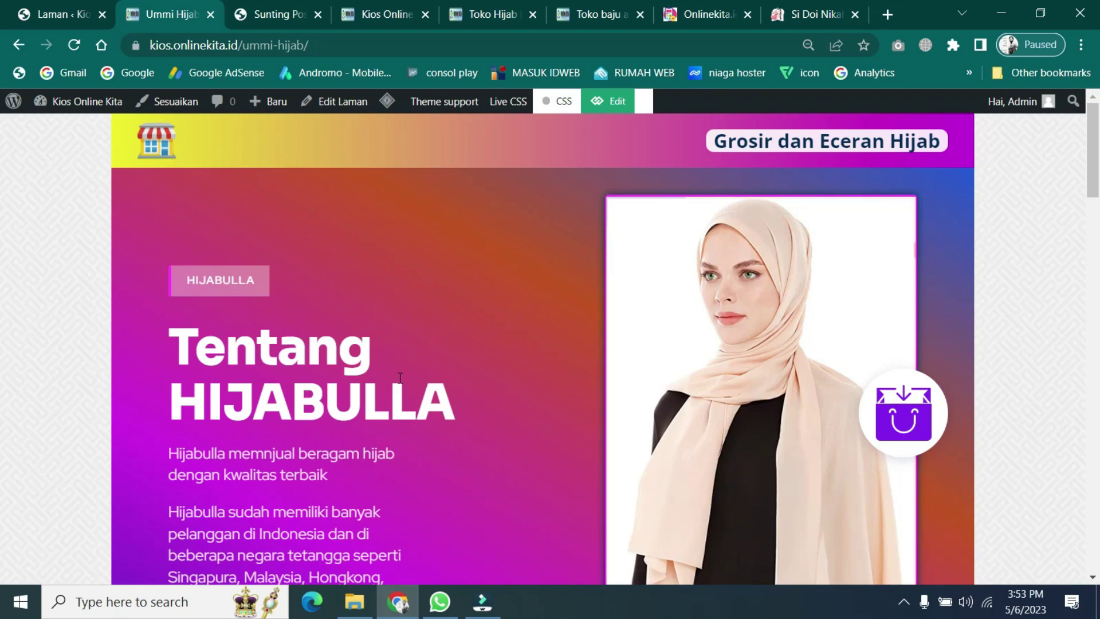
- Review the live page's HIJABULLA hero and Rp. 100.000 hijab grid, then return to the Sunting Pos editor
scroll(400, 377, down, 12)
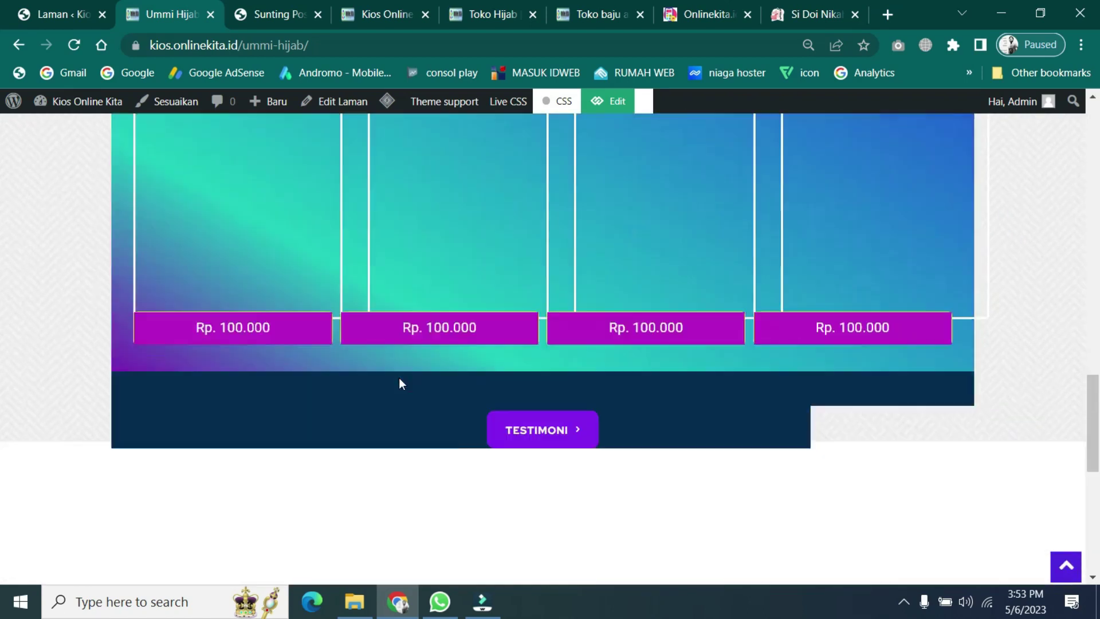
scroll(400, 378, down, 9)
scroll(400, 383, up, 2)
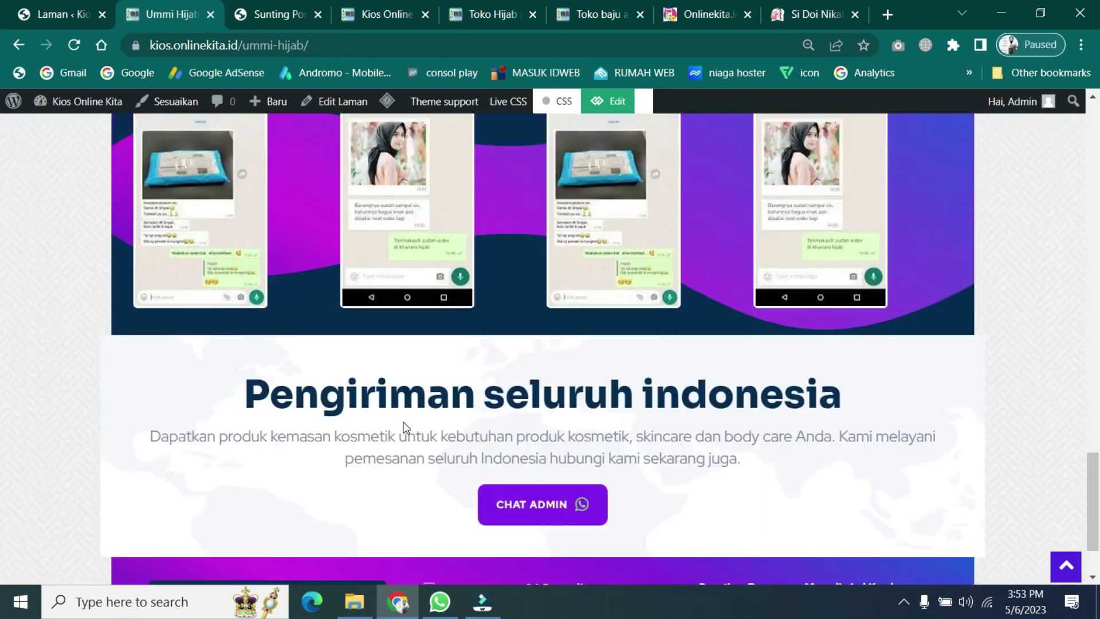
scroll(404, 427, up, 18)
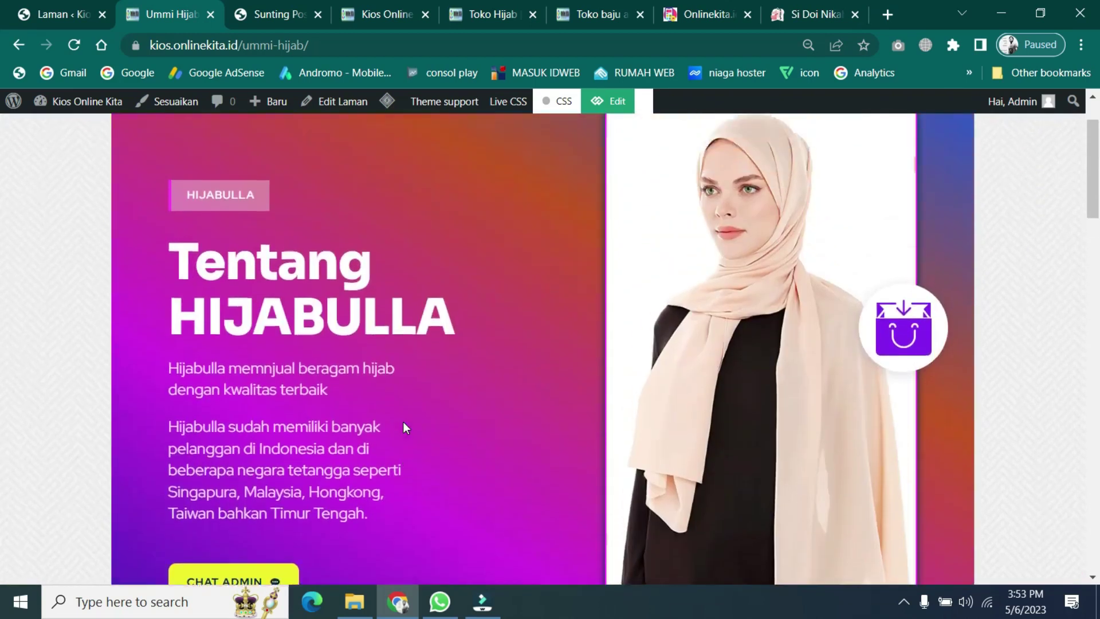
scroll(404, 427, up, 2)
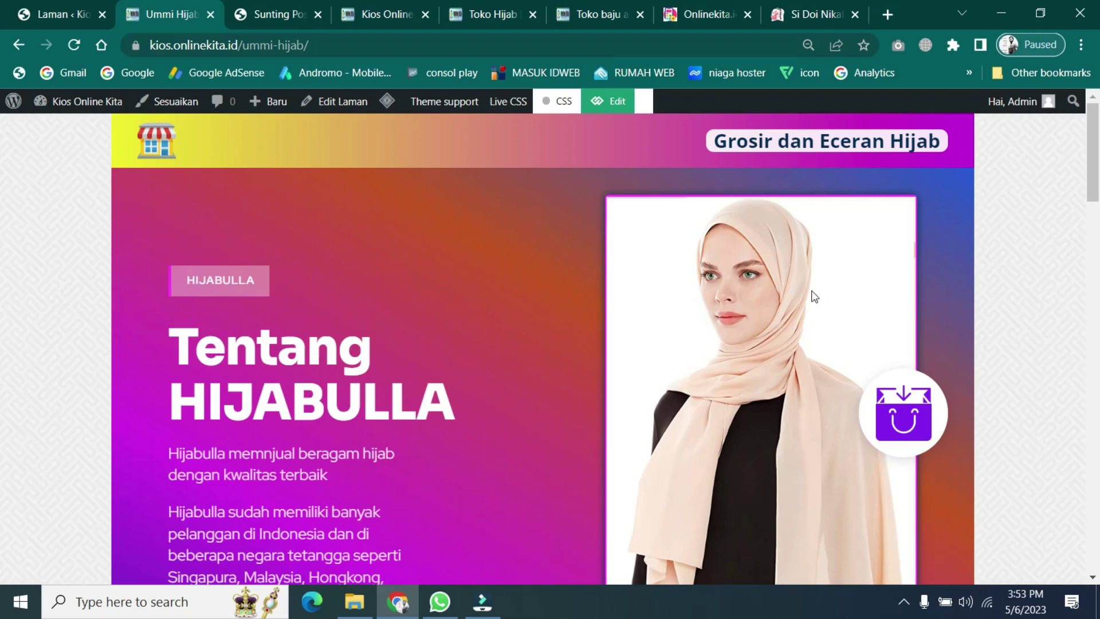
scroll(732, 332, down, 8)
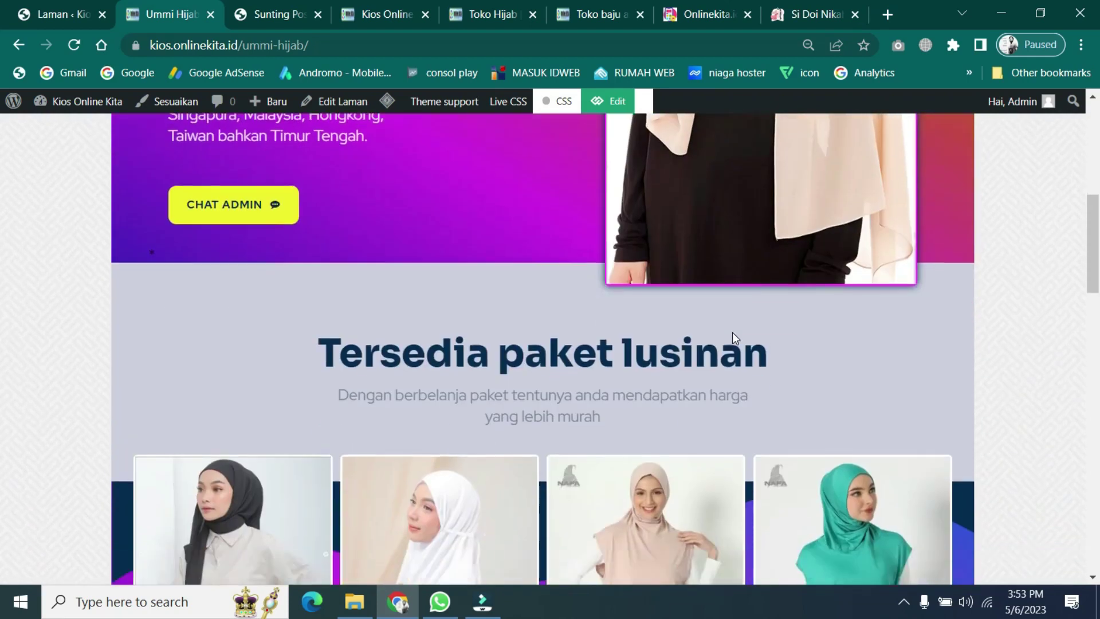
scroll(732, 332, down, 4)
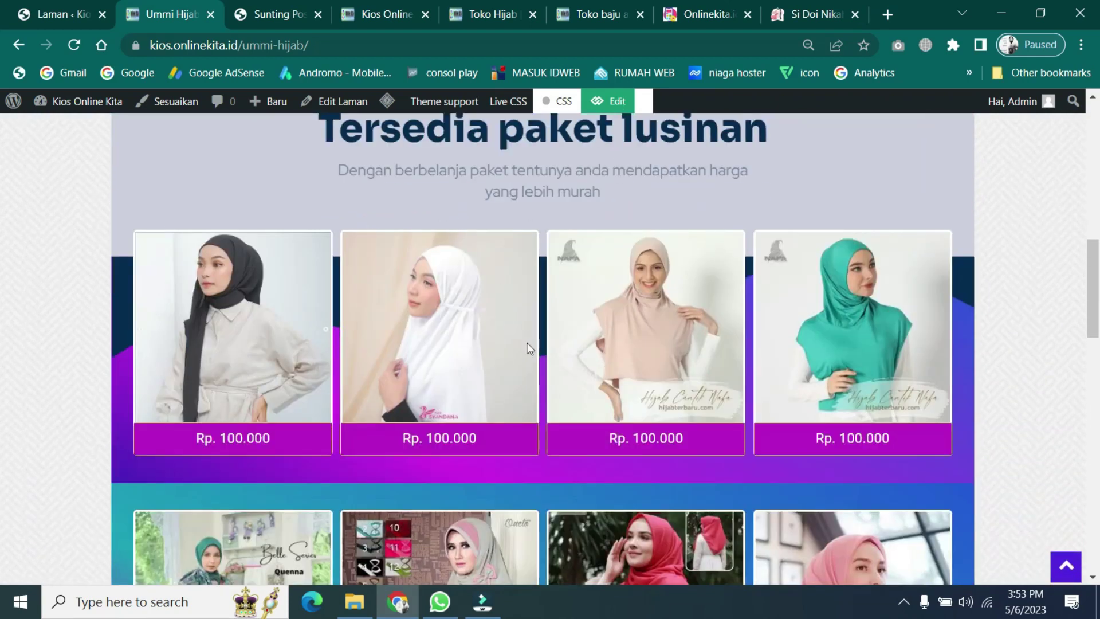
scroll(563, 368, down, 9)
scroll(563, 368, up, 12)
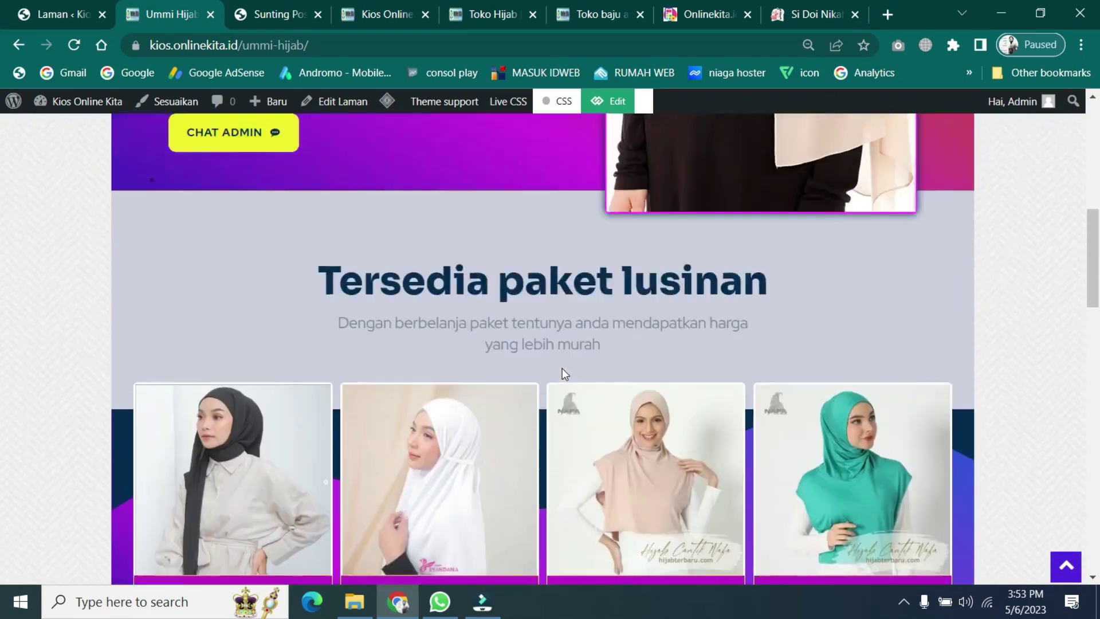
scroll(562, 370, up, 10)
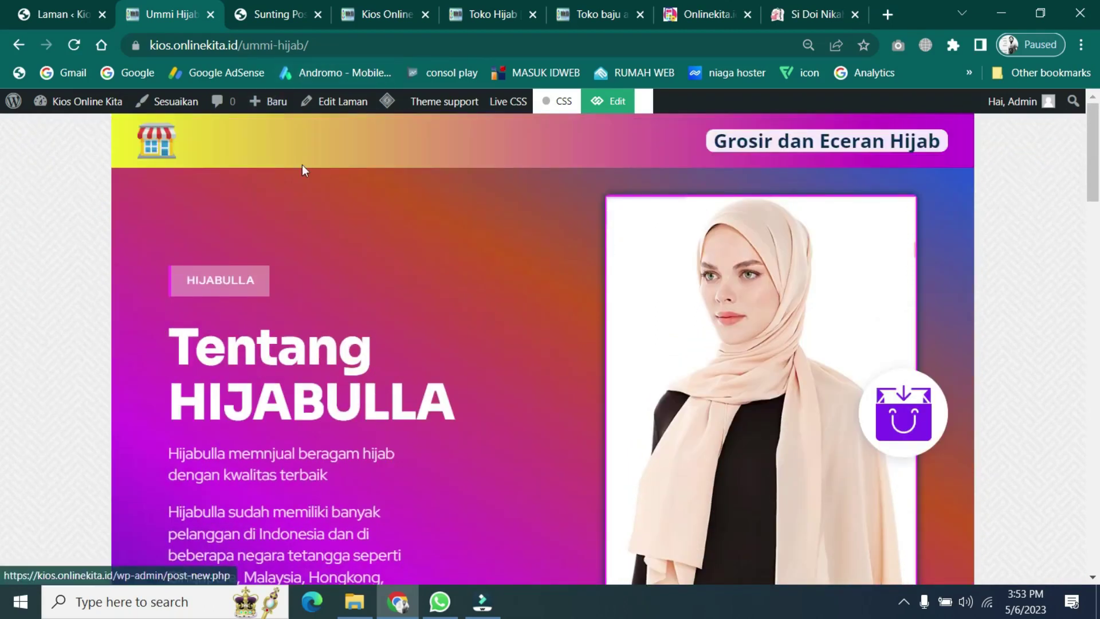
click(283, 12)
- Rename the HIJABULLA label to 'Ummi Hijab' and save all changes
scroll(745, 328, up, 15)
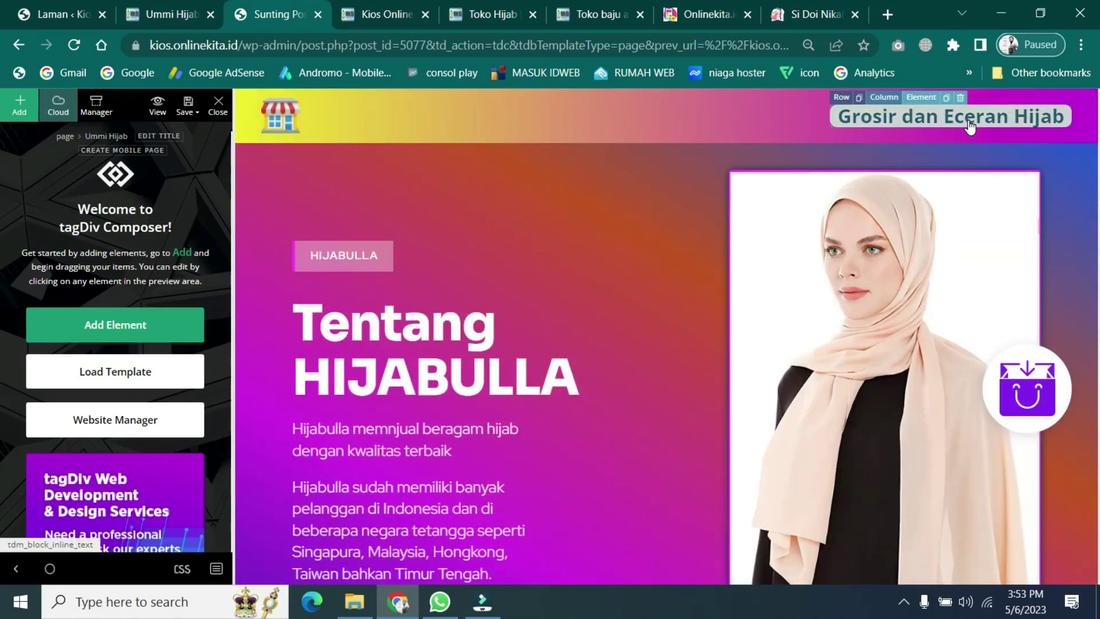
click(968, 126)
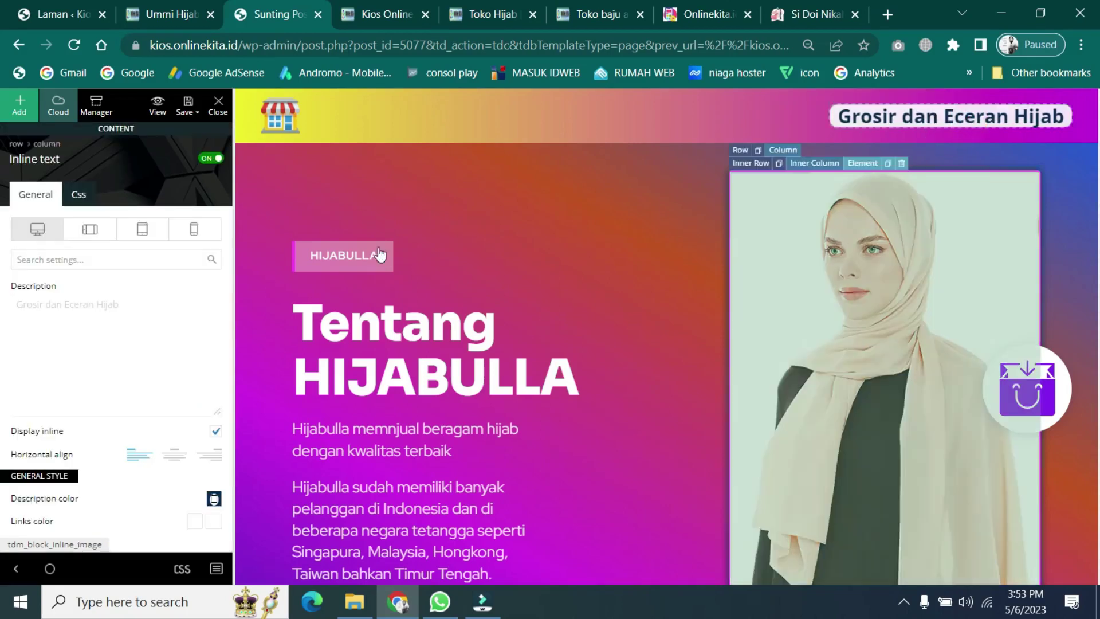
click(347, 259)
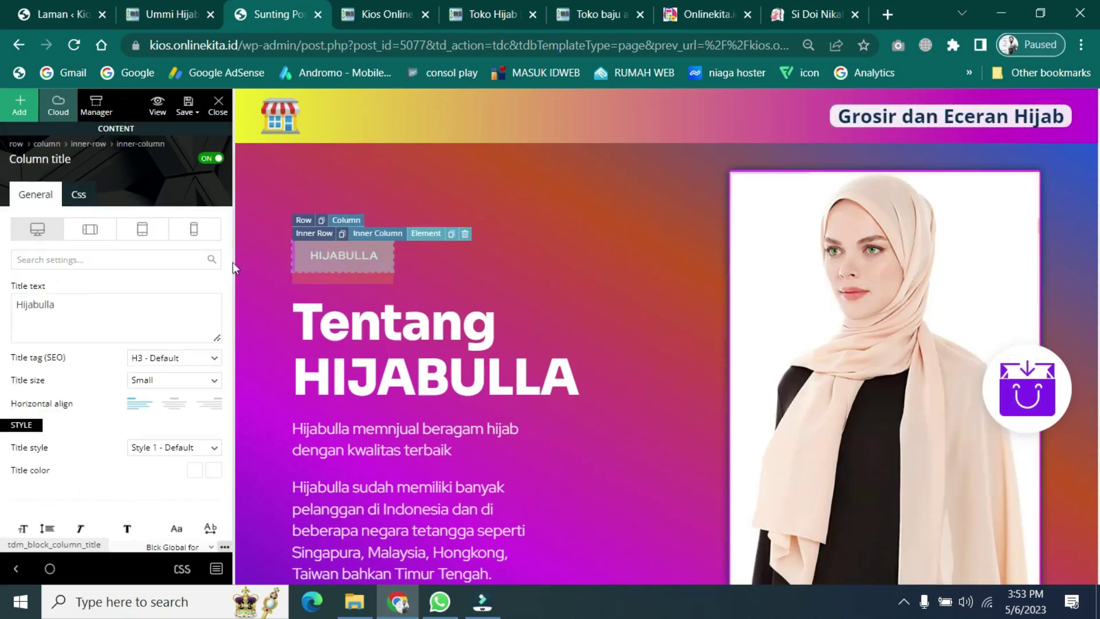
triple_click(72, 309)
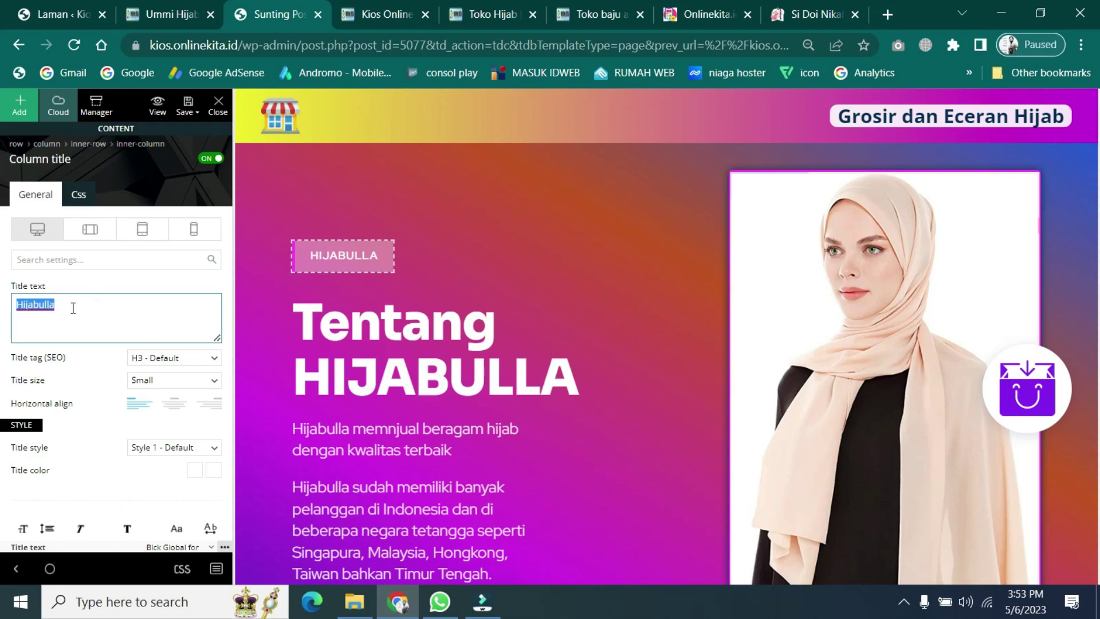
text(Umm)
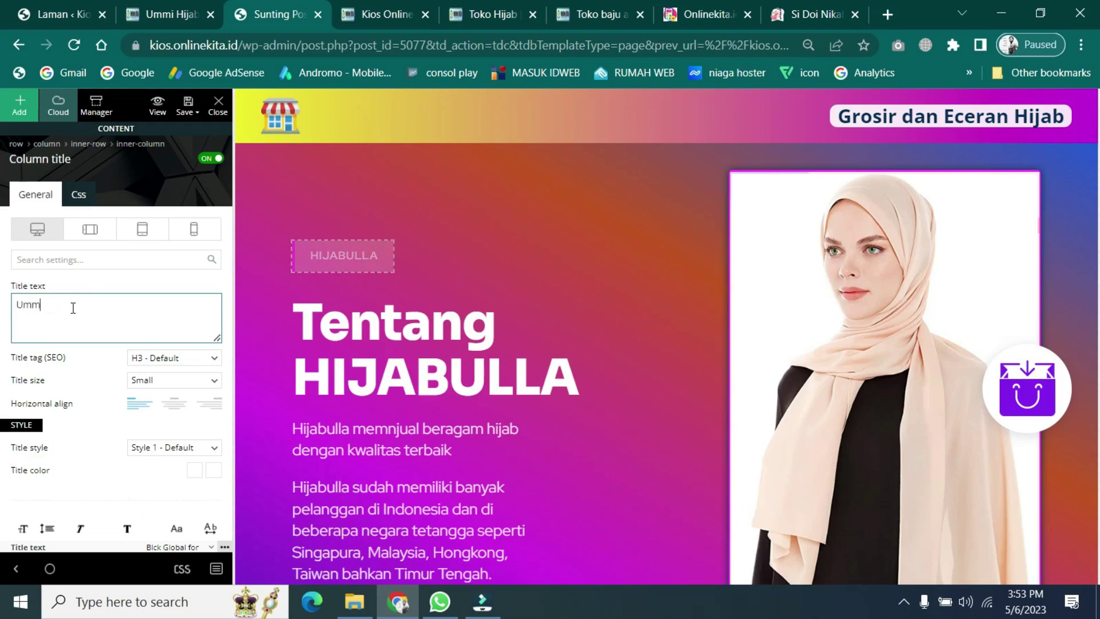
text(i Hijab)
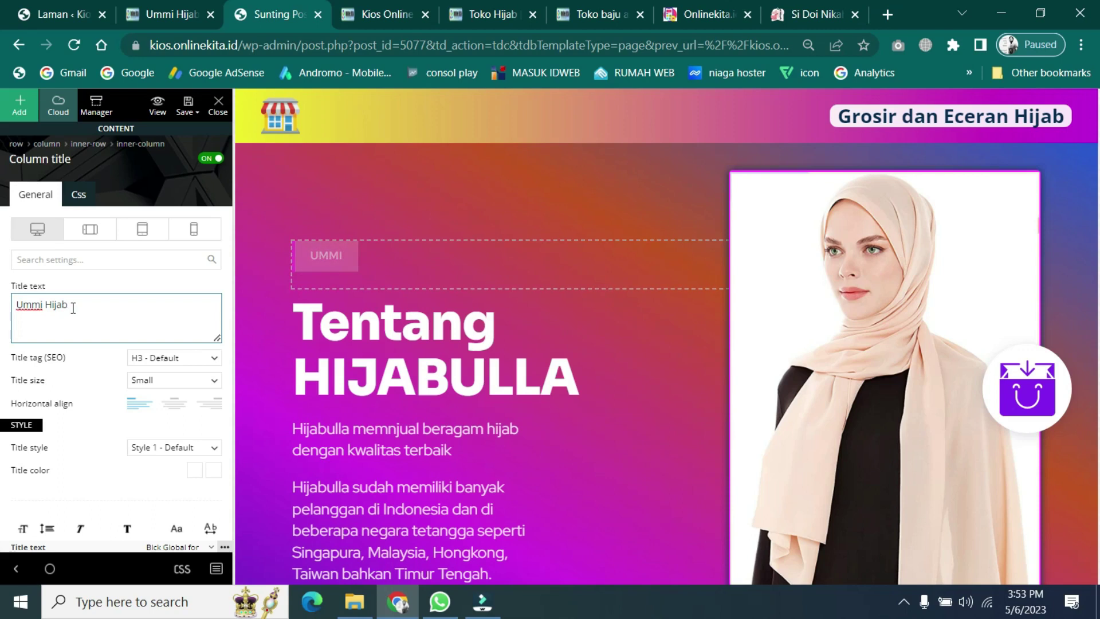
click(184, 106)
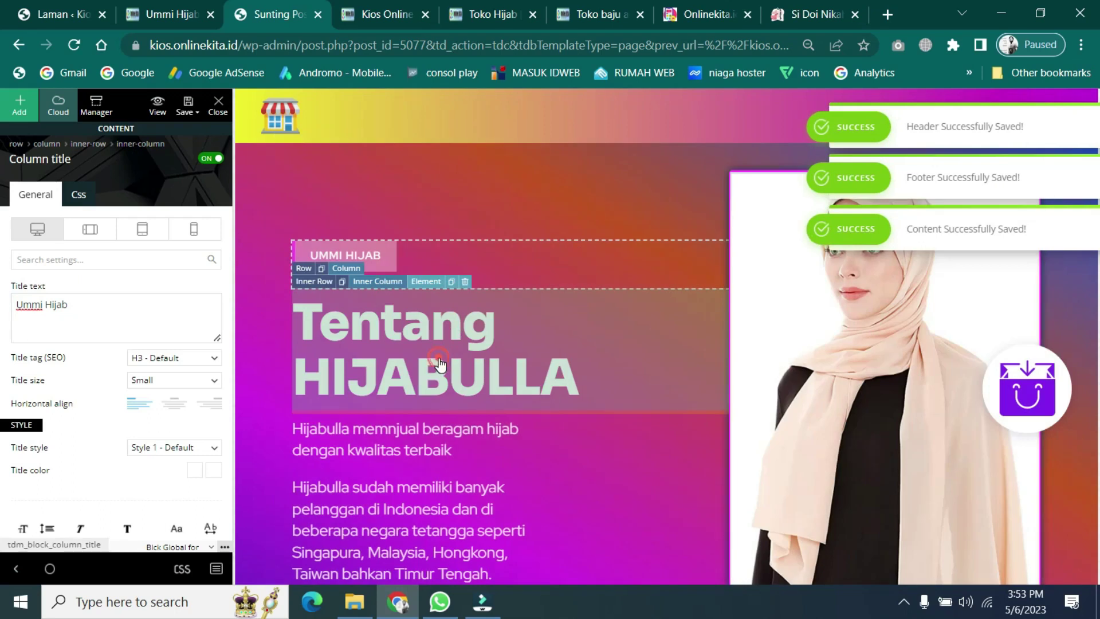
- Change the hero heading to 'Tentang UMMI HIJAB'
click(438, 362)
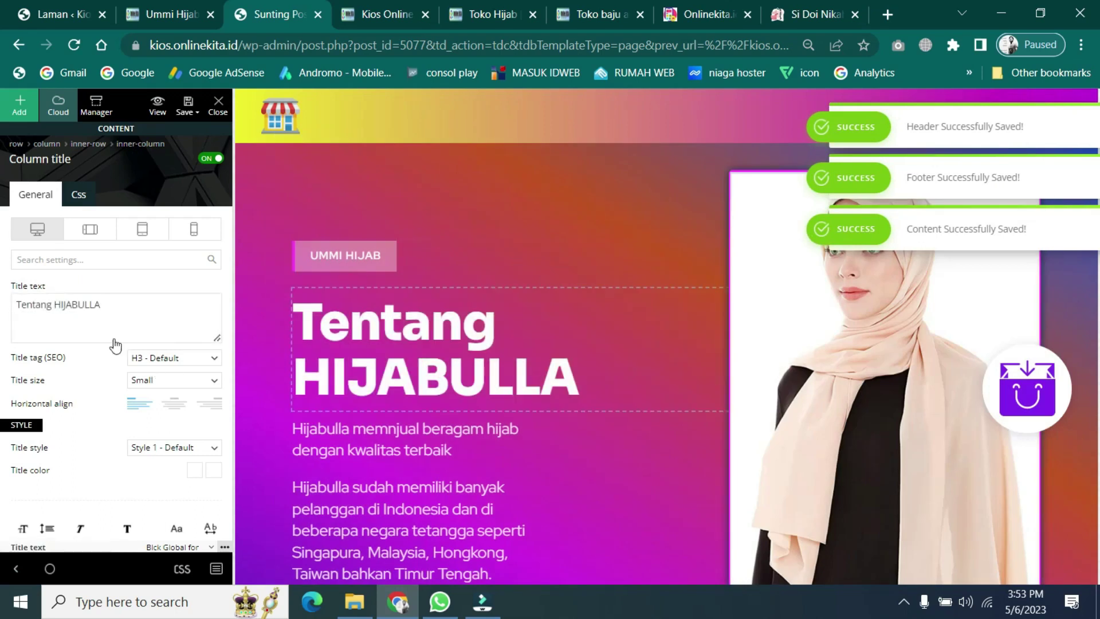
drag(54, 303, 149, 299)
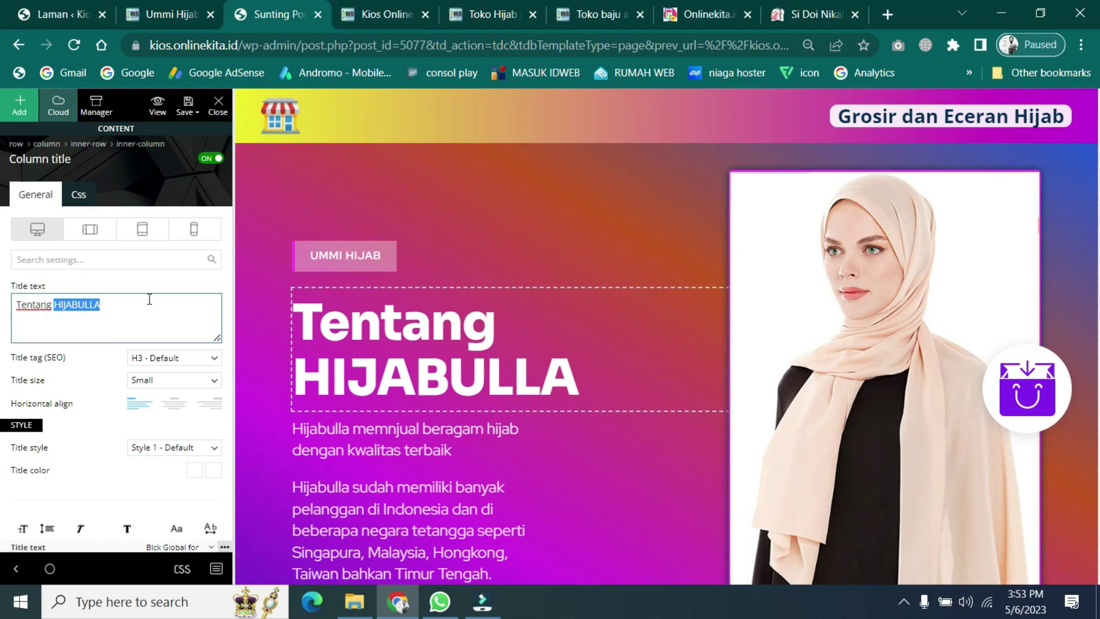
text(UMMI HIJAB)
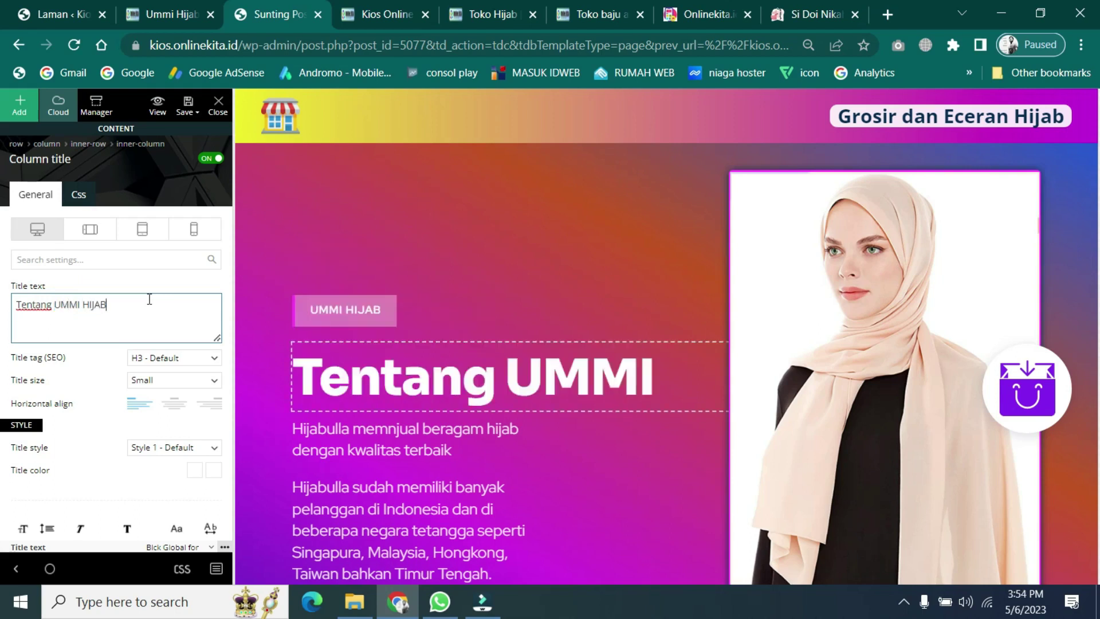
click(418, 447)
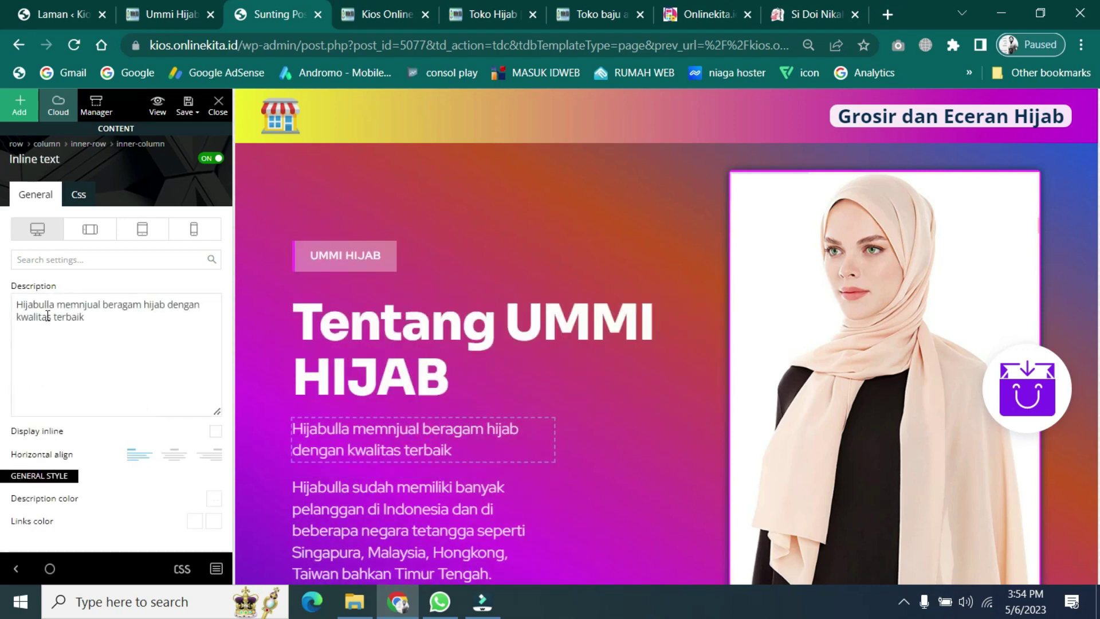
- Replace 'Hijabulla' with 'Ummi Hijab' at the start of both hero paragraphs
drag(55, 302, 5, 309)
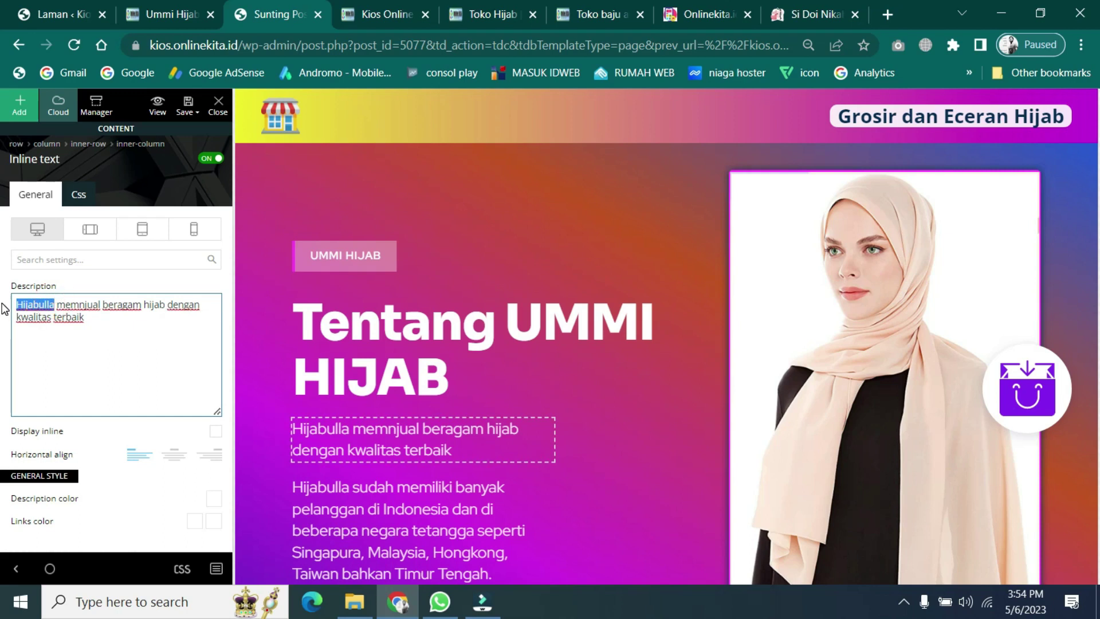
key(BackSpace)
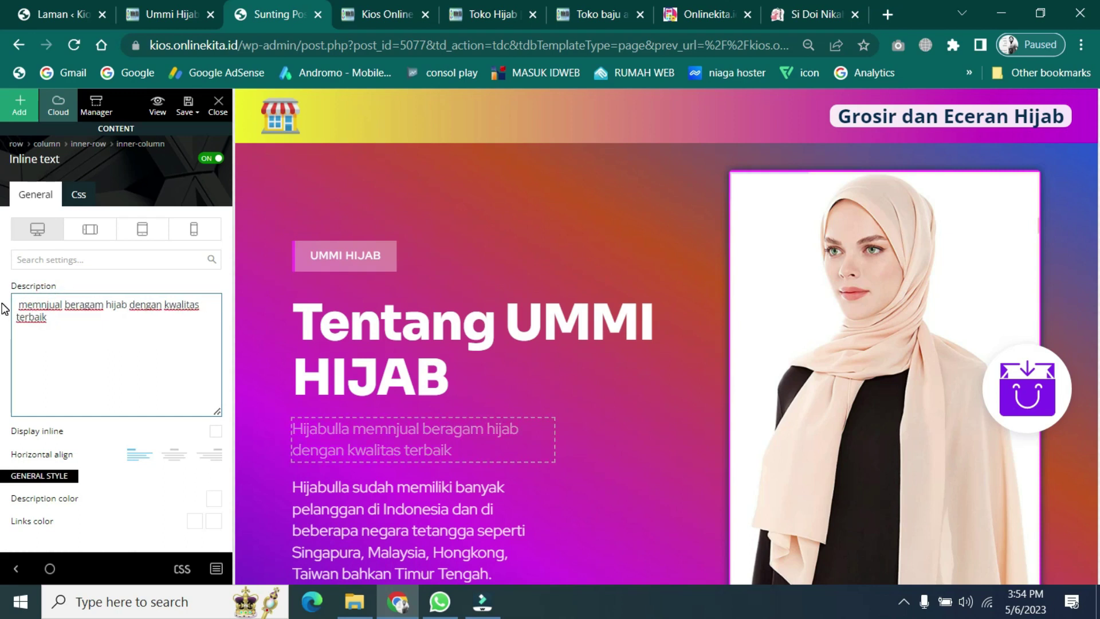
text(Ummi)
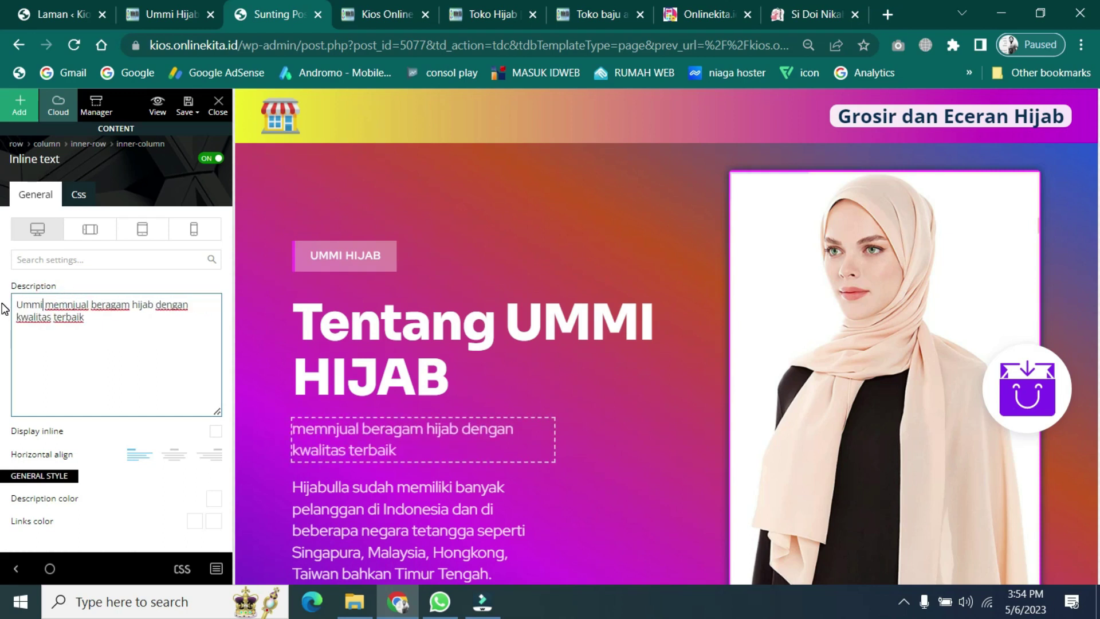
text( H)
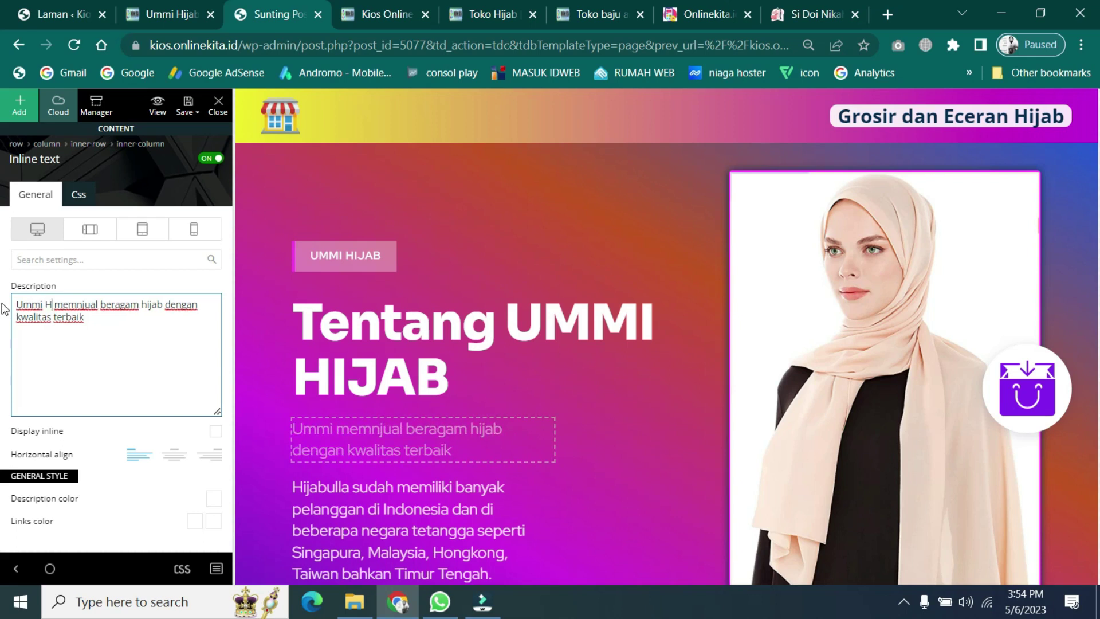
text(ijab)
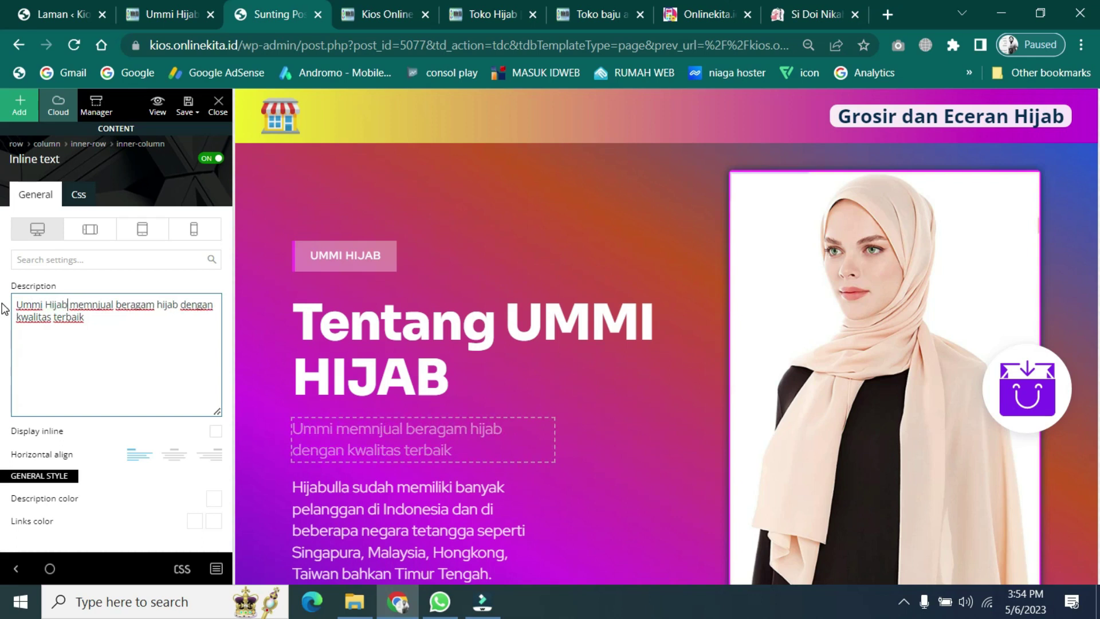
click(404, 524)
scroll(491, 472, down, 1)
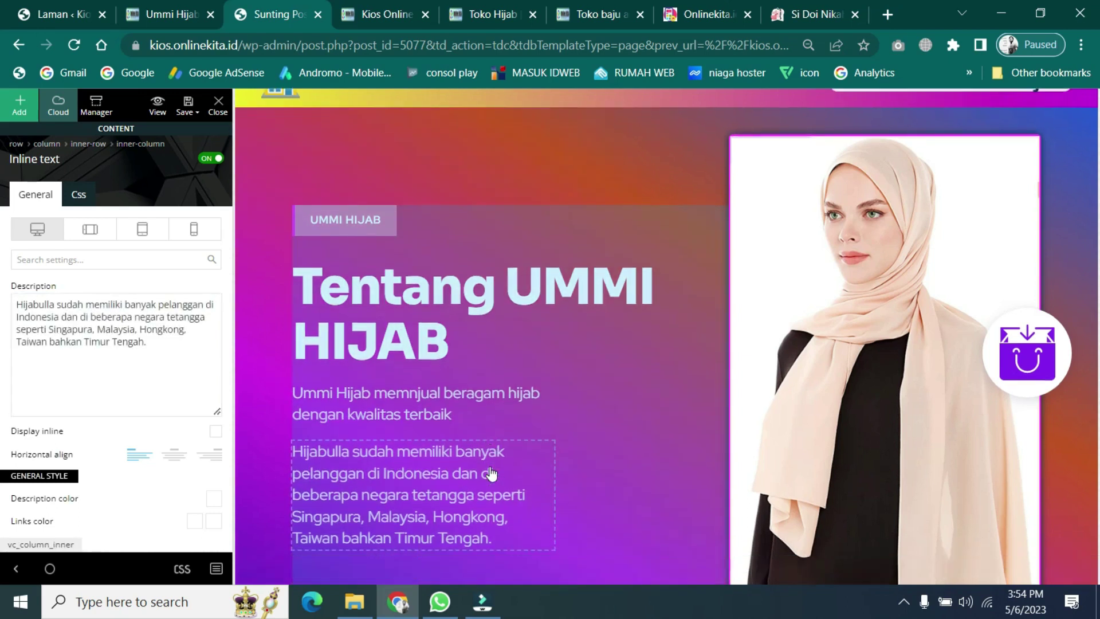
scroll(491, 473, down, 2)
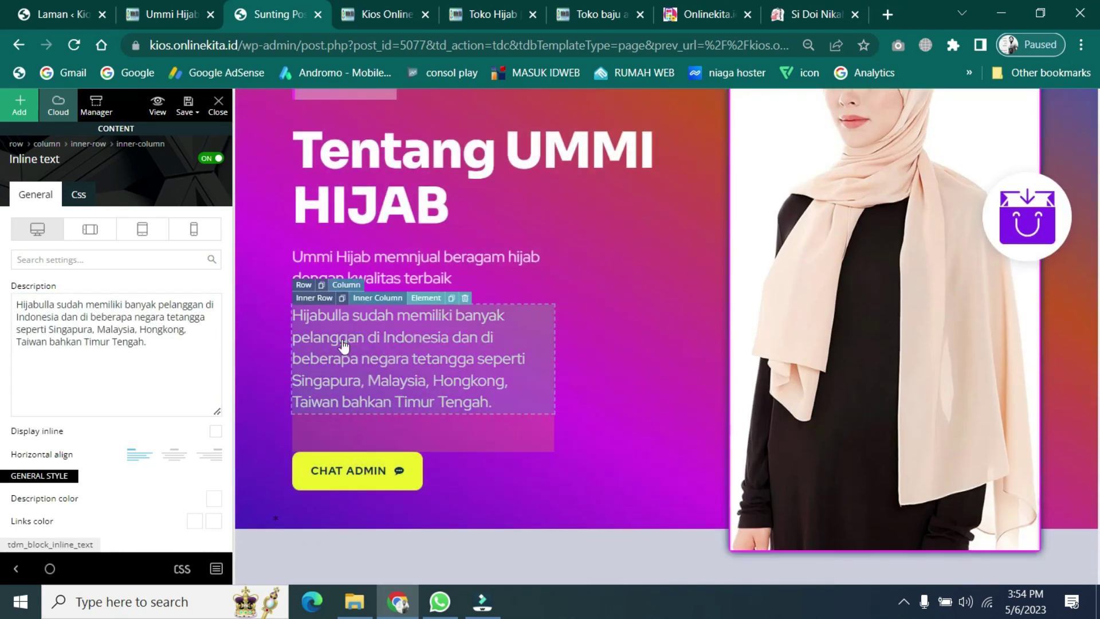
double_click(55, 305)
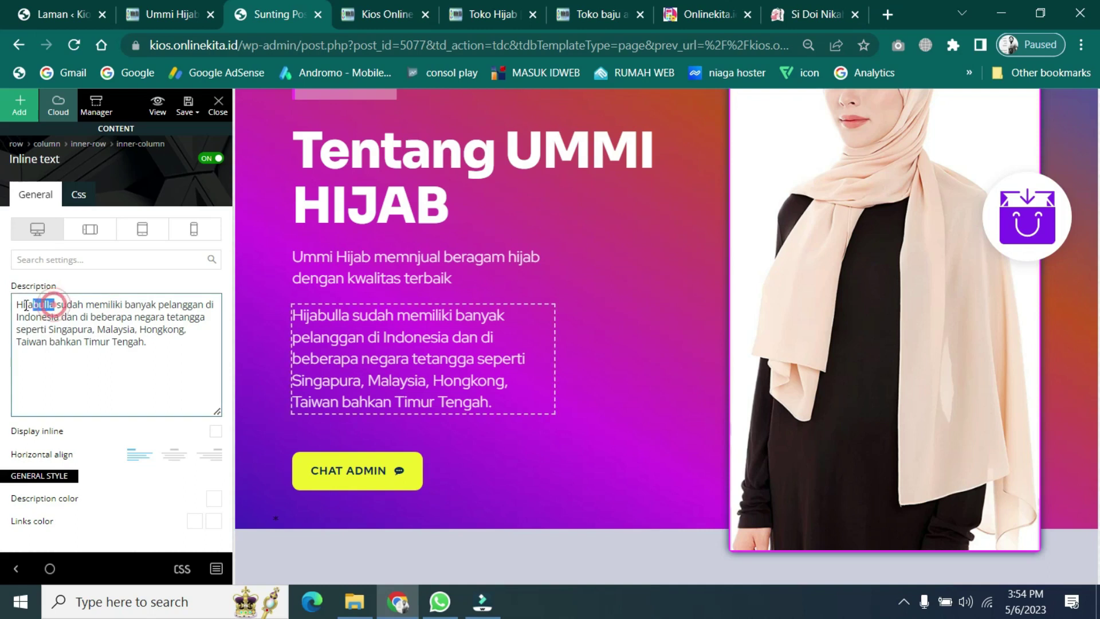
text(Ummi Hijab)
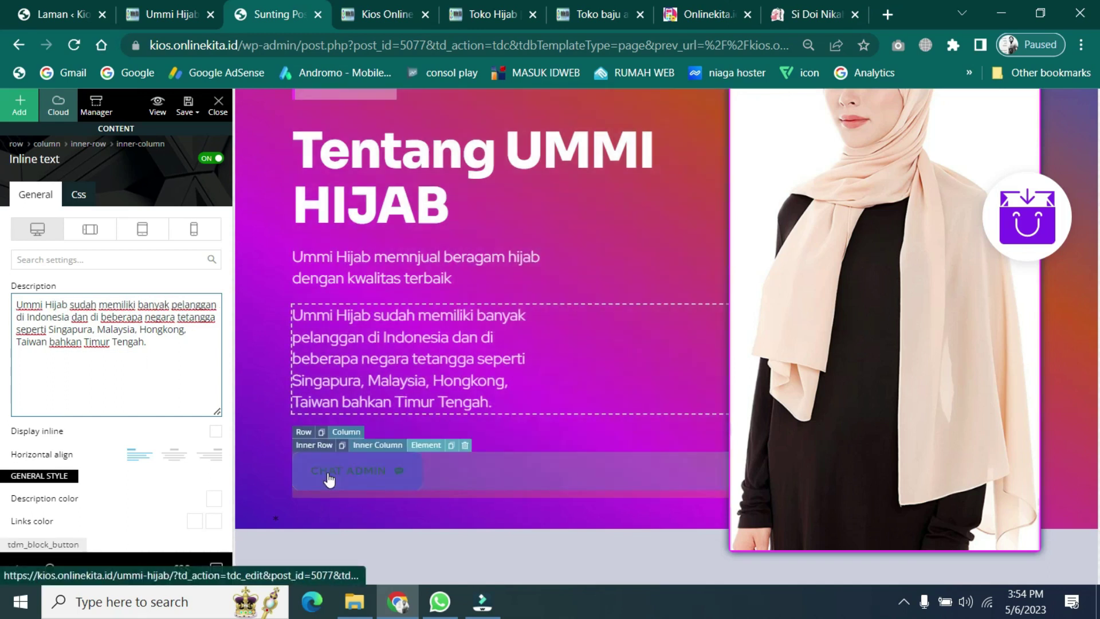
- Select the CHAT ADMIN button and focus its Button url field
click(328, 477)
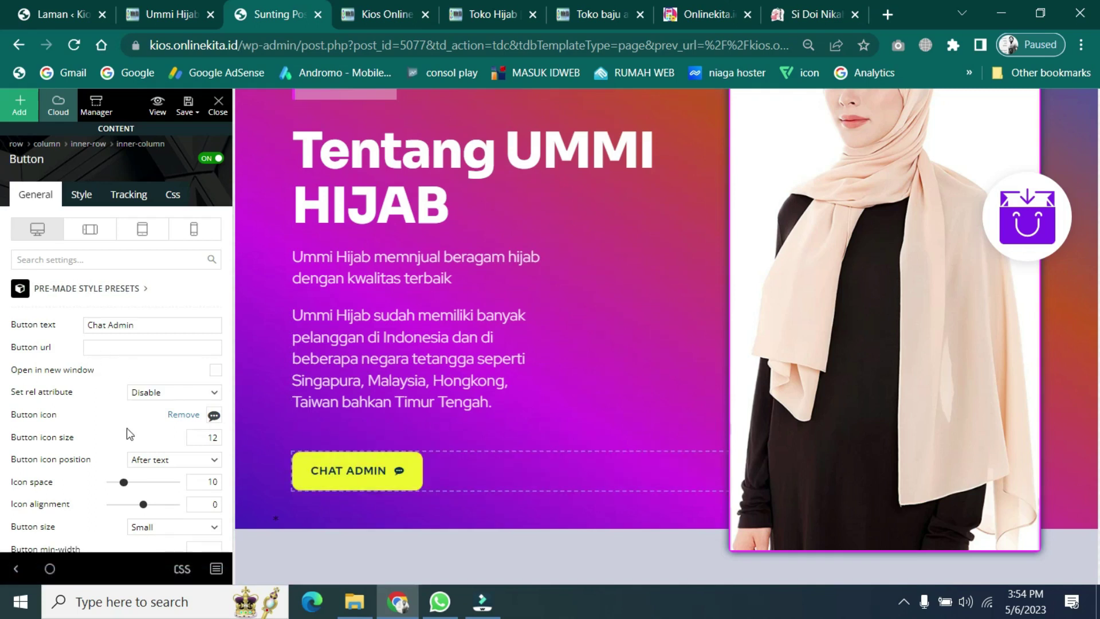
scroll(130, 434, down, 4)
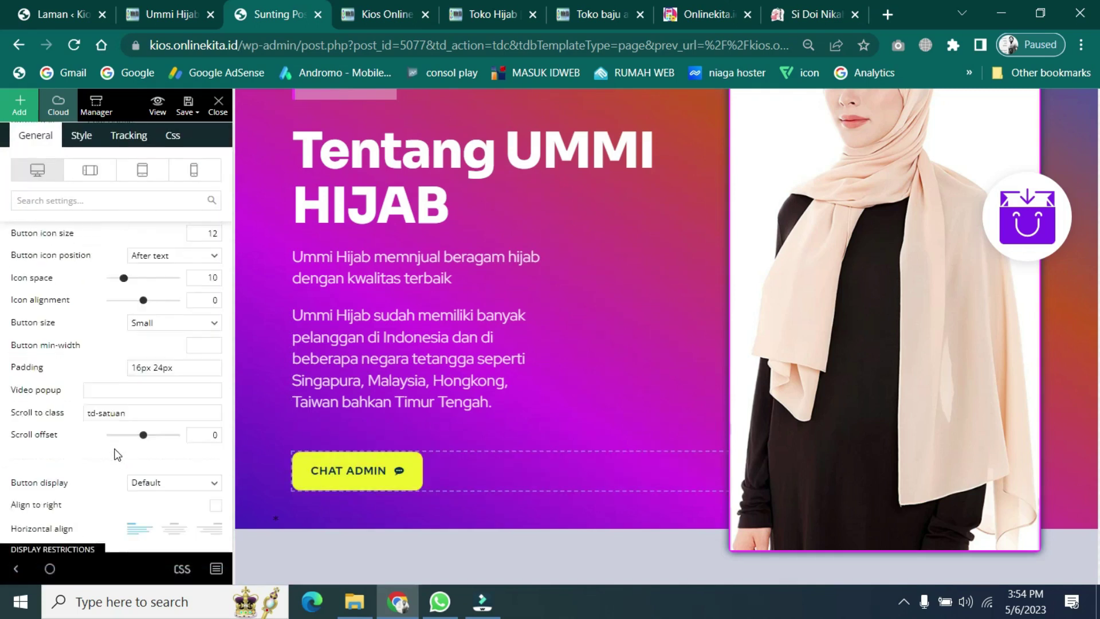
scroll(118, 455, up, 4)
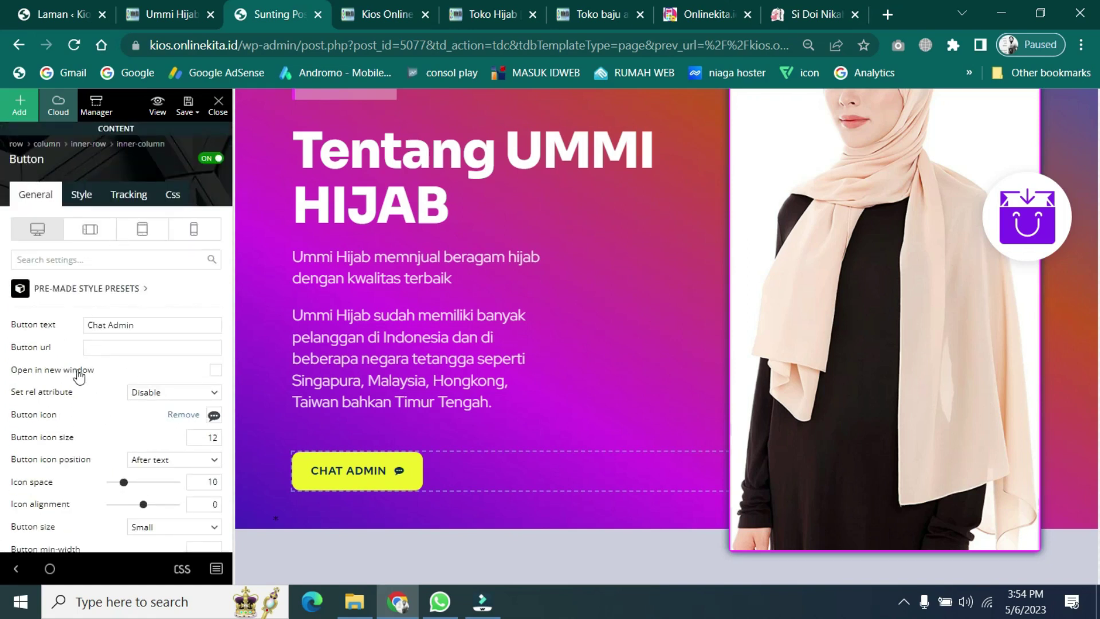
click(129, 347)
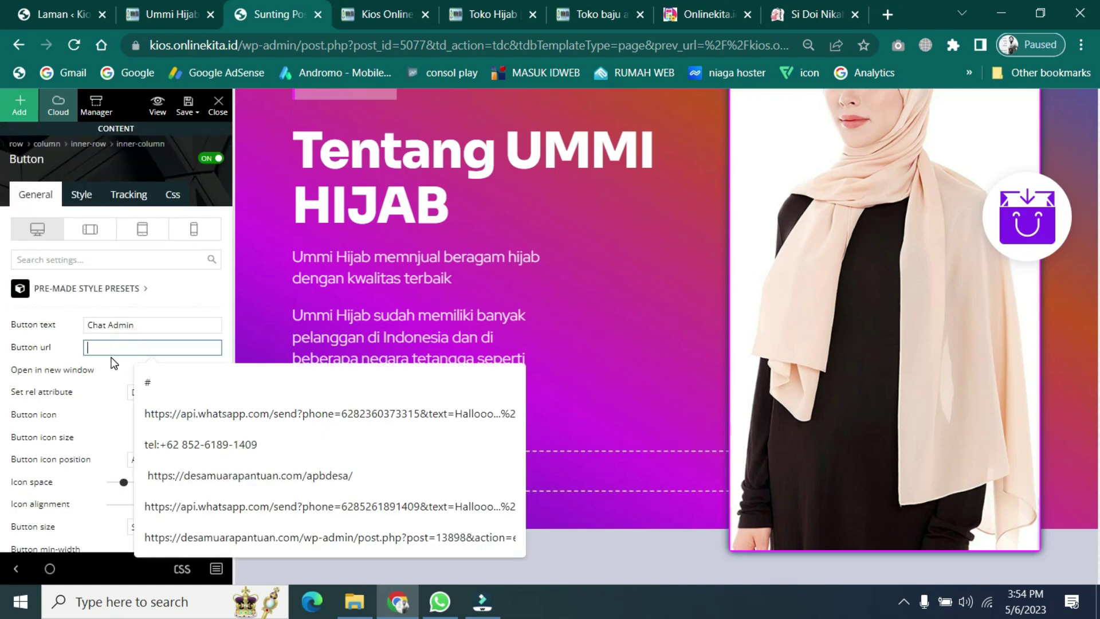
click(111, 346)
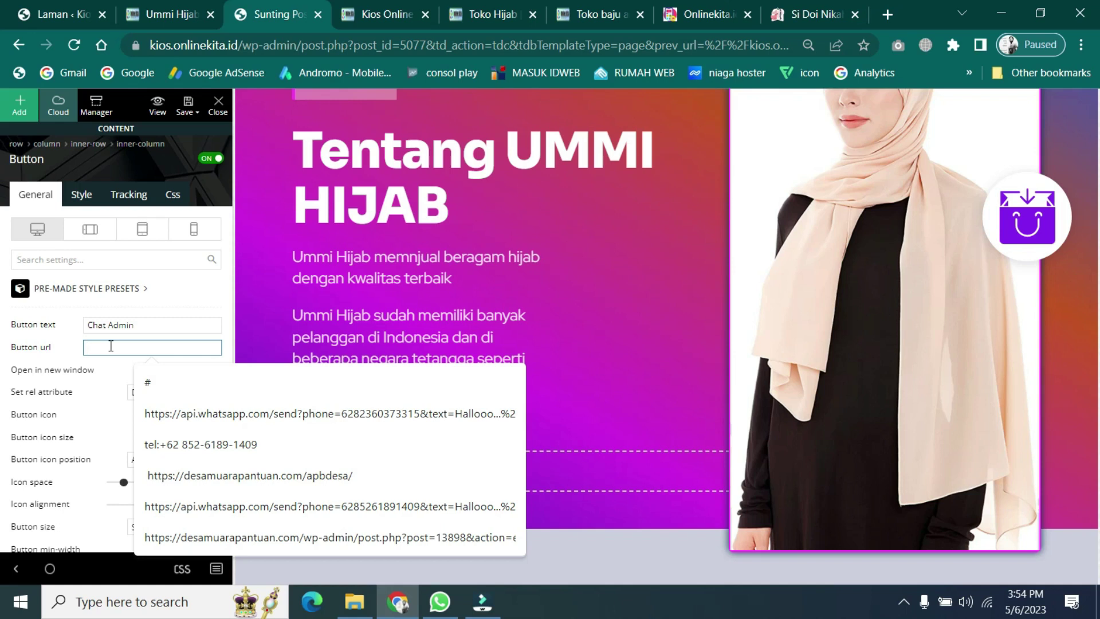
- Search 'note' in Windows search and launch Notepad++
click(117, 608)
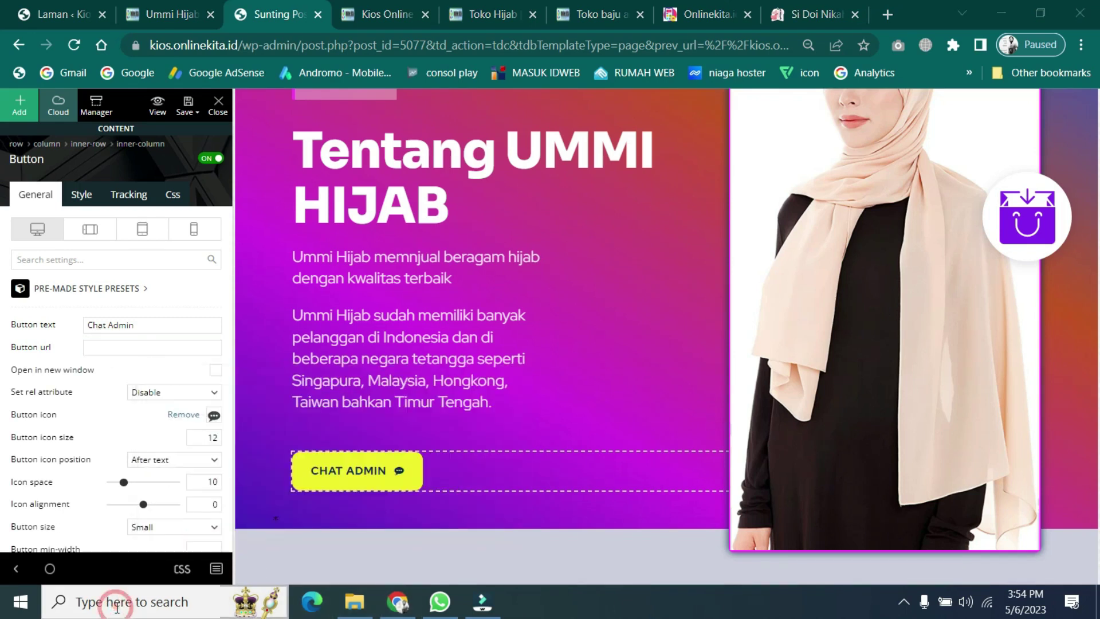
text(note)
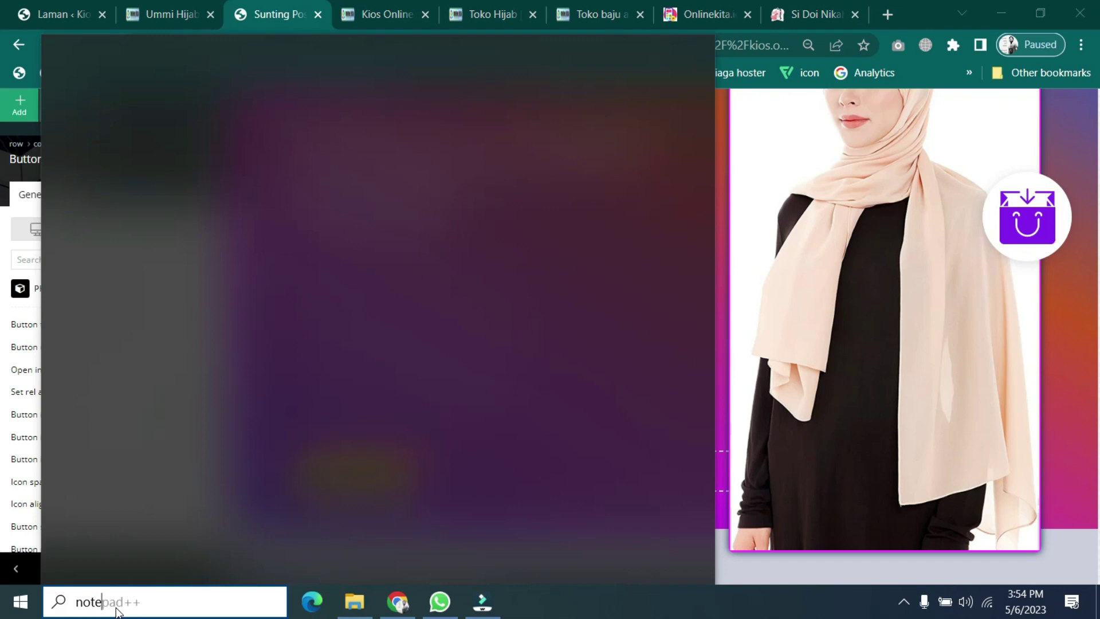
click(126, 138)
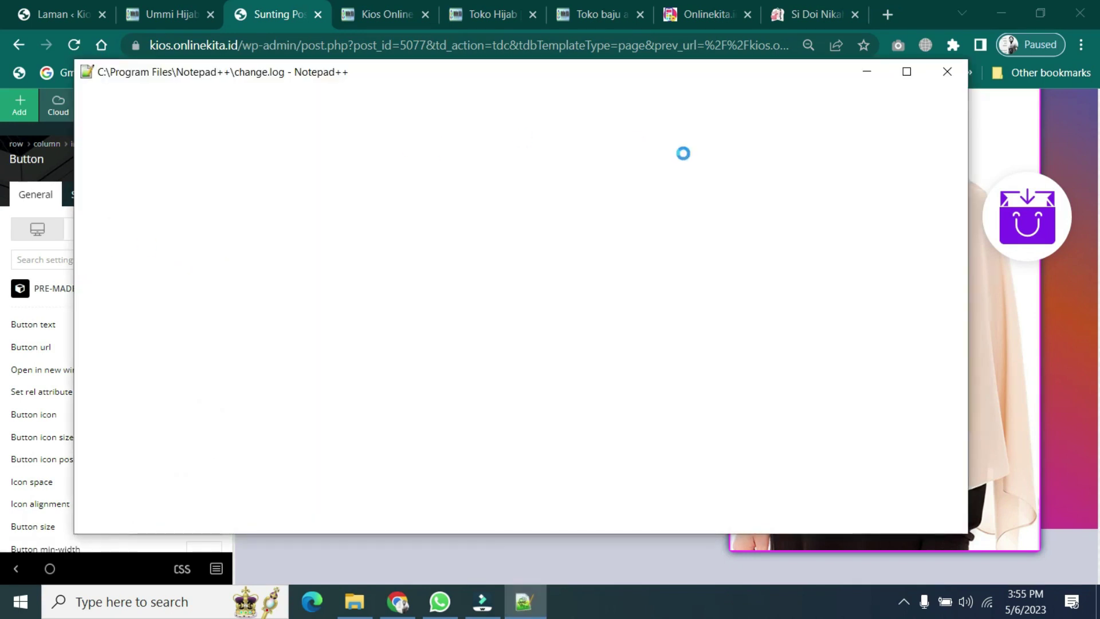
- Fill the CHAT ADMIN Button url with the suggested WhatsApp link, copy it, and switch to Notepad++
click(112, 346)
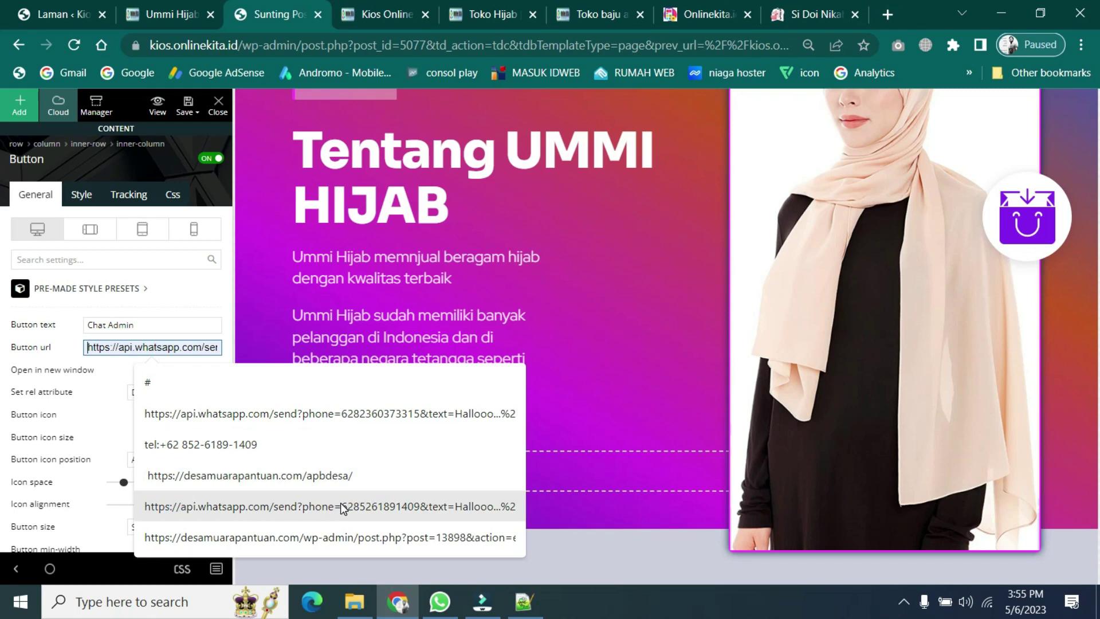
click(368, 414)
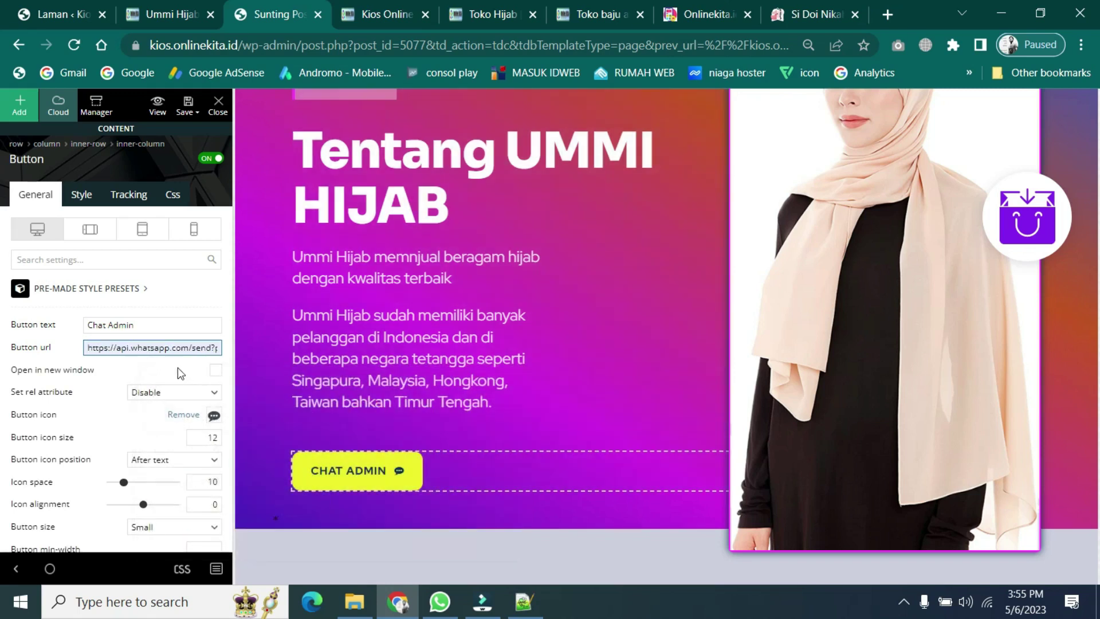
triple_click(177, 348)
right_click(179, 349)
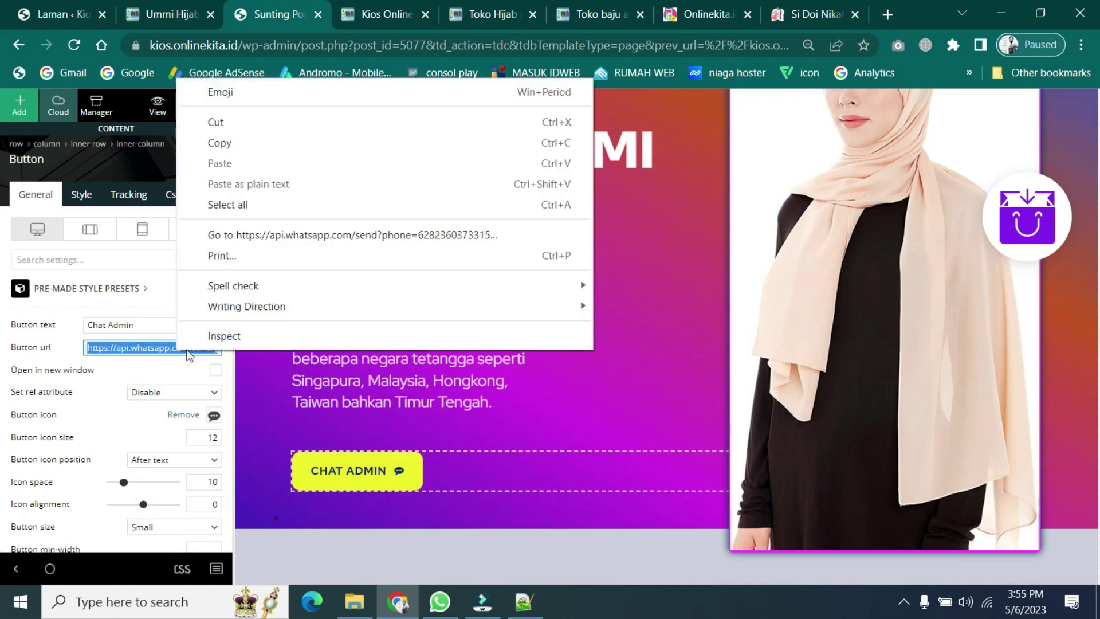
click(222, 143)
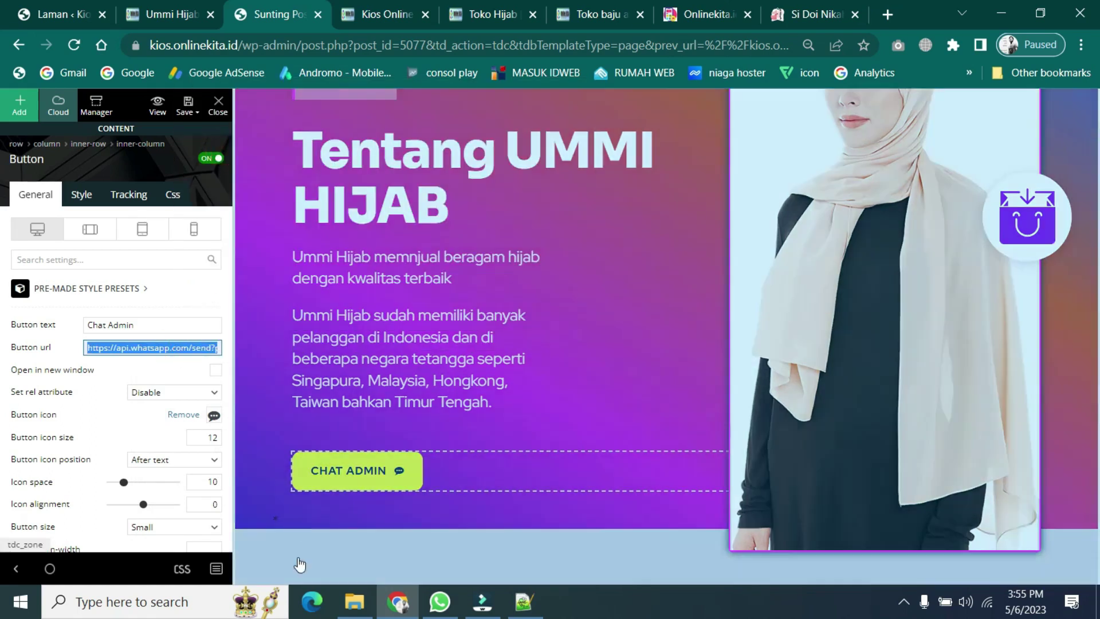
click(525, 602)
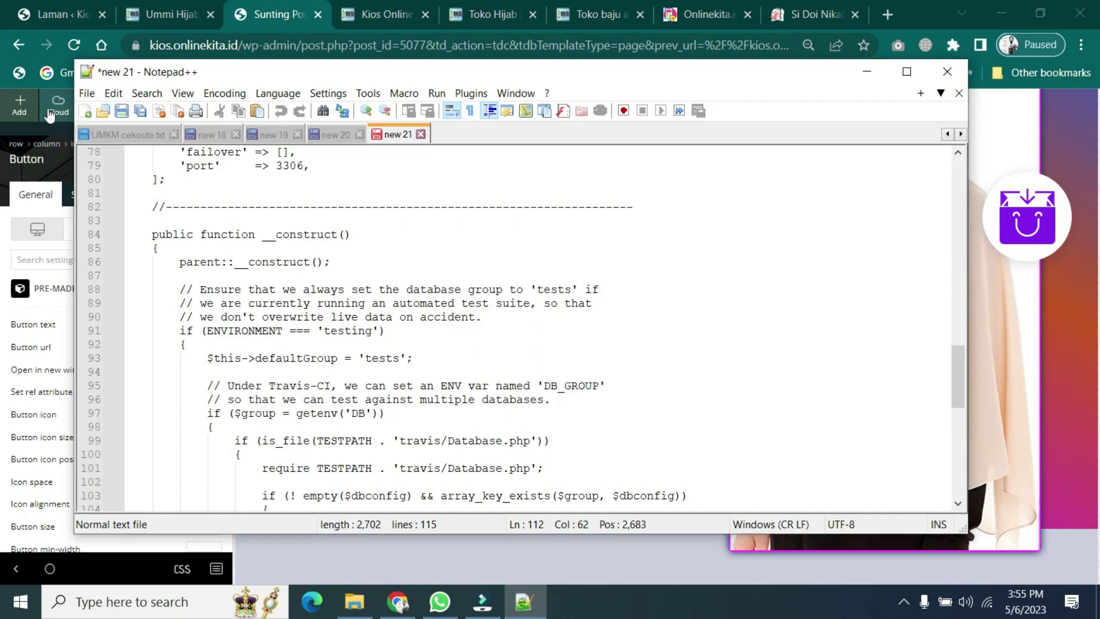
- Paste the WhatsApp link into a new Notepad++ document and replace the phone number
click(84, 110)
right_click(195, 151)
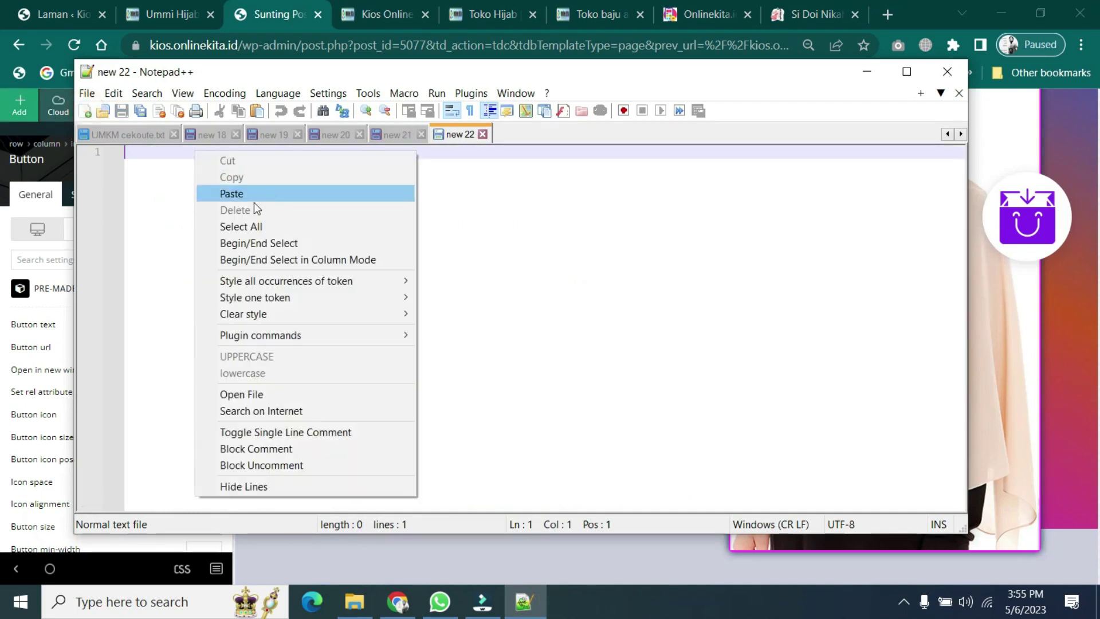
click(243, 197)
click(787, 307)
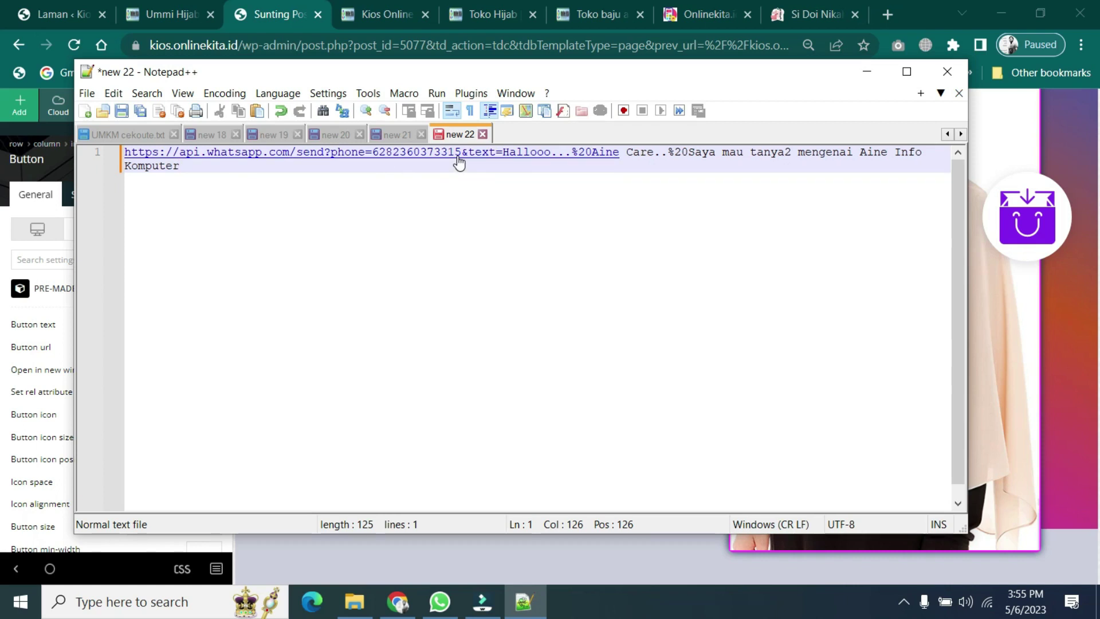
click(635, 157)
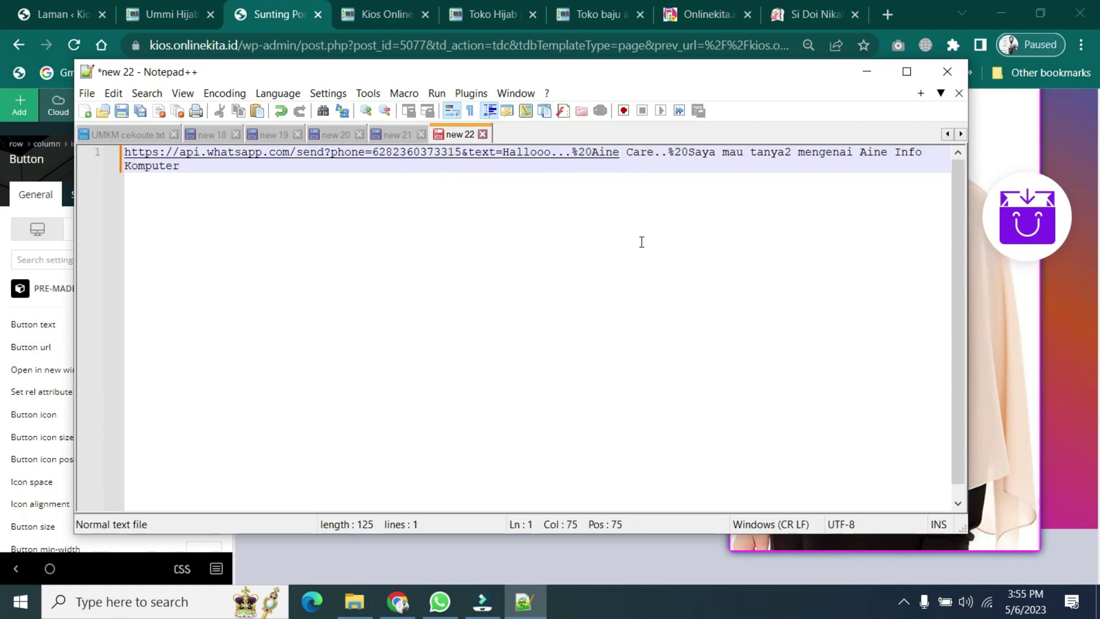
key(BackSpace)
key(BackSpace)
key(BackSpace)
key(BackSpace)
key(BackSpace)
key(BackSpace)
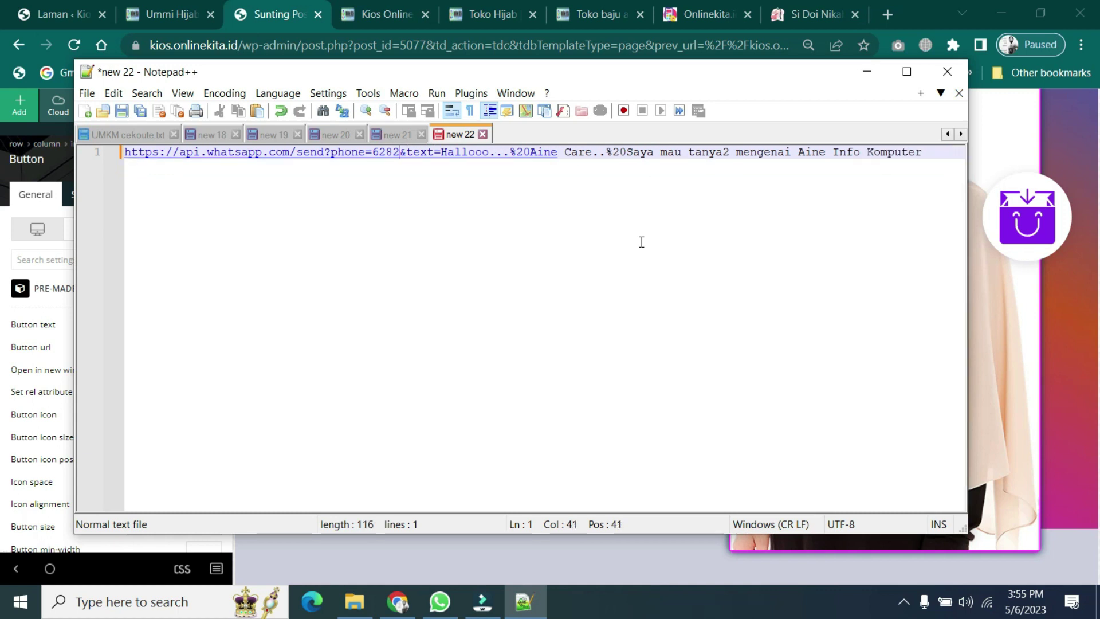
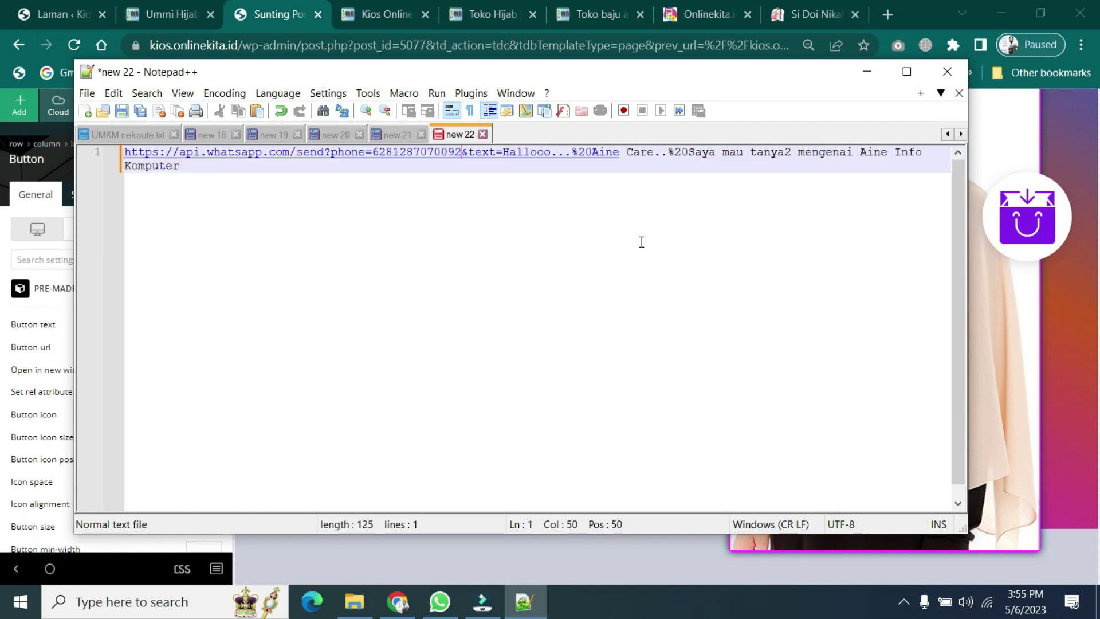
- Set the message to 'Saya tertarik dengan produk2 Ummi Hijab', greet Ummi Hijab, and select the link
click(231, 177)
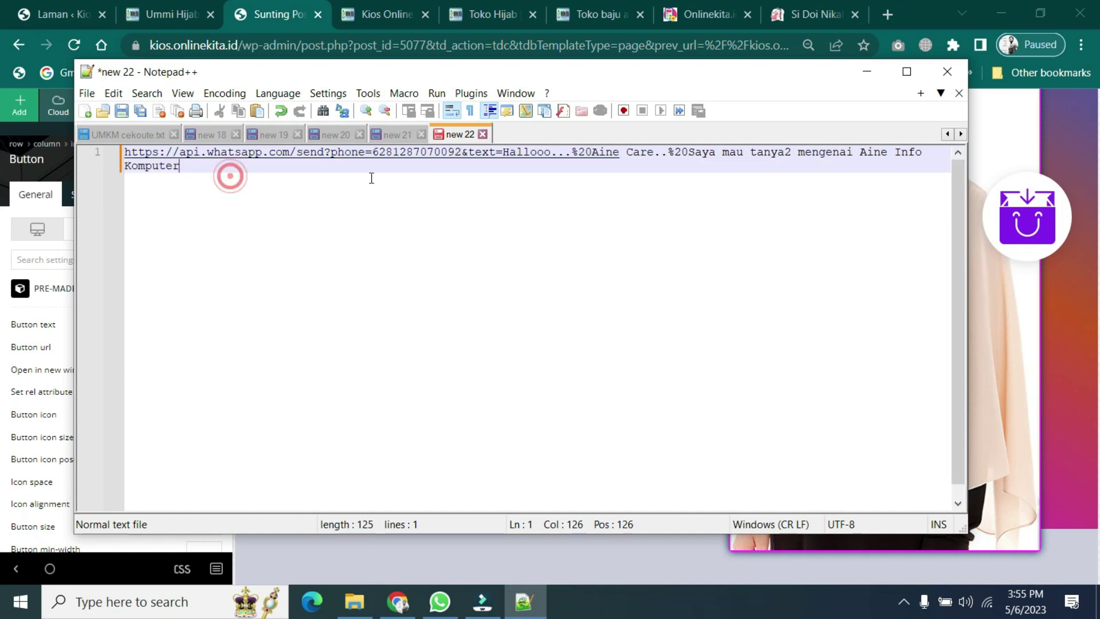
shift+click(689, 153)
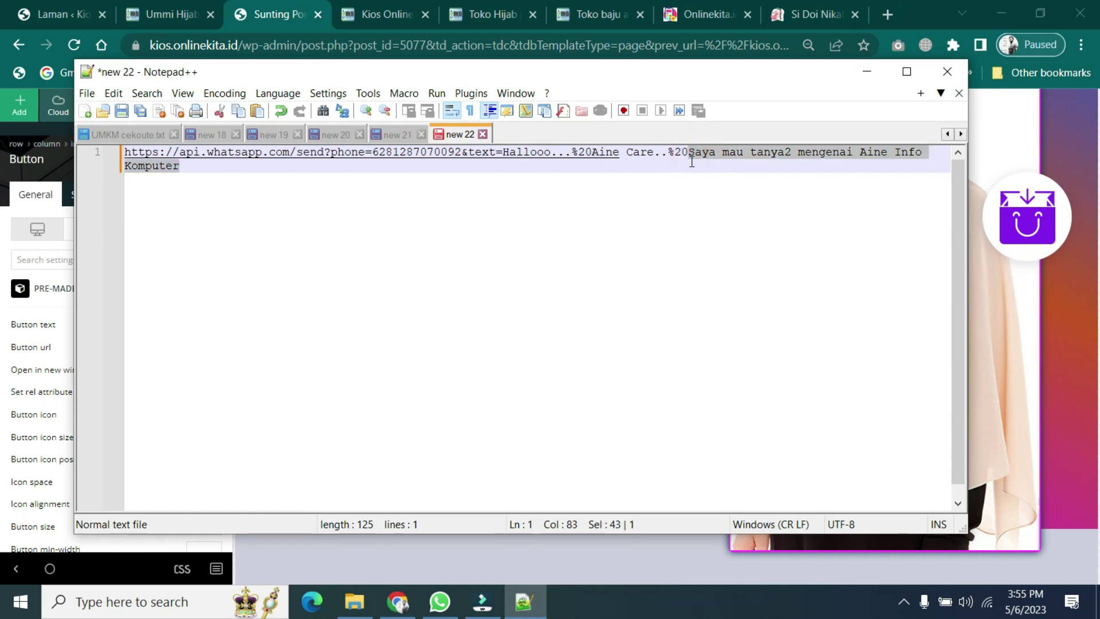
text(Saya te)
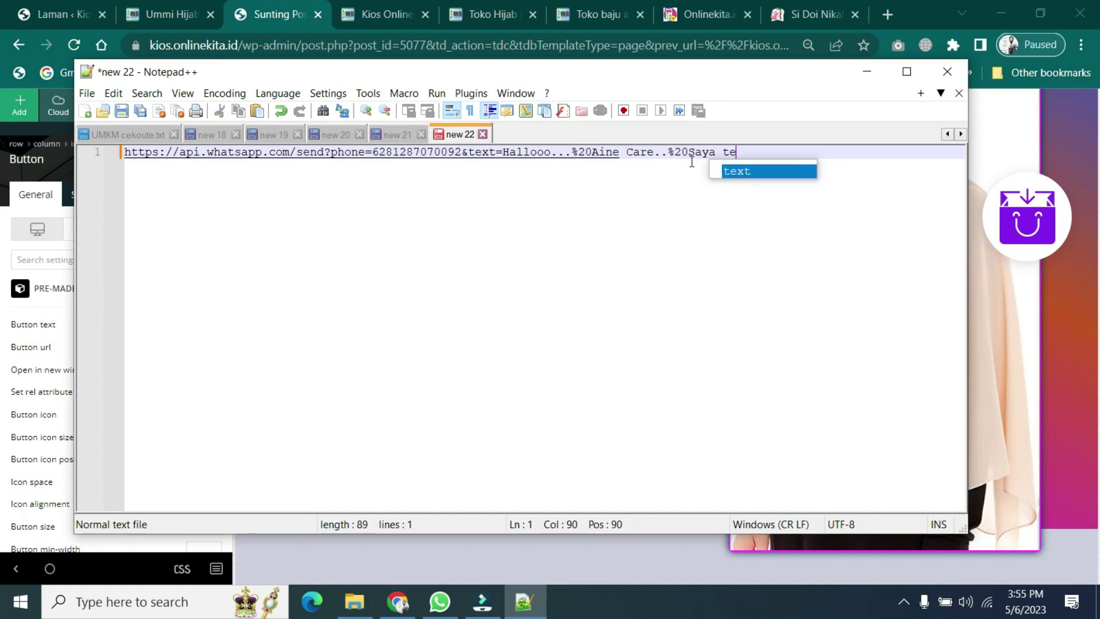
text(rtarik den)
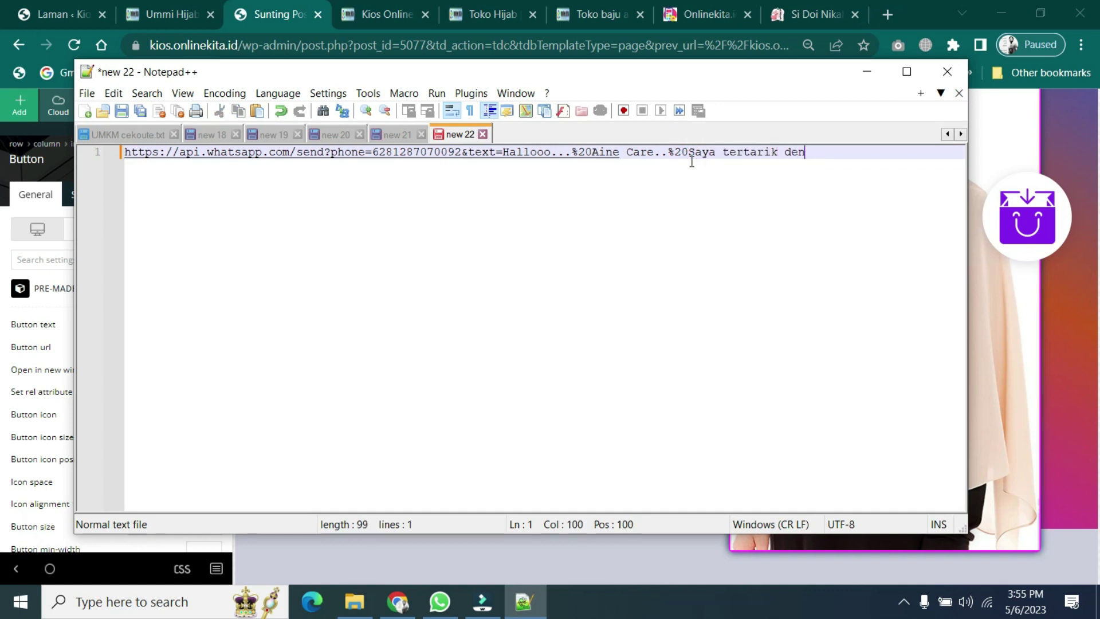
text(gan produk2)
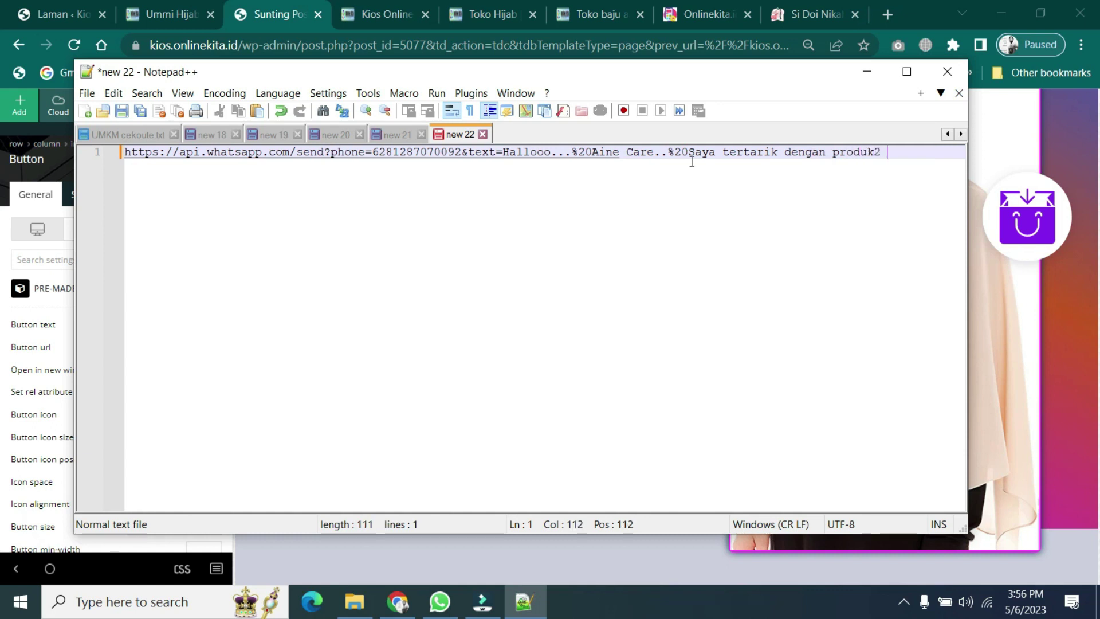
text( Ummi Hijab)
click(658, 154)
key(BackSpace)
key(BackSpace)
key(BackSpace)
key(BackSpace)
key(BackSpace)
key(BackSpace)
key(BackSpace)
key(BackSpace)
key(BackSpace)
text(Ummi Hijab)
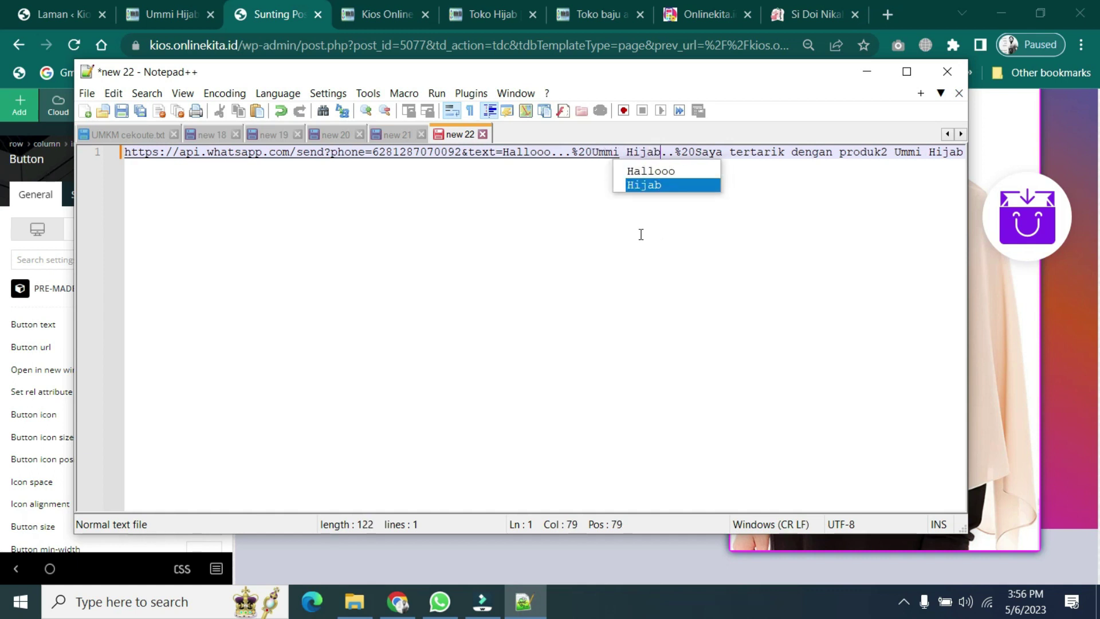
click(559, 237)
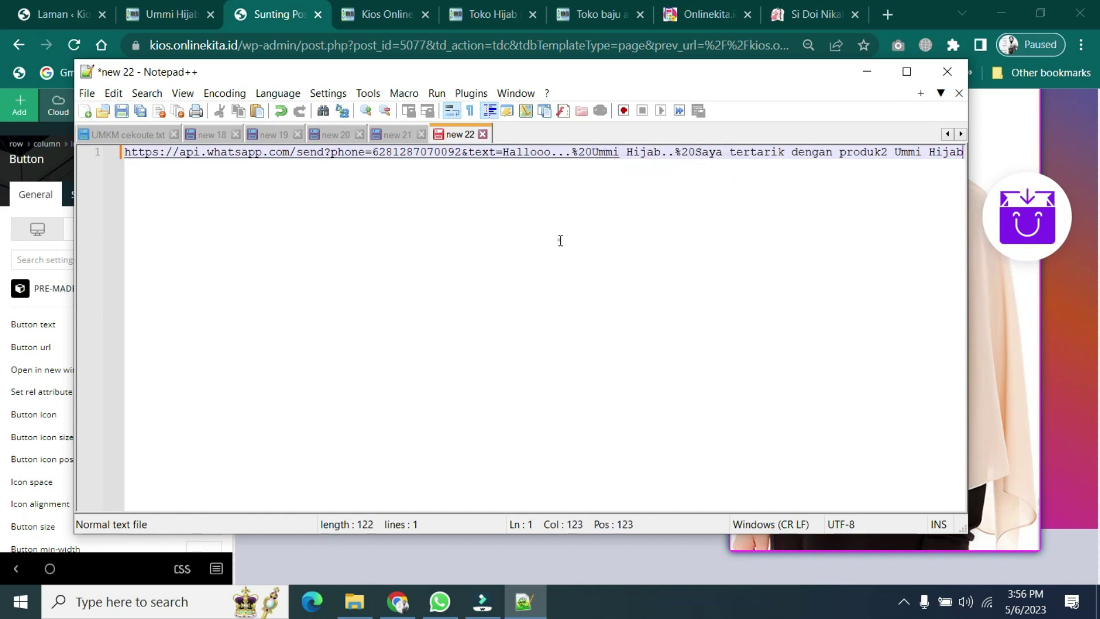
triple_click(867, 155)
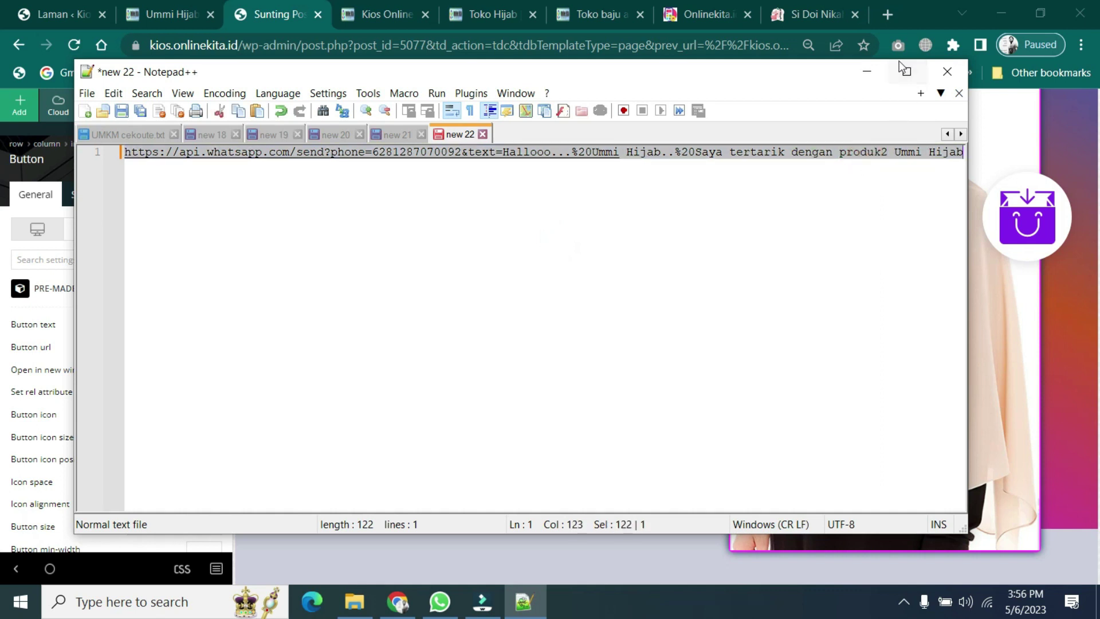
click(867, 71)
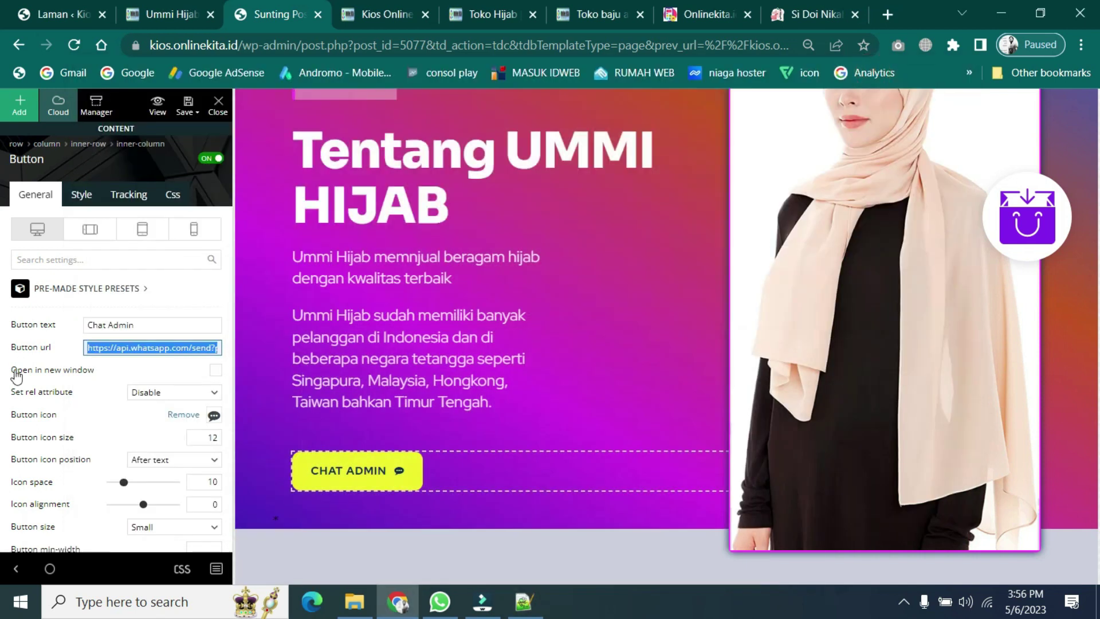
- Paste the new link into CHAT ADMIN, enable Open in new window, save all, and reload the live page
click(187, 343)
key(ctrl+v)
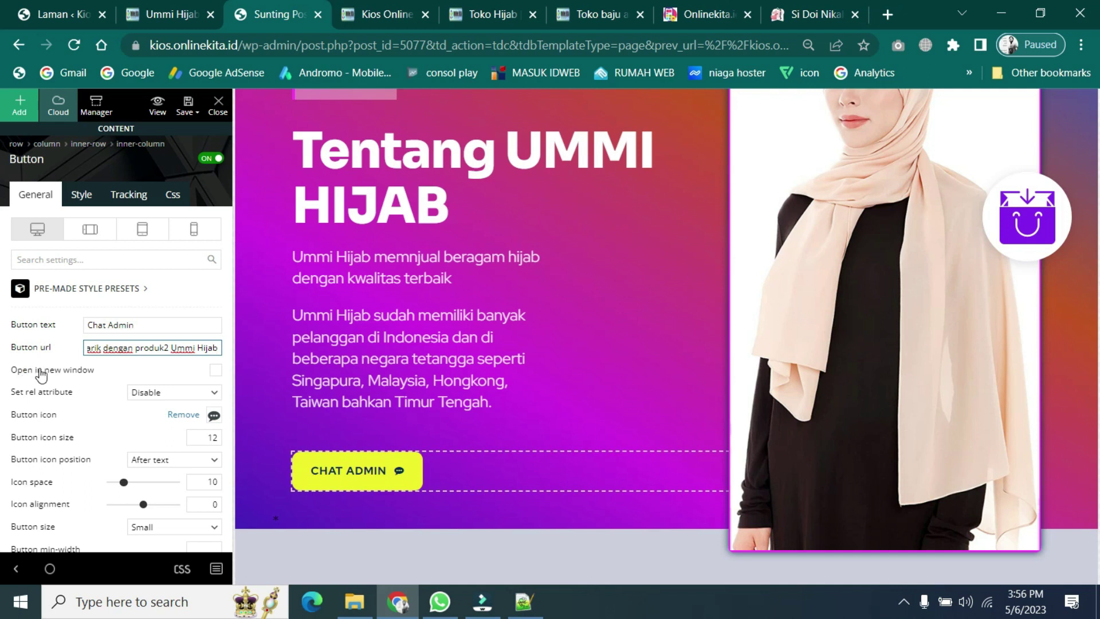
click(214, 372)
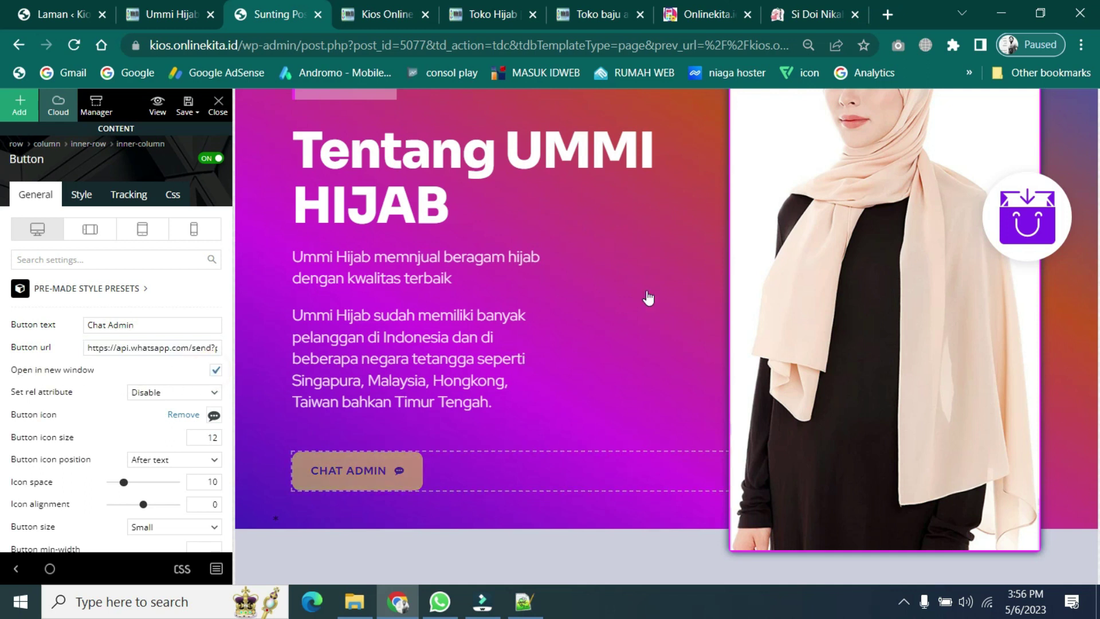
mouse_move(197, 109)
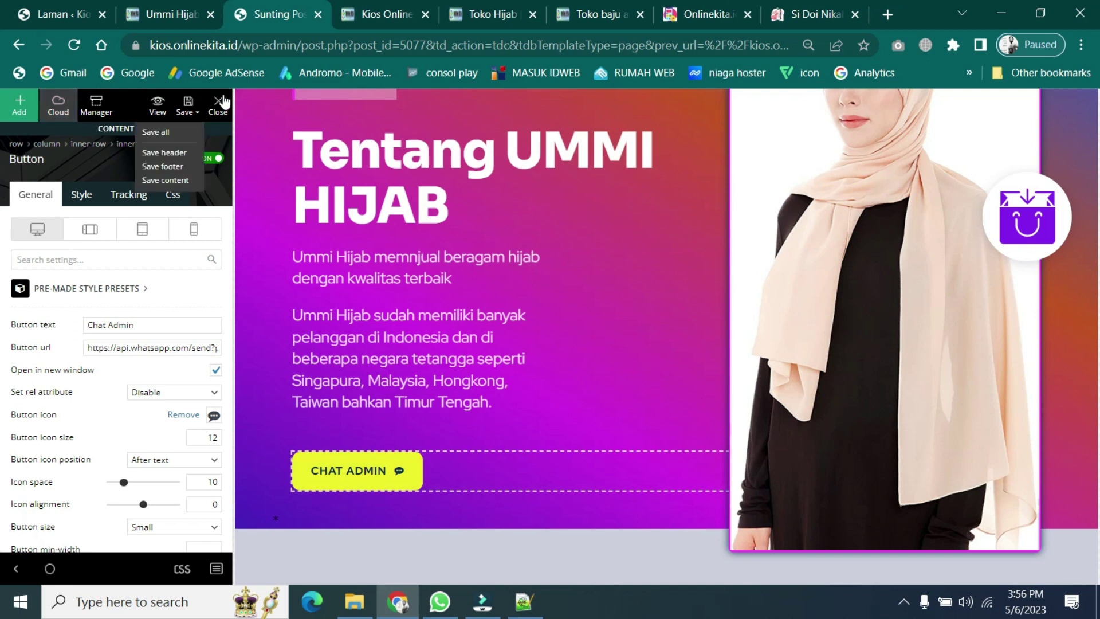
click(189, 106)
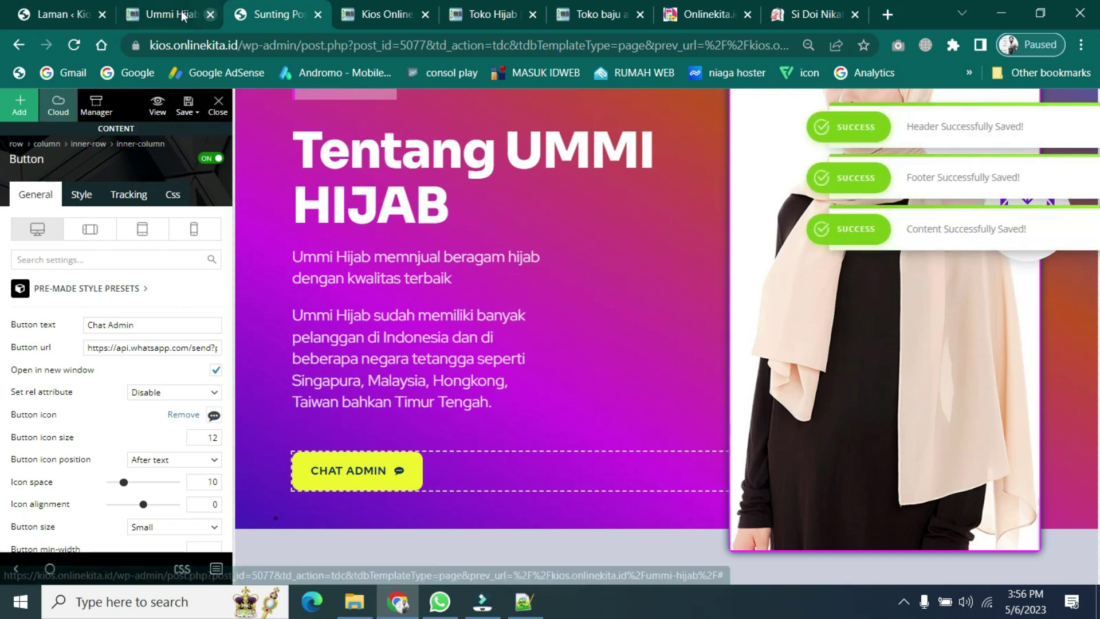
click(163, 24)
click(76, 44)
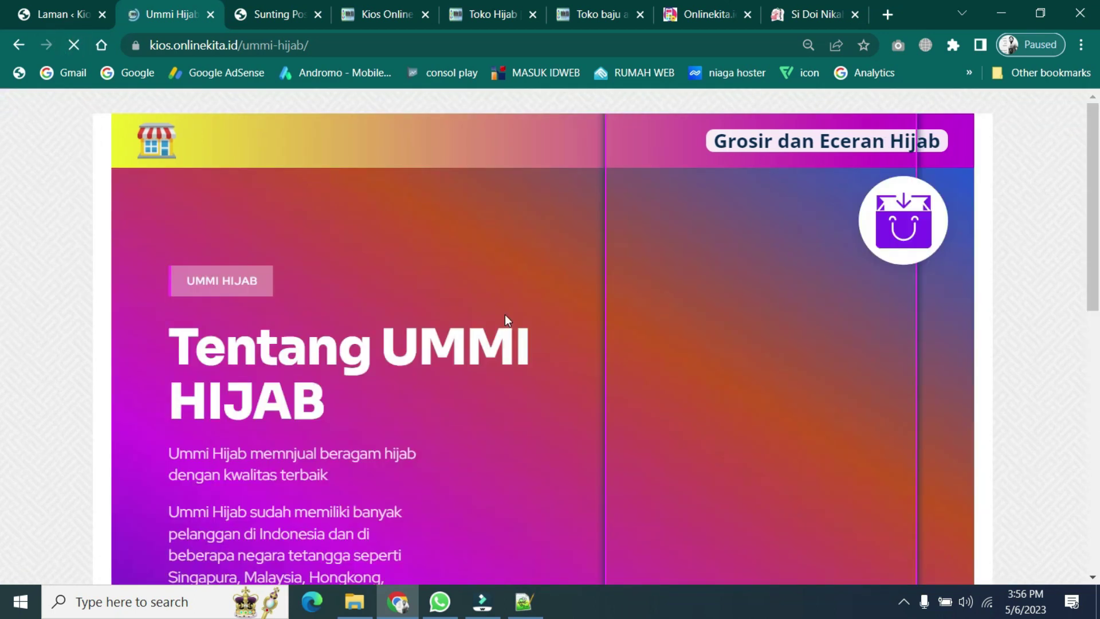
- Follow the live CHAT ADMIN link, cancel the desktop WhatsApp prompt, and view the prefilled Ummi Hijab message
scroll(491, 346, down, 6)
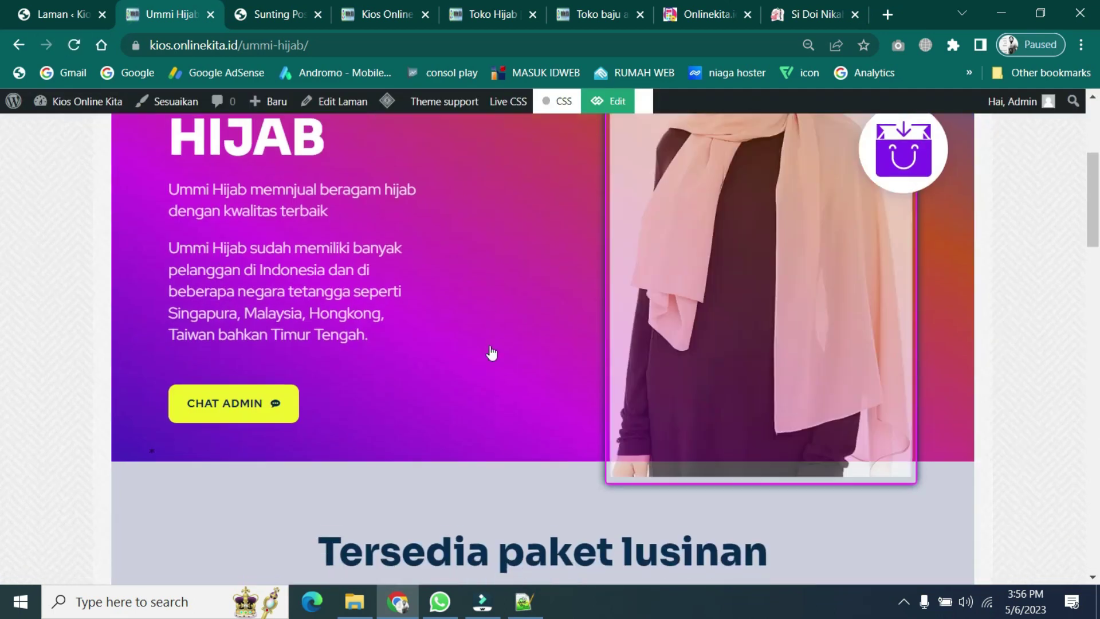
scroll(490, 345, up, 2)
click(228, 331)
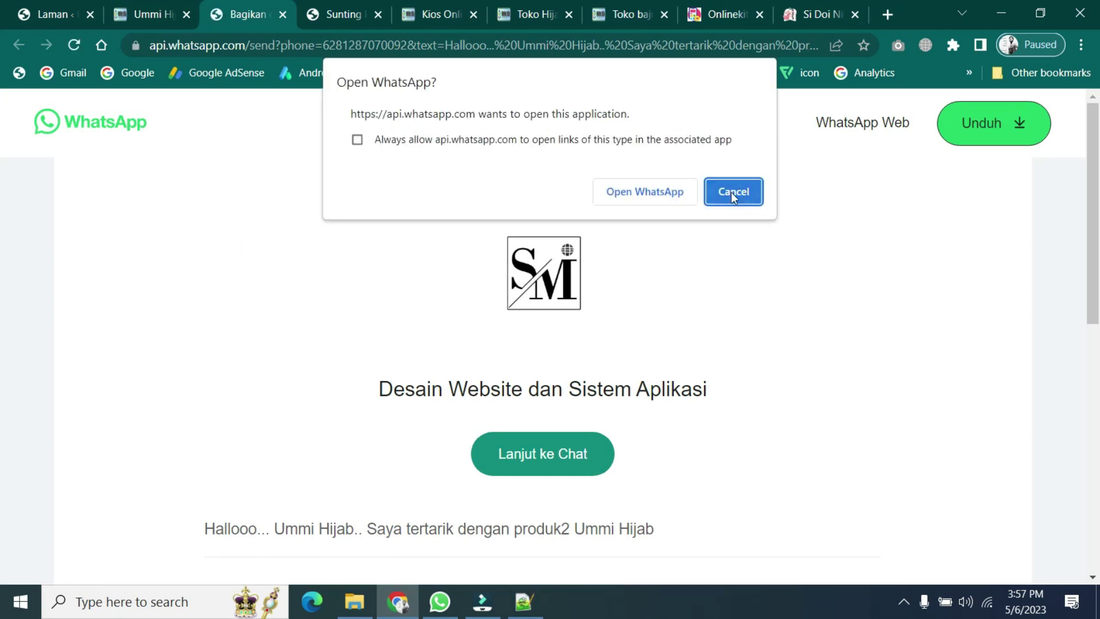
click(731, 192)
scroll(495, 391, down, 1)
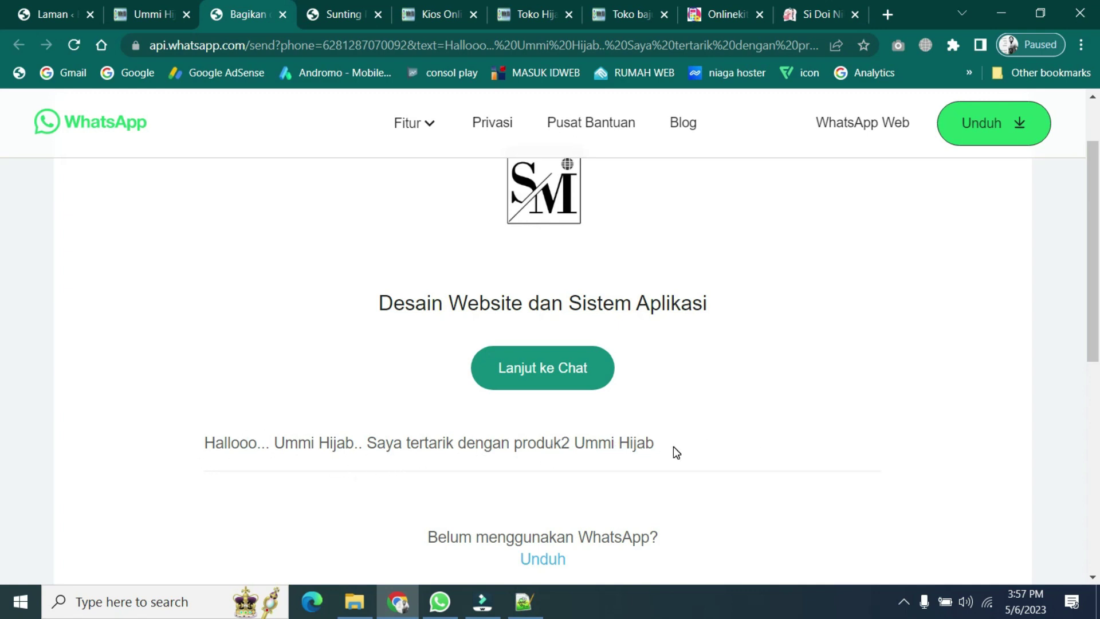
- Close the WhatsApp test tab and select the header logo in the tagDiv editor
click(282, 16)
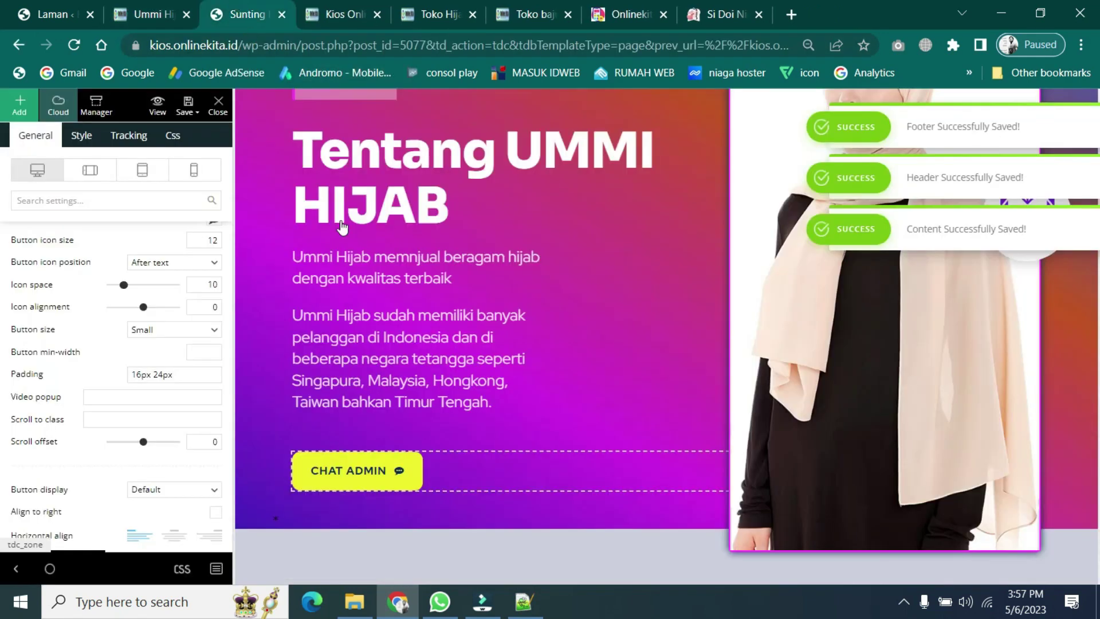
scroll(565, 416, down, 3)
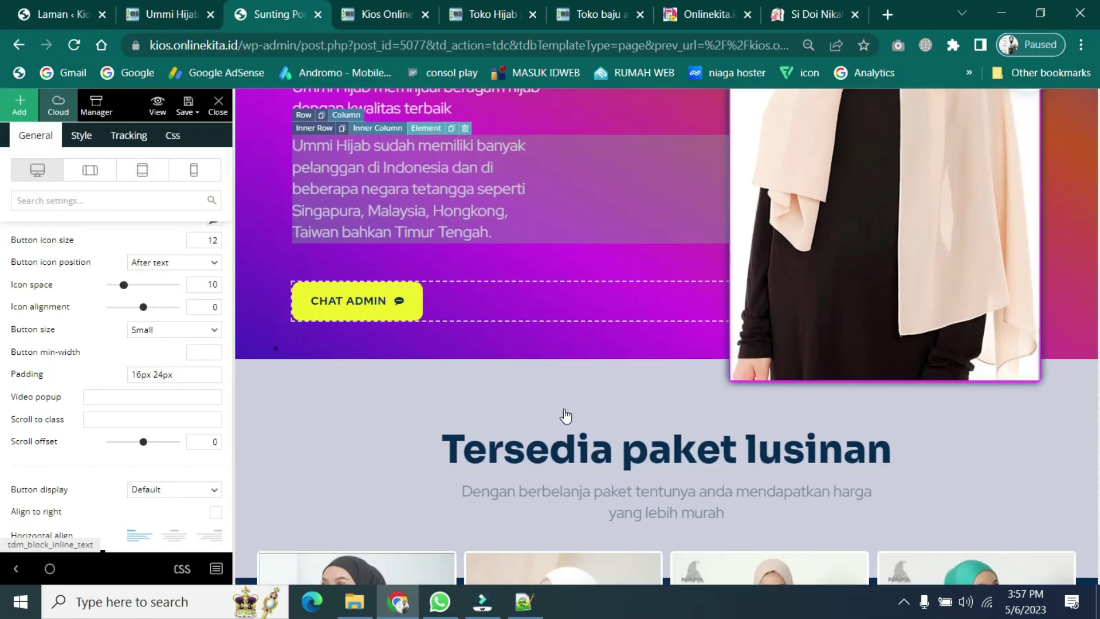
scroll(566, 417, up, 6)
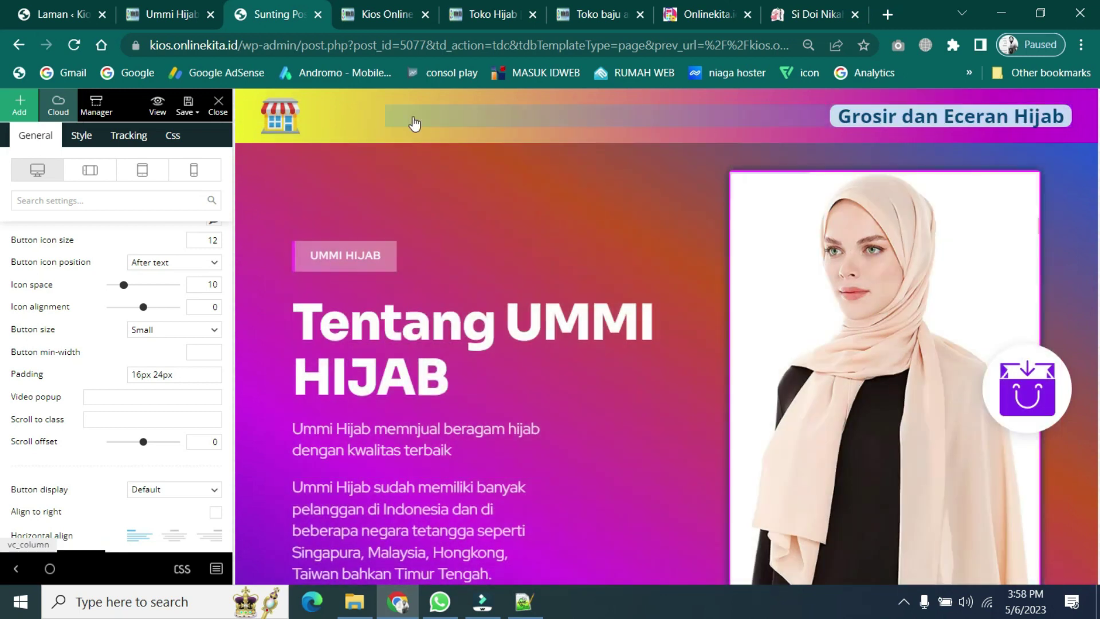
click(272, 131)
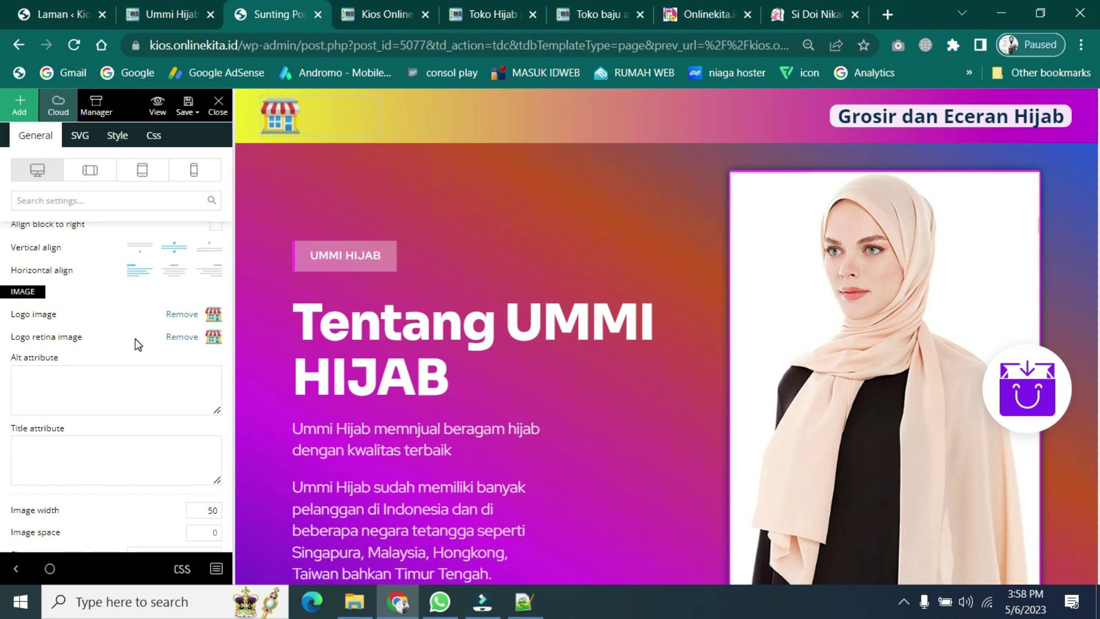
- Copy the live page's URL, then back in the editor open Add Media from the Logo image thumbnail
click(171, 14)
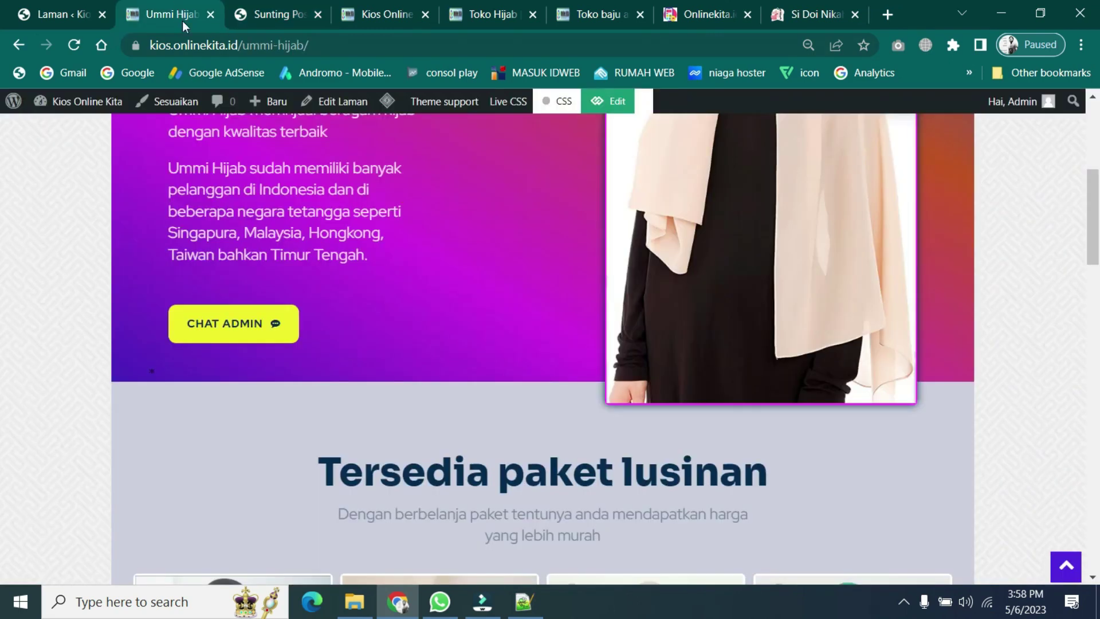
click(208, 44)
right_click(208, 44)
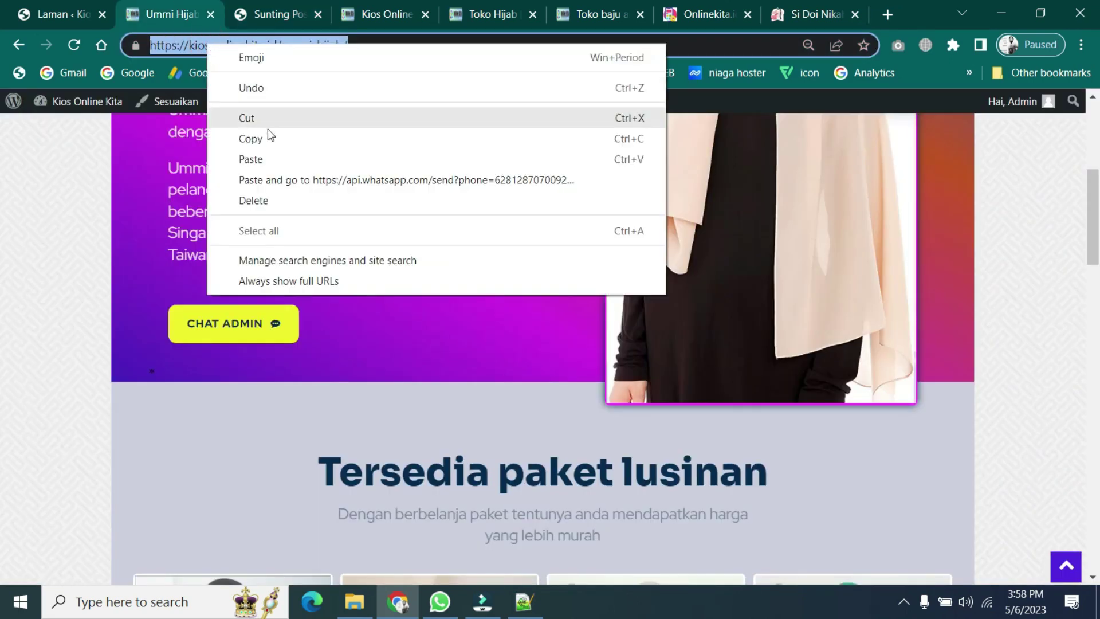
click(270, 135)
click(274, 15)
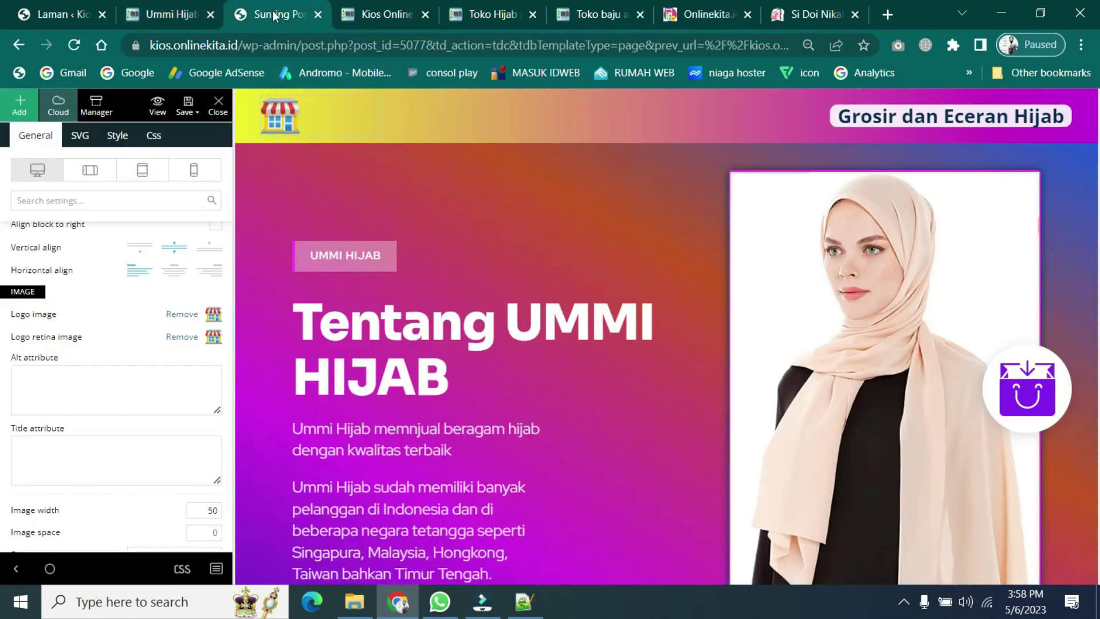
click(213, 314)
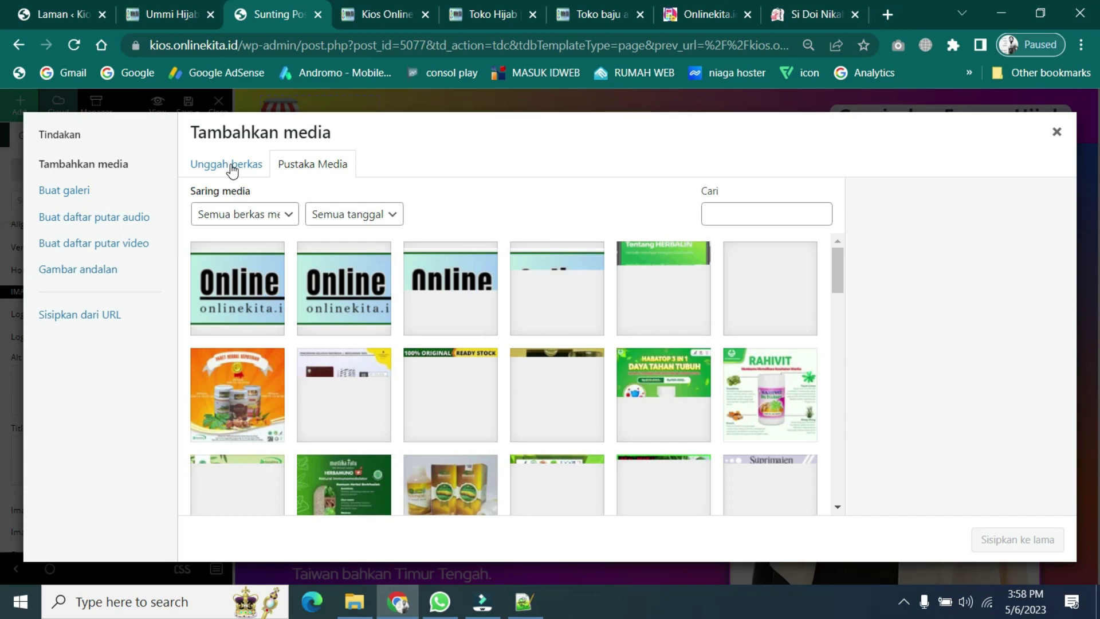
- Upload the gfg image from the Pictures > Hijab folder to the media library
click(228, 165)
click(628, 363)
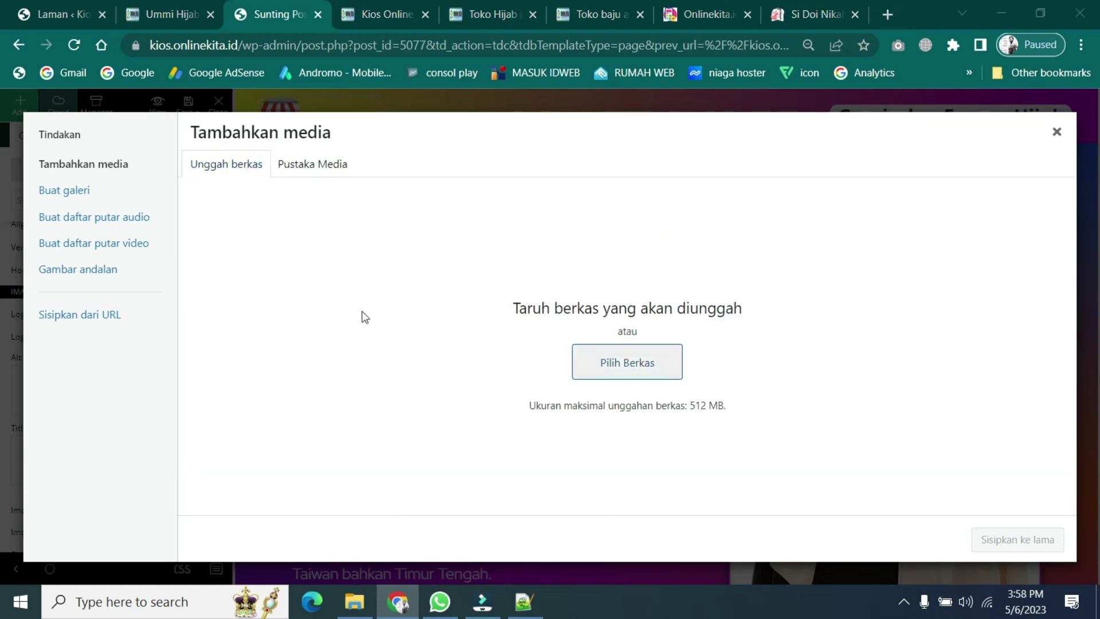
scroll(70, 270, up, 2)
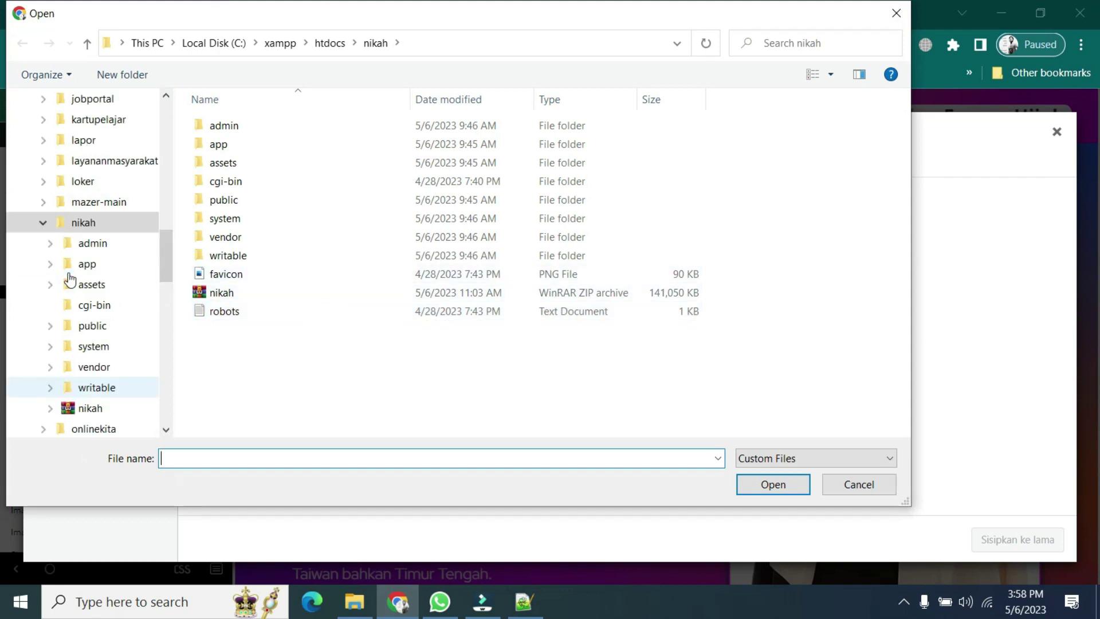
scroll(70, 281, up, 8)
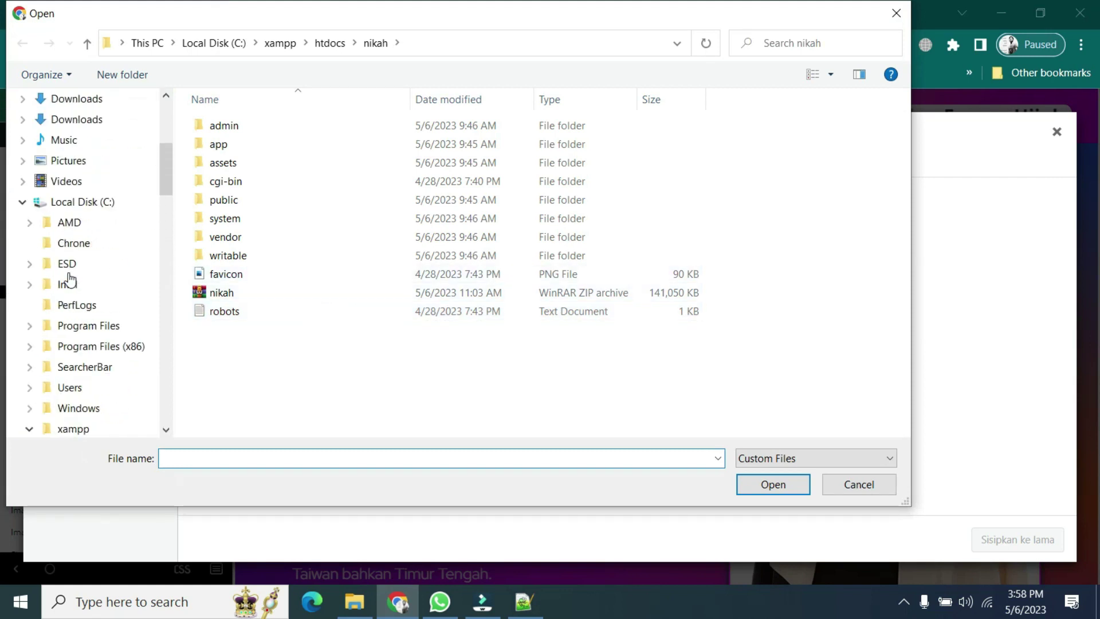
scroll(69, 281, up, 3)
click(74, 250)
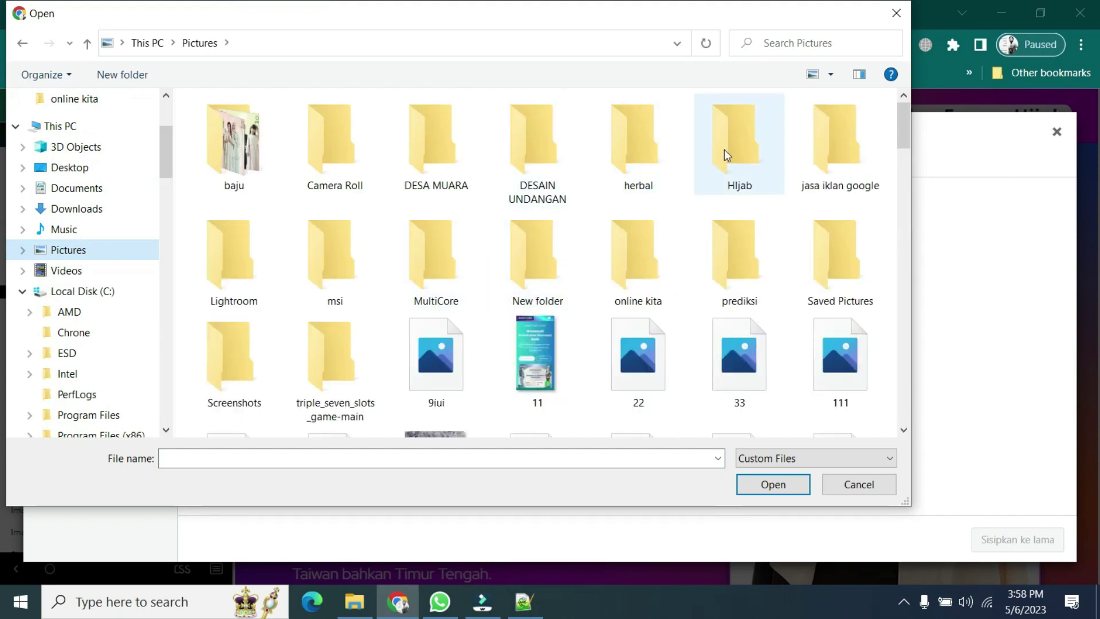
double_click(724, 149)
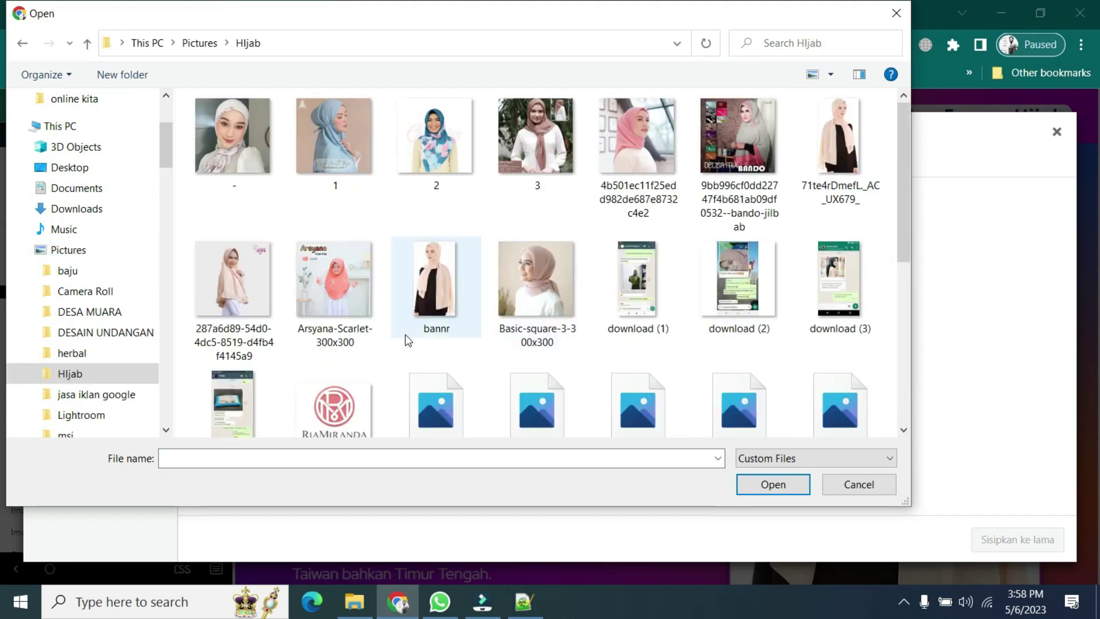
scroll(405, 334, down, 1)
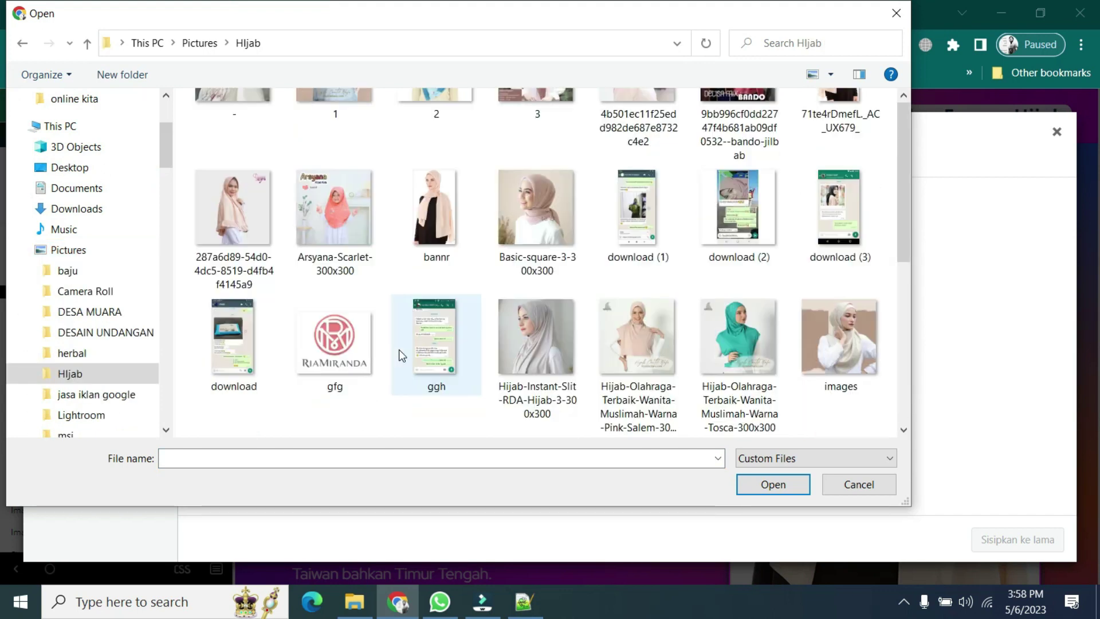
click(339, 334)
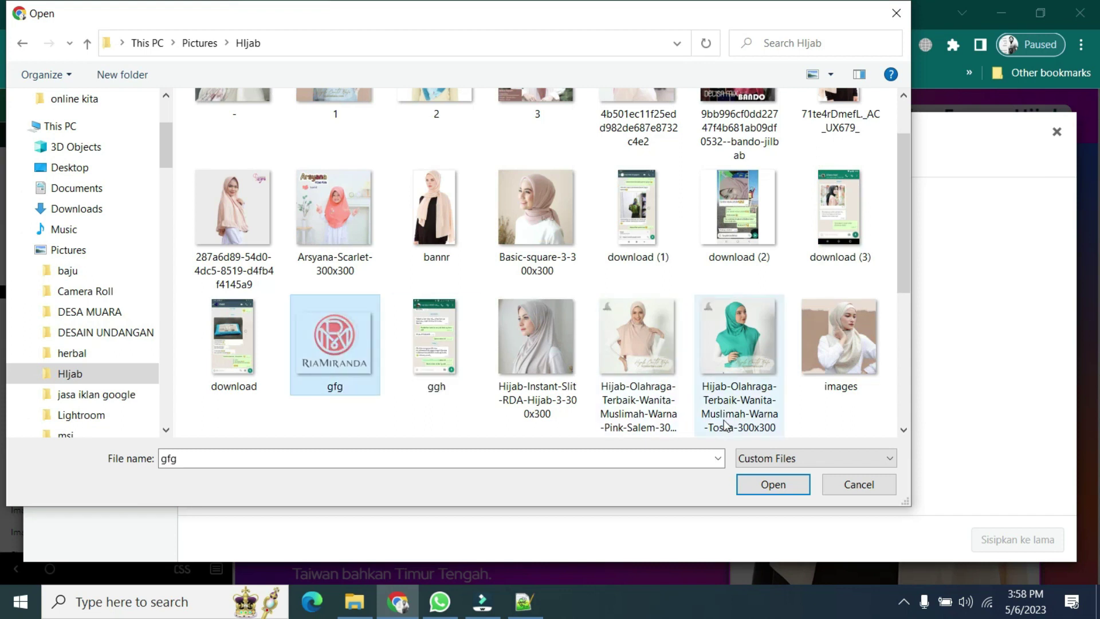
click(771, 484)
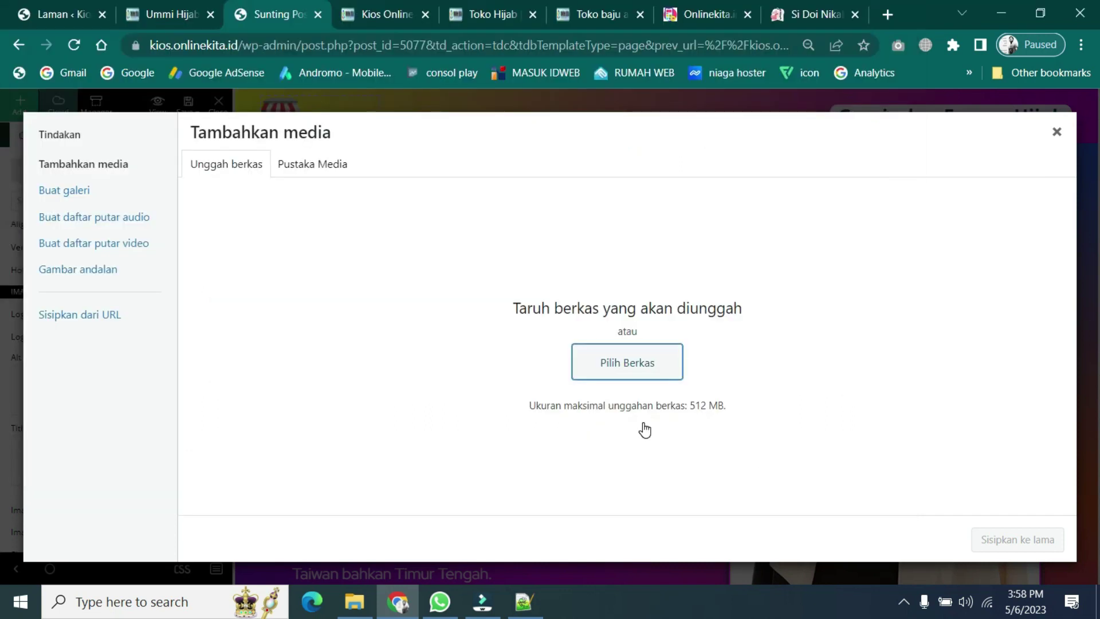
- Insert gfg as the header logo at Gambar Miniatur 150 × 150 size
scroll(1002, 432, down, 4)
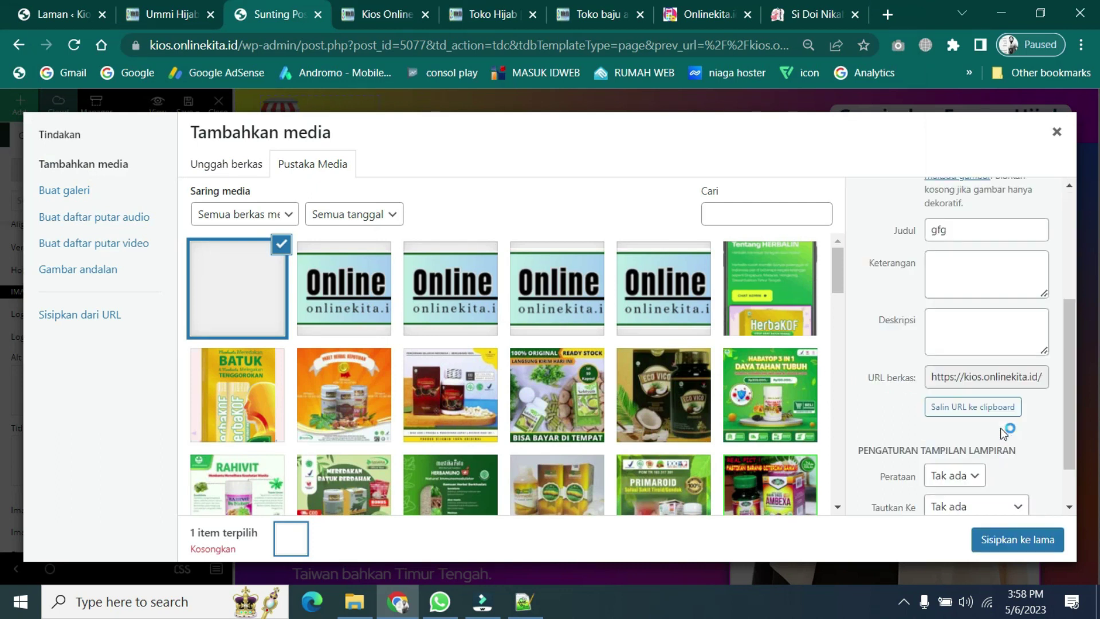
scroll(1004, 433, down, 2)
click(1032, 479)
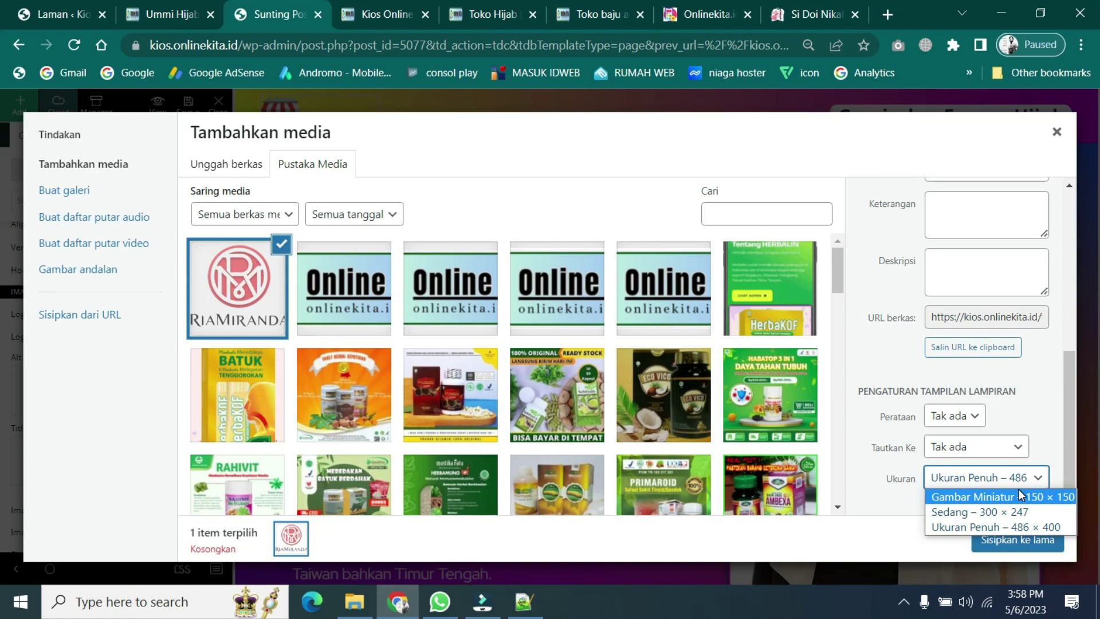
click(1019, 495)
click(1041, 539)
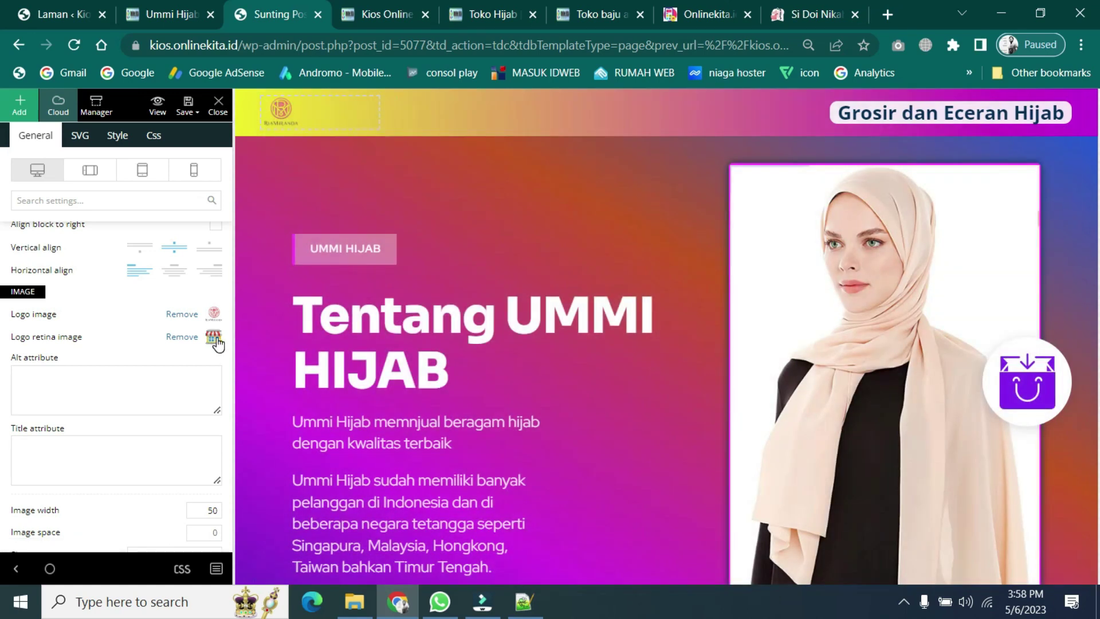
- Use the same gfg image as the Logo retina image and save the page
click(215, 340)
click(256, 291)
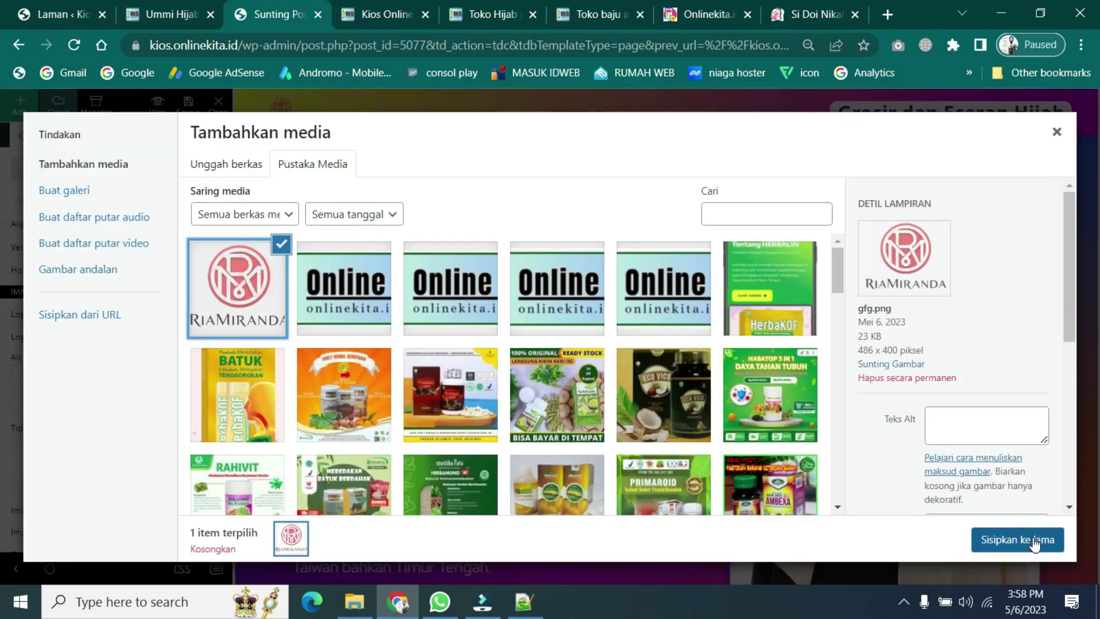
click(1026, 540)
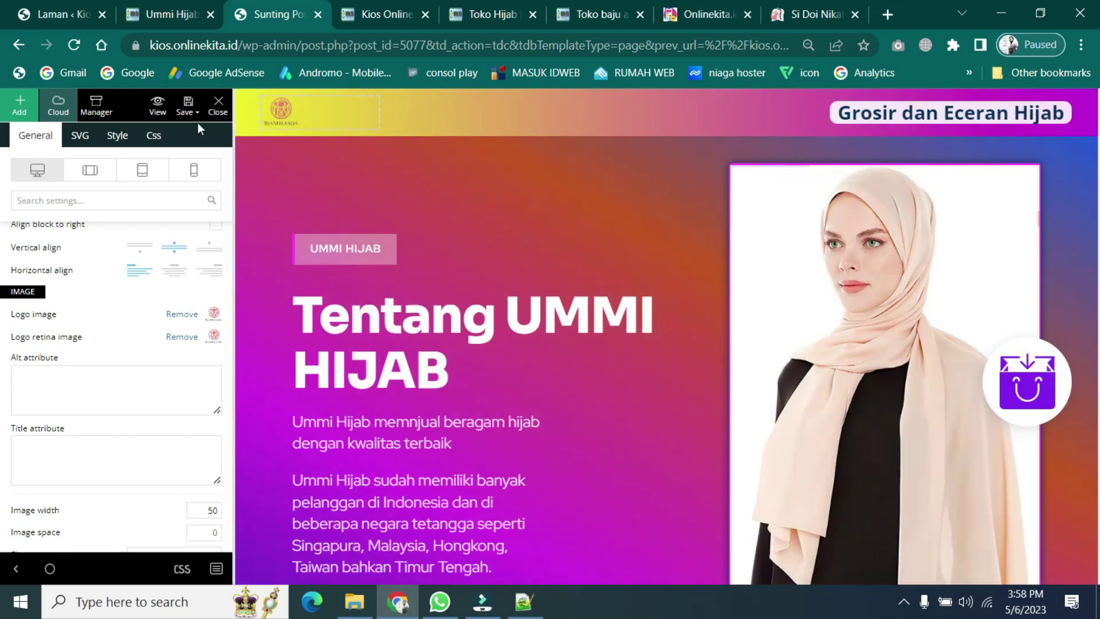
mouse_move(189, 108)
click(188, 107)
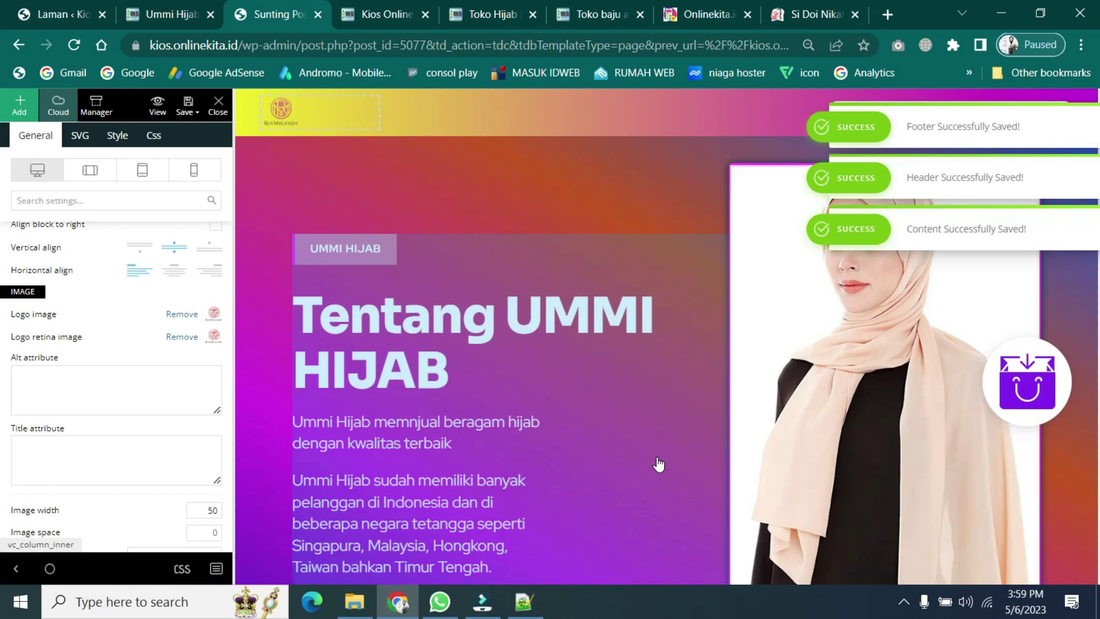
- Remove the first product card's image and start choosing a replacement
scroll(659, 465, down, 5)
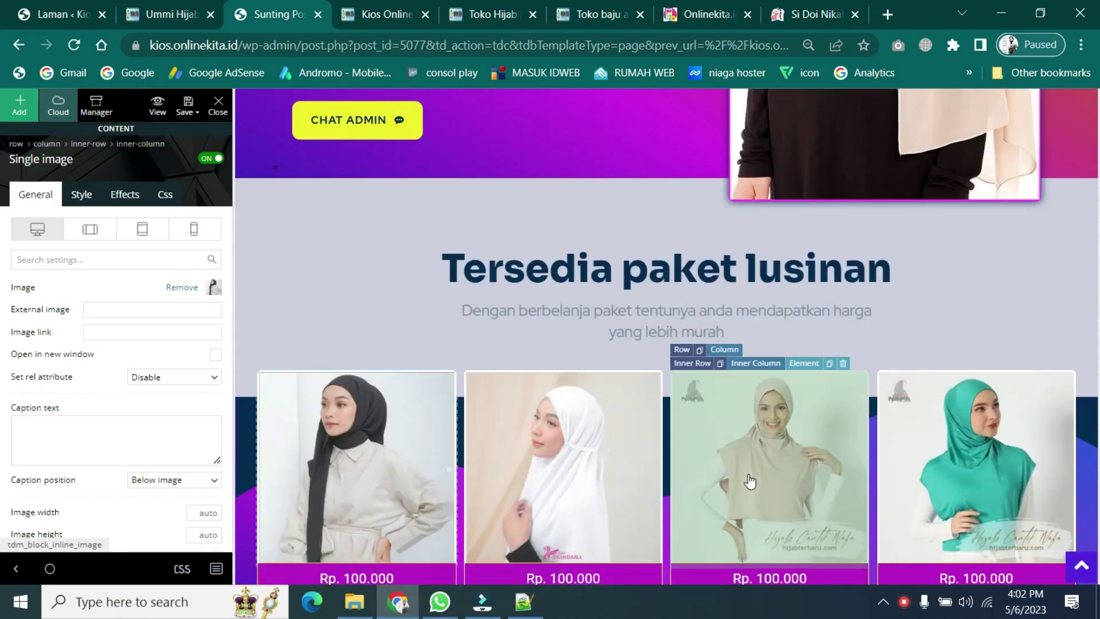
scroll(861, 461, down, 3)
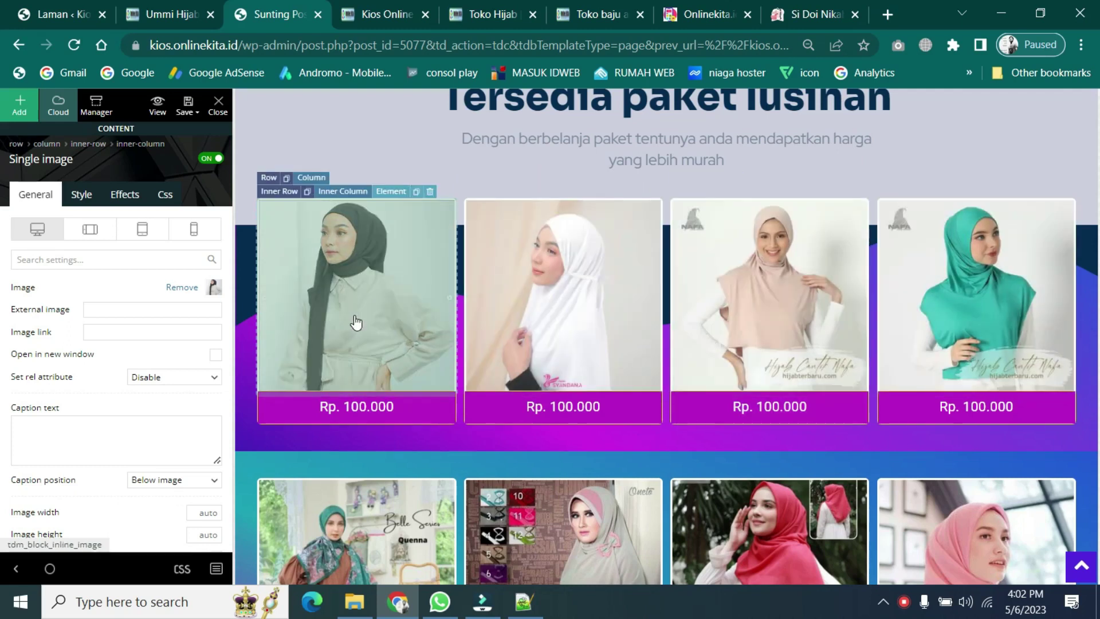
scroll(356, 322, down, 1)
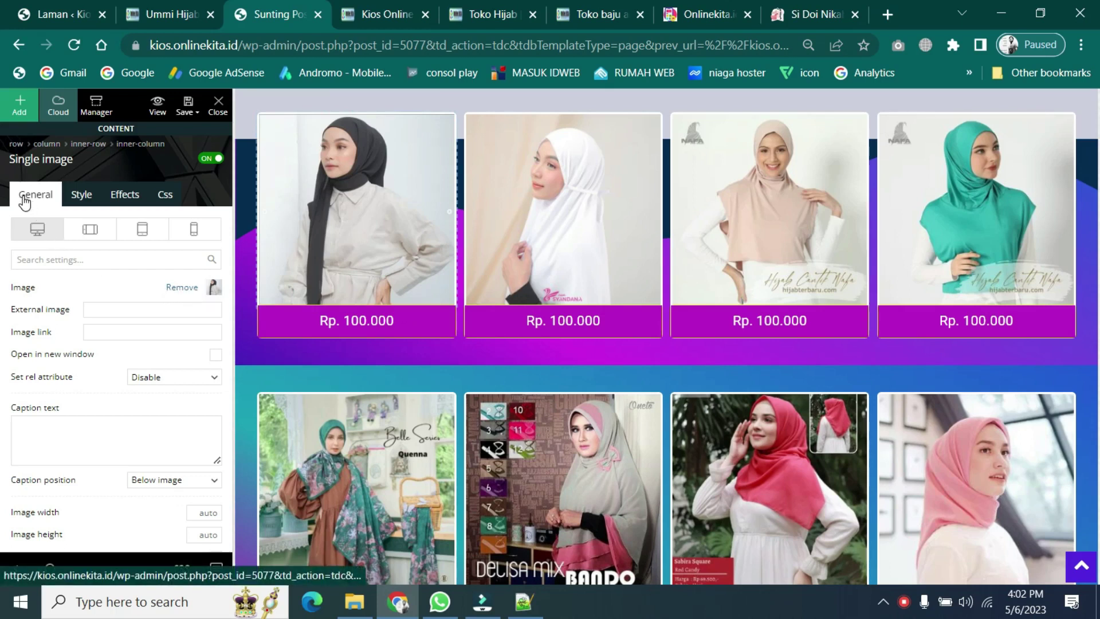
click(180, 288)
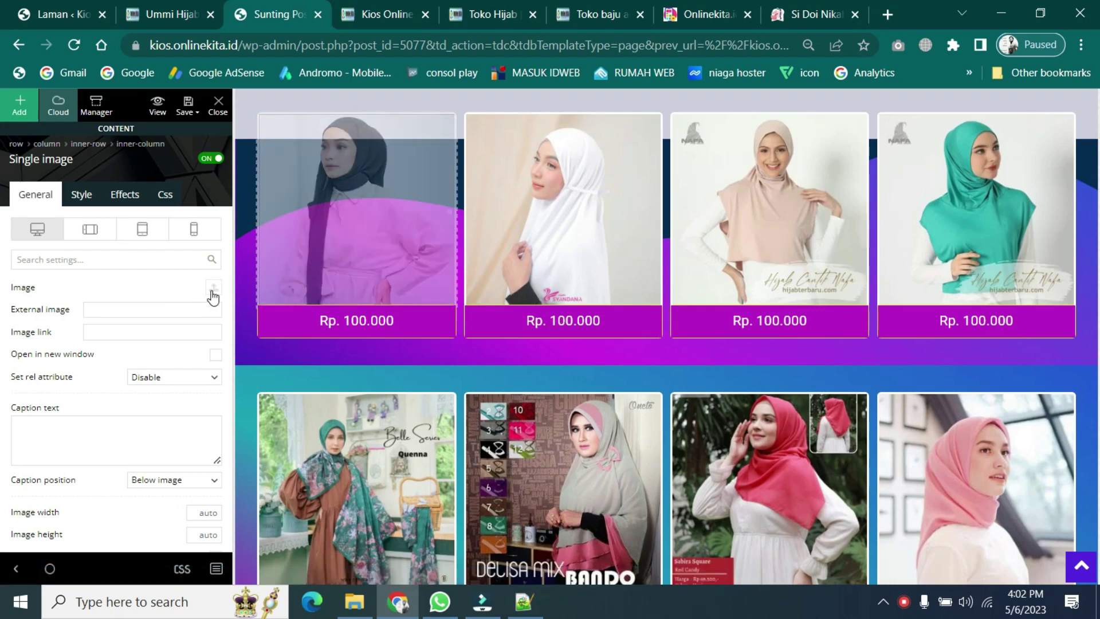
click(214, 289)
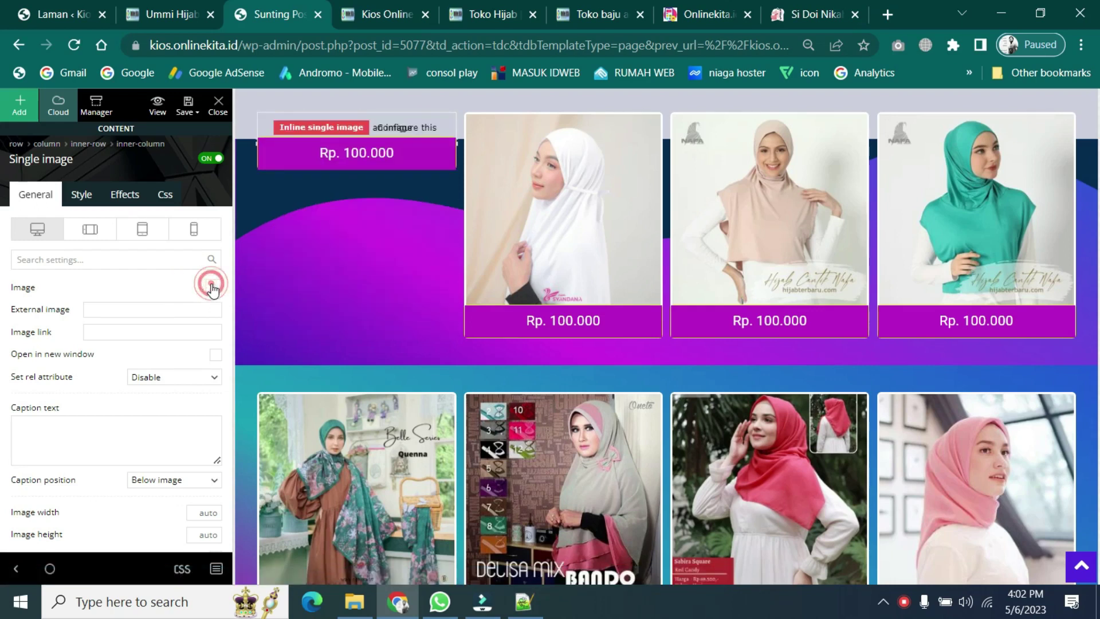
- Upload the bando-jilbab image and set its size to Ukuran Penuh – 300 × 300
click(224, 166)
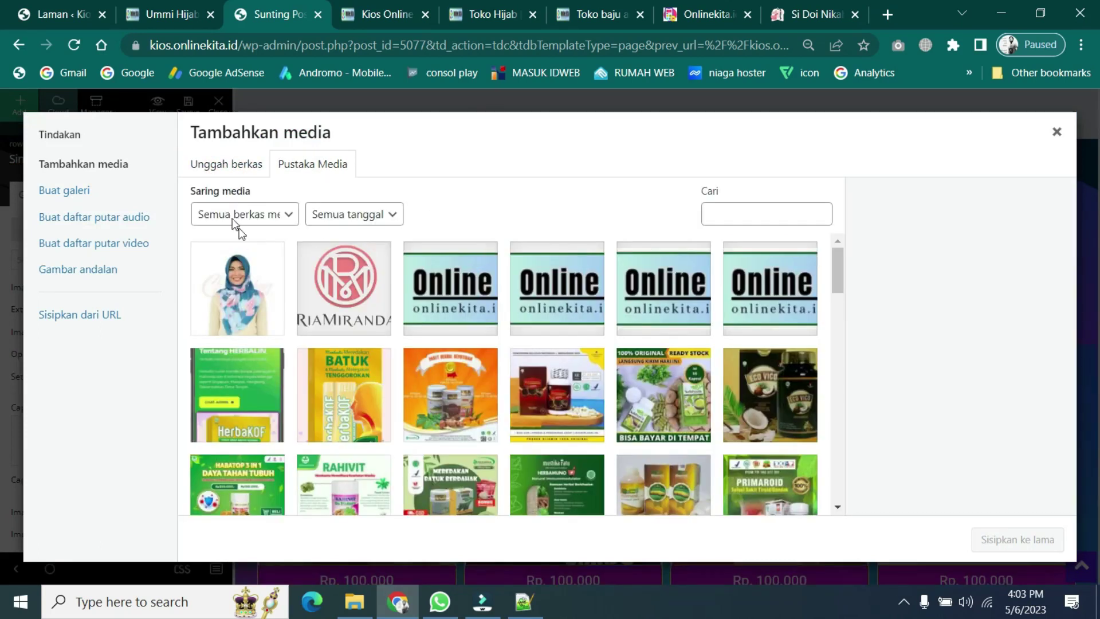
click(227, 171)
click(641, 366)
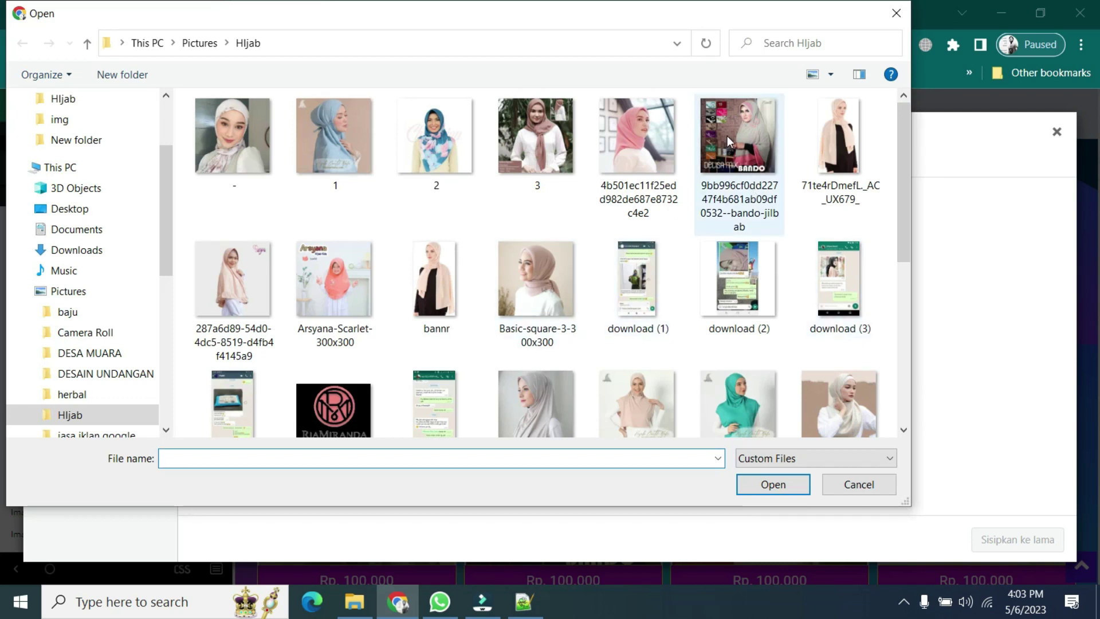
scroll(831, 343, down, 1)
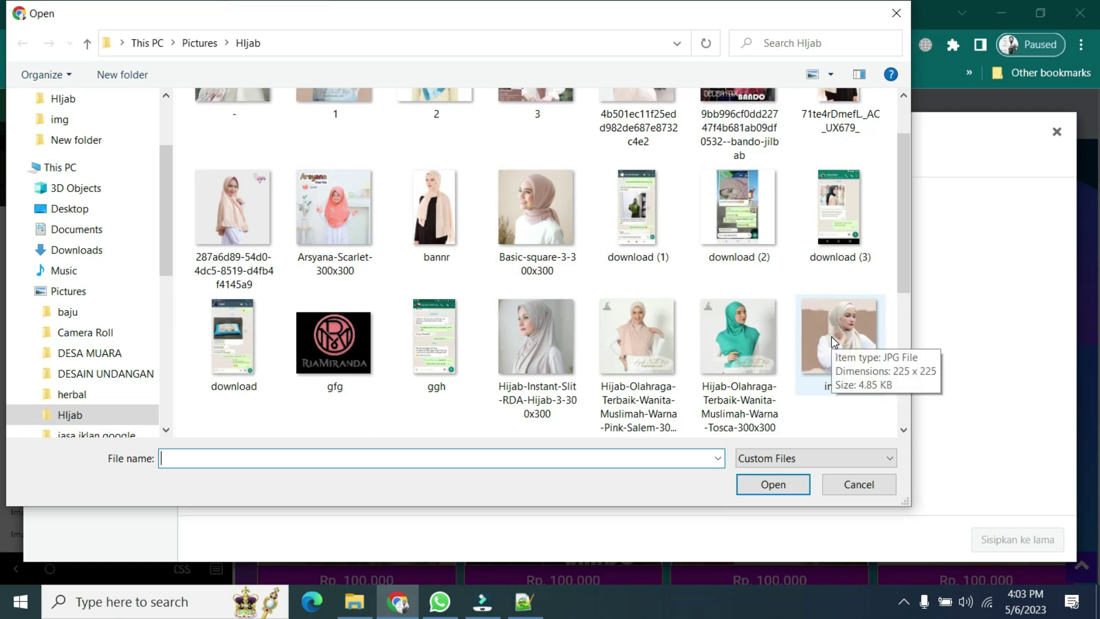
scroll(807, 312, up, 1)
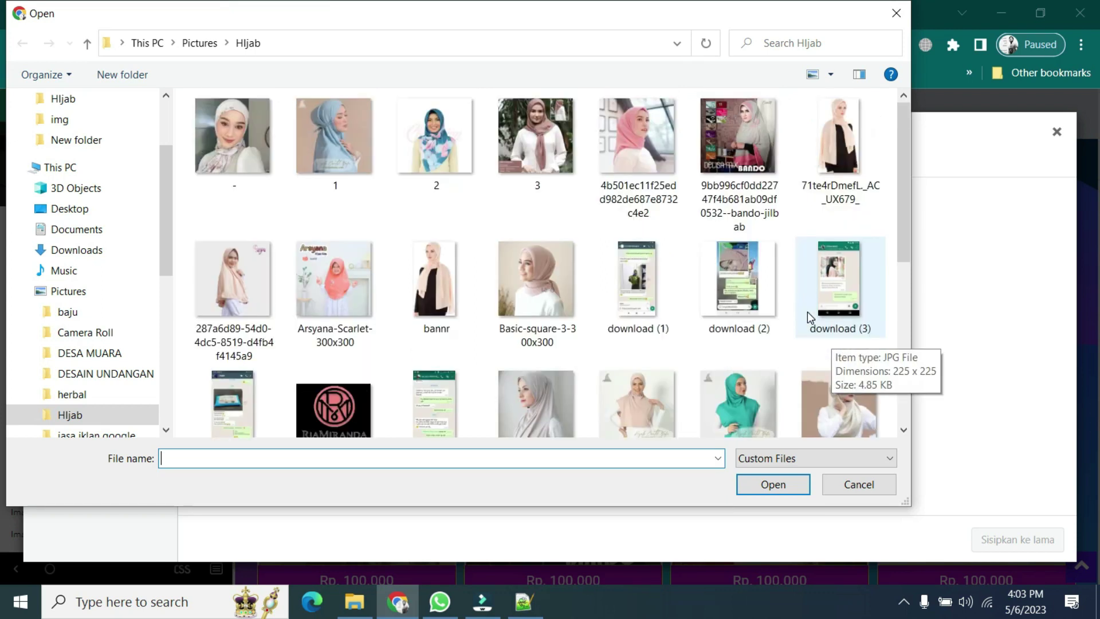
click(731, 132)
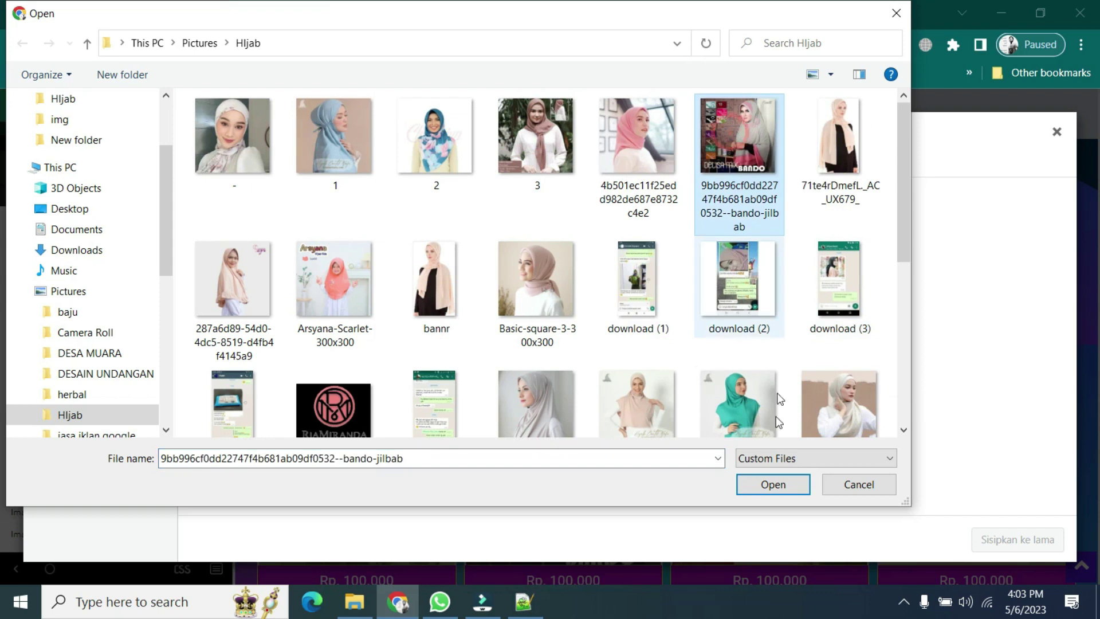
click(772, 488)
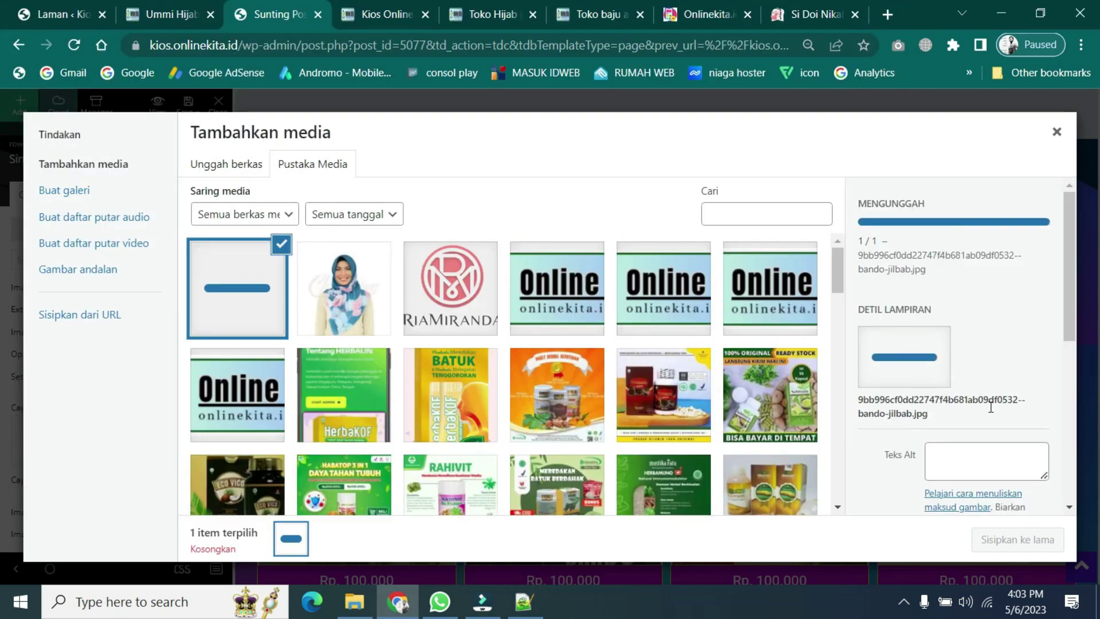
scroll(989, 407, down, 10)
click(1018, 479)
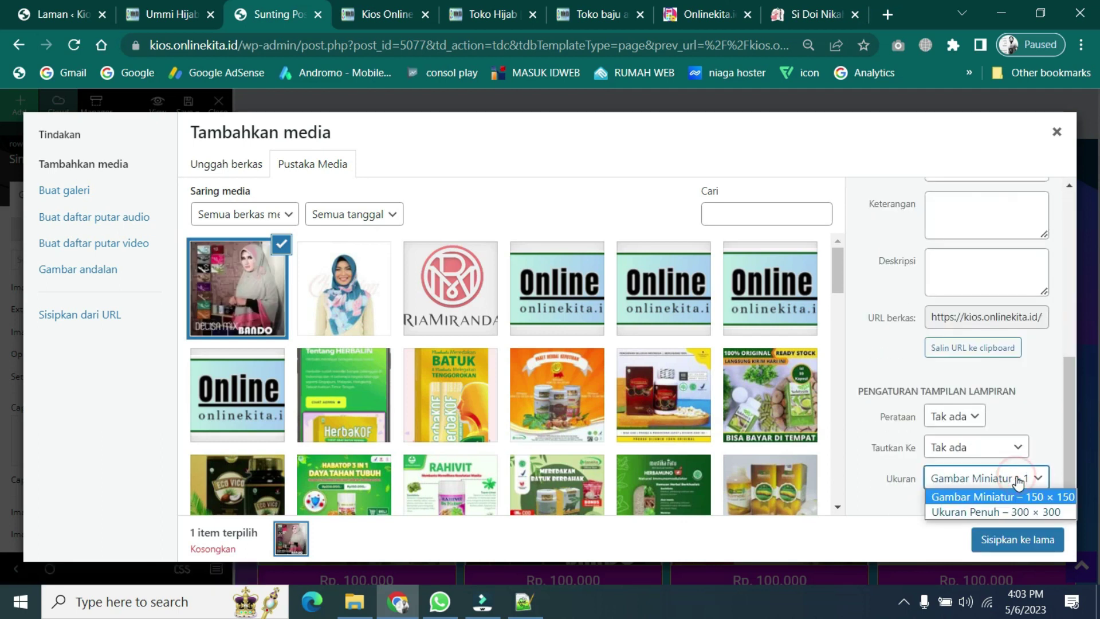
click(1019, 512)
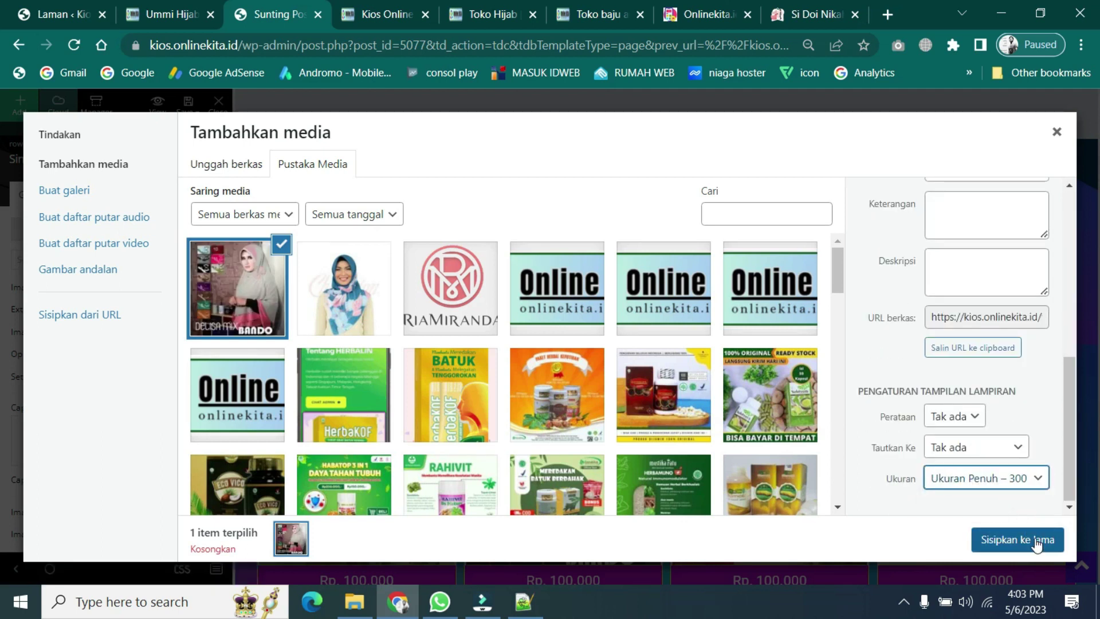
- Insert the Delisa Mix Bando photo into the first card and open media for the second card
click(1037, 542)
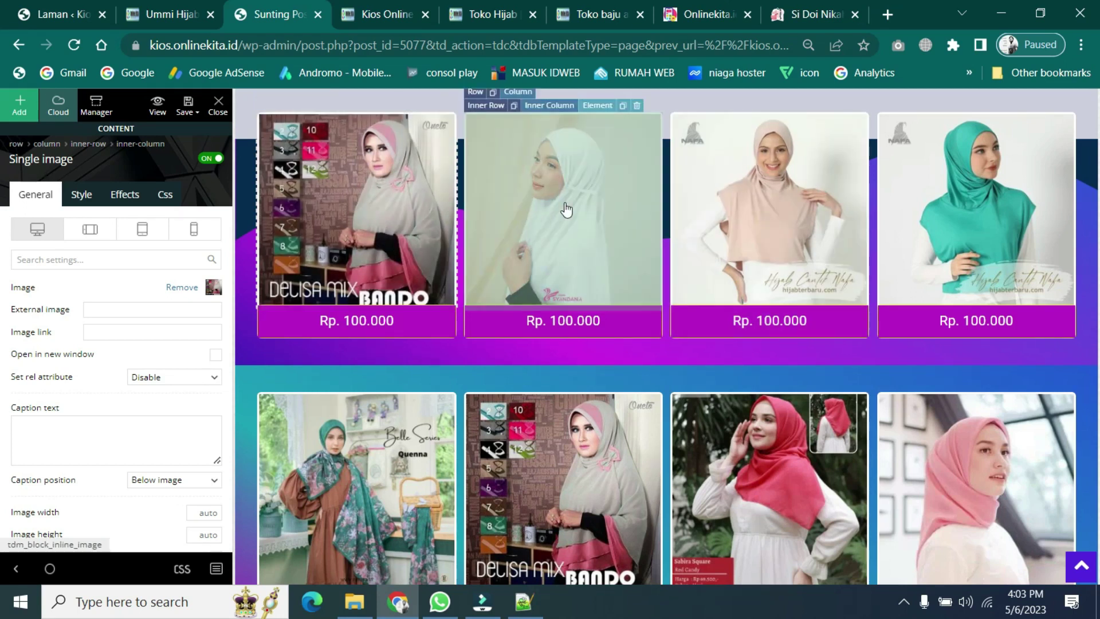
click(566, 206)
click(214, 289)
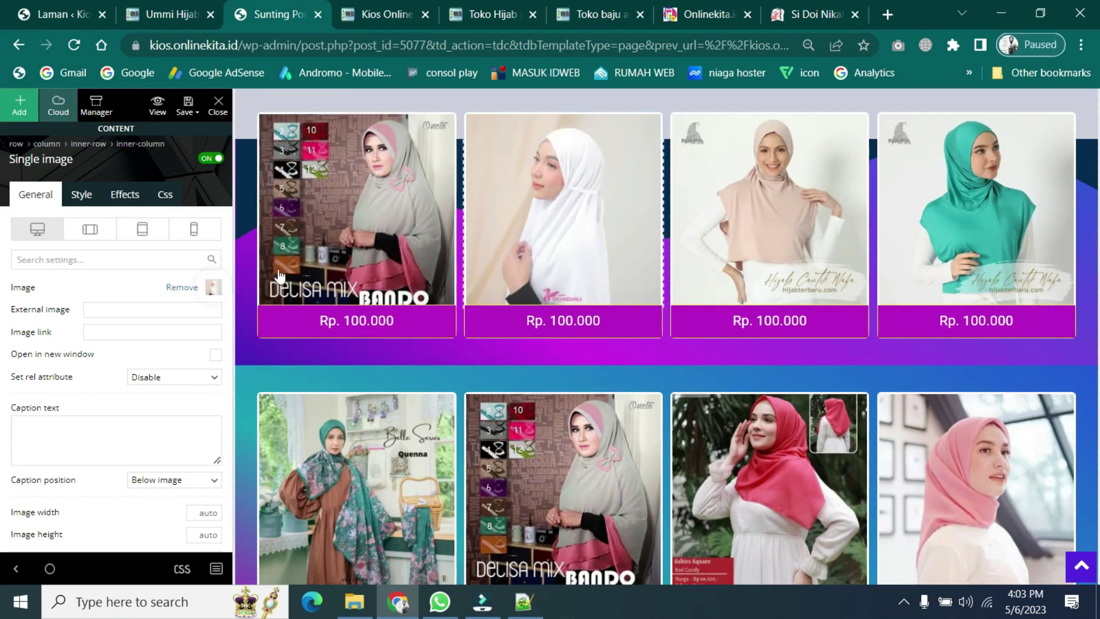
- Insert the floral-scarf 2.jpg photo into the second card at full 300×300 size
click(348, 289)
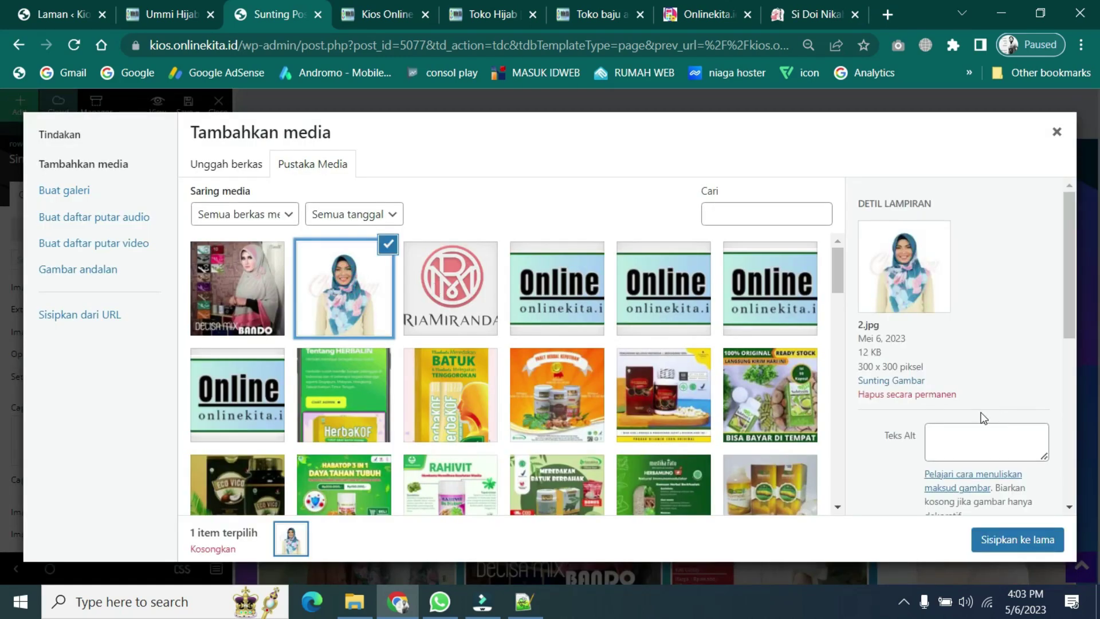
scroll(975, 499, down, 2)
click(1015, 483)
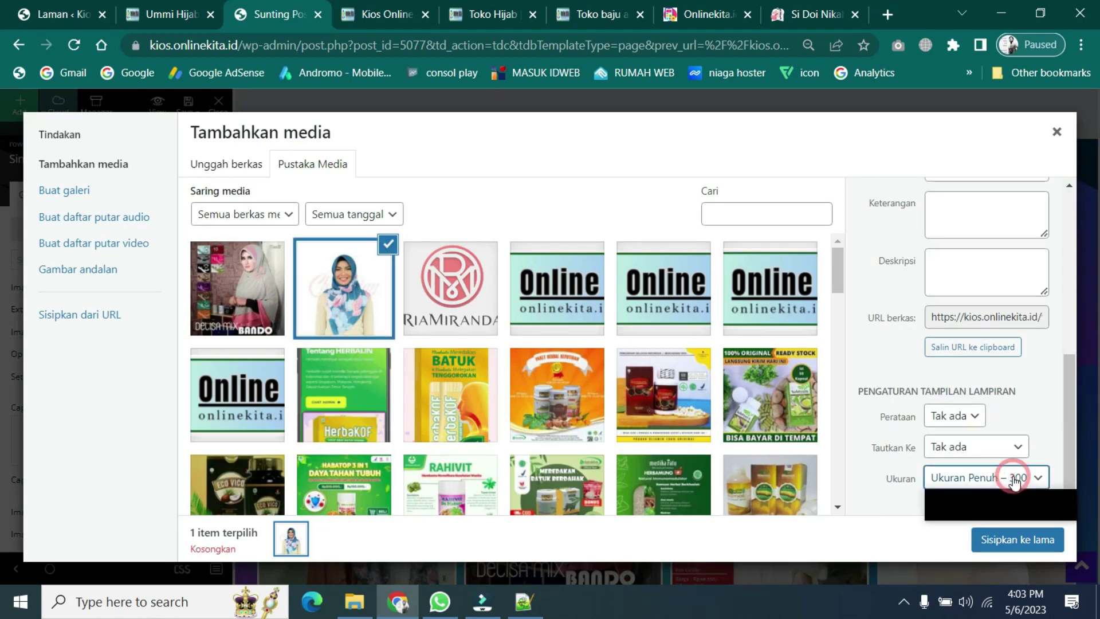
click(1019, 512)
click(1018, 539)
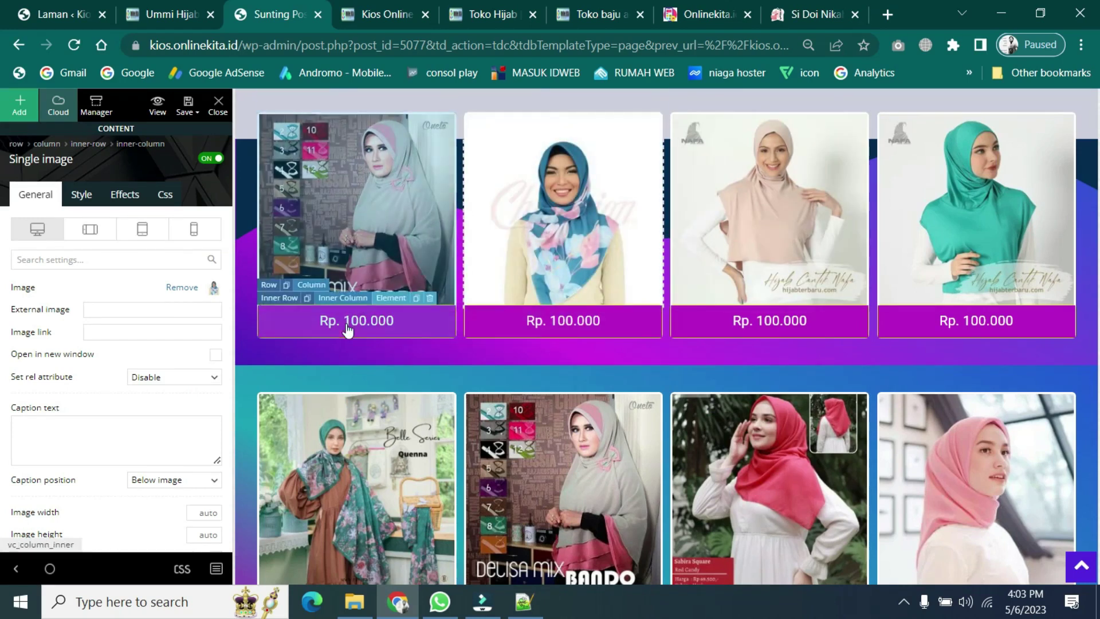
- Edit the first two price buttons to Rp. 120.000 and Rp. 130.000 and save all
click(348, 330)
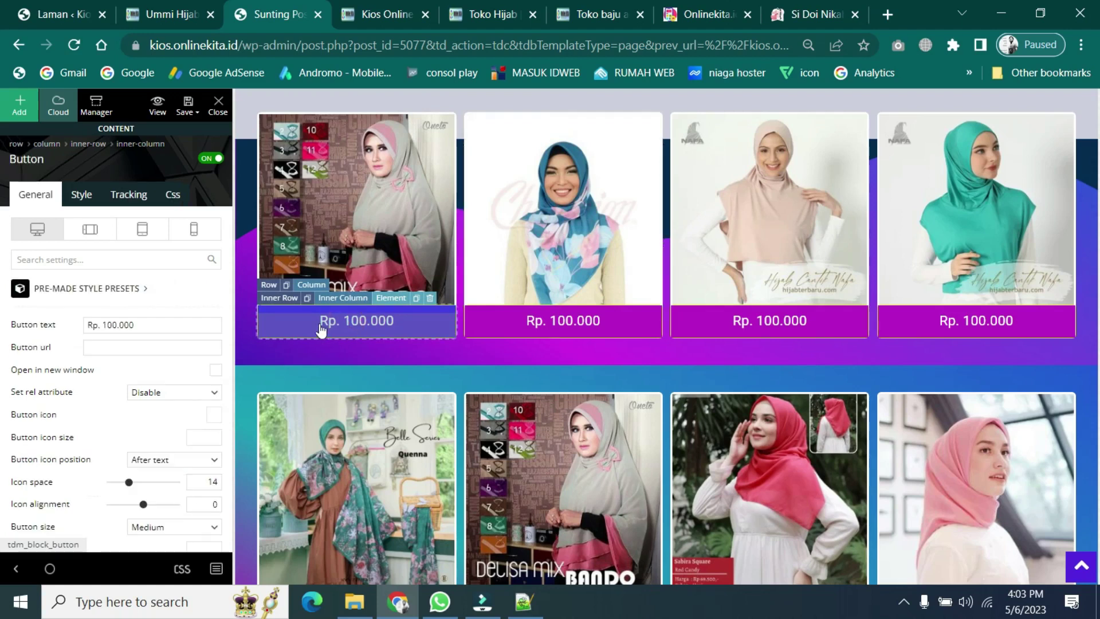
click(140, 324)
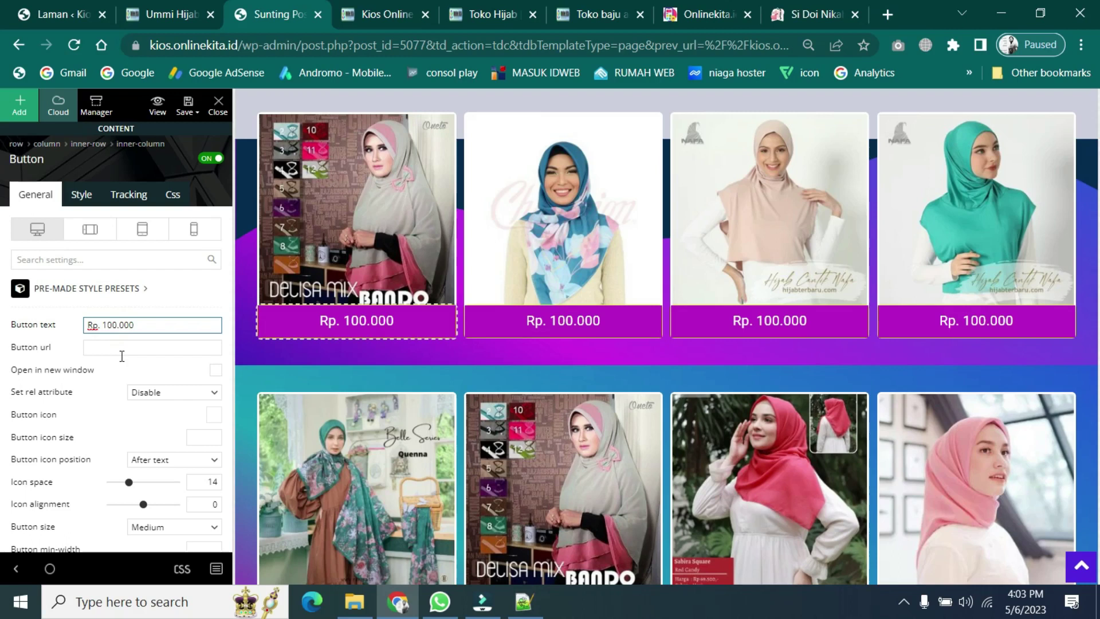
text(2)
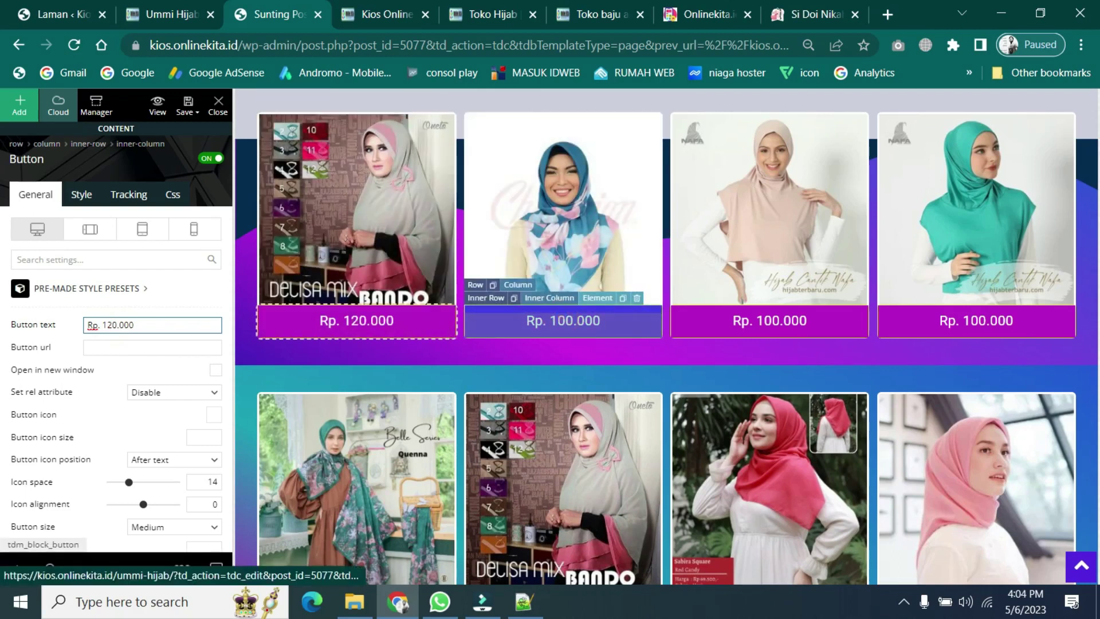
drag(111, 326, 102, 325)
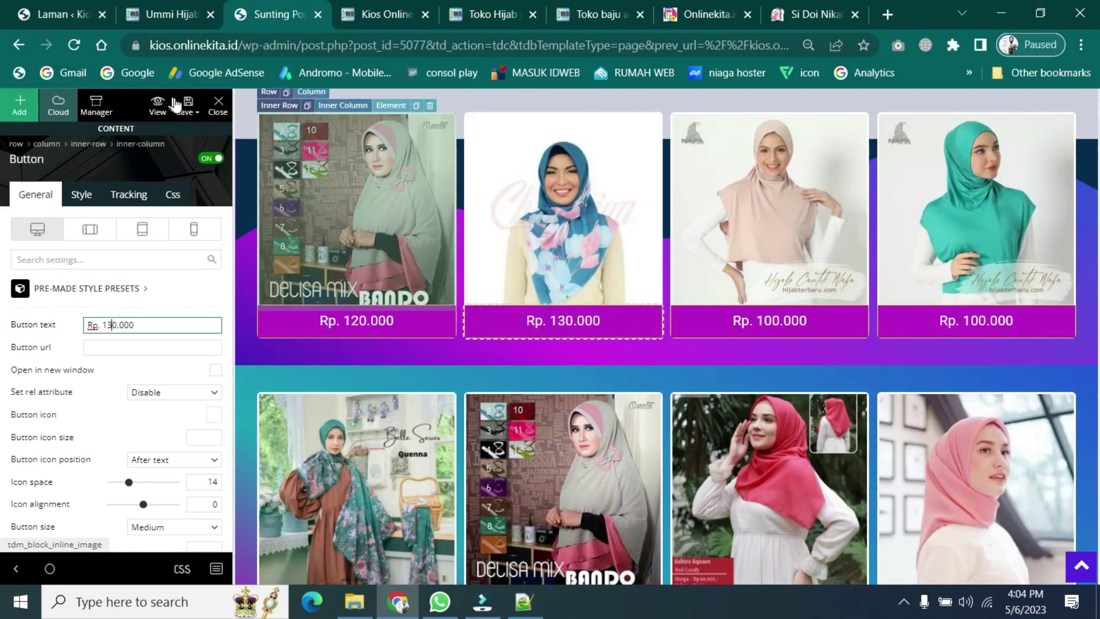
click(188, 106)
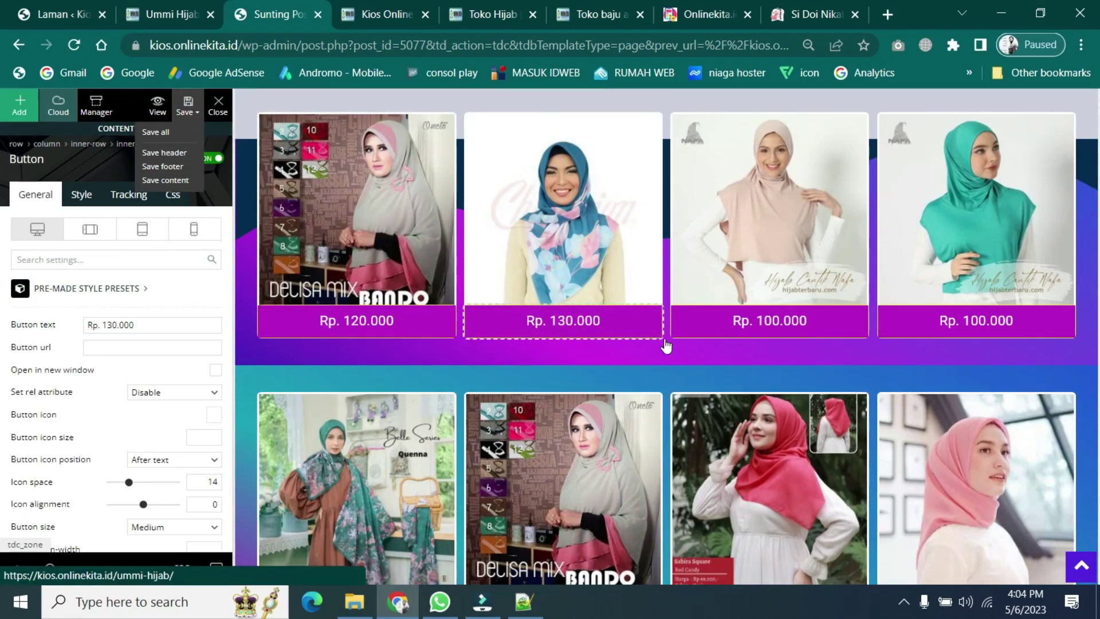
click(159, 7)
- Reload the live page and check the Delisa Mix Bando and floral-scarf cards at Rp. 120.000 and Rp. 130.000
scroll(428, 281, up, 5)
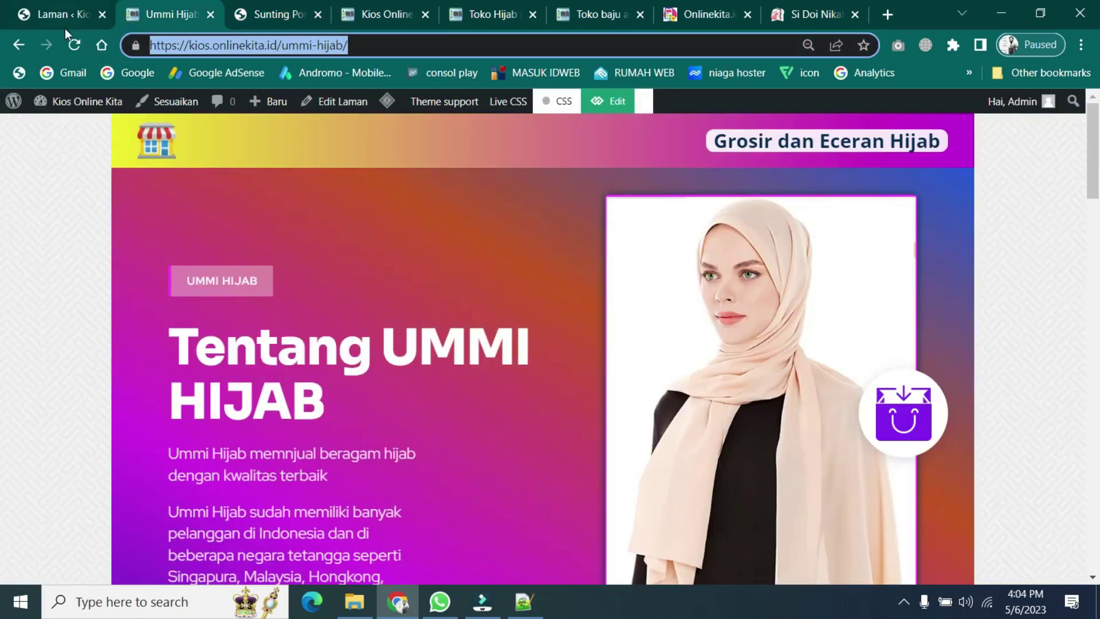
click(71, 46)
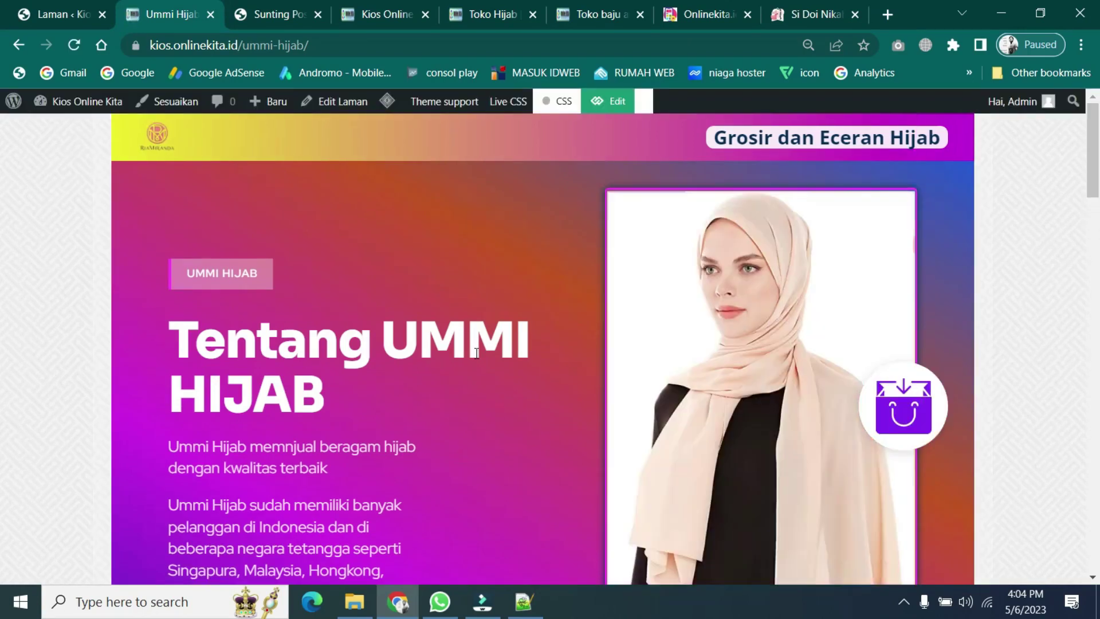
scroll(476, 353, down, 9)
scroll(476, 353, down, 5)
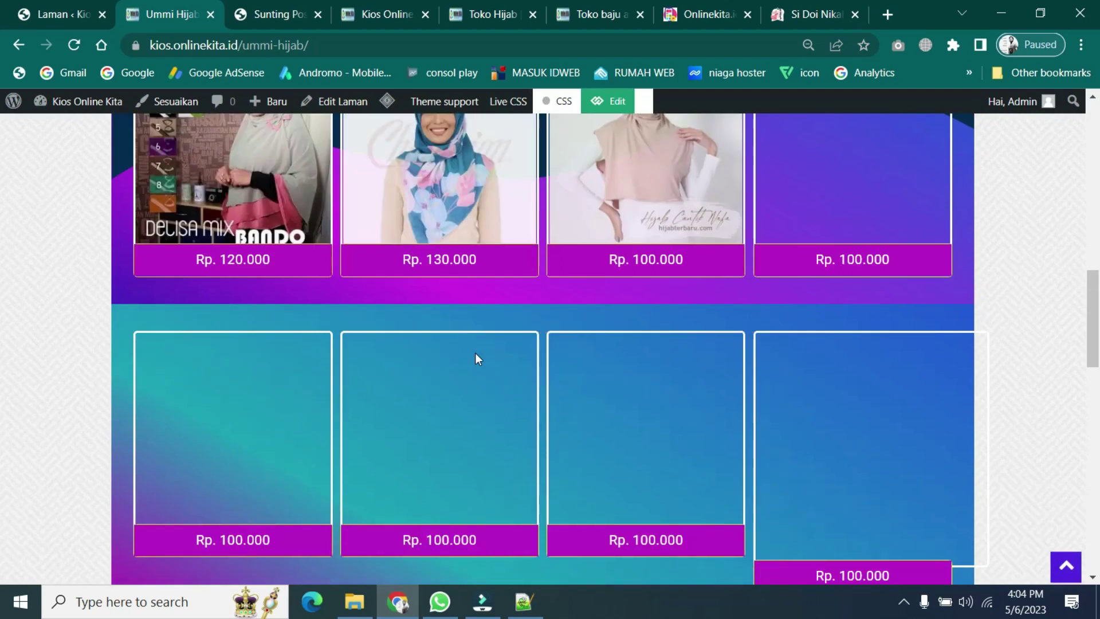
scroll(219, 326, up, 3)
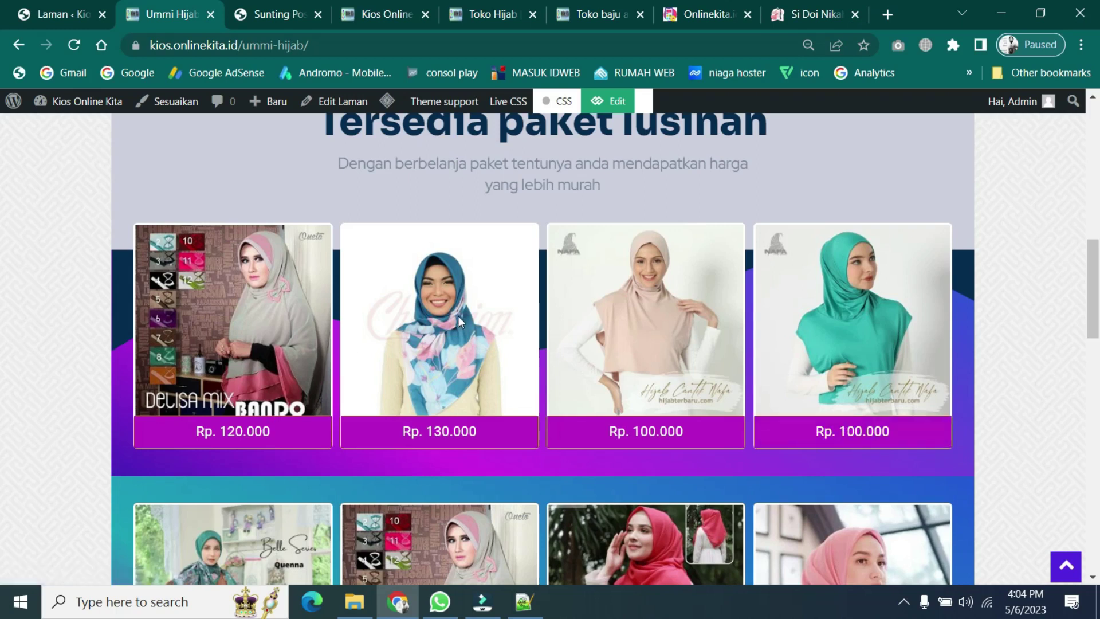
scroll(458, 316, up, 10)
scroll(459, 321, down, 10)
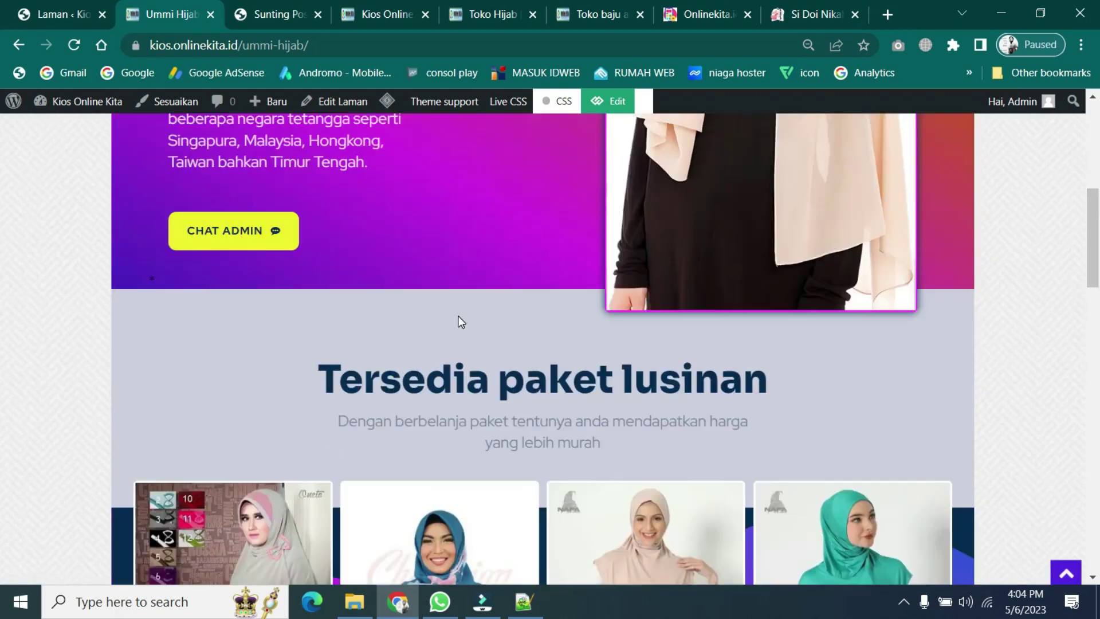
scroll(459, 315, down, 7)
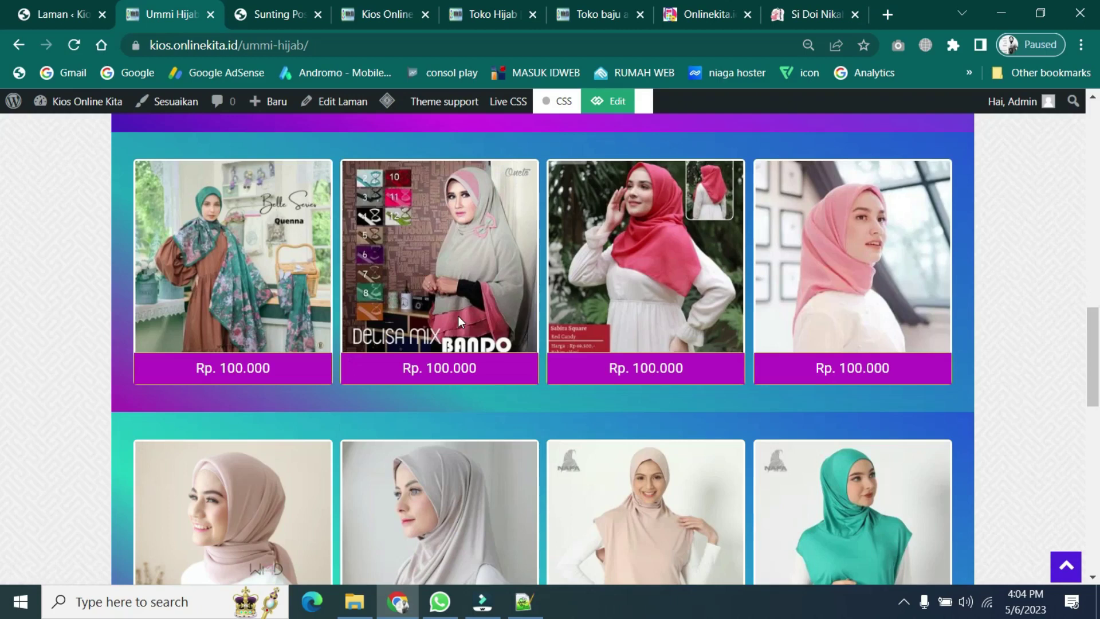
scroll(458, 321, up, 10)
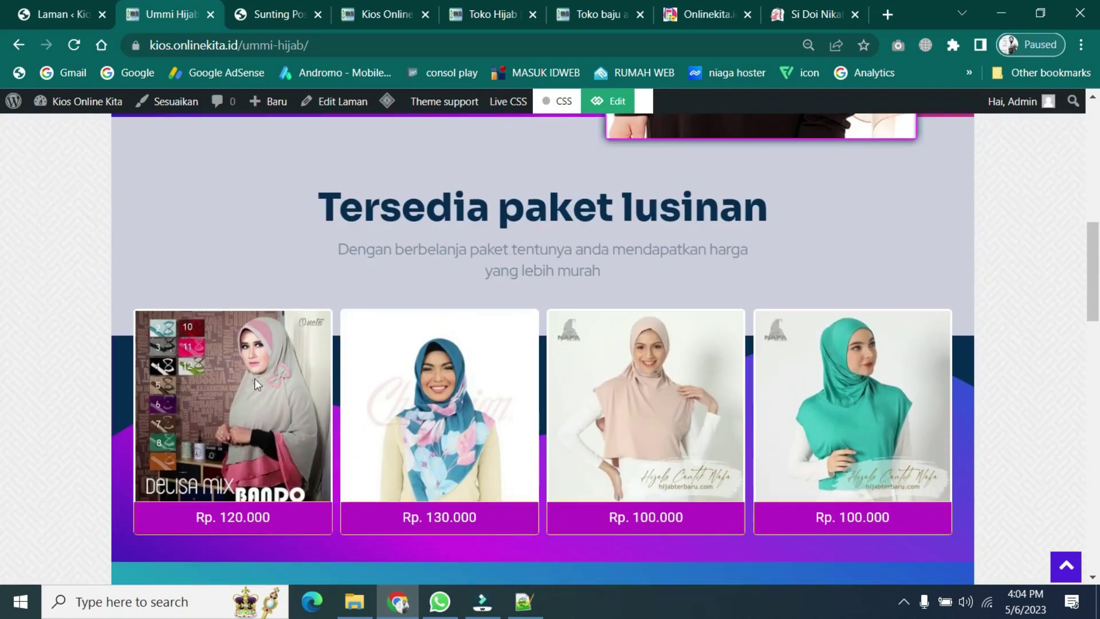
scroll(530, 382, up, 8)
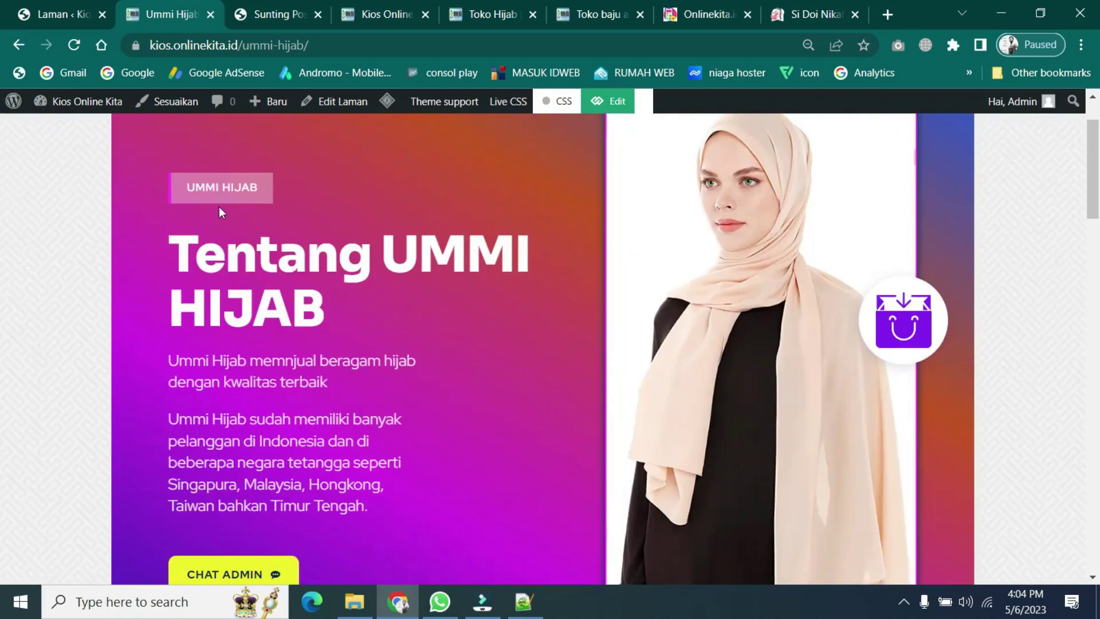
scroll(281, 388, down, 10)
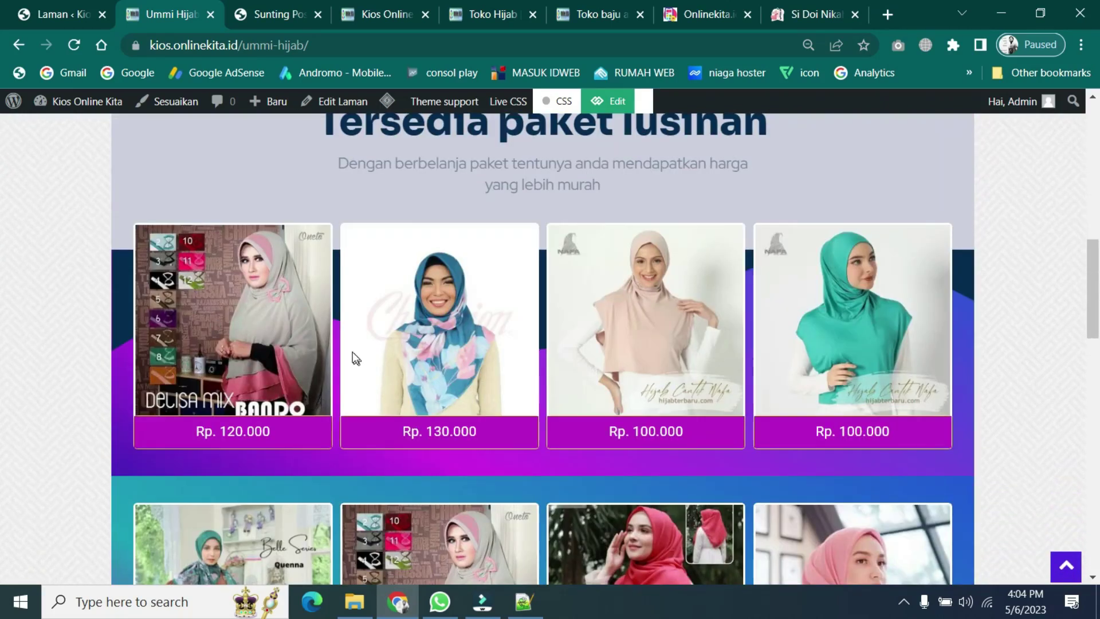
- Back in the Sunting Post editor, scroll to the third row of Rp. 100.000 hijab cards
click(262, 16)
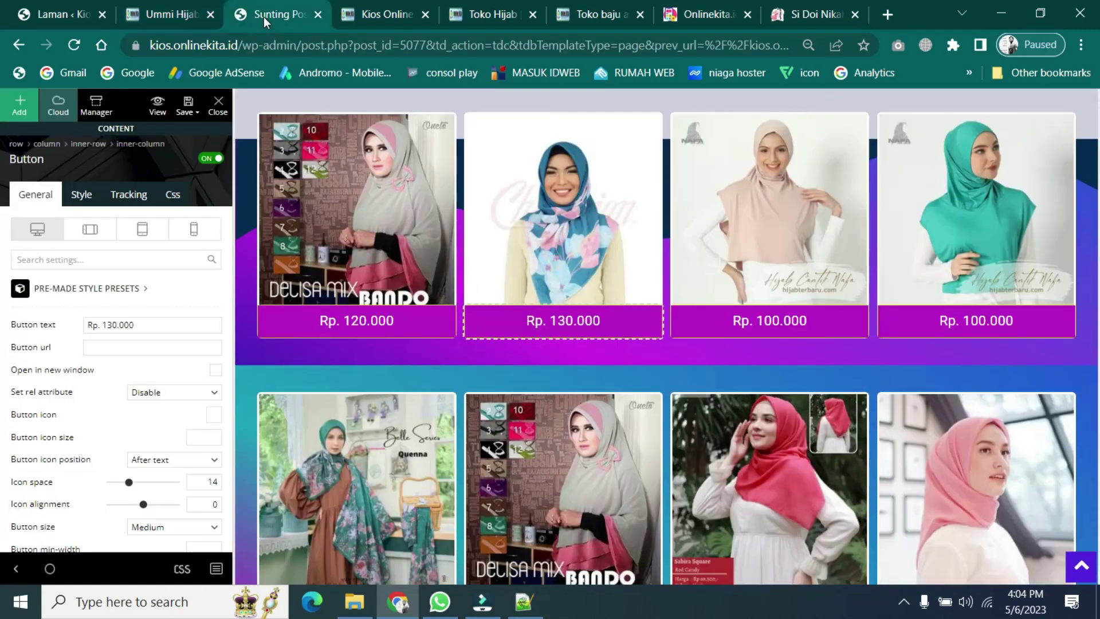
scroll(627, 401, down, 4)
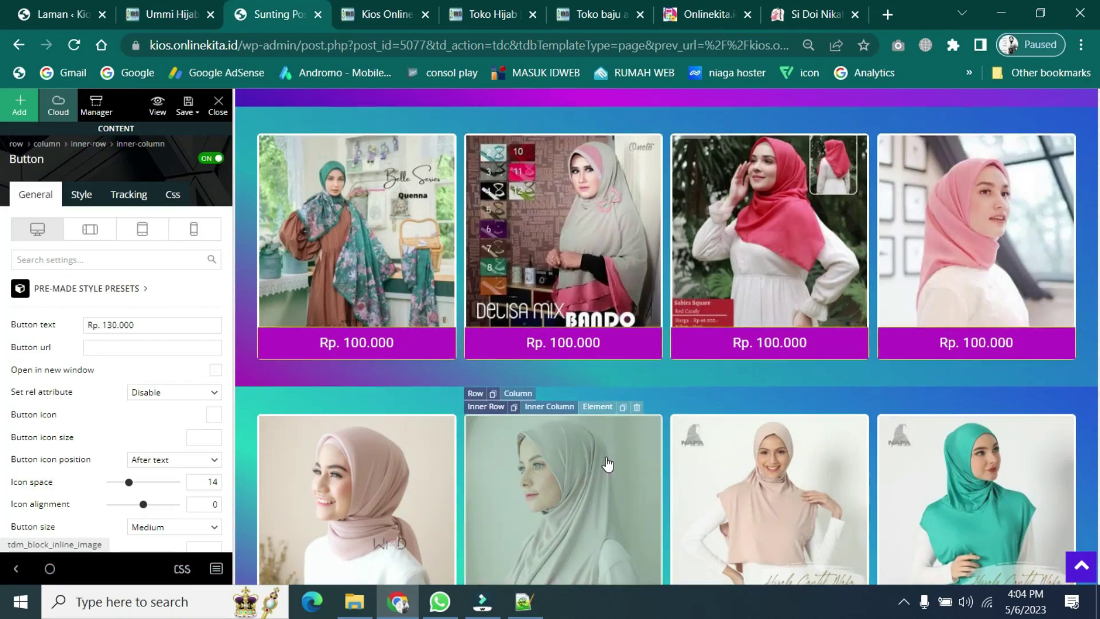
scroll(606, 462, down, 3)
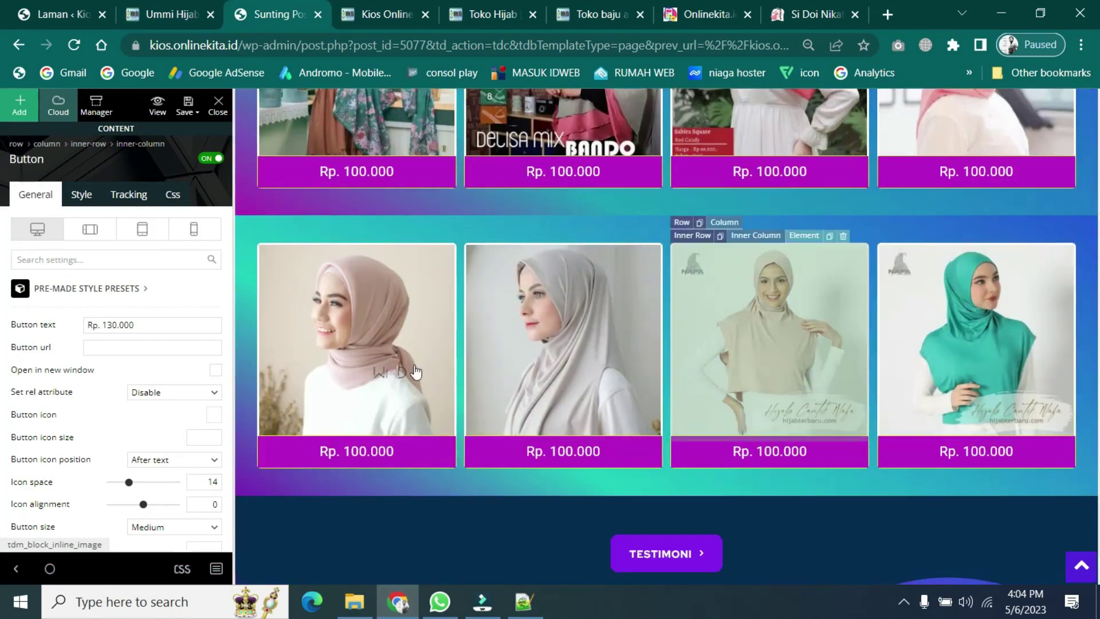
scroll(687, 348, up, 7)
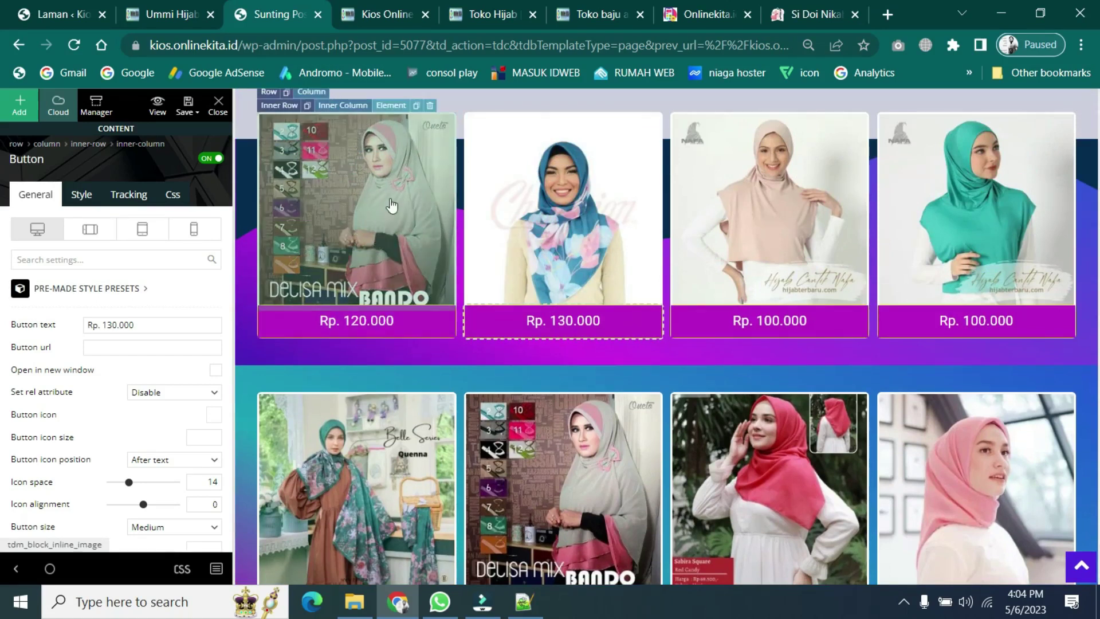
scroll(590, 381, down, 9)
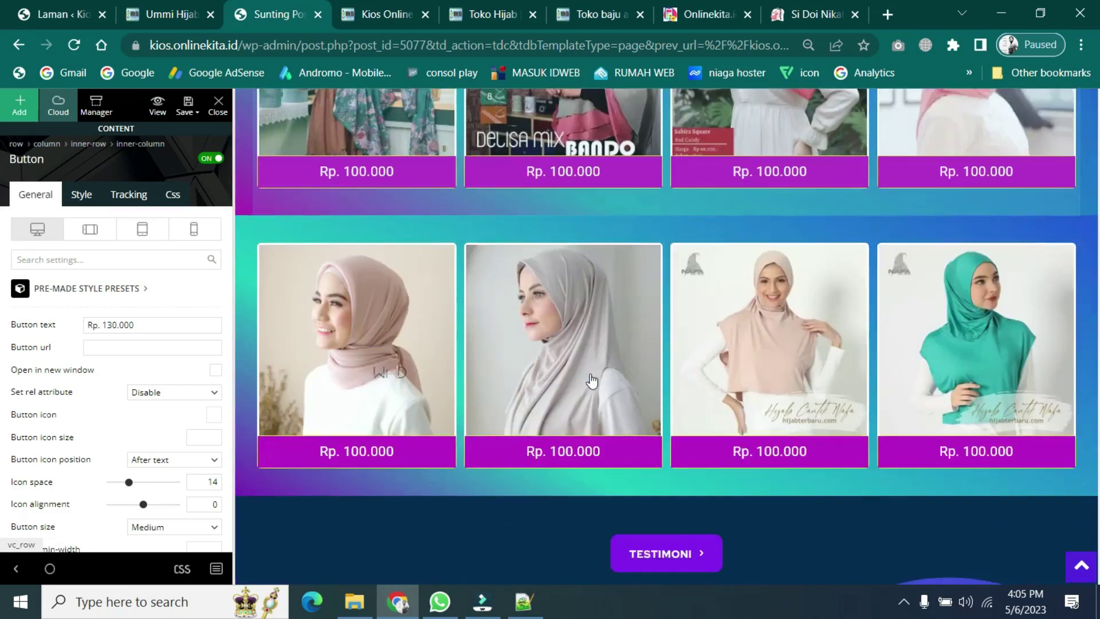
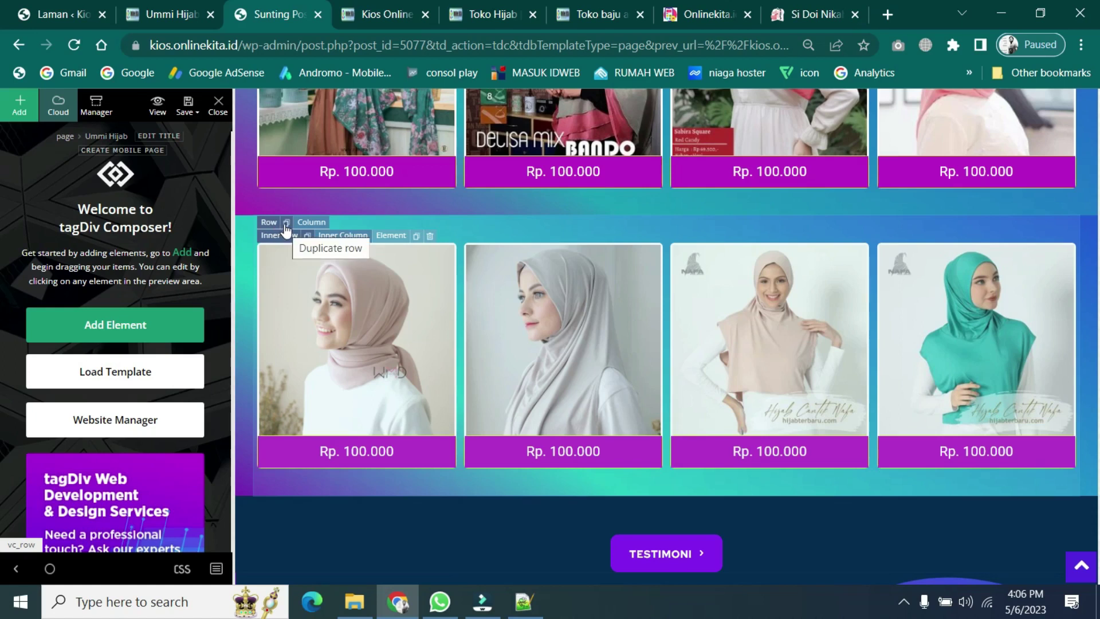
- Clone the row of four Rp. 100.000 hijab cards, then switch to the mobile preview
click(286, 224)
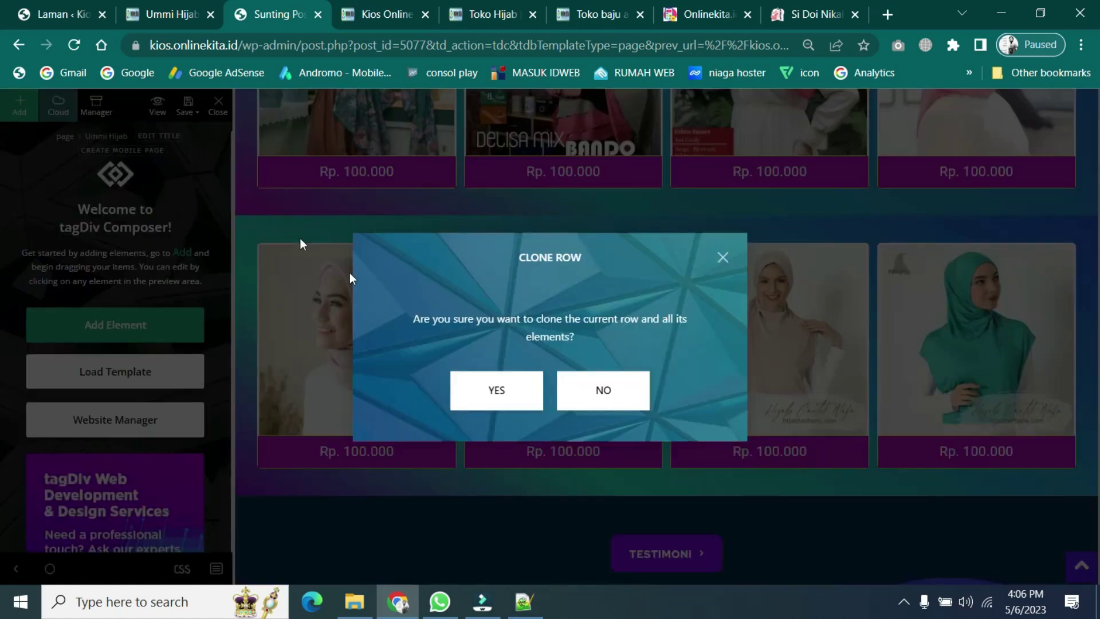
click(509, 389)
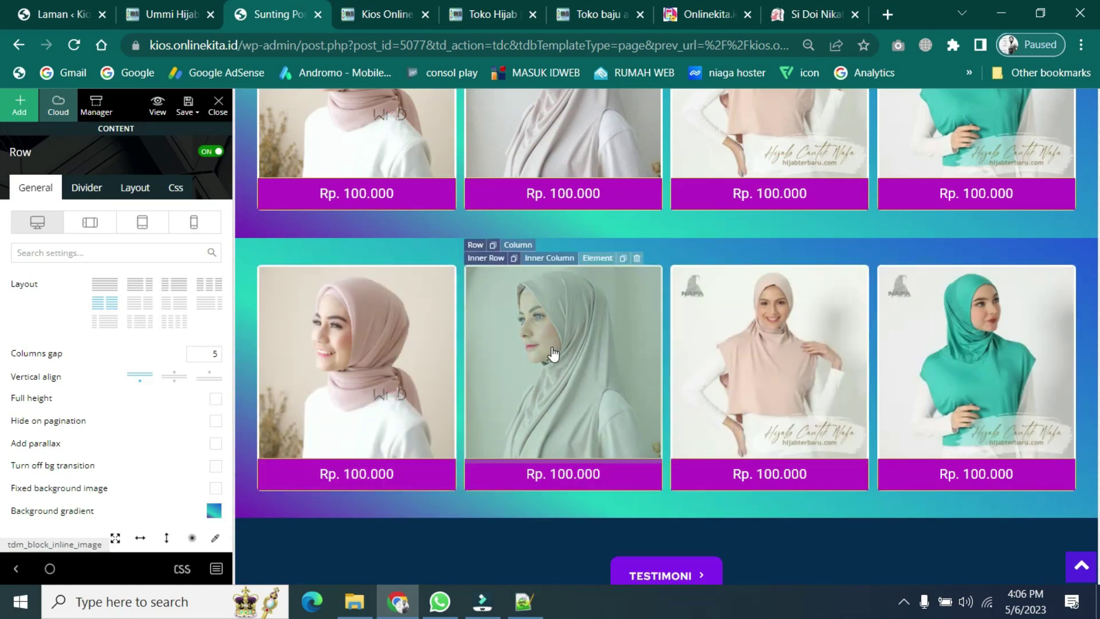
click(191, 223)
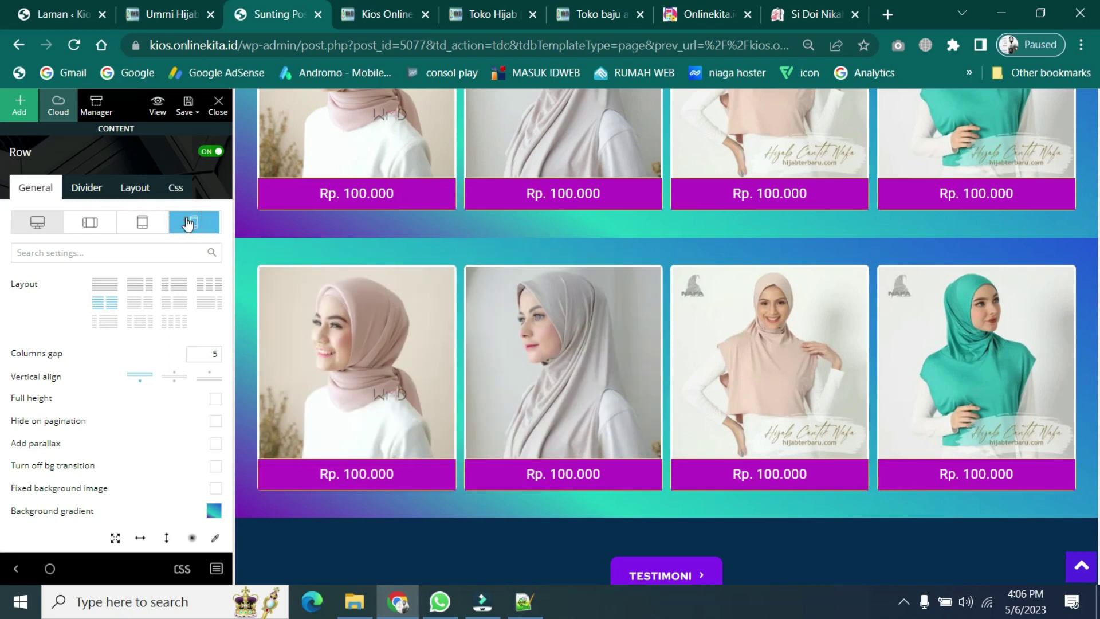
- Scroll the mobile preview to check both Rp. 100.000 rows, then return to desktop layout
scroll(649, 397, up, 10)
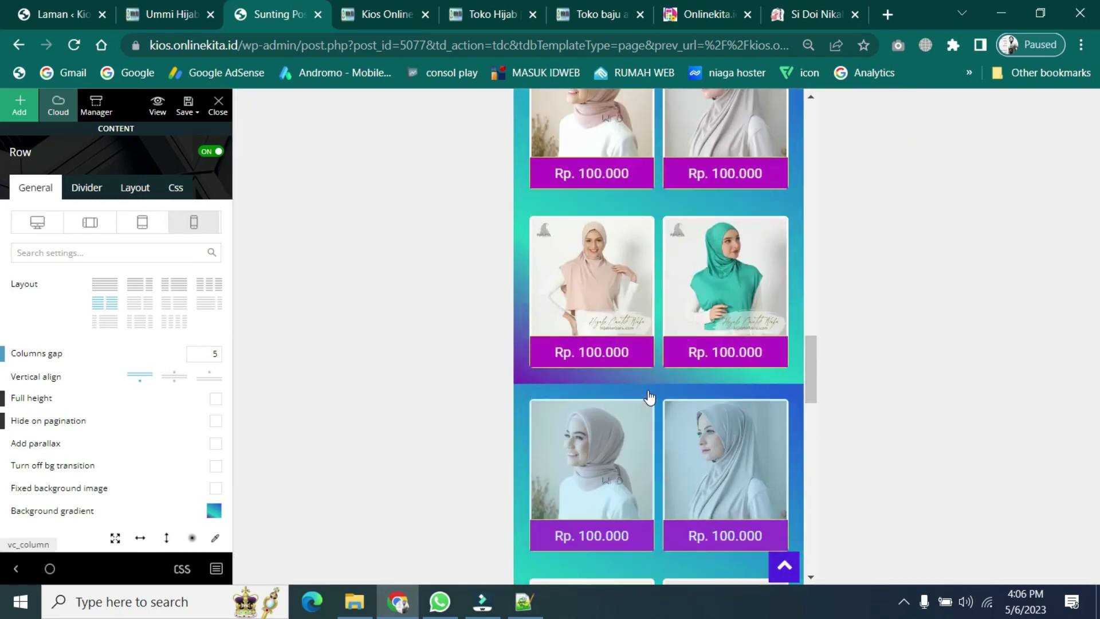
scroll(649, 397, up, 10)
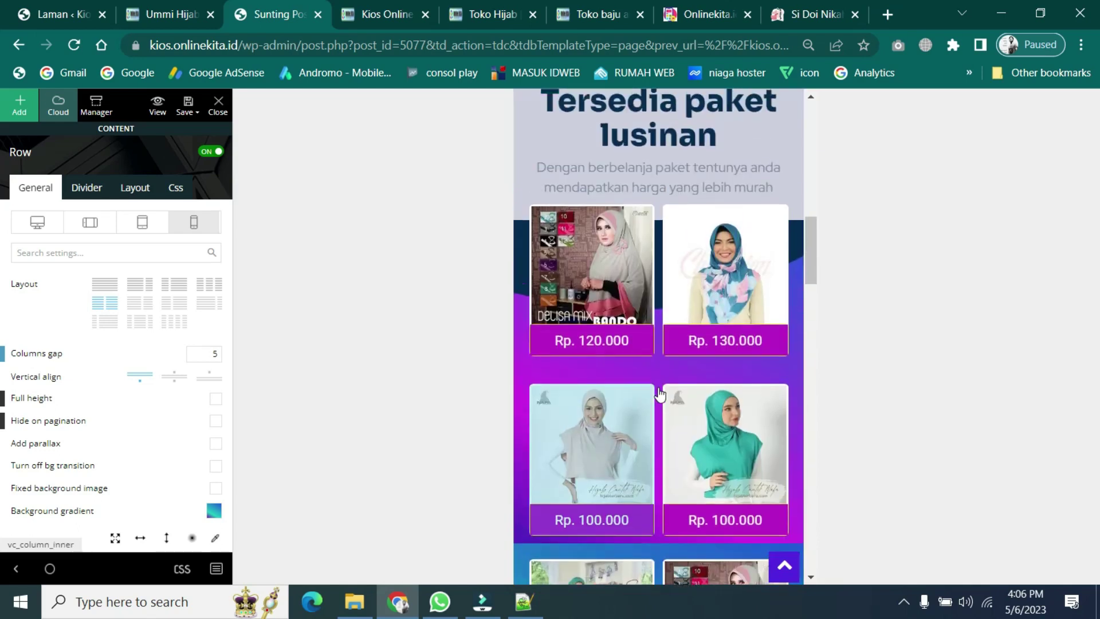
scroll(660, 394, up, 1)
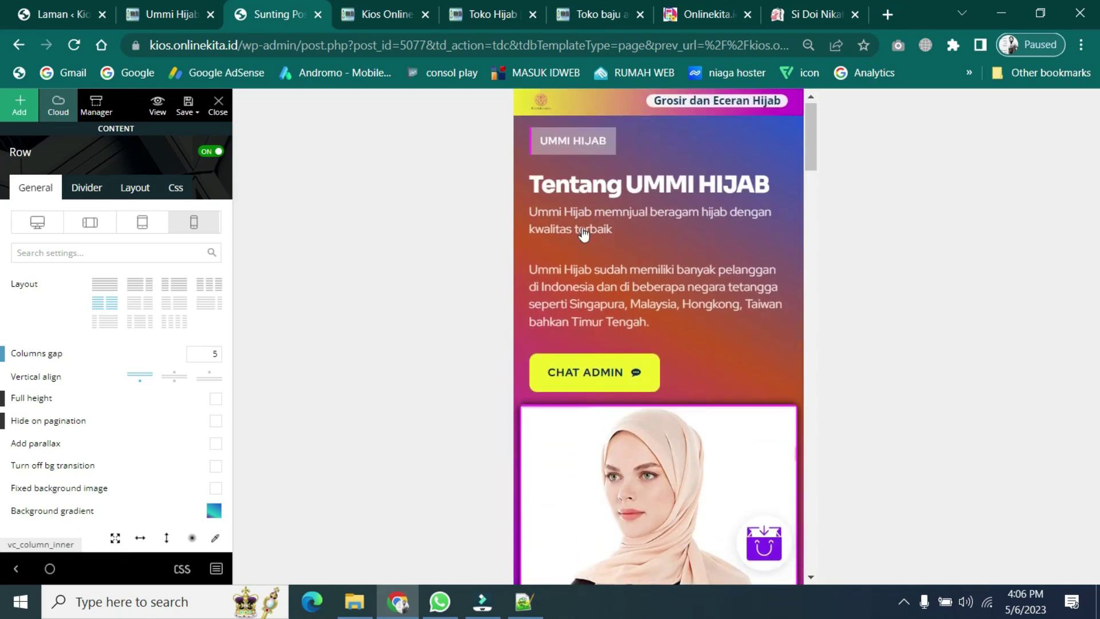
scroll(662, 259, down, 15)
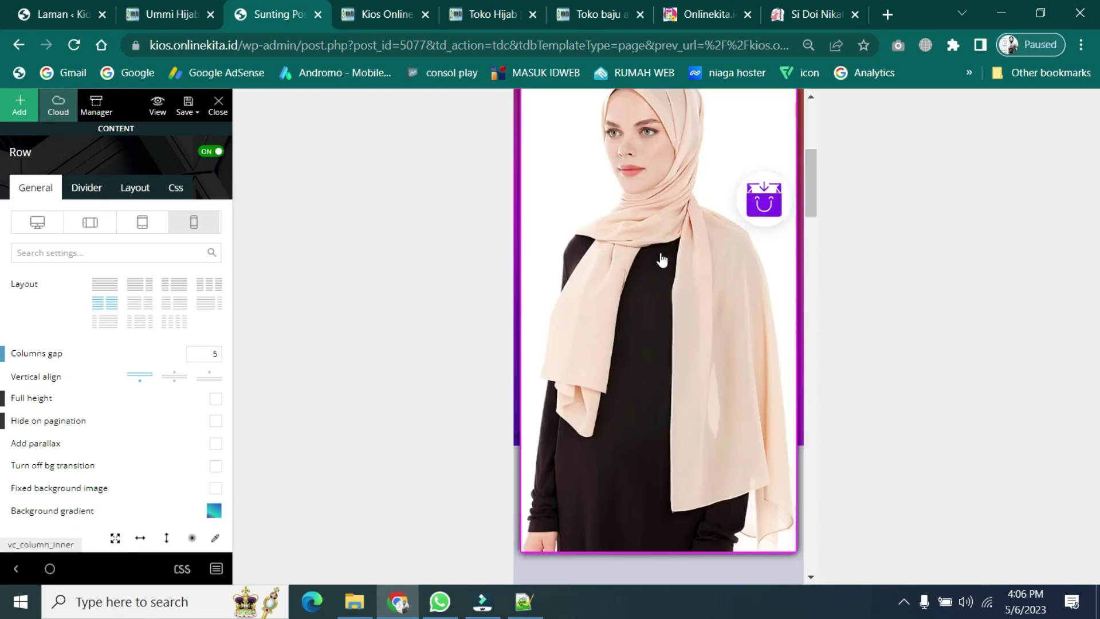
scroll(662, 260, down, 12)
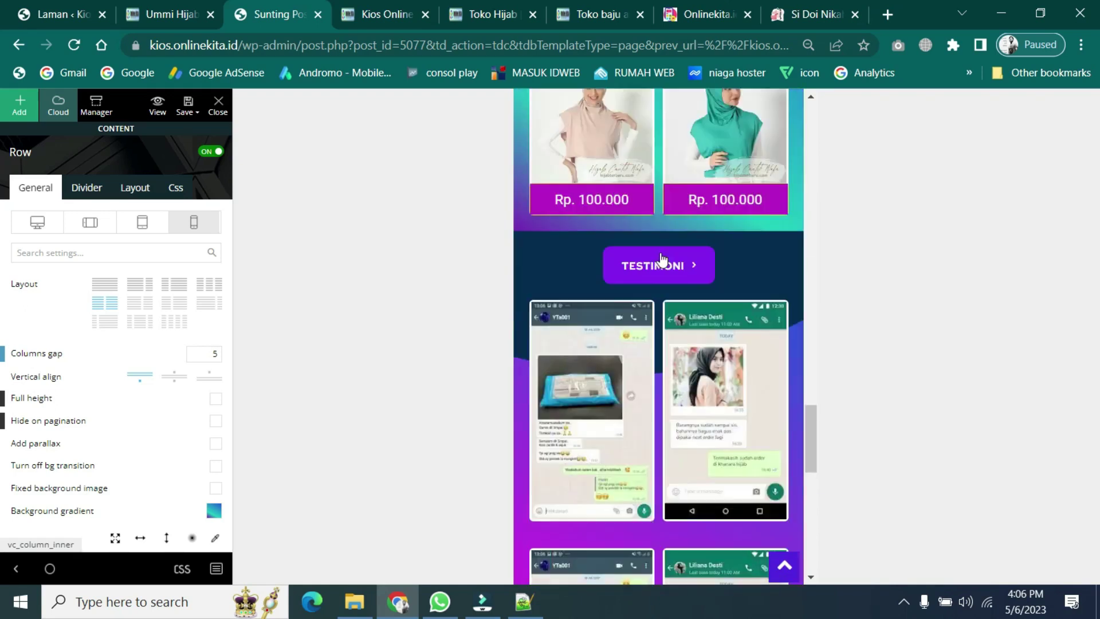
scroll(662, 260, up, 8)
scroll(662, 259, up, 5)
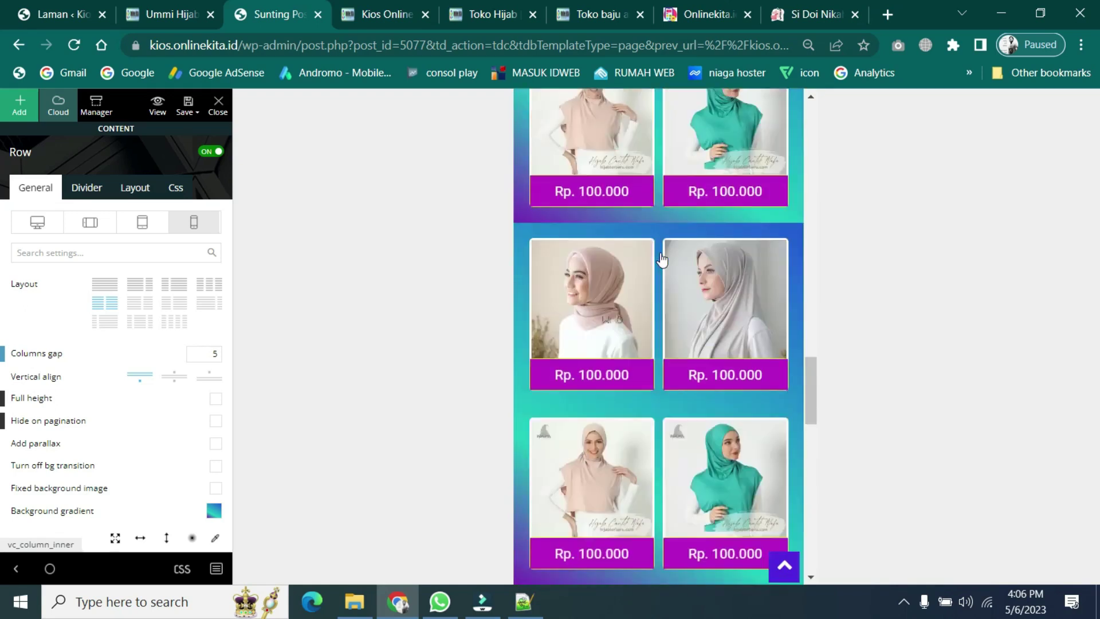
click(37, 225)
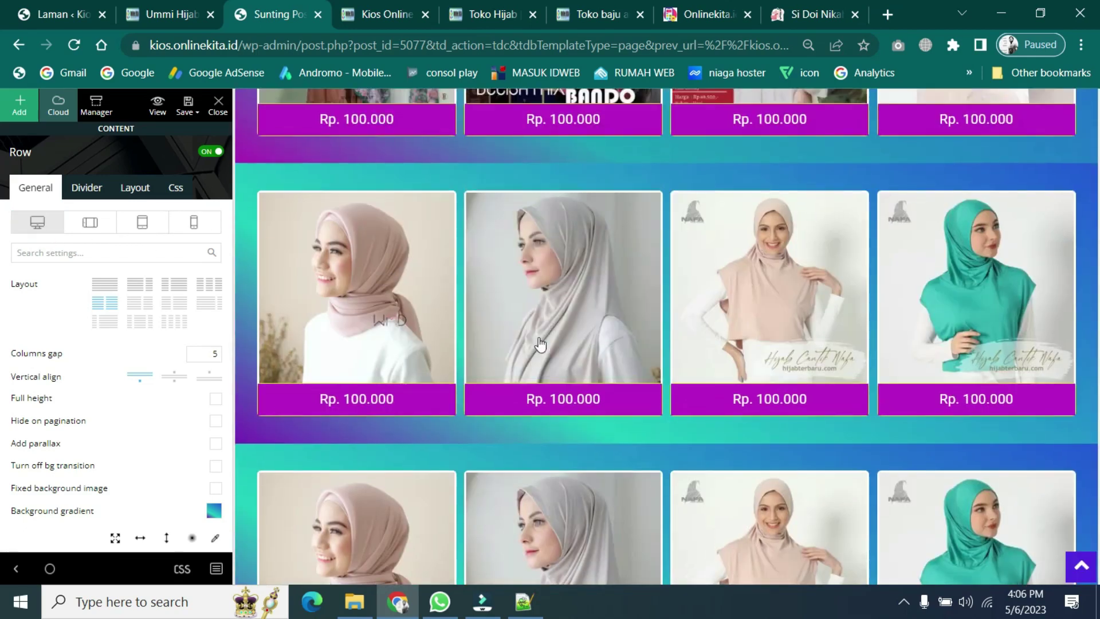
scroll(540, 344, down, 3)
scroll(541, 344, down, 15)
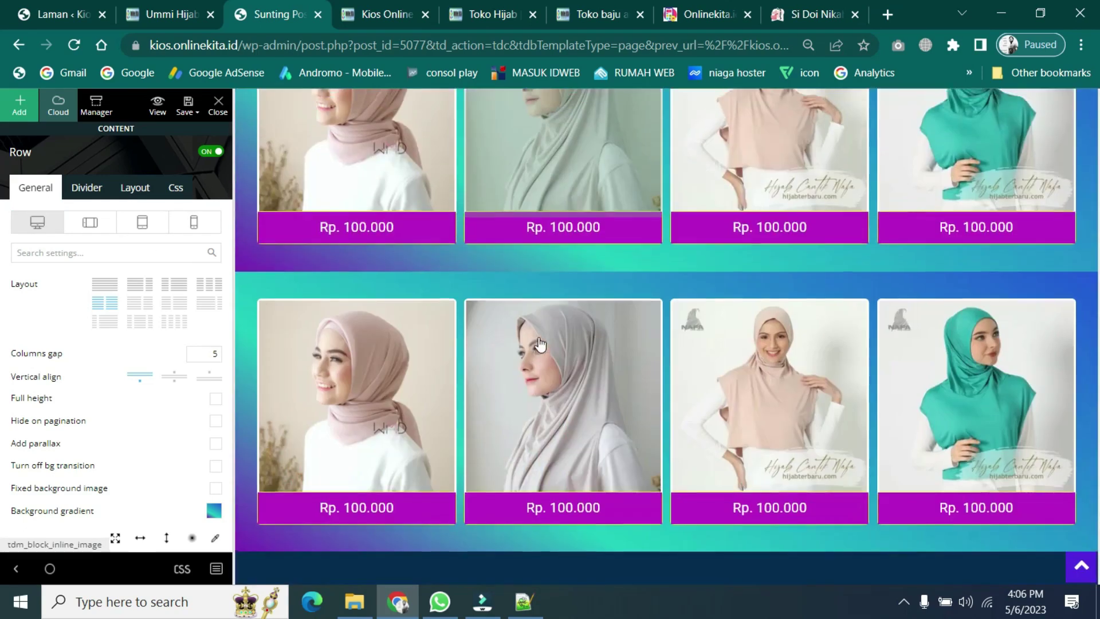
scroll(541, 344, up, 15)
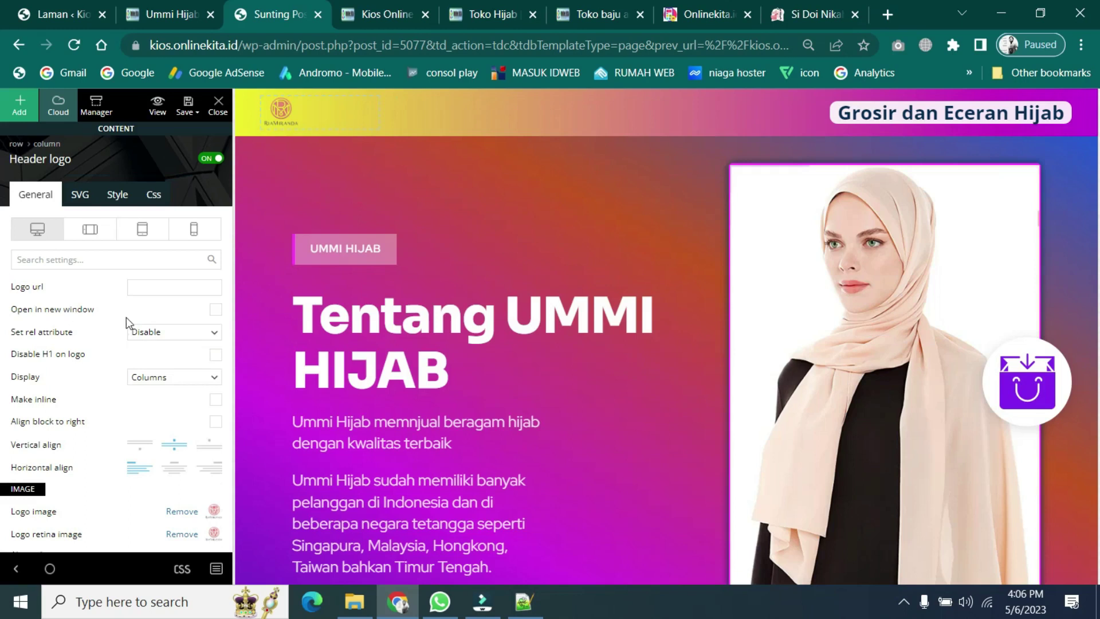
- Paste the live page URL kios.onlinekita.id/ummi-hijab/ into the header logo's Logo url field
click(153, 285)
click(175, 7)
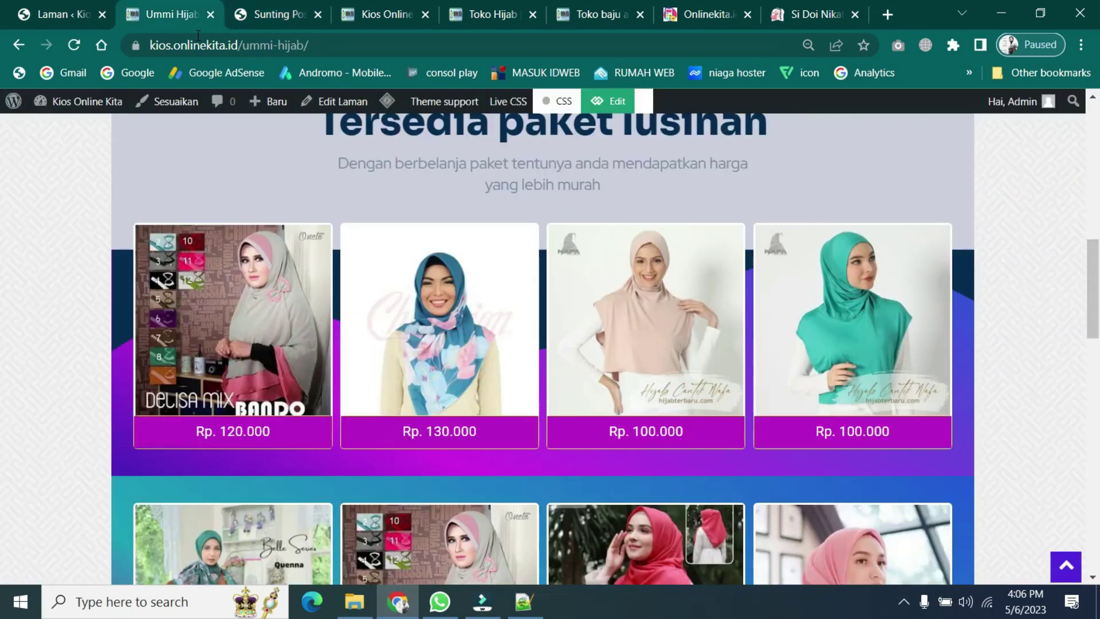
click(203, 44)
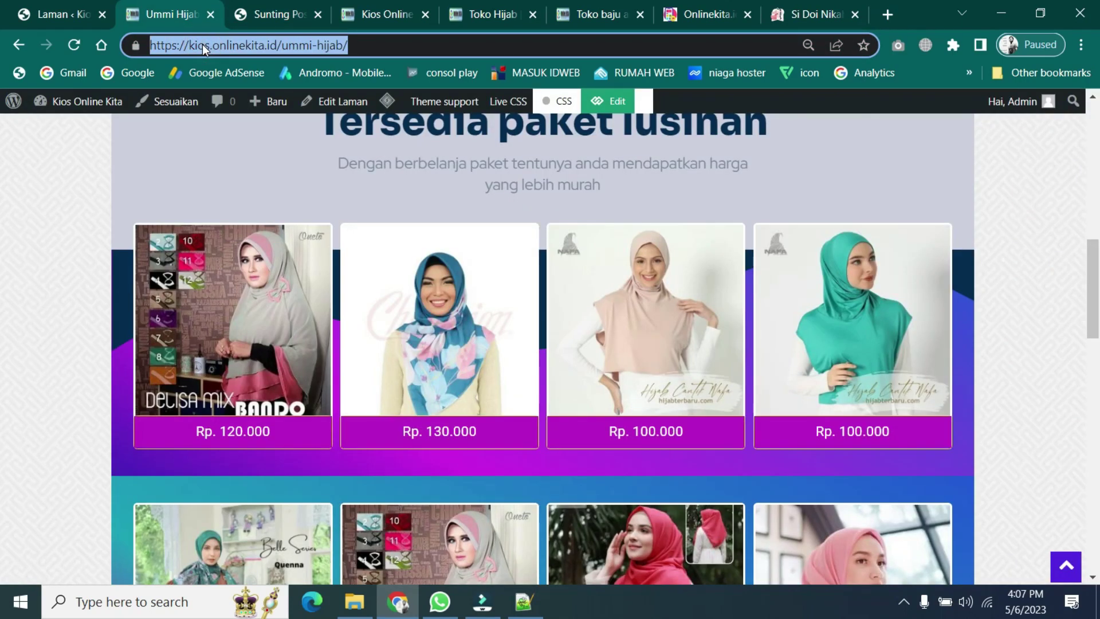
click(269, 14)
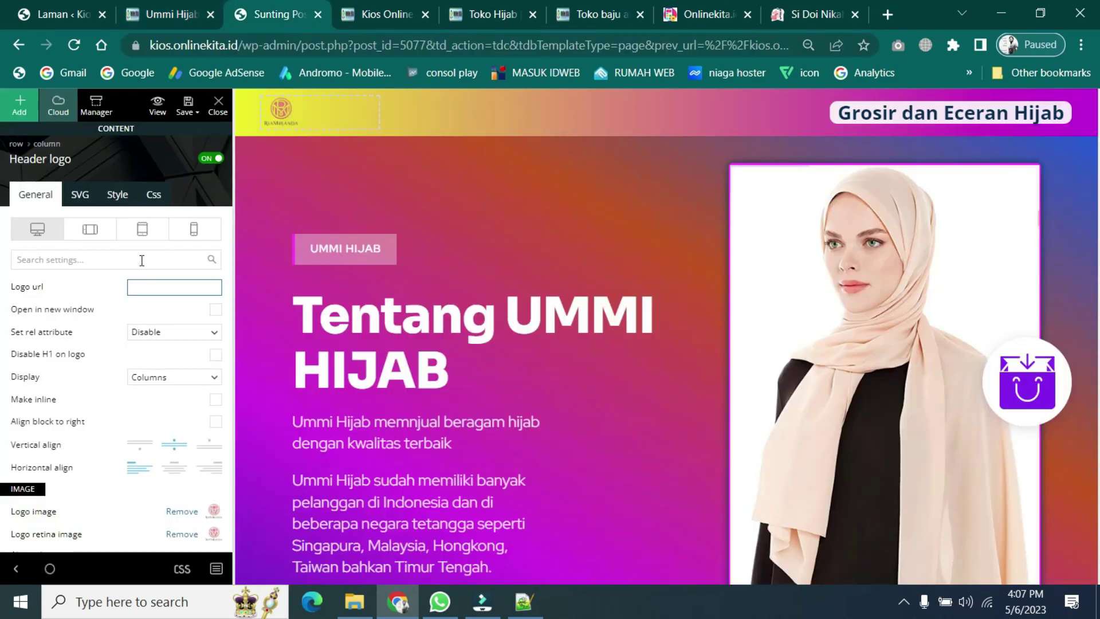
click(150, 286)
key(ctrl+v)
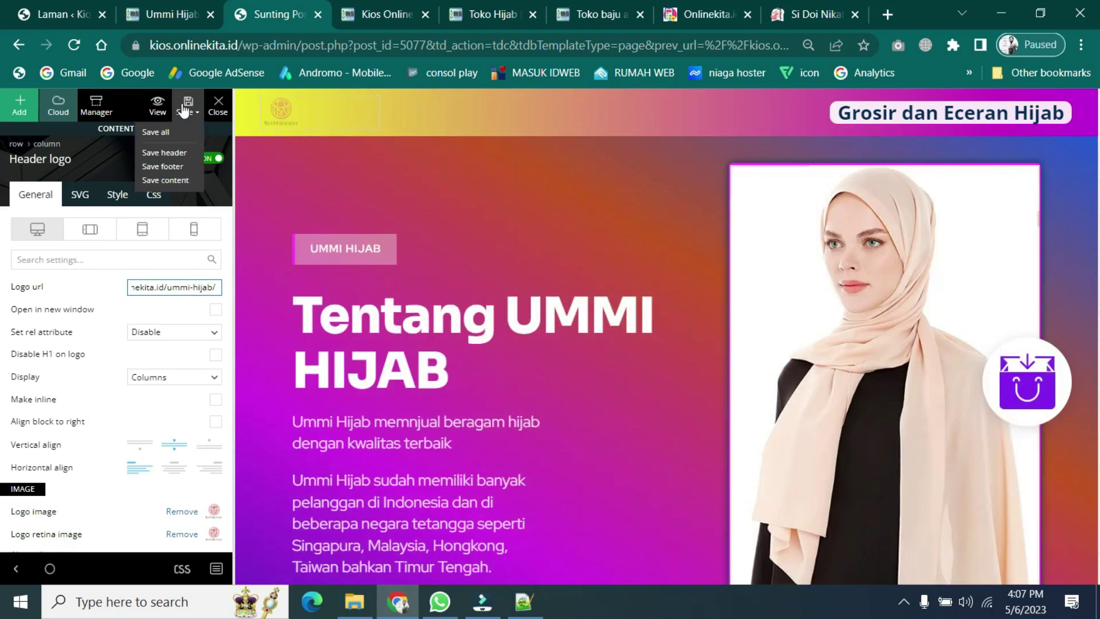
- Save the page, header and footer, then review the page with its duplicated rows
click(185, 109)
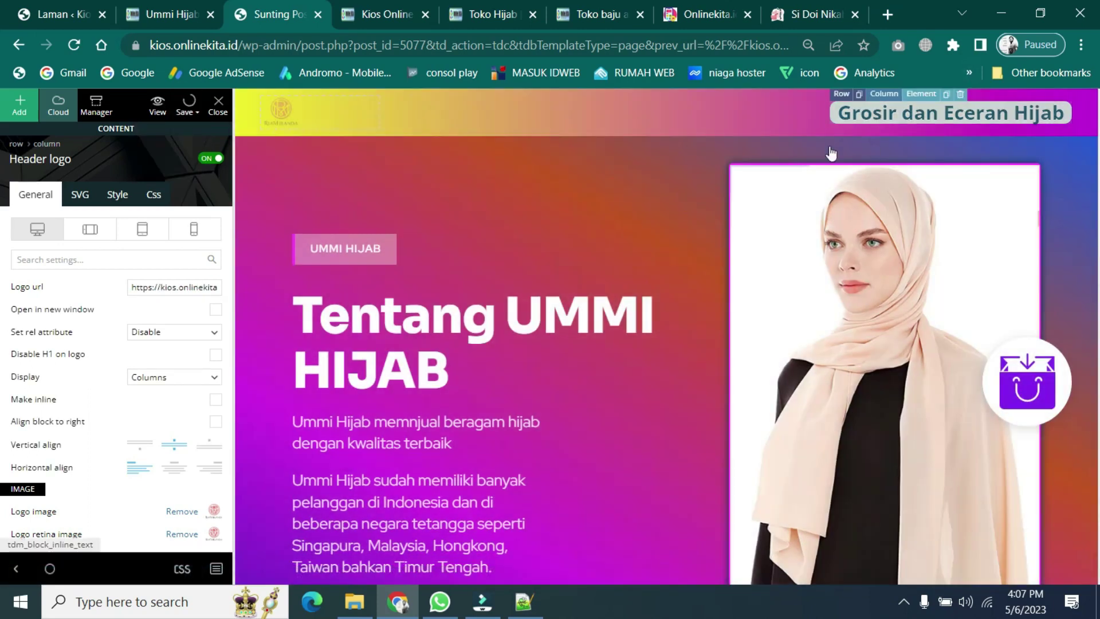
scroll(483, 297, down, 1)
scroll(660, 337, down, 20)
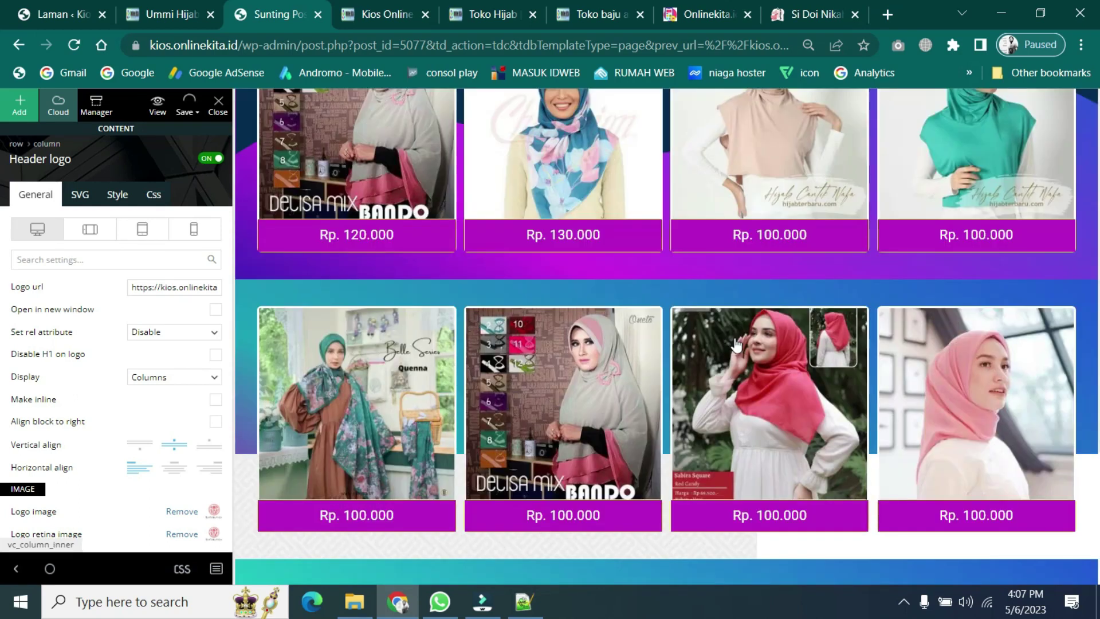
scroll(415, 333, up, 1)
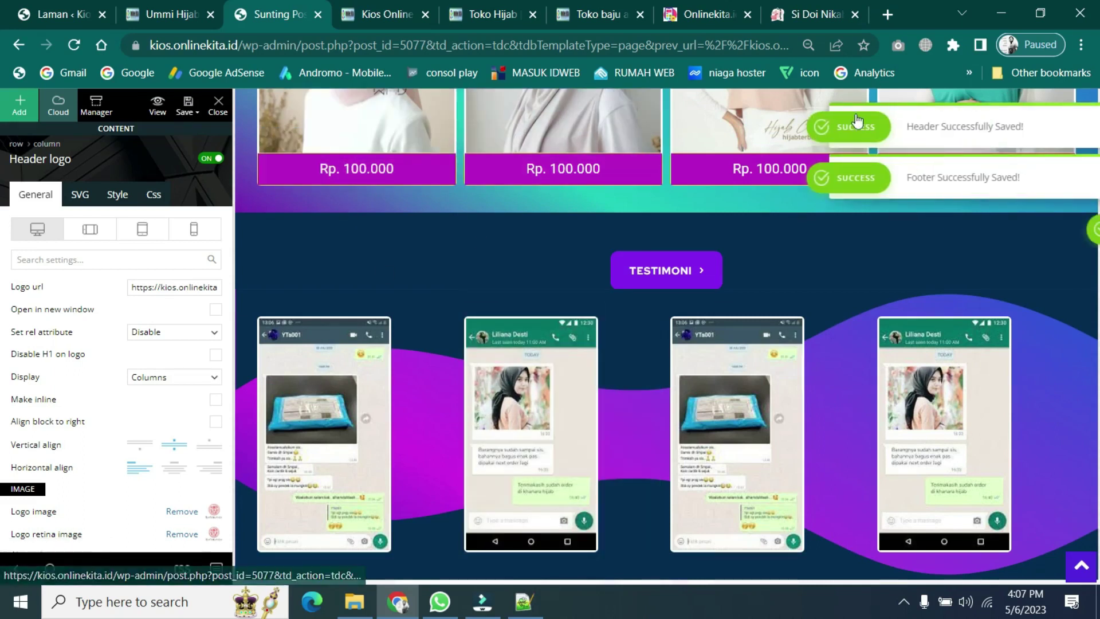
scroll(451, 400, down, 1)
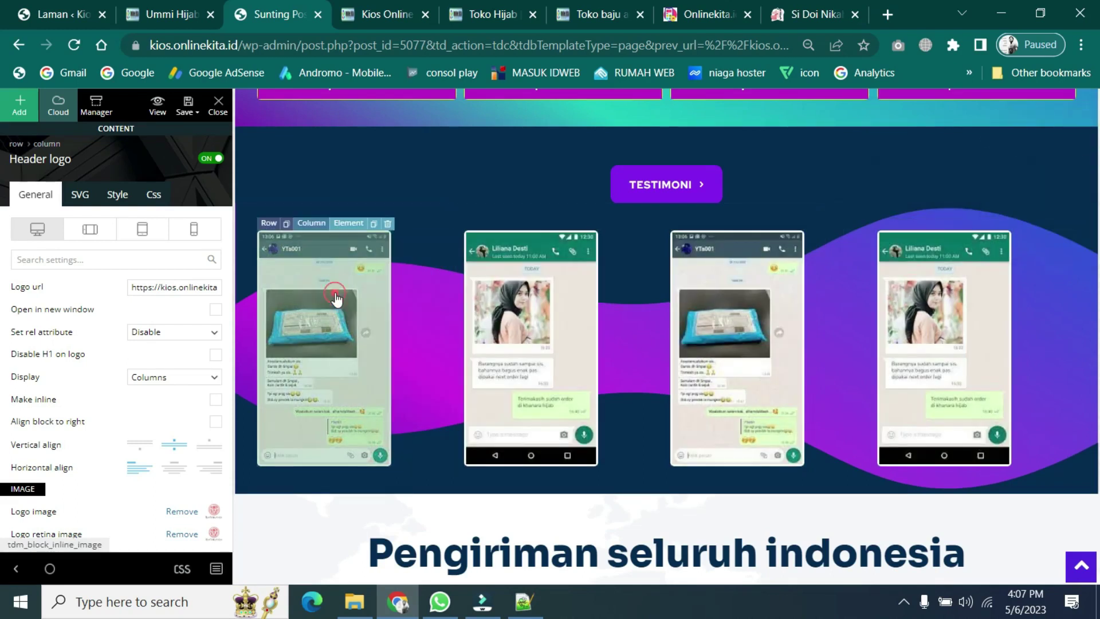
- Open the media library for the first testimonial screenshot, then close it without changes
click(335, 297)
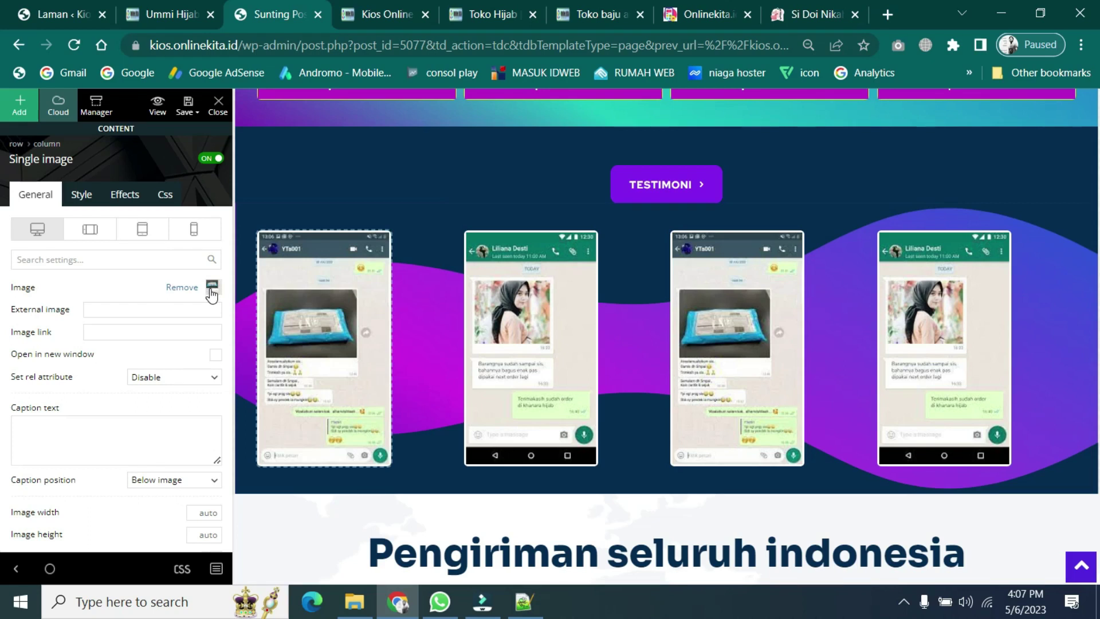
click(211, 289)
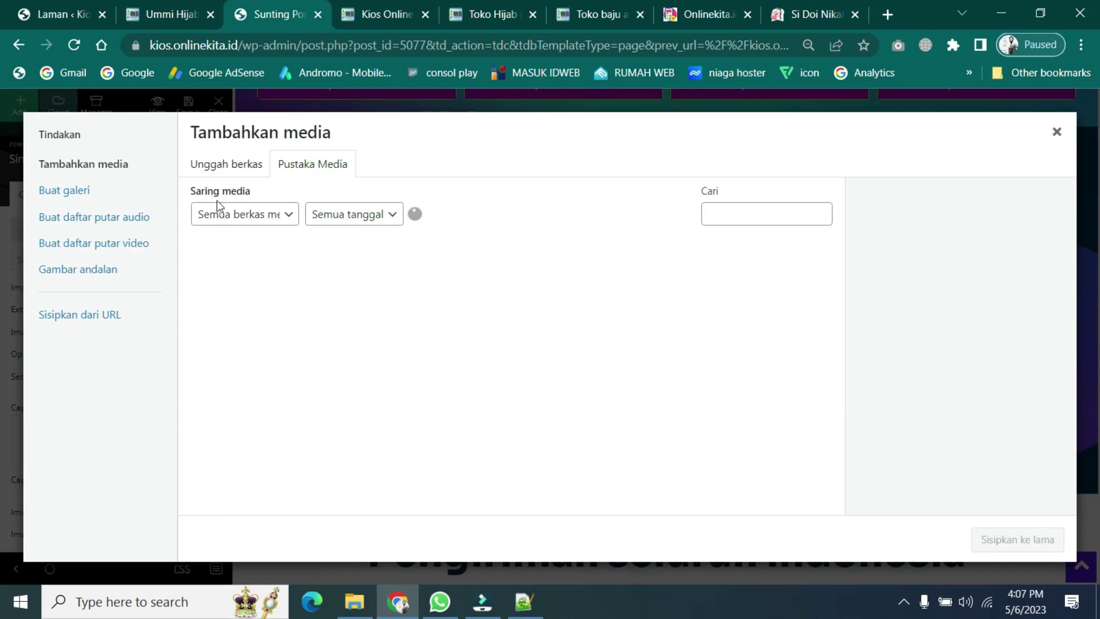
click(235, 168)
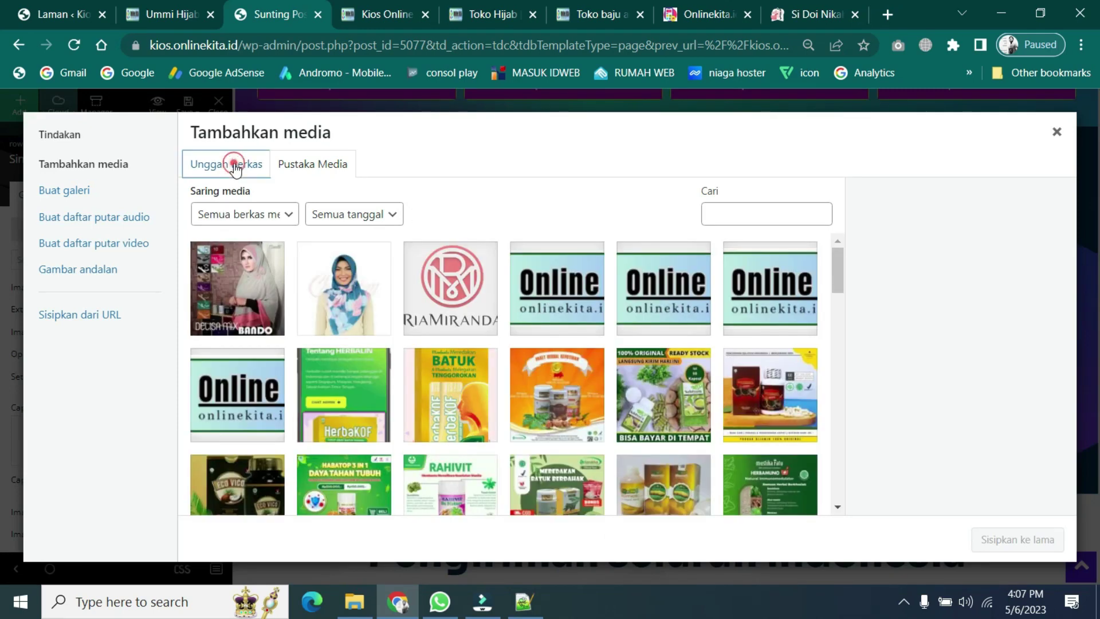
click(314, 164)
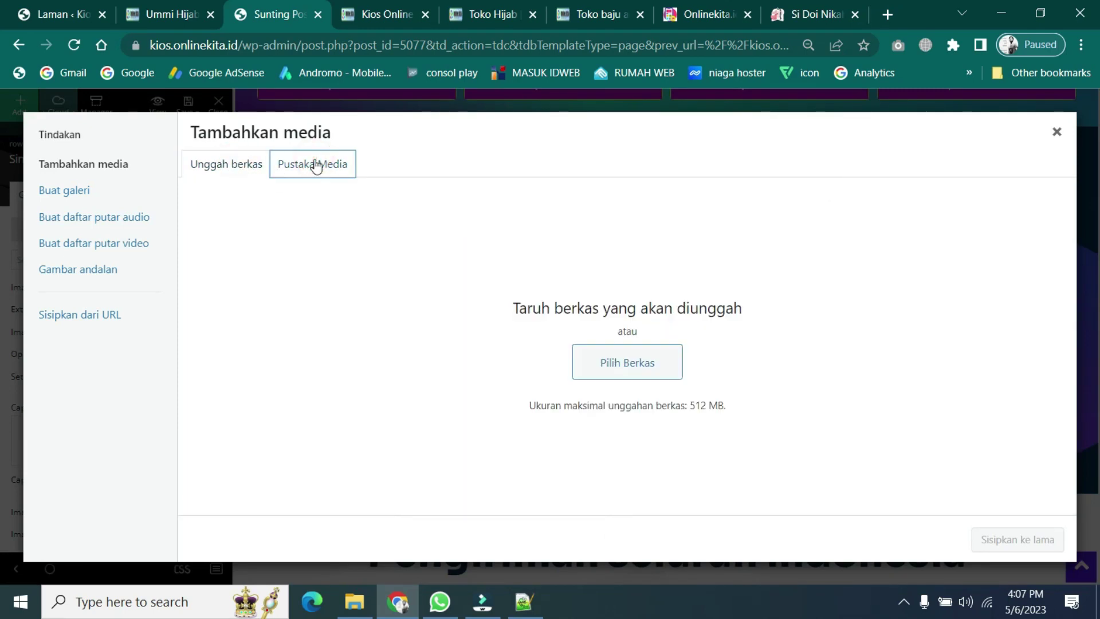
click(1057, 134)
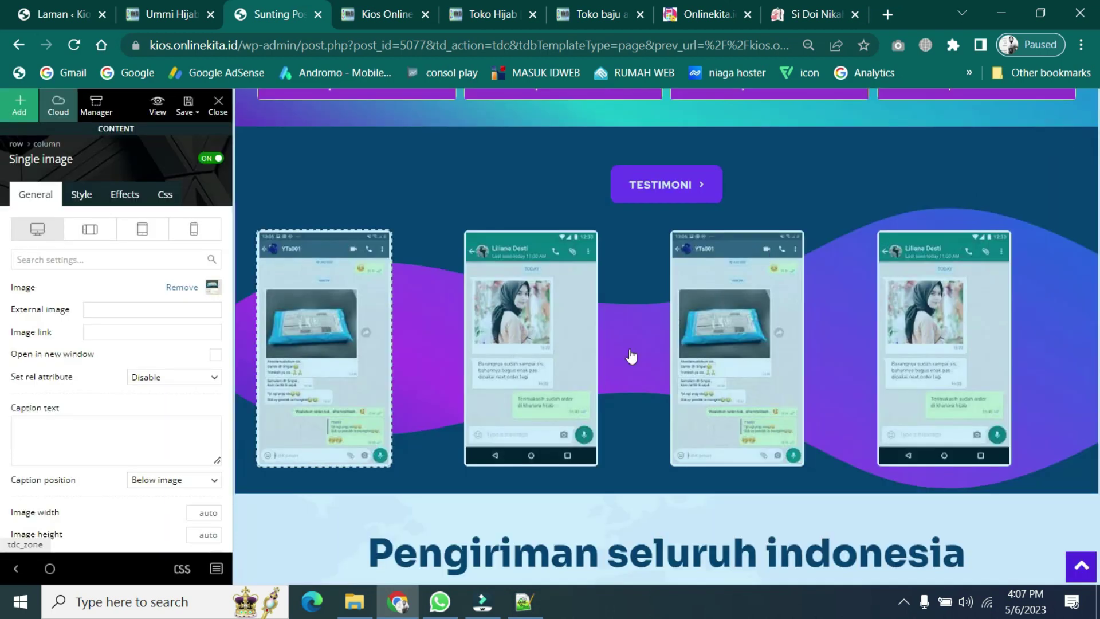
- Open the Chat Admin button's settings and inspect its WhatsApp Button url
scroll(611, 378, down, 5)
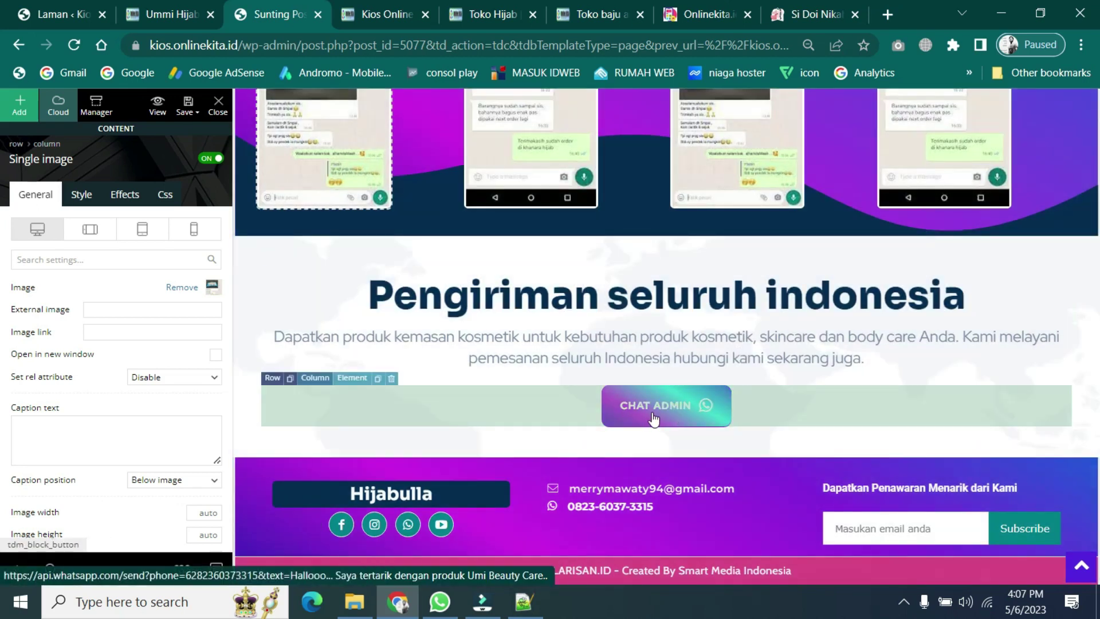
scroll(381, 347, up, 10)
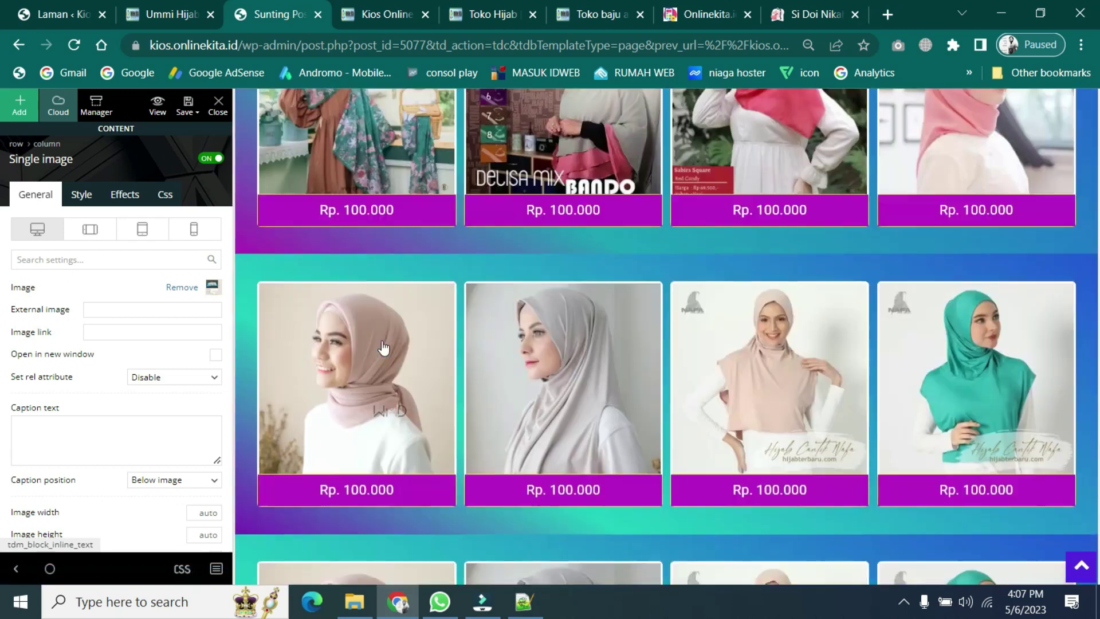
scroll(420, 347, down, 10)
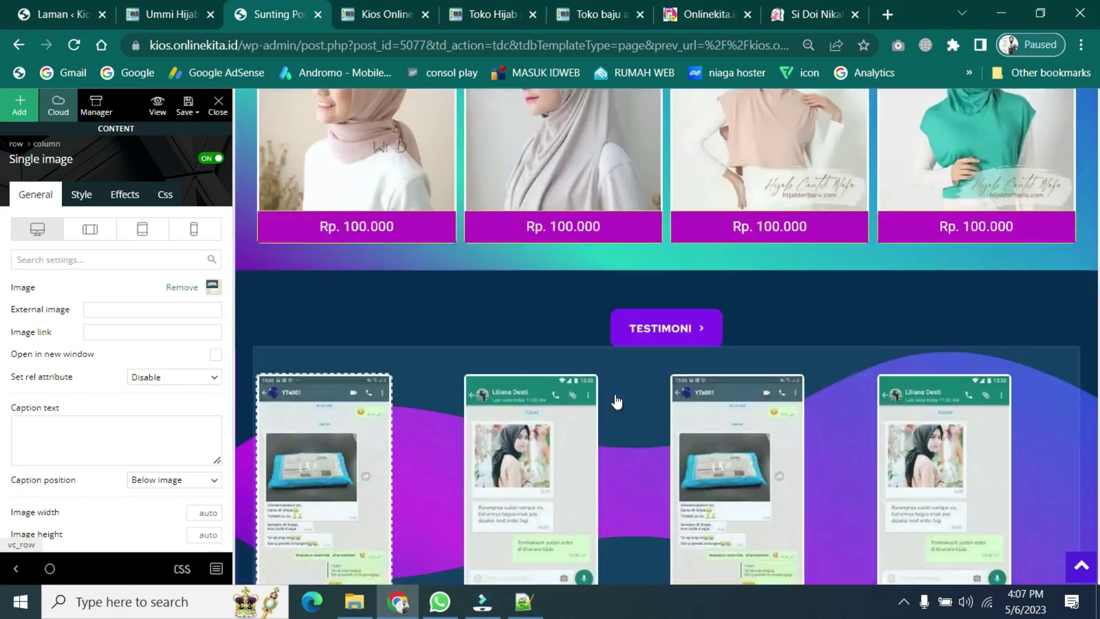
click(663, 401)
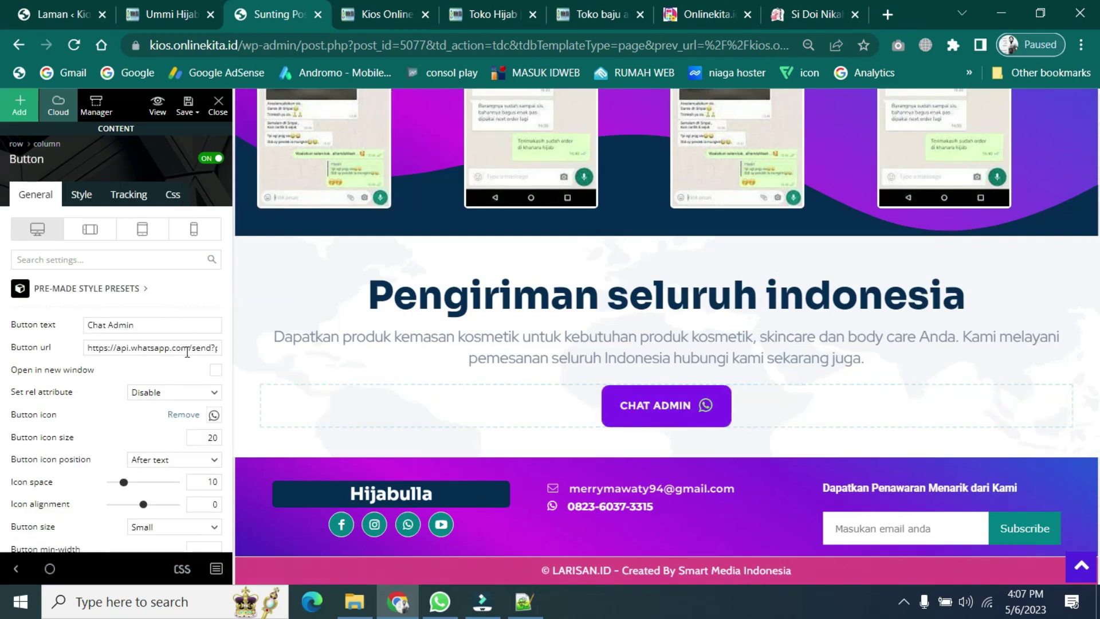
click(188, 351)
scroll(633, 403, up, 2)
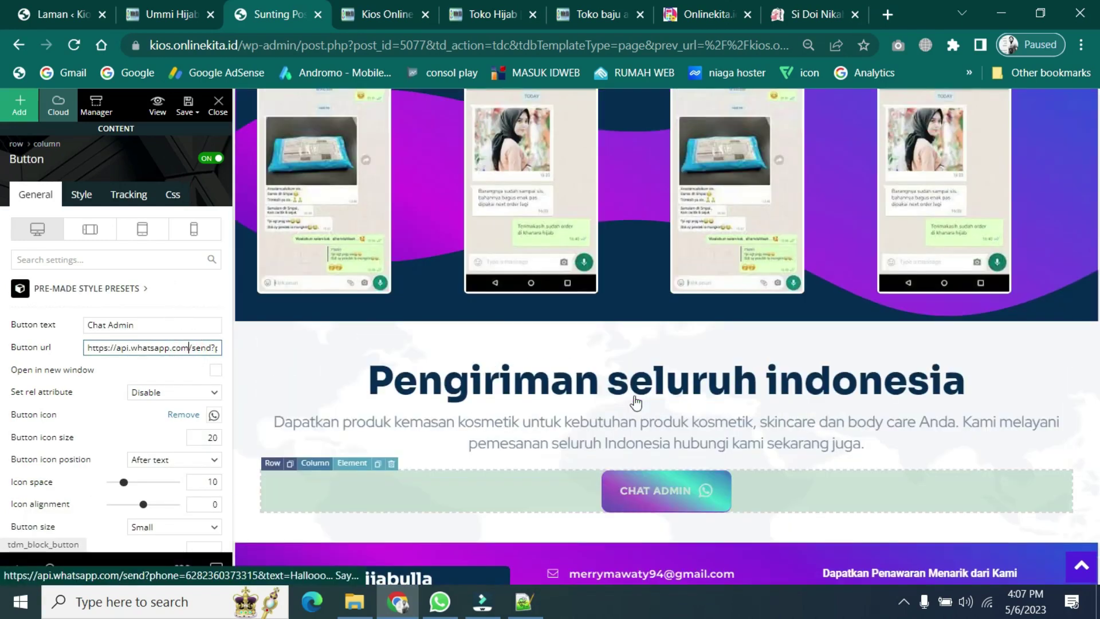
scroll(600, 428, down, 2)
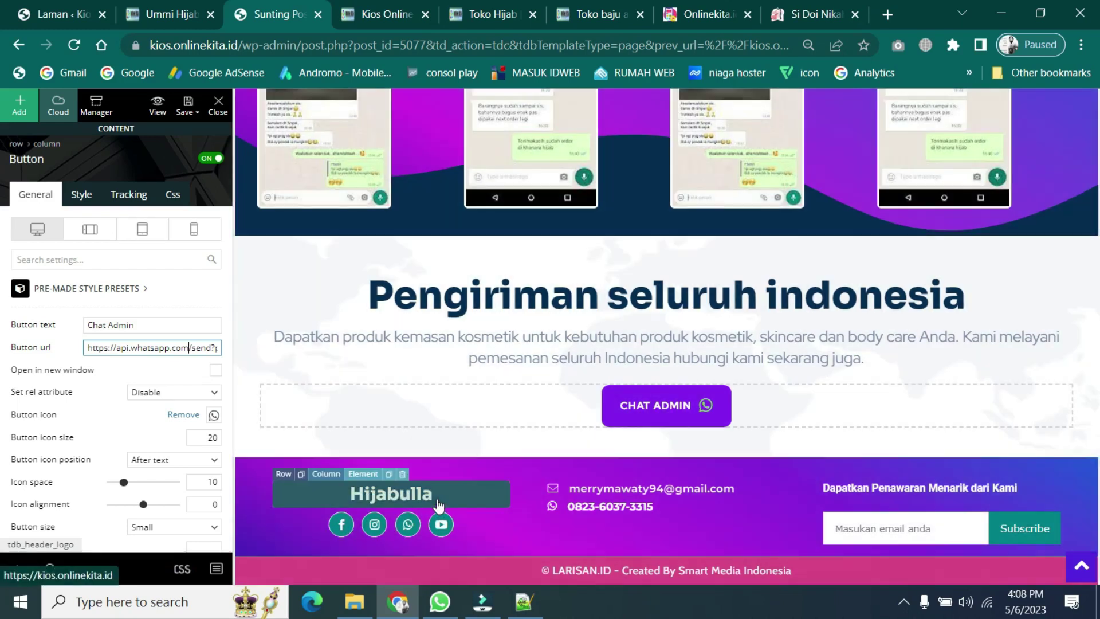
- Overwrite the footer logo's Logo text 'Hijabulla' with 'Ummi Hijab'
click(439, 504)
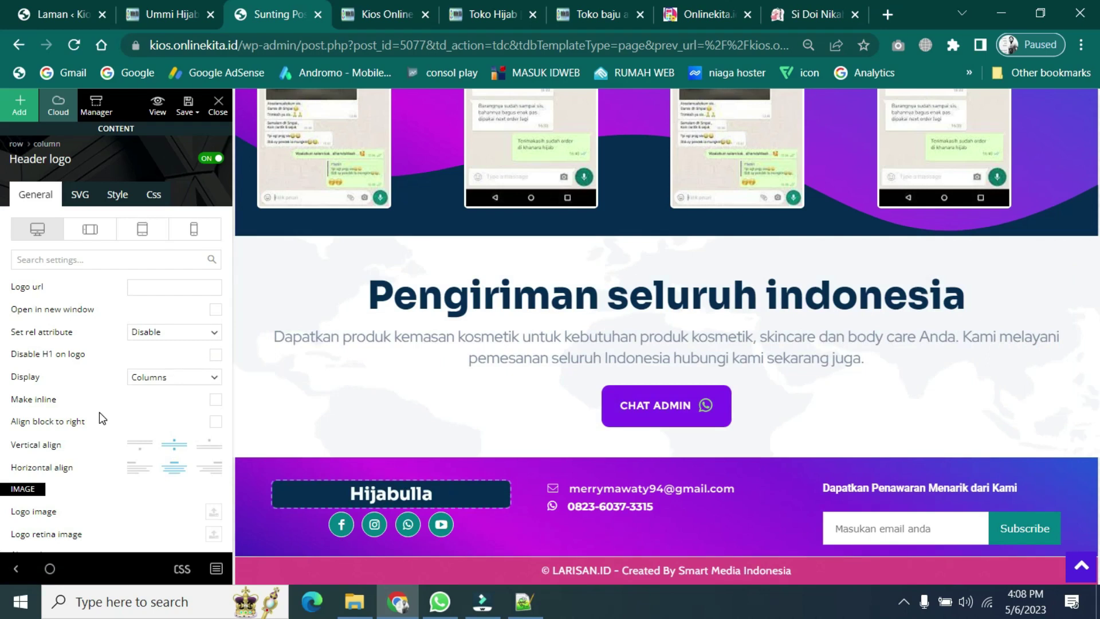
scroll(101, 418, down, 4)
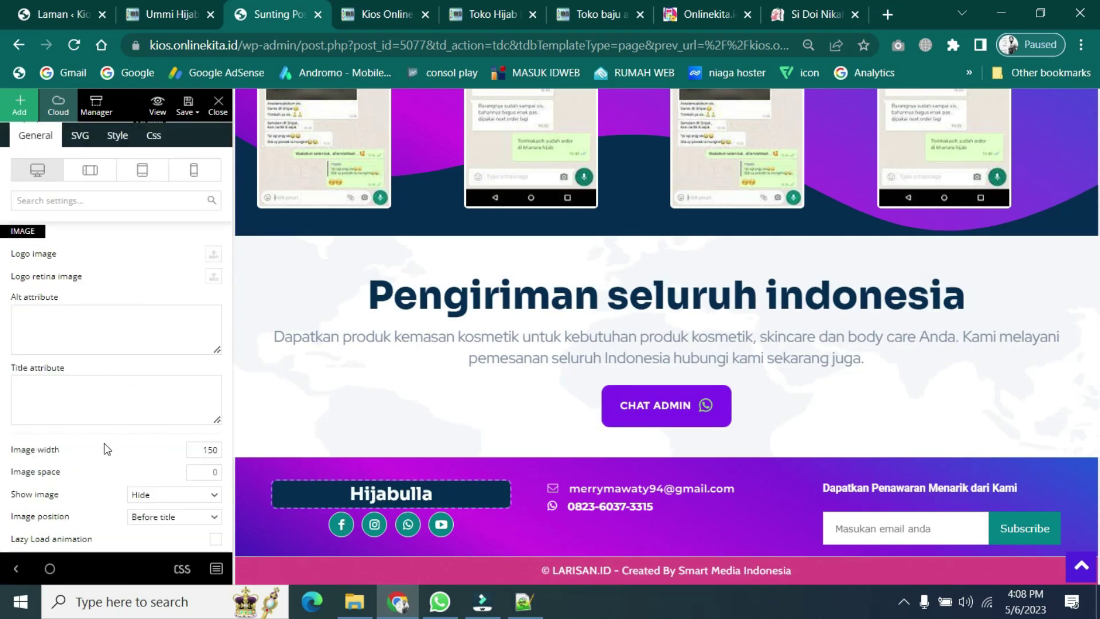
scroll(107, 450, down, 3)
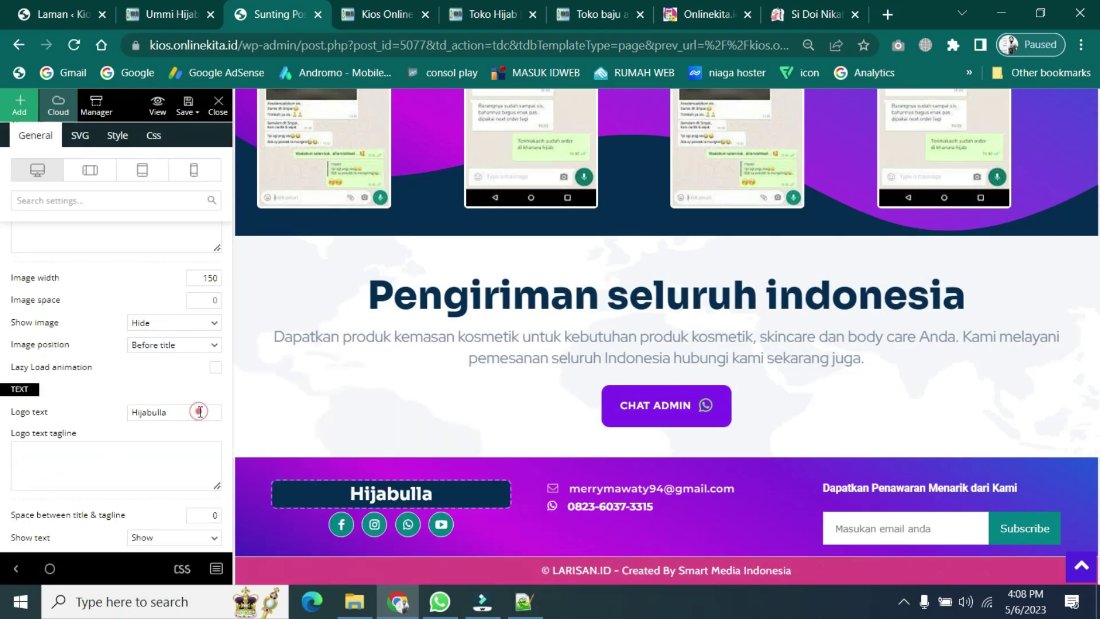
double_click(199, 411)
key(BackSpace)
text(Ummi)
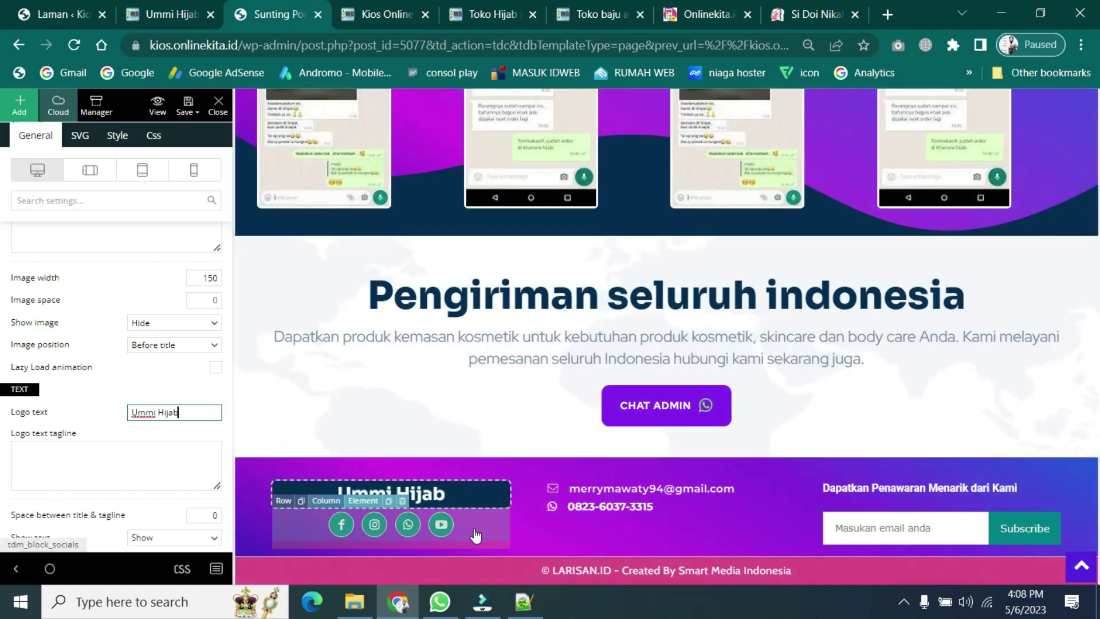
- In the footer social icons settings, fill the TikTok field with a '#' placeholder
click(475, 535)
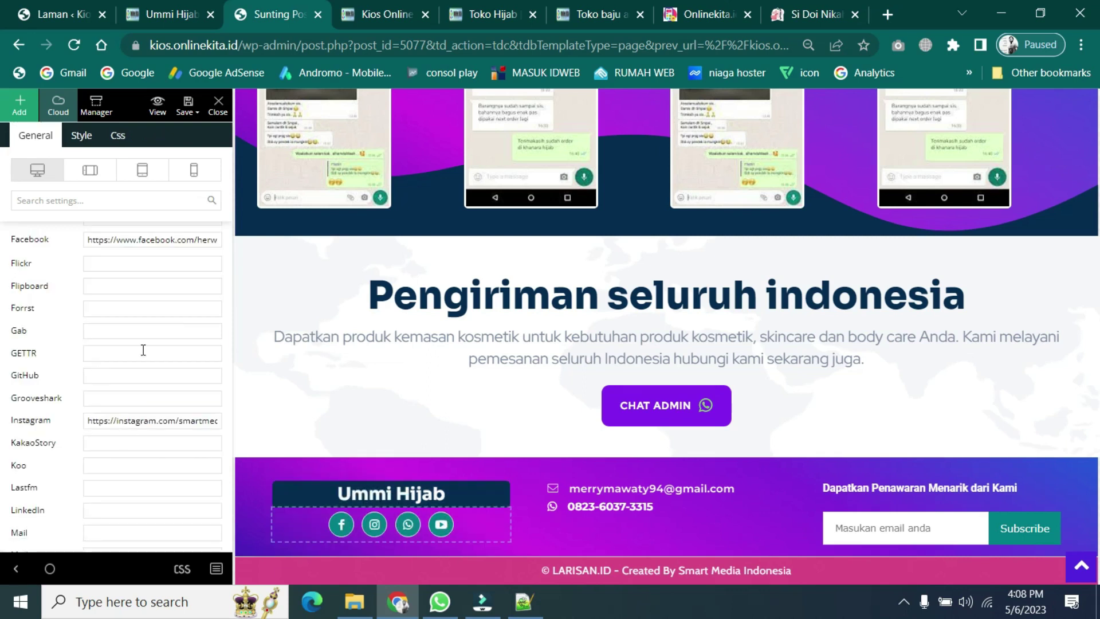
scroll(147, 352, up, 3)
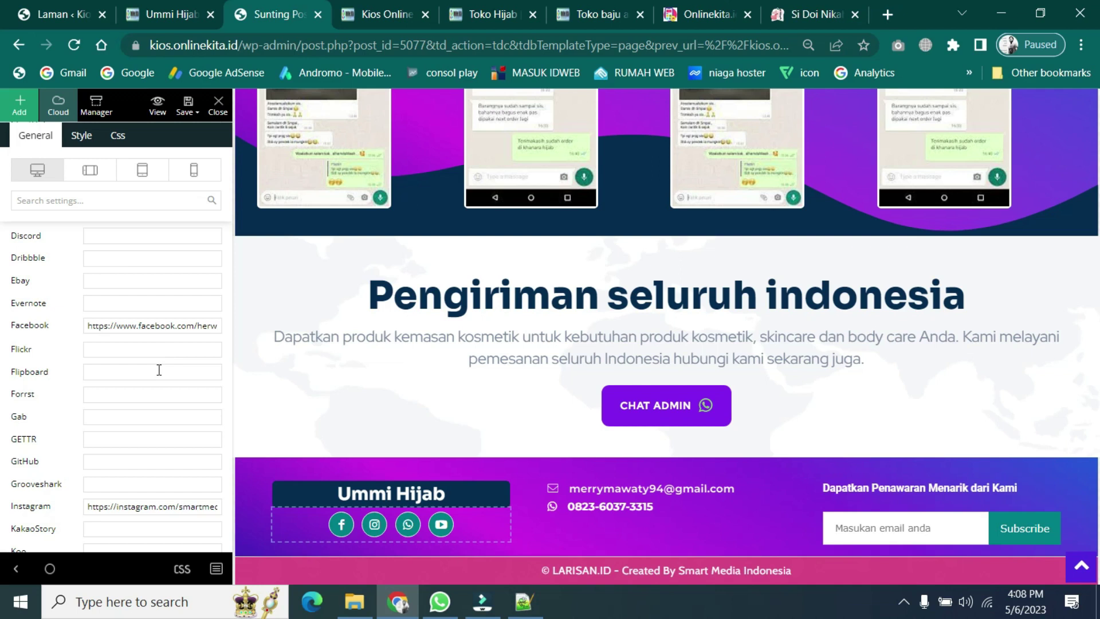
scroll(159, 369, up, 9)
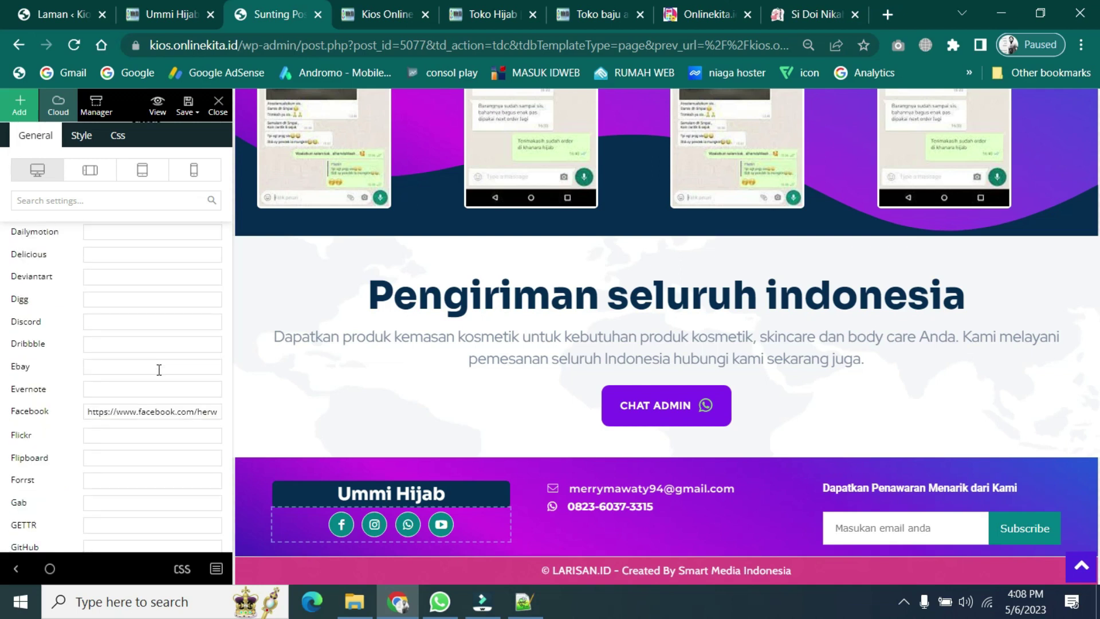
scroll(157, 369, down, 14)
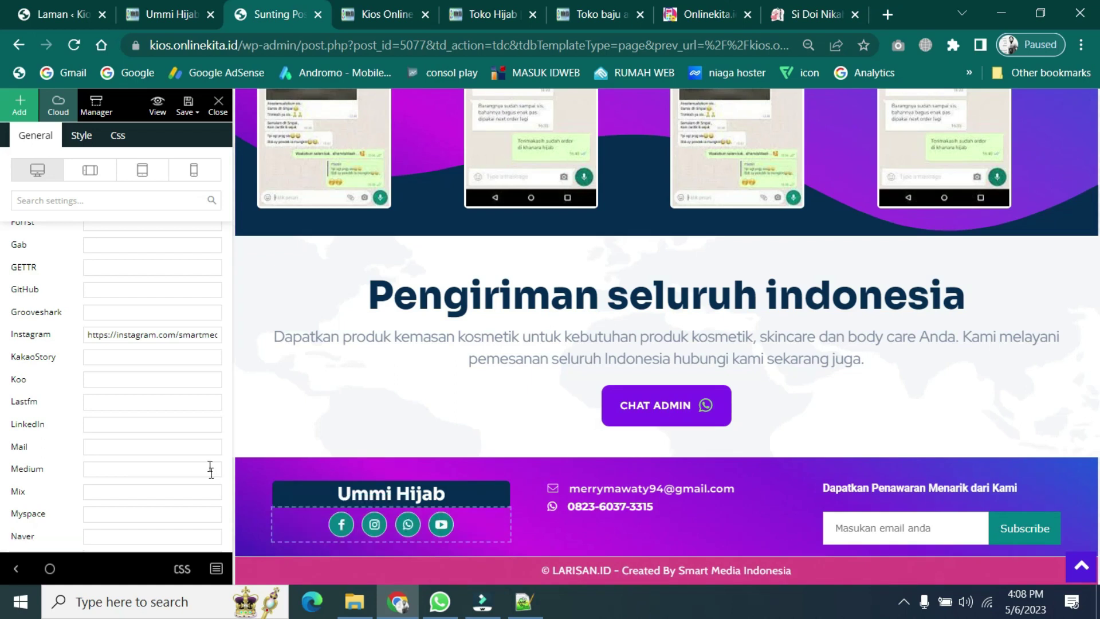
scroll(95, 463, down, 4)
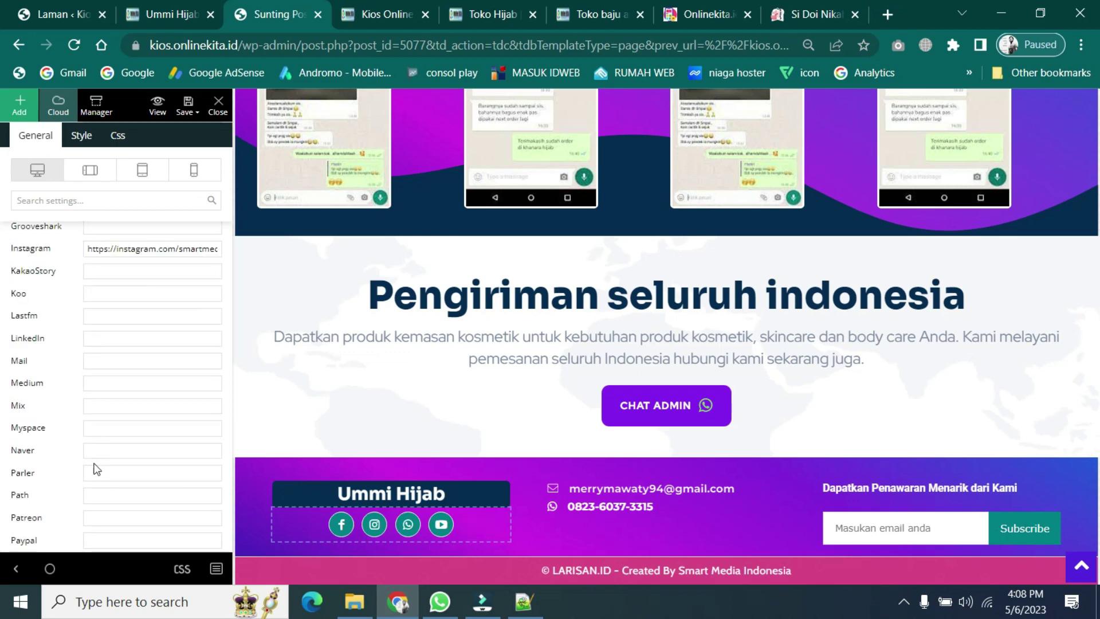
scroll(97, 468, down, 4)
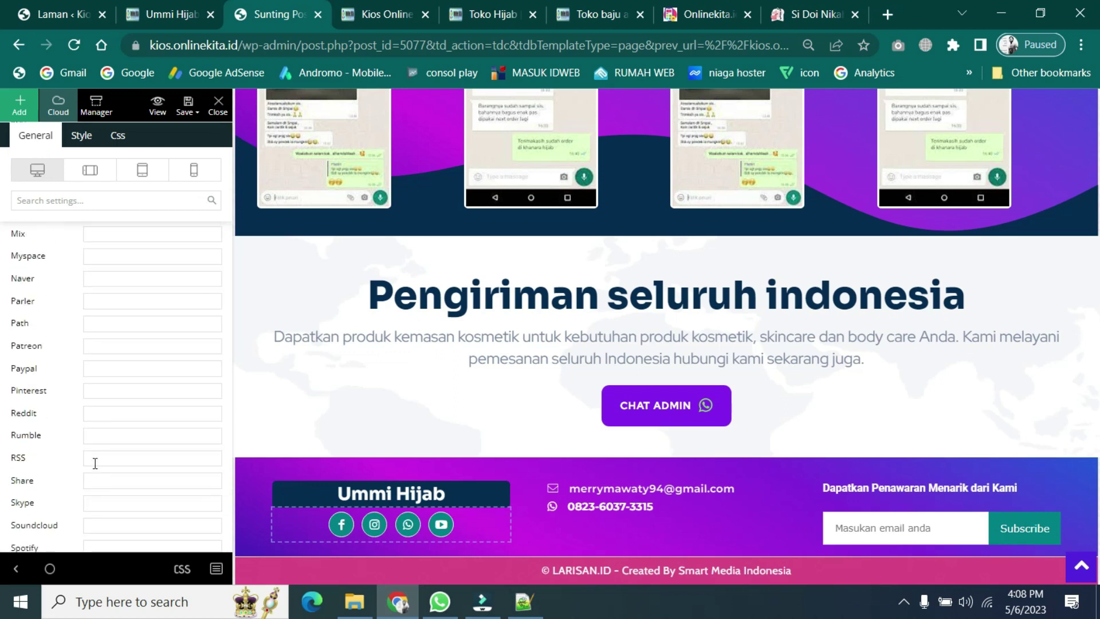
scroll(95, 463, down, 2)
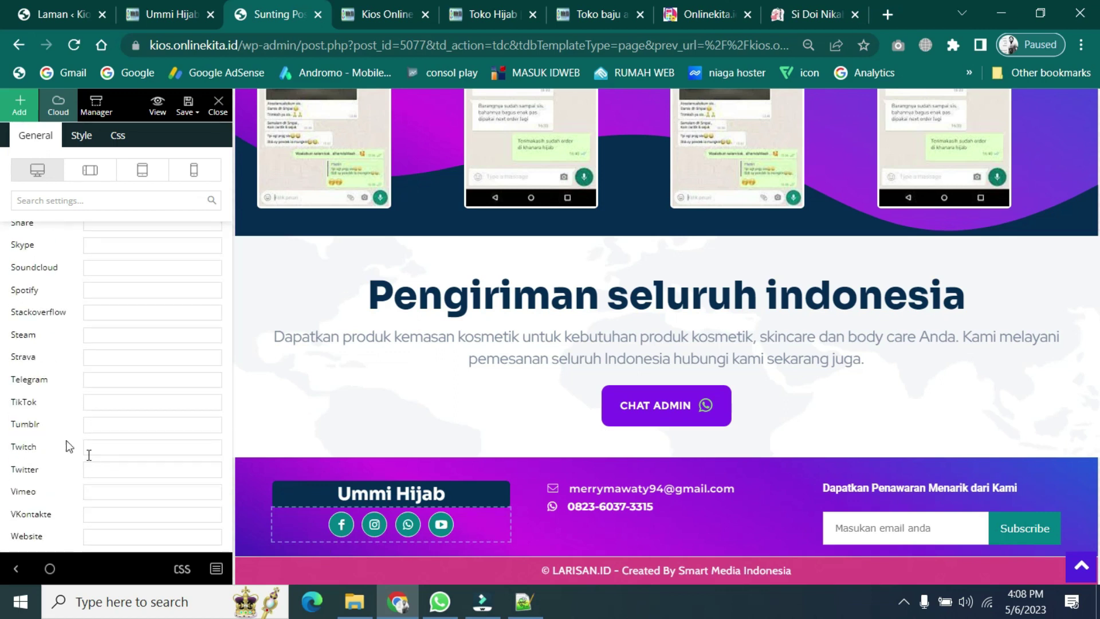
click(127, 408)
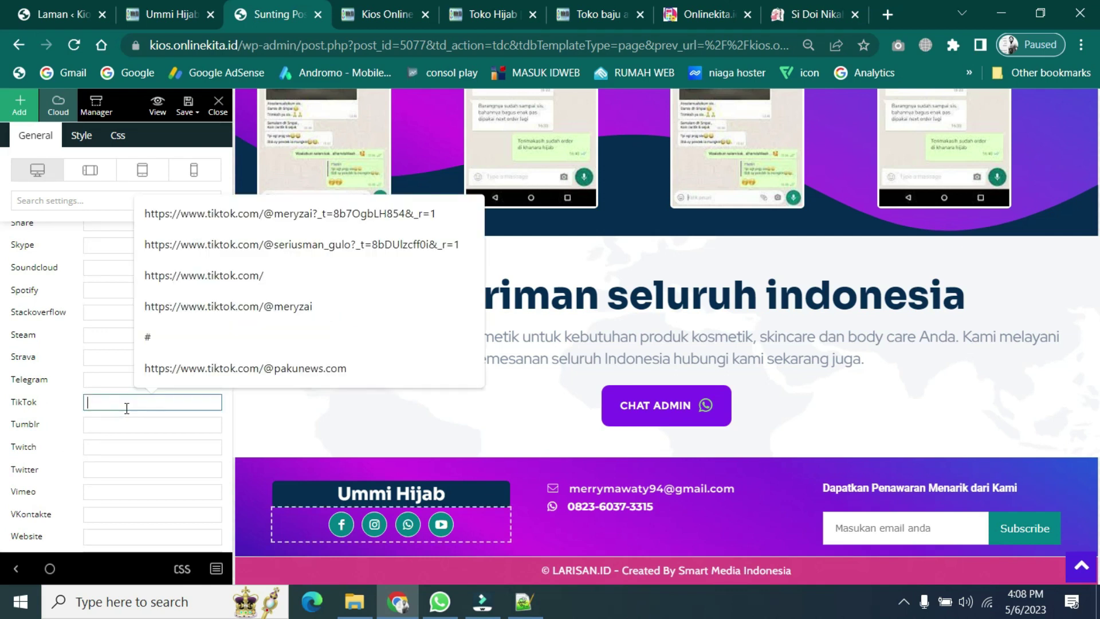
key(Return)
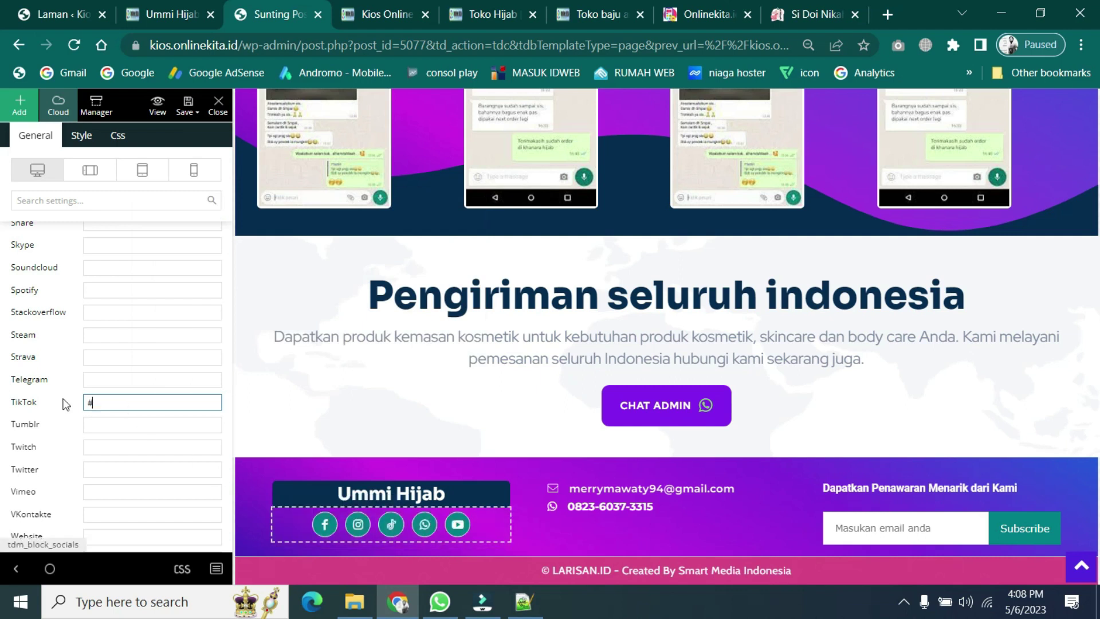
- Replace the placeholder with a saved TikTok profile URL and save the page
double_click(102, 404)
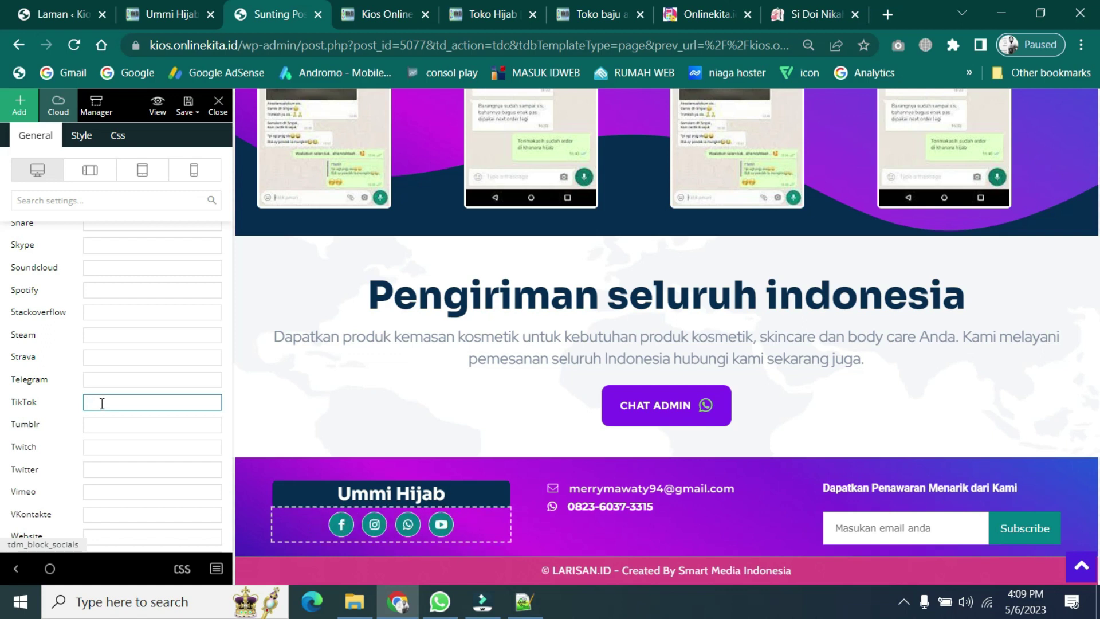
click(102, 404)
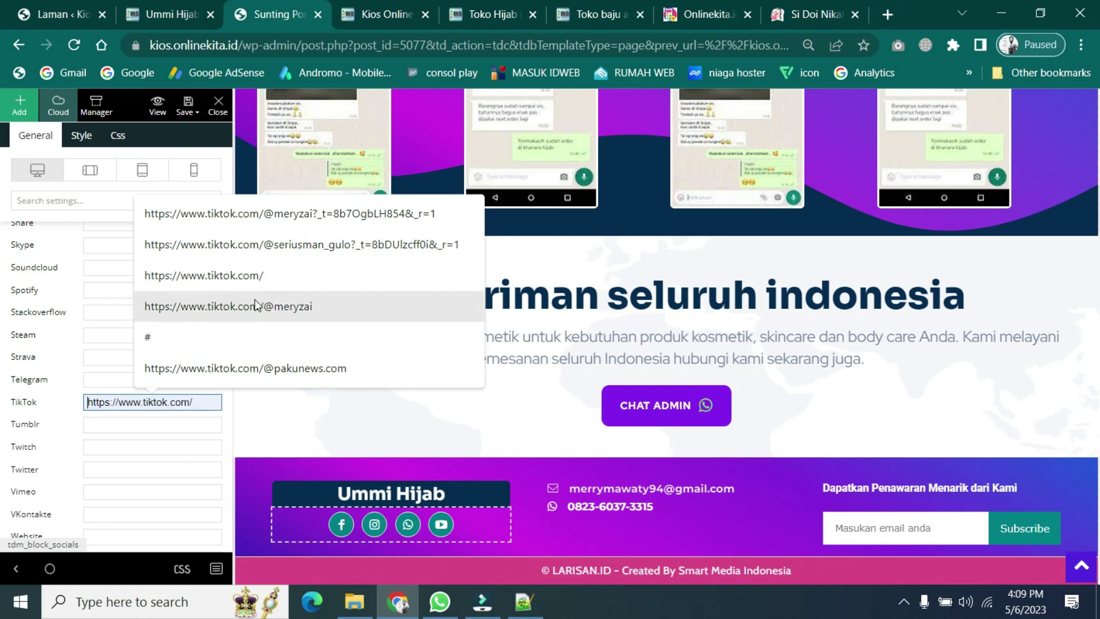
click(236, 370)
click(194, 404)
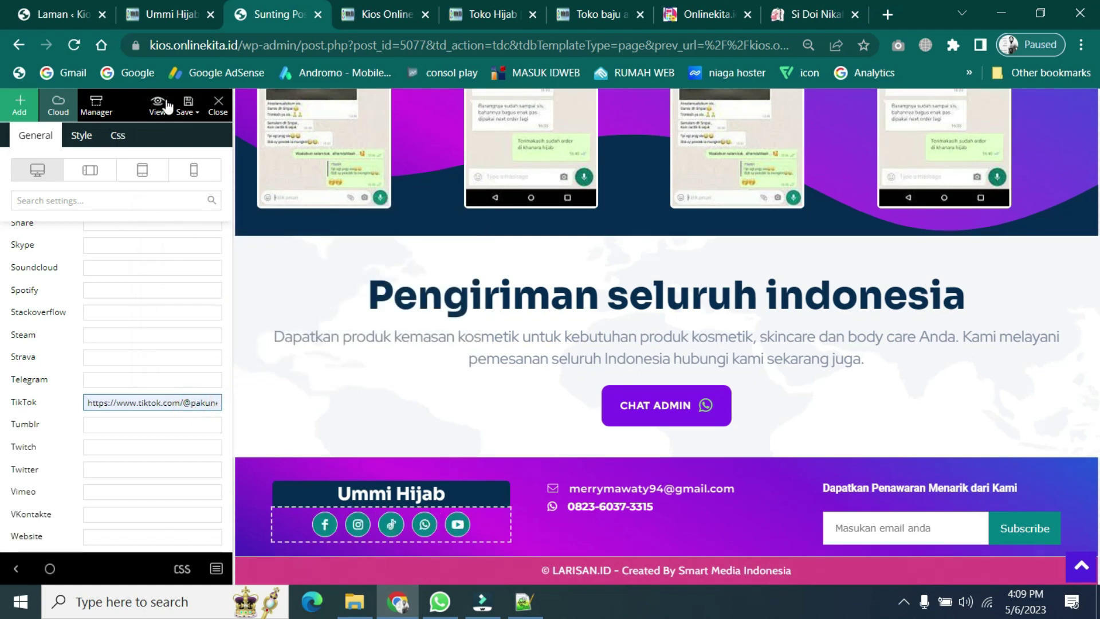
click(185, 105)
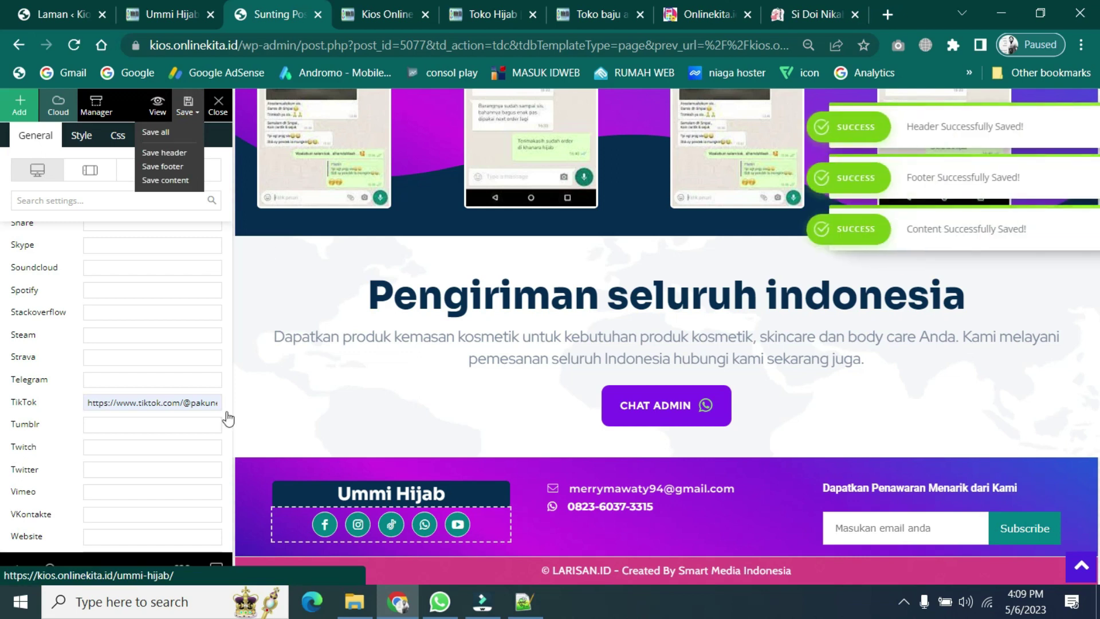
- Reload the live Ummi Hijab page and view the footer with 'Ummi Hijab' and the TikTok icon
click(151, 8)
scroll(408, 452, down, 10)
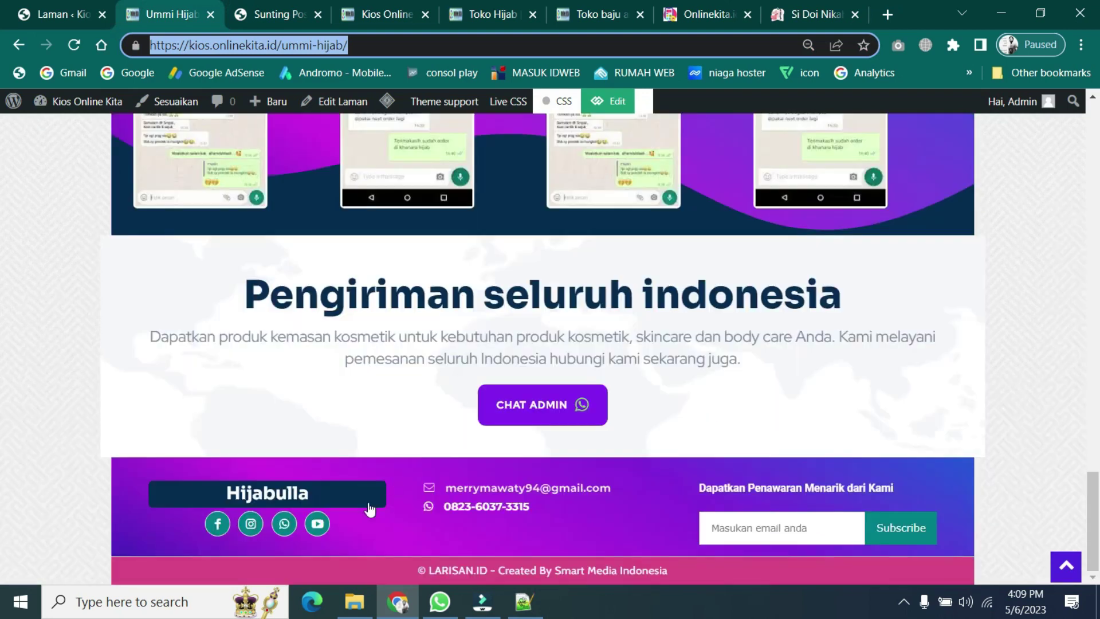
click(73, 46)
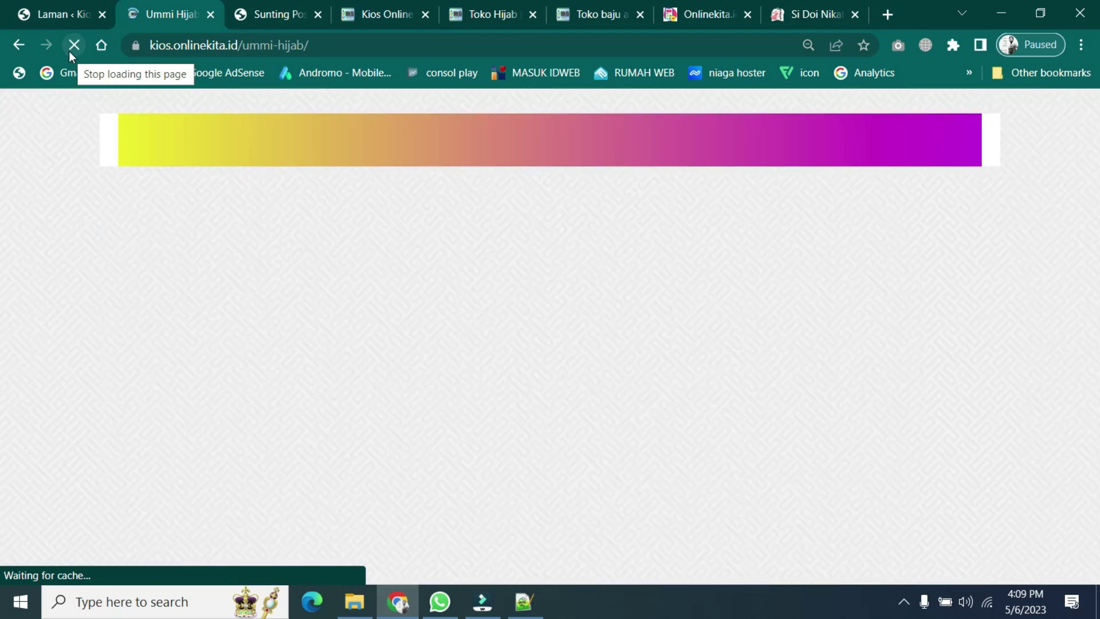
scroll(400, 338, down, 7)
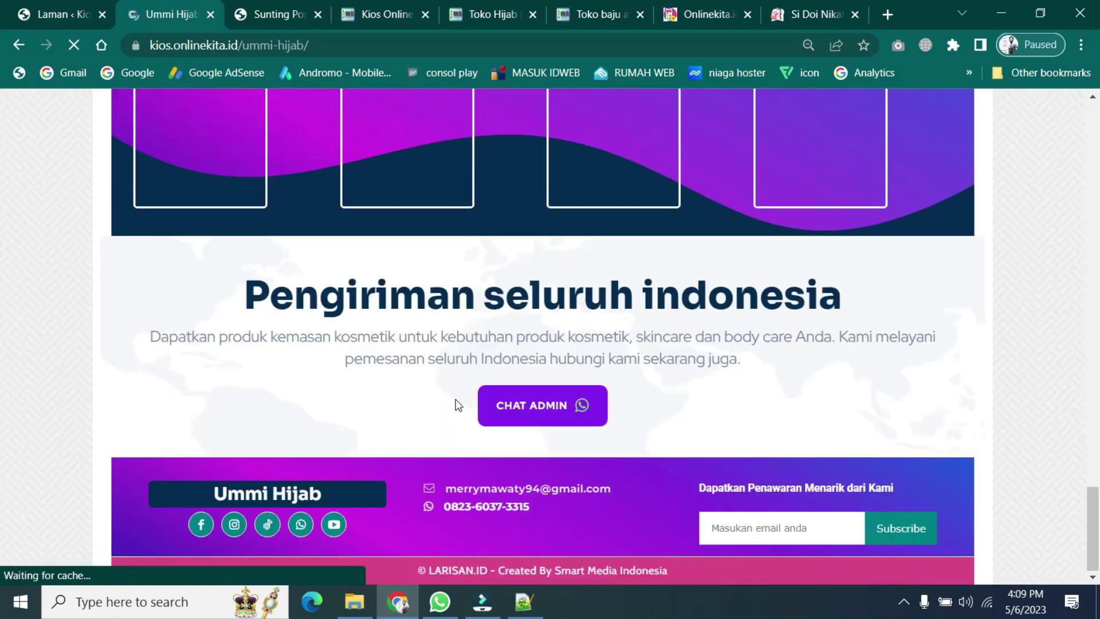
- Test the footer TikTok icon, which shows account-not-found, and close that TikTok tab
click(268, 524)
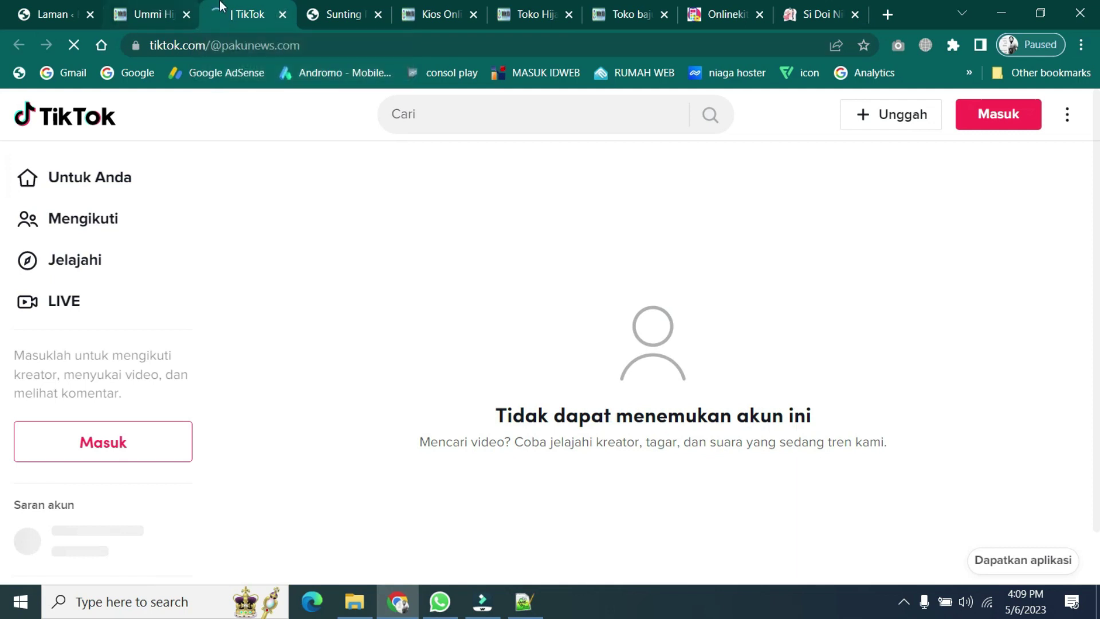
click(282, 14)
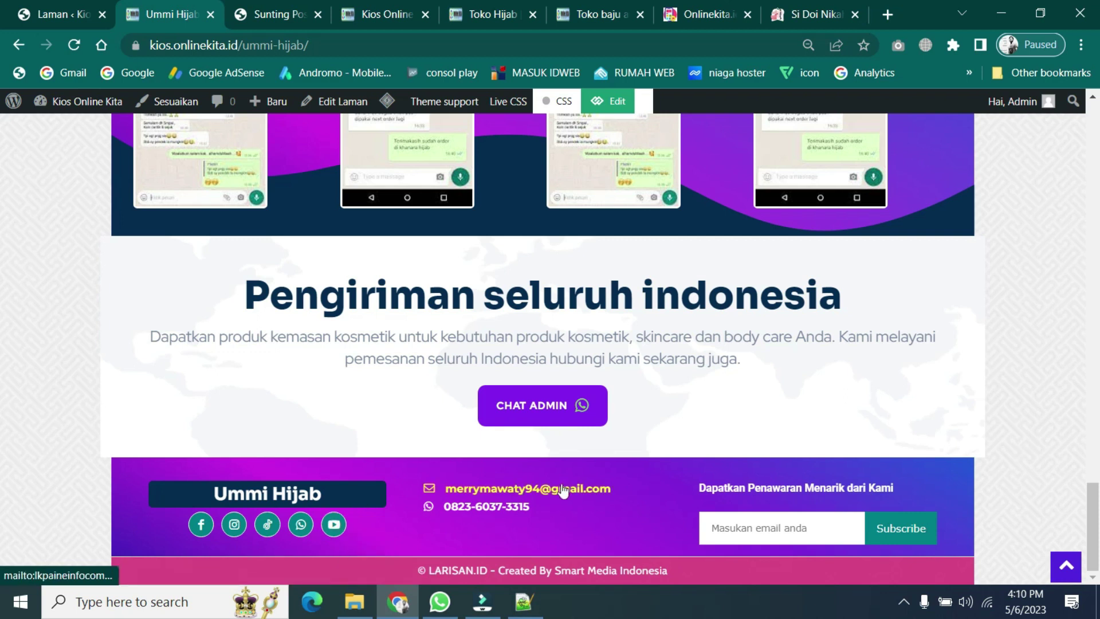
- In the editor, inspect the footer e-mail button, then the phone-number button's WhatsApp link
scroll(377, 205, up, 3)
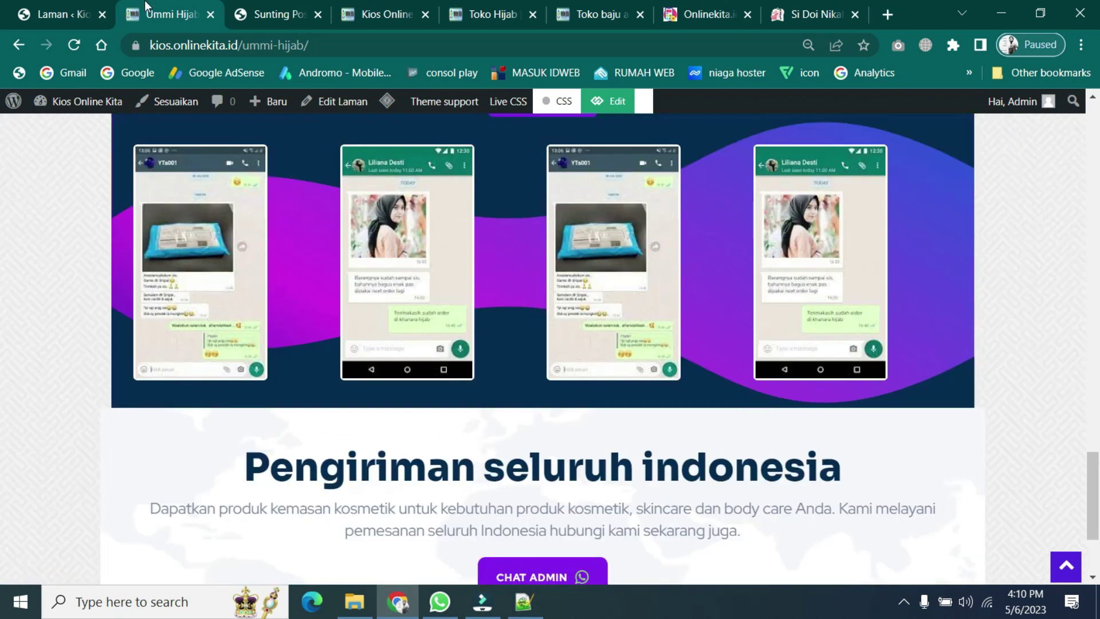
click(267, 2)
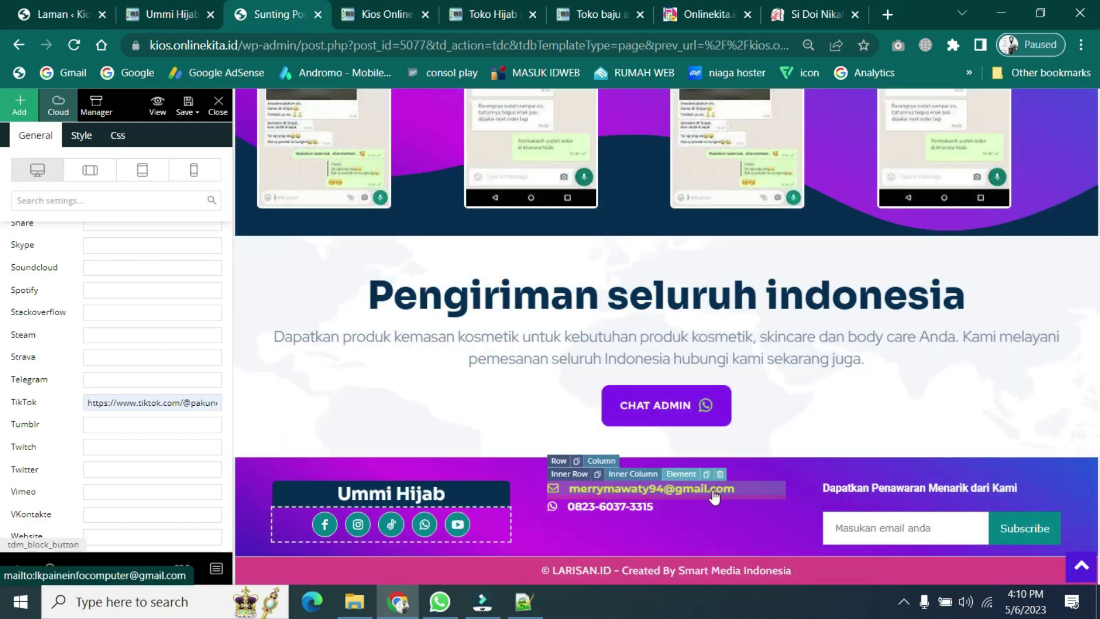
click(714, 494)
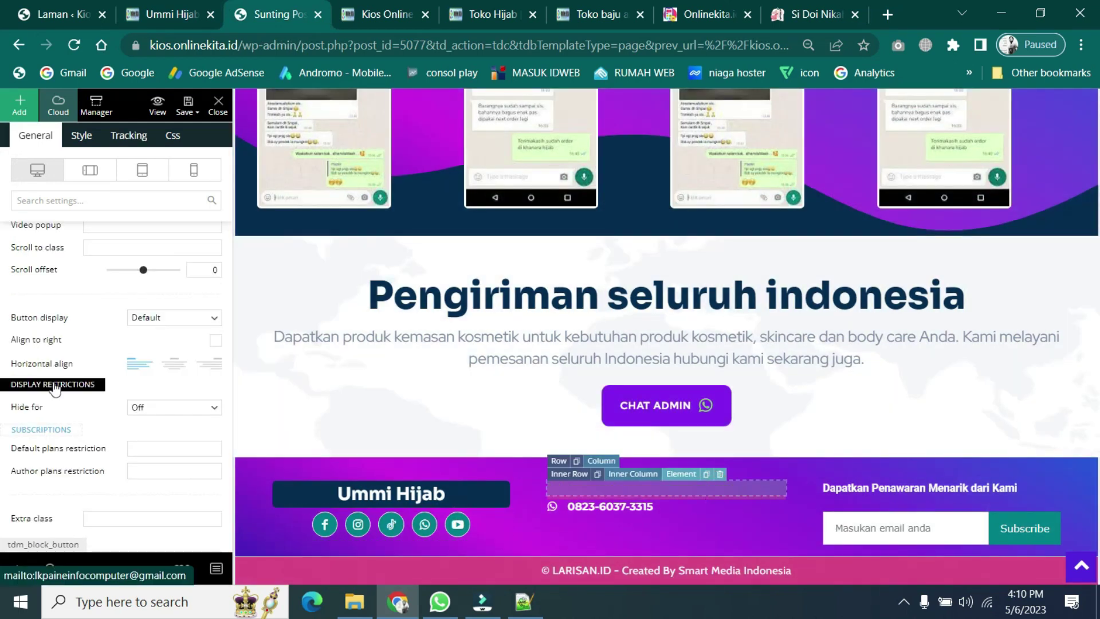
click(168, 299)
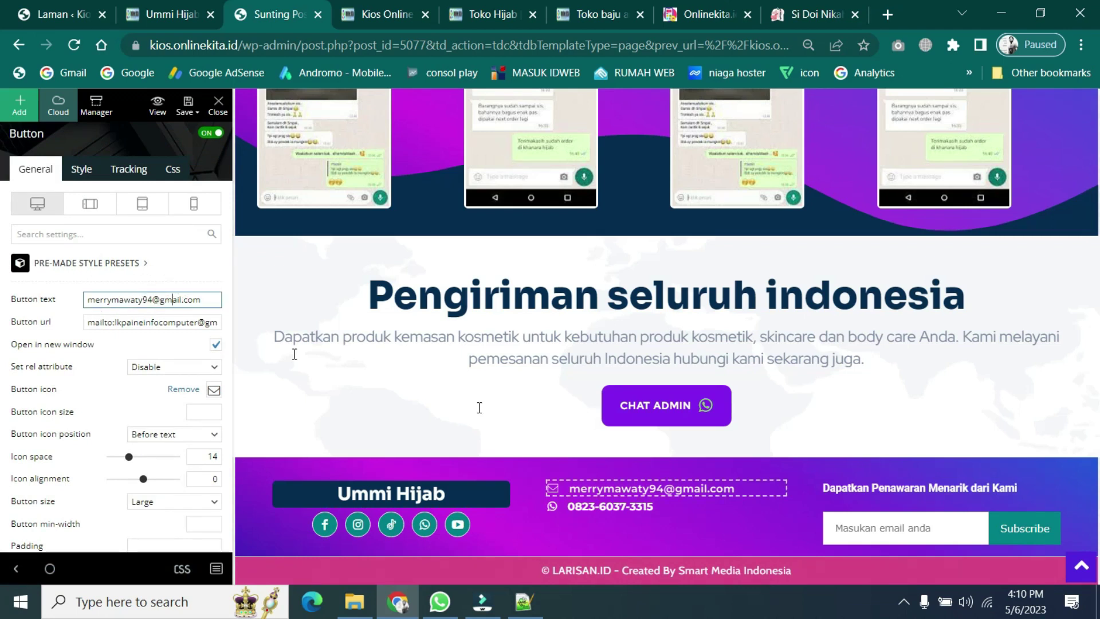
click(635, 512)
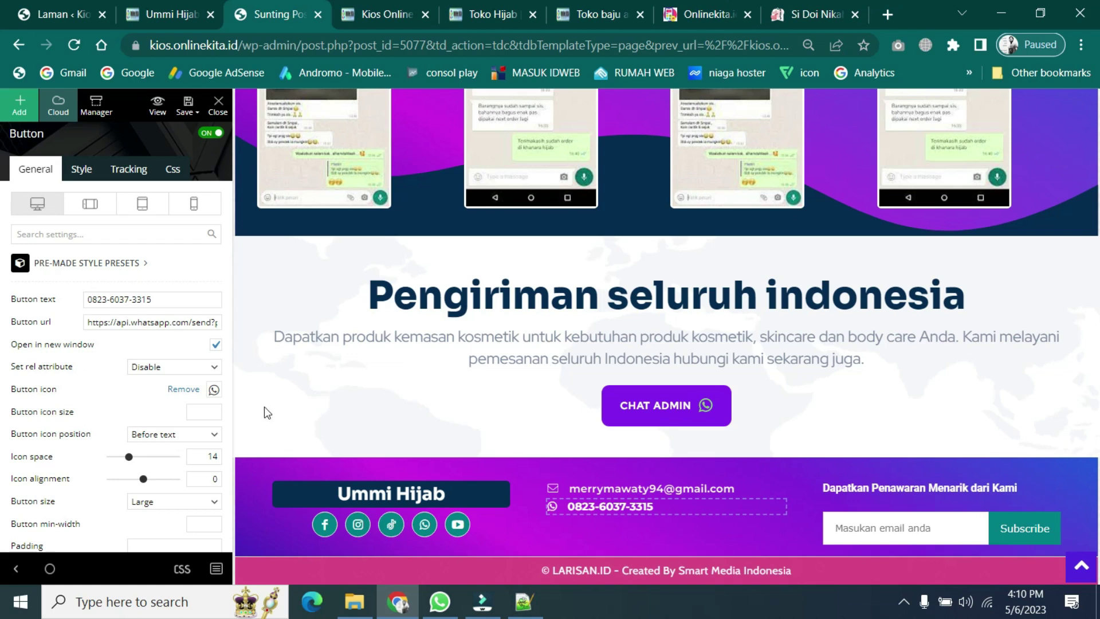
click(152, 322)
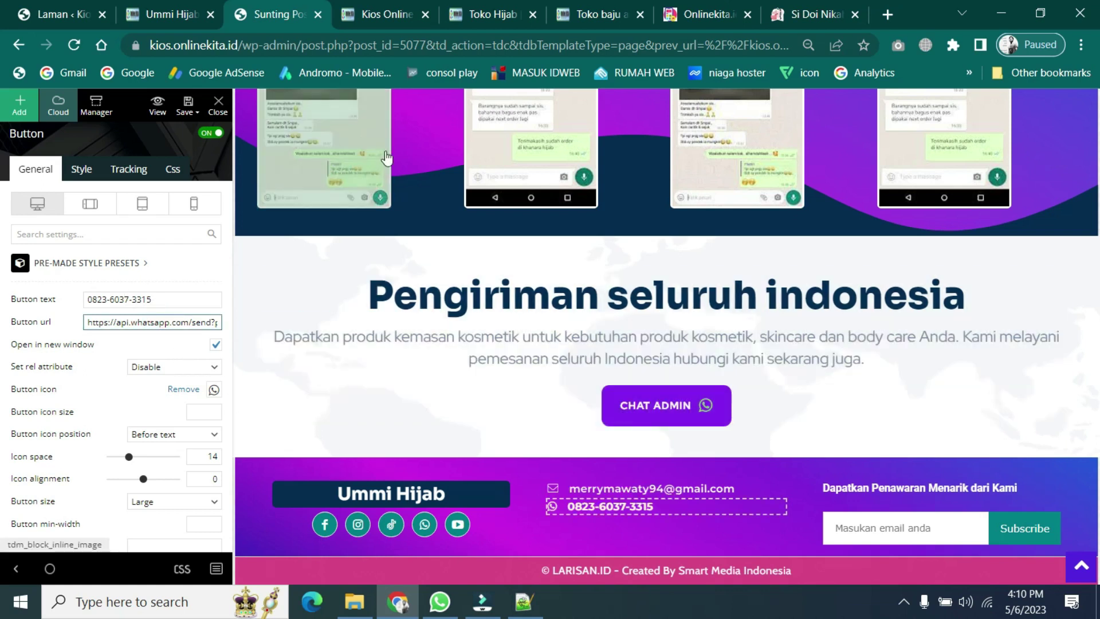
scroll(497, 315, up, 20)
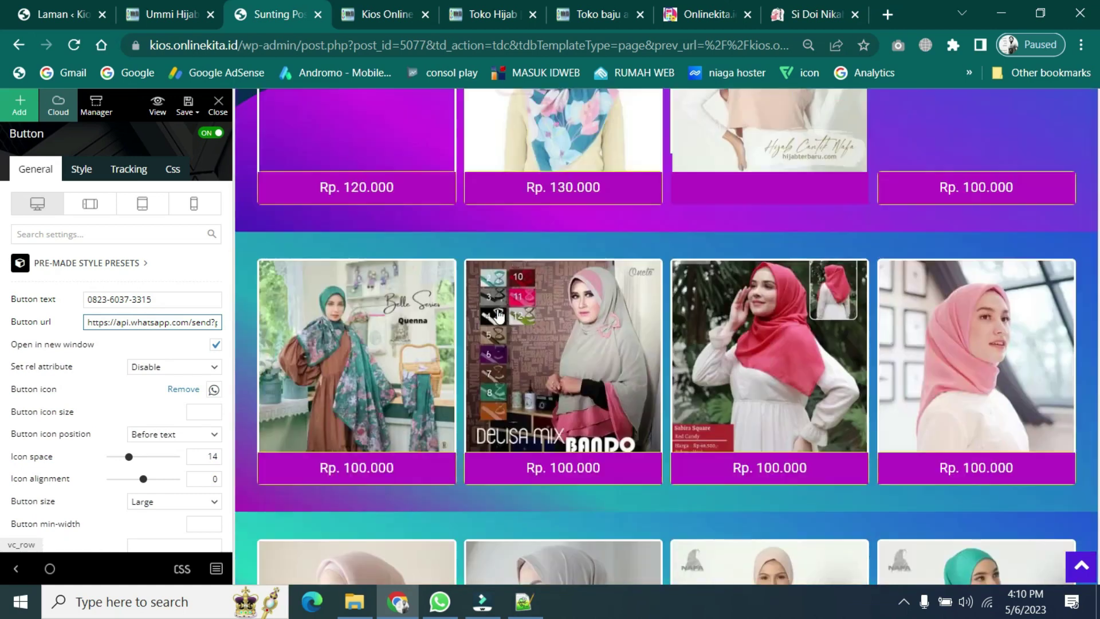
scroll(499, 316, up, 7)
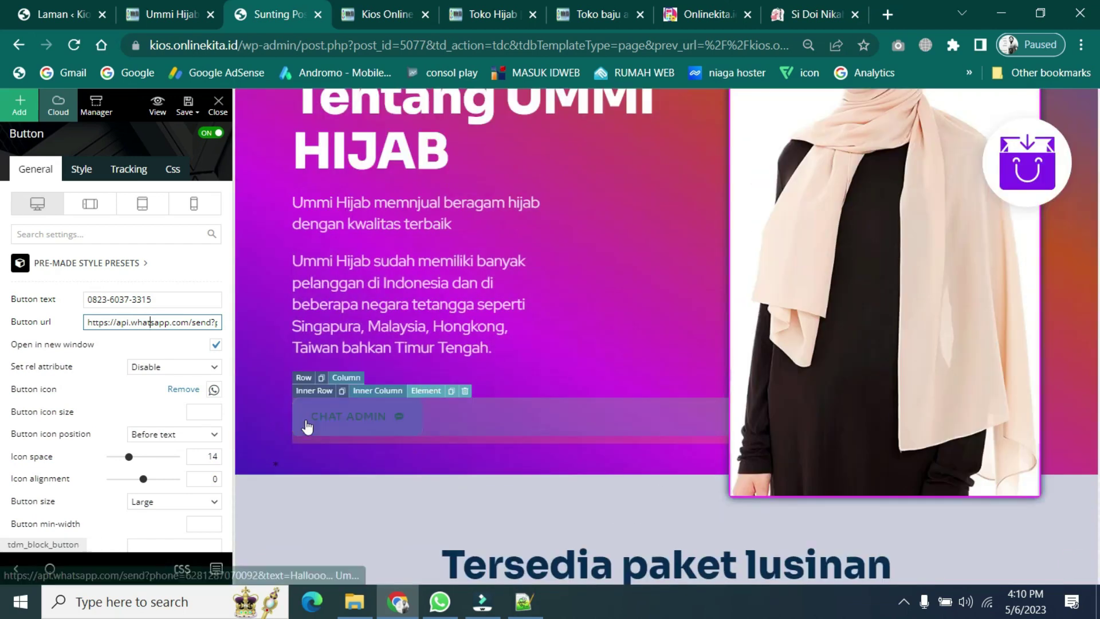
scroll(582, 393, down, 12)
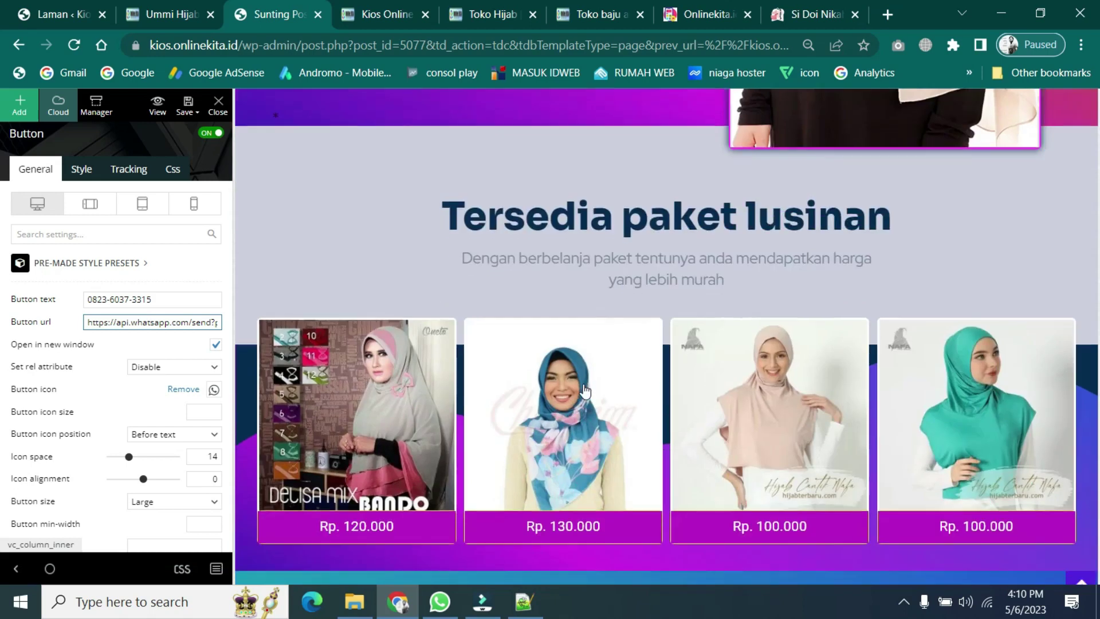
scroll(585, 392, down, 12)
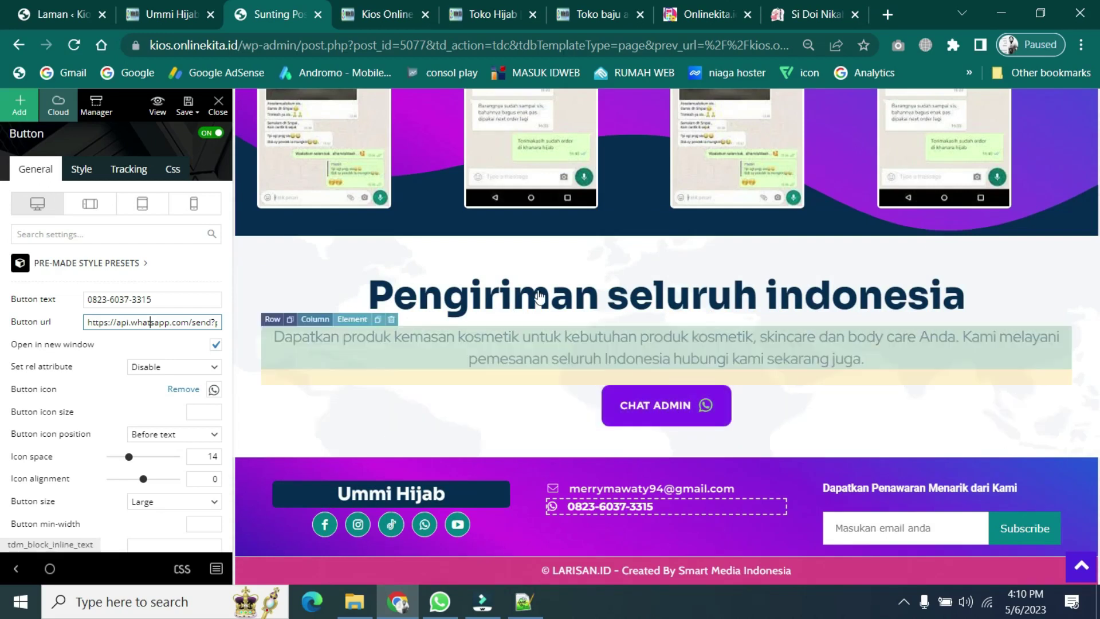
scroll(539, 318, up, 10)
scroll(538, 319, up, 10)
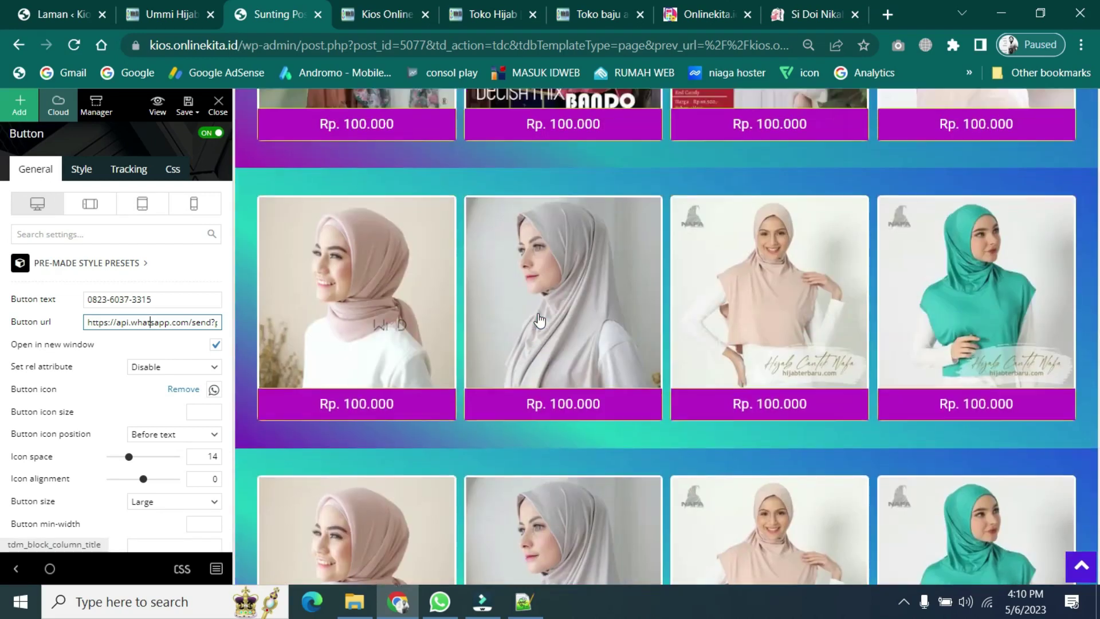
scroll(539, 320, up, 7)
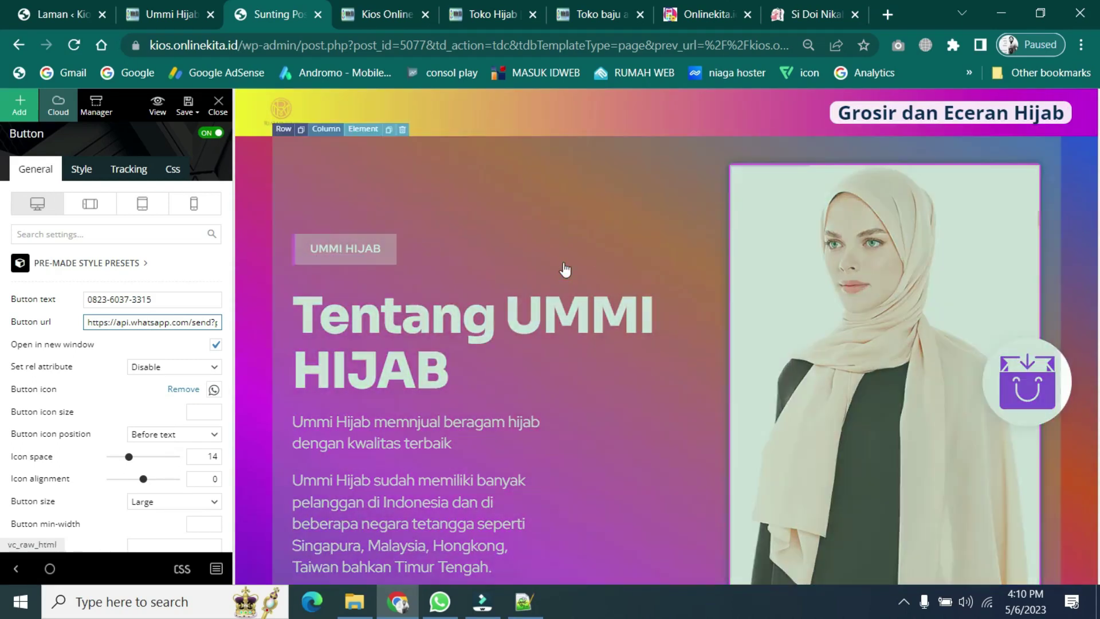
scroll(559, 541, down, 3)
scroll(558, 541, down, 9)
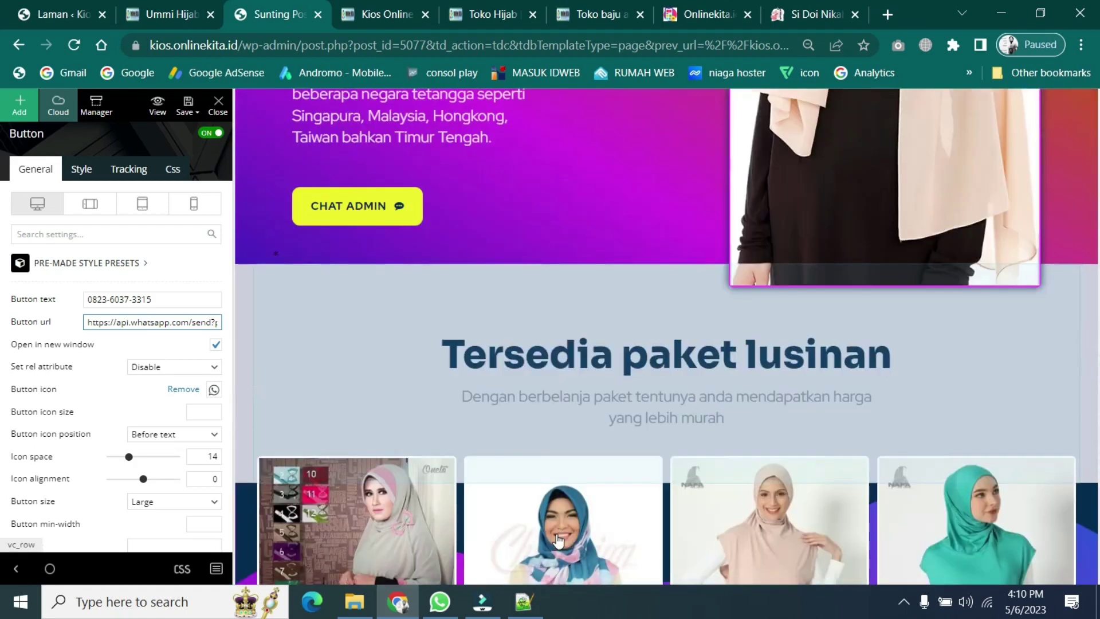
scroll(558, 541, up, 12)
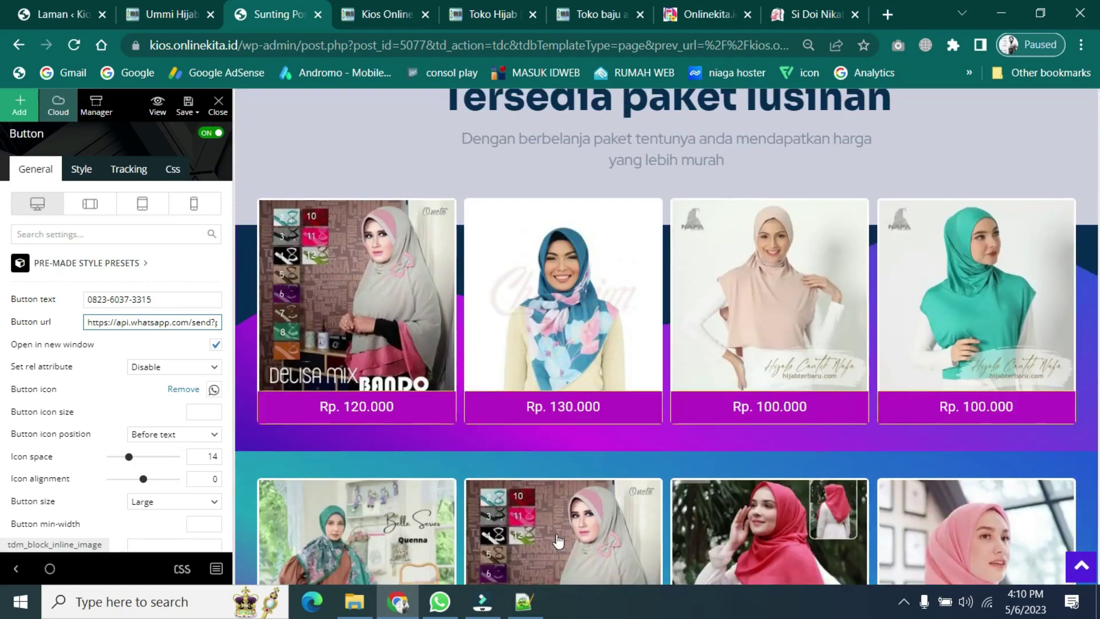
scroll(558, 541, down, 8)
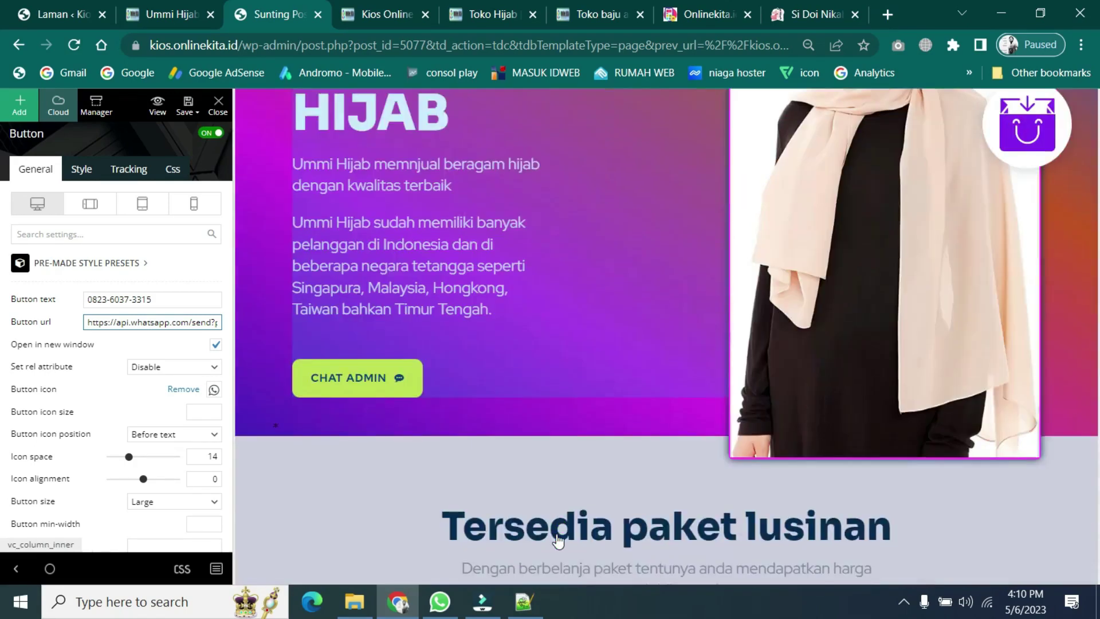
scroll(560, 540, up, 8)
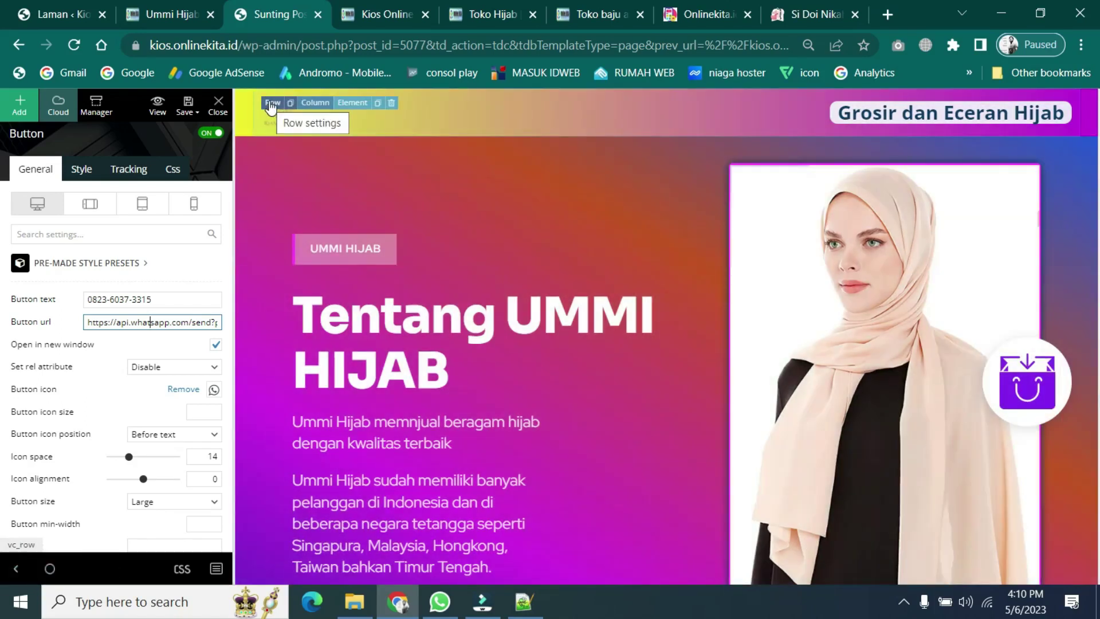
- Open the header row's background gradient and set its start colour to green #81d742
click(271, 104)
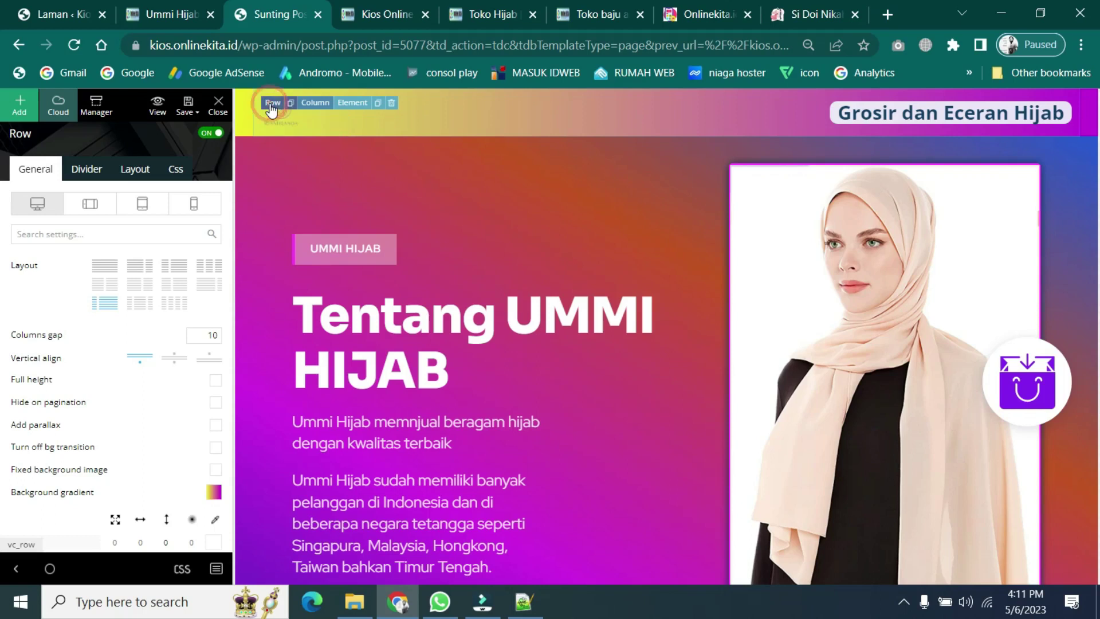
scroll(36, 487, down, 3)
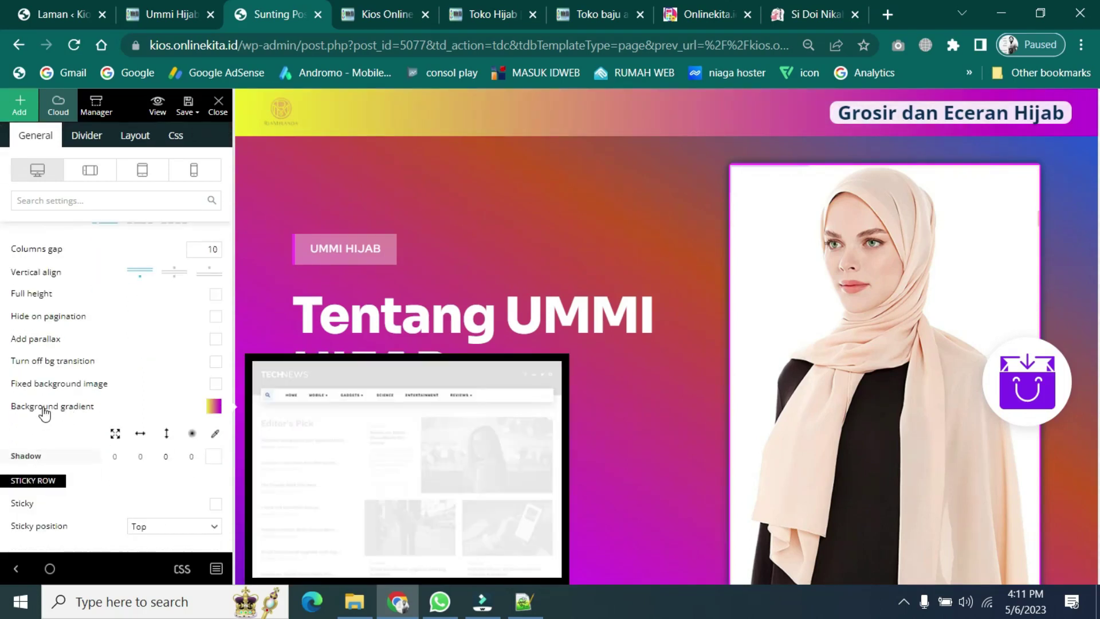
click(213, 408)
scroll(191, 337, down, 5)
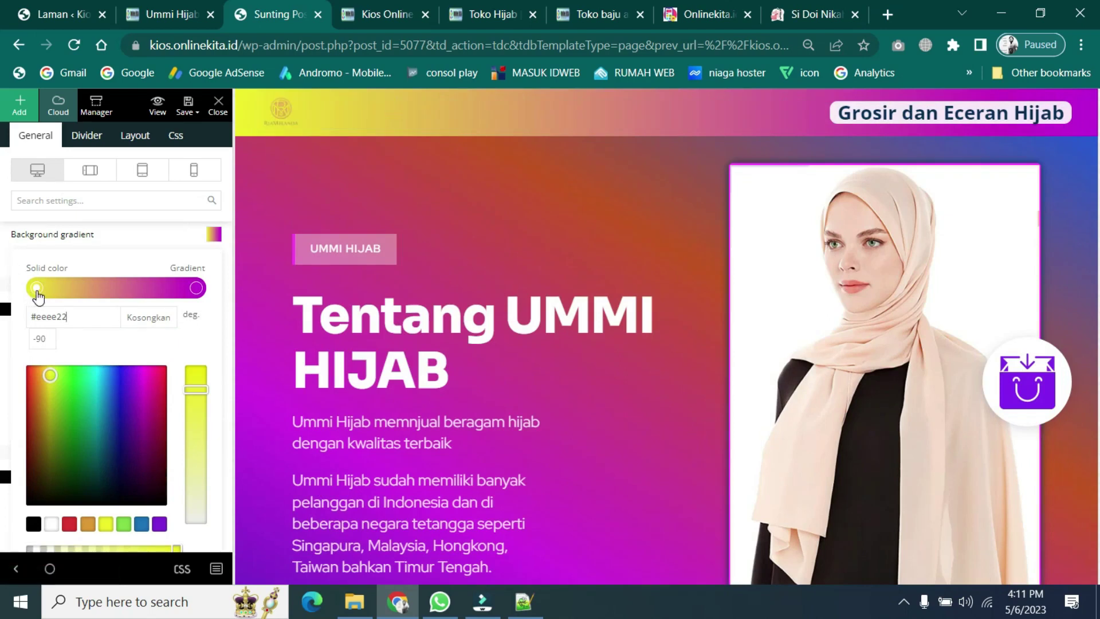
drag(67, 378, 99, 376)
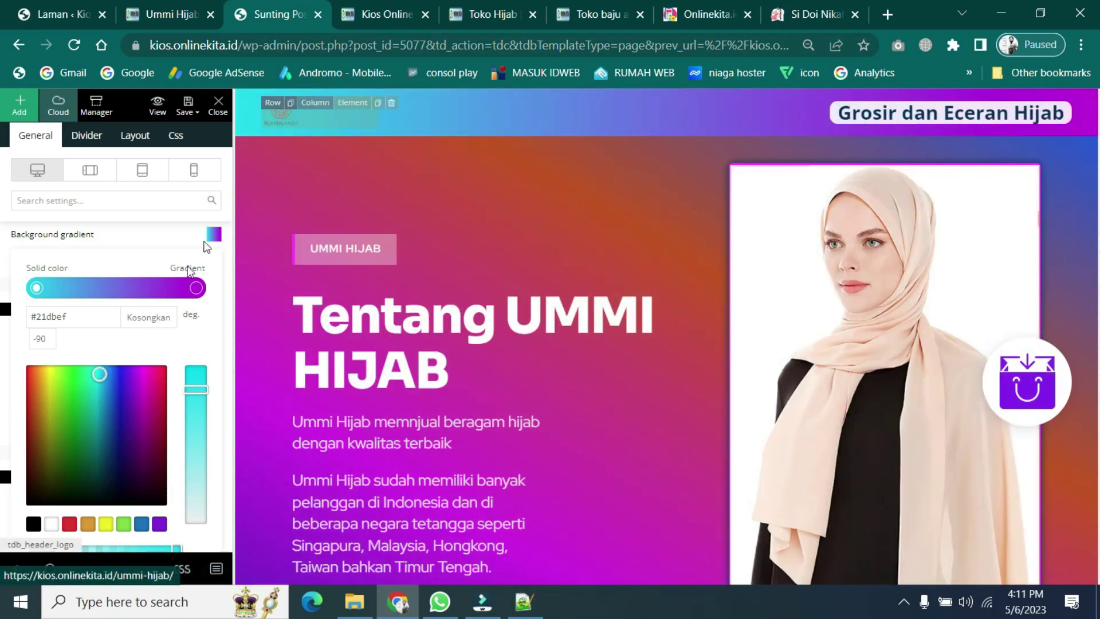
click(98, 371)
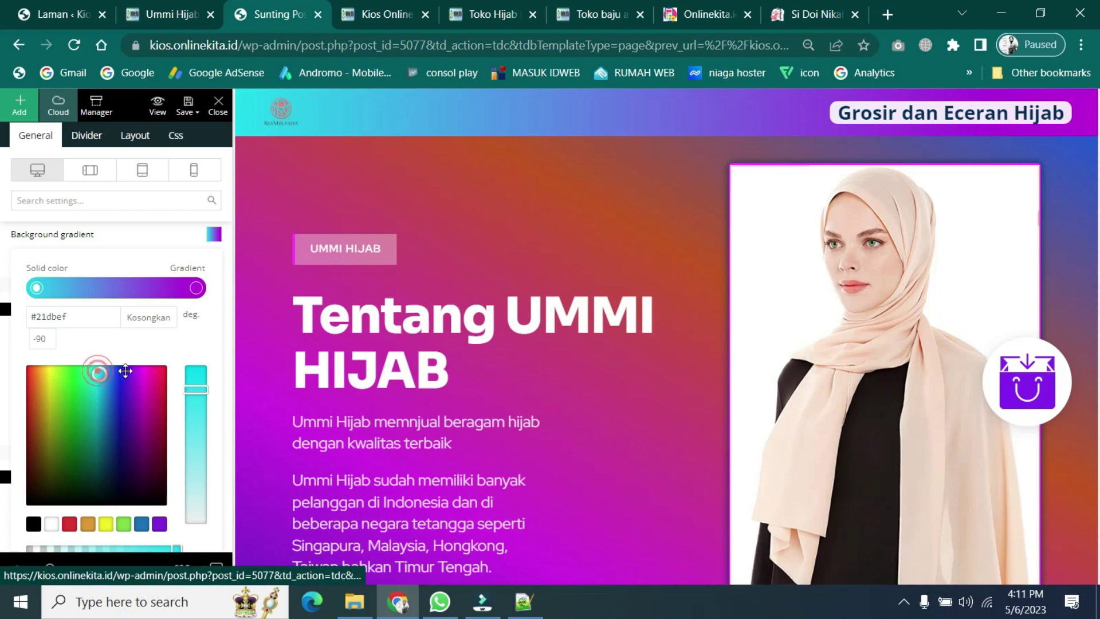
click(162, 400)
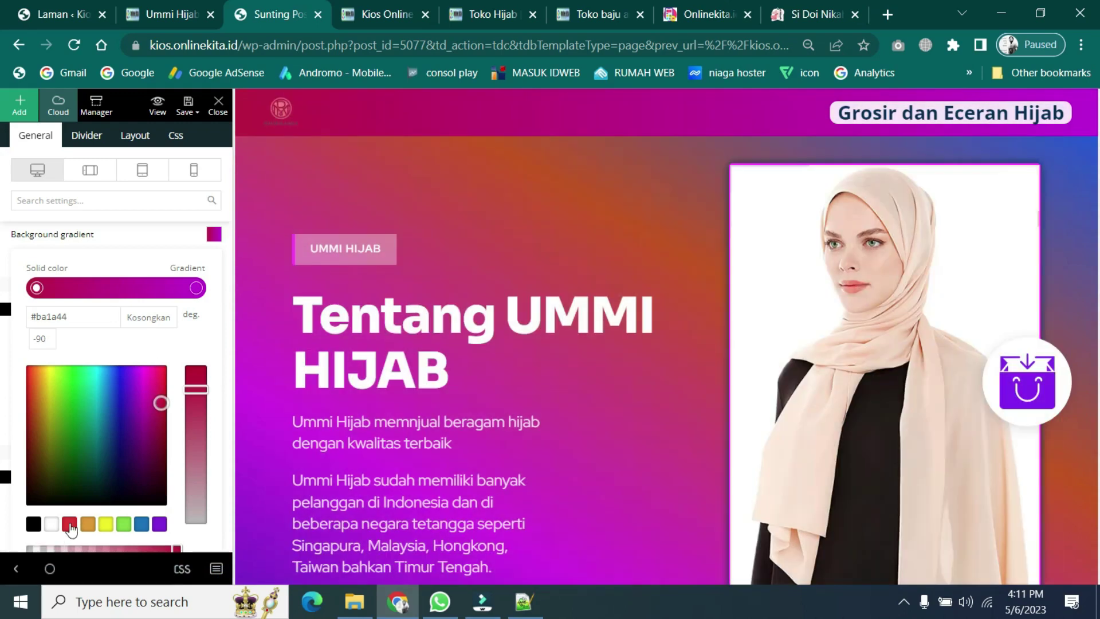
click(122, 524)
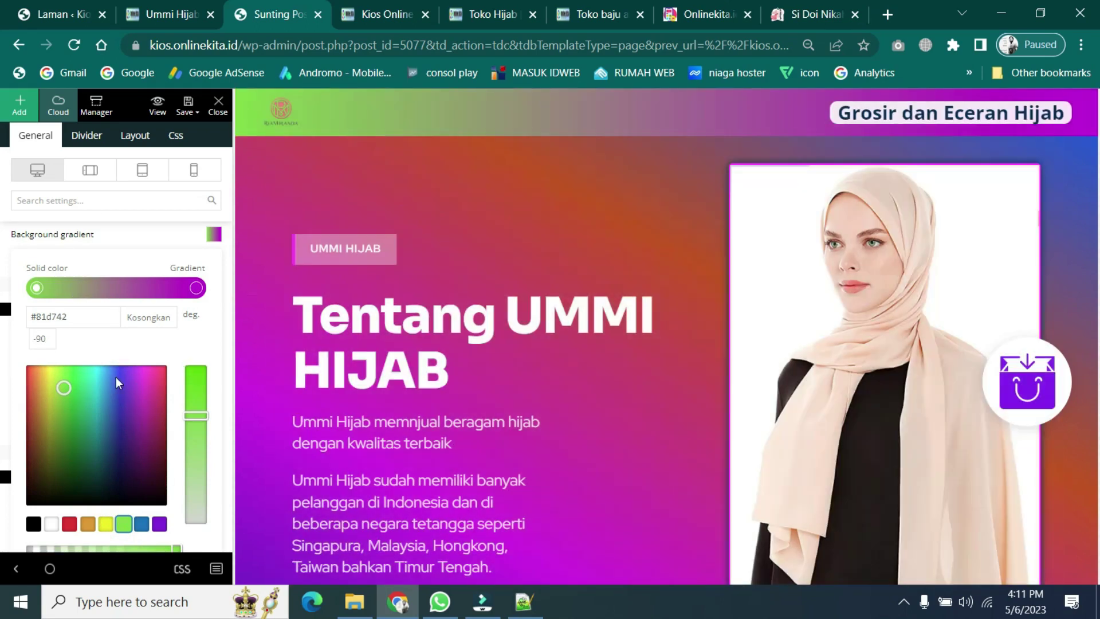
- Change the header gradient's end stop from purple to cyan #00c4e2
click(197, 288)
click(98, 380)
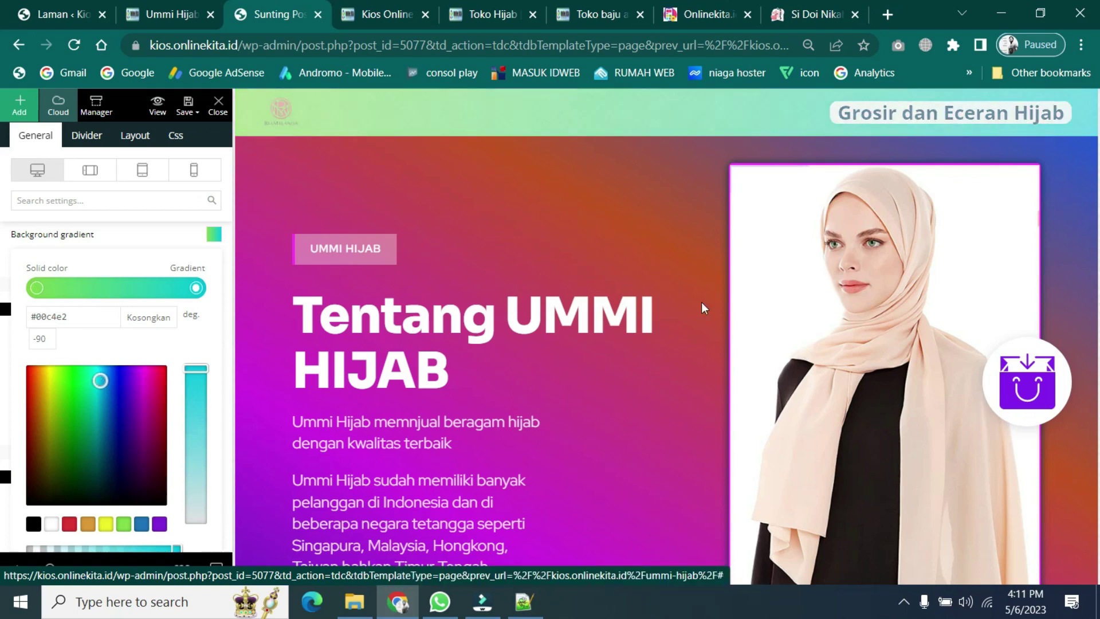
scroll(590, 338, down, 1)
- Give the footer's bottom row a background gradient from yellow on the left to green-cyan on the right
scroll(589, 339, down, 10)
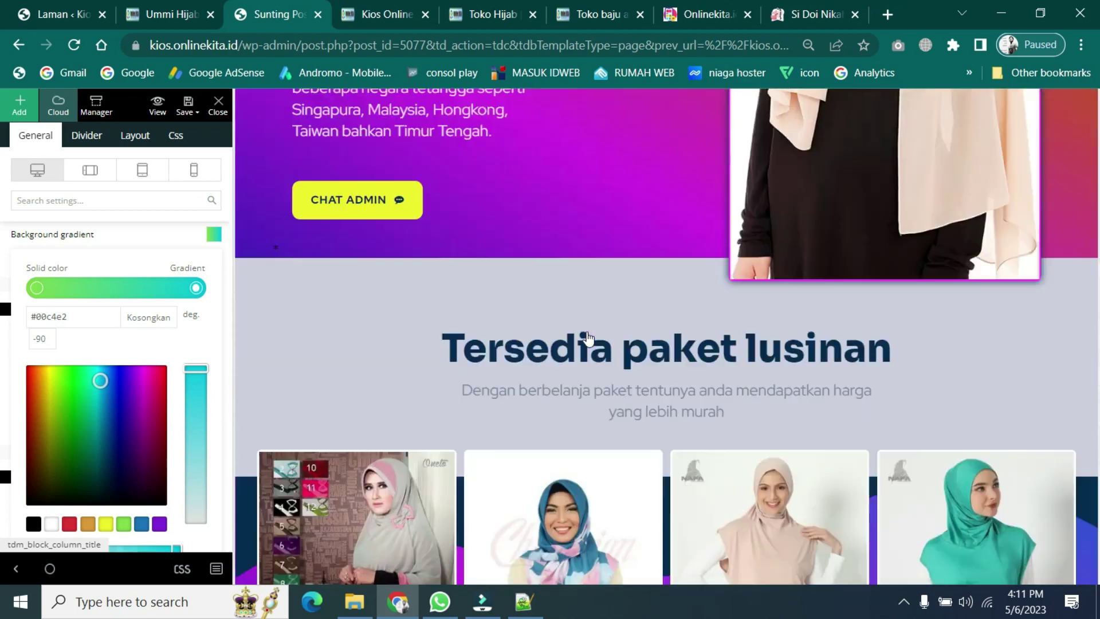
scroll(589, 339, down, 3)
scroll(589, 339, down, 12)
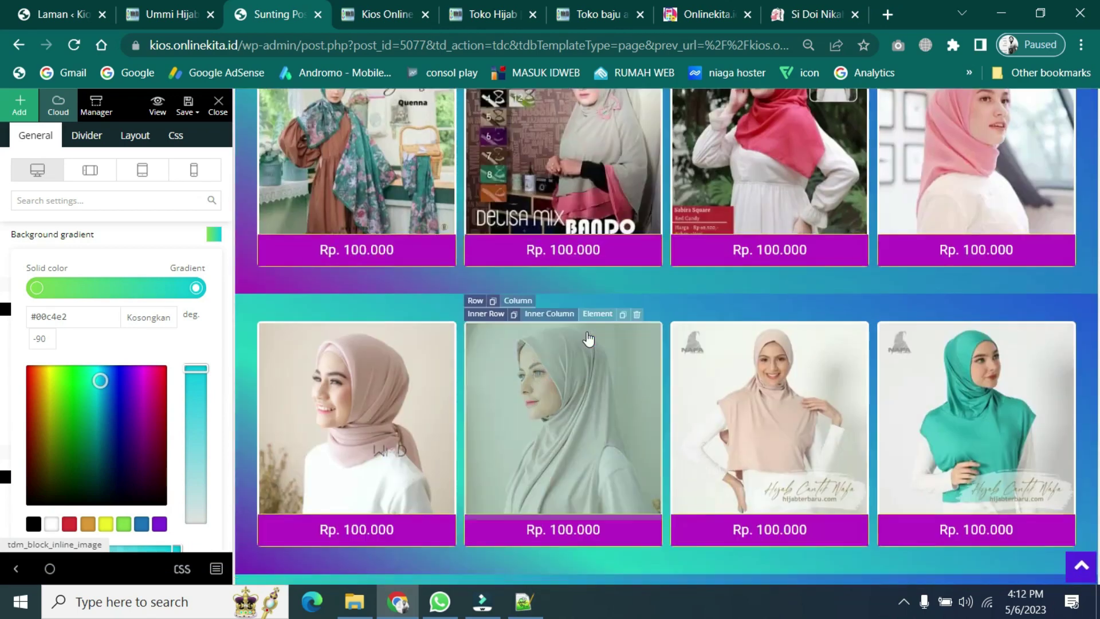
scroll(591, 375, down, 3)
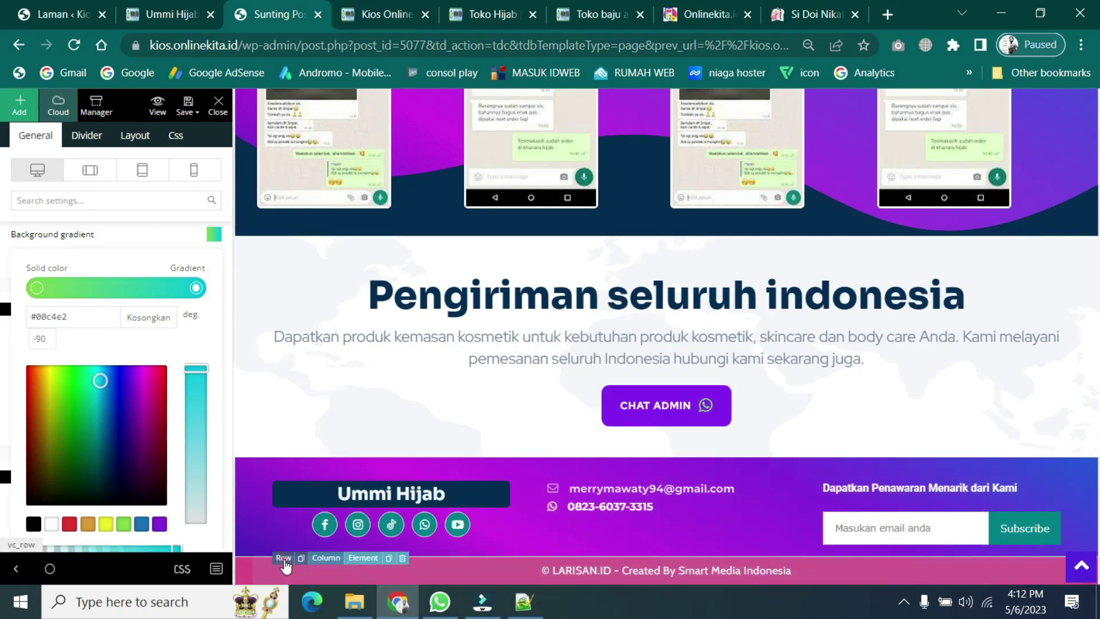
click(283, 558)
scroll(179, 413, up, 3)
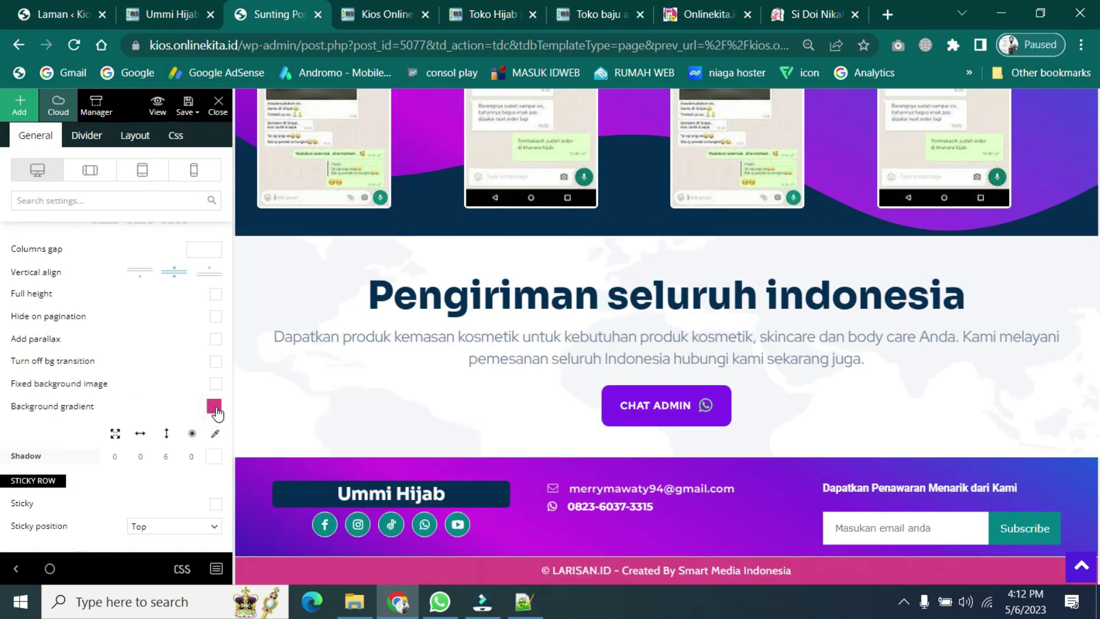
click(216, 408)
scroll(131, 456, down, 4)
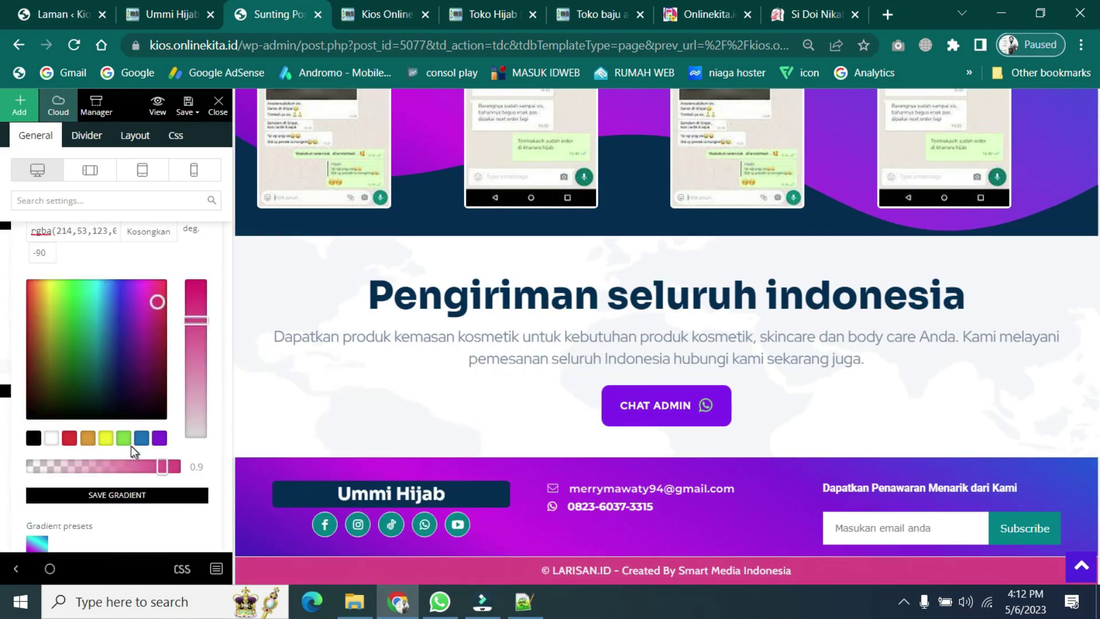
click(107, 440)
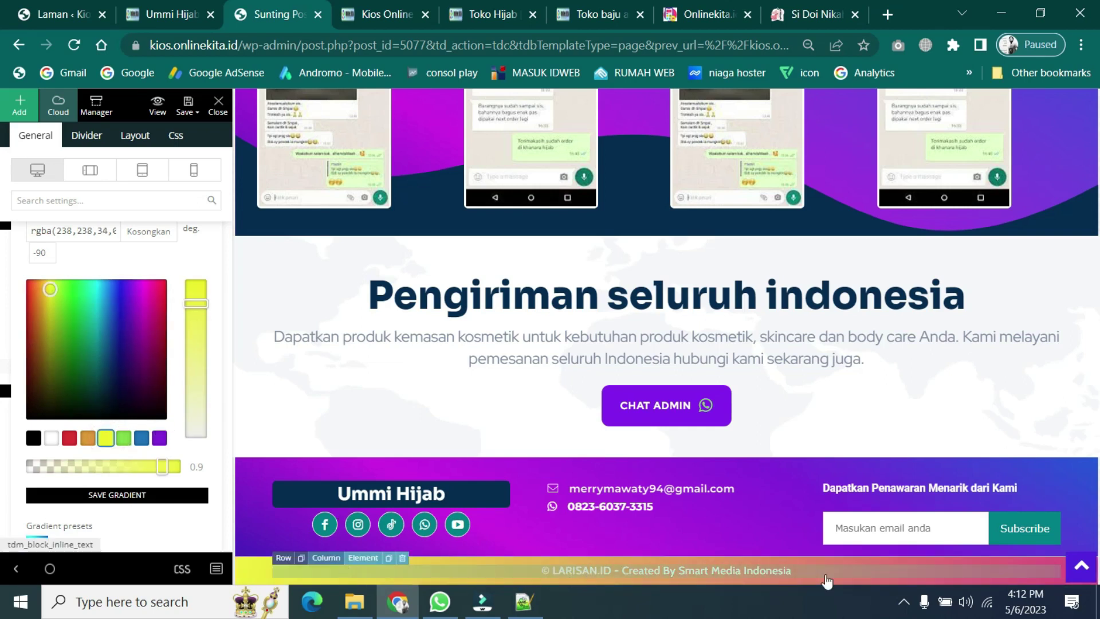
scroll(107, 338, up, 3)
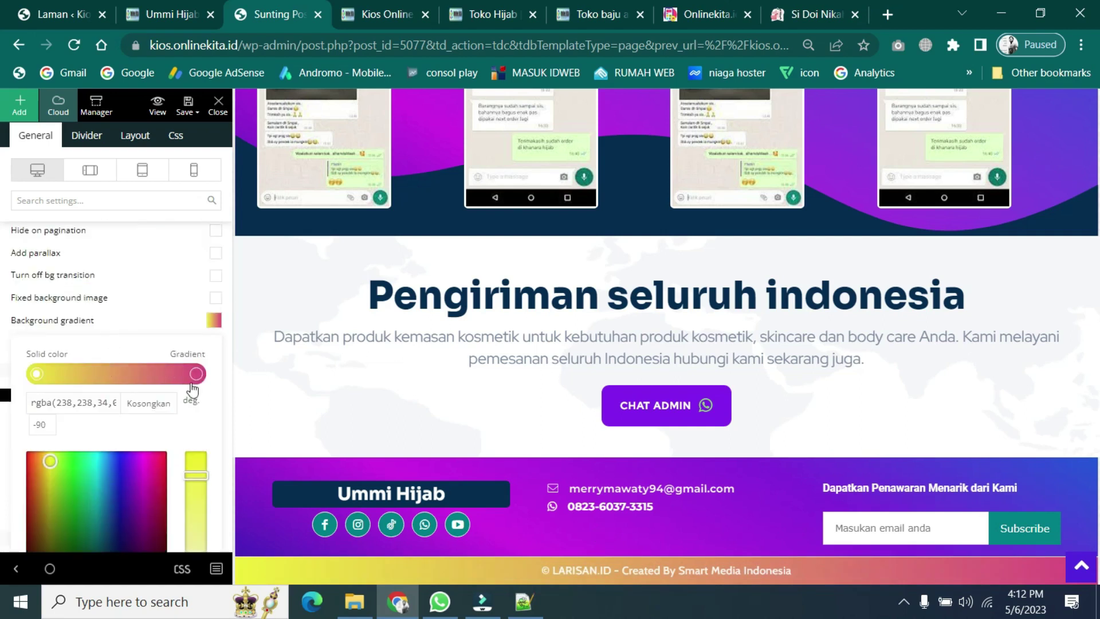
click(196, 374)
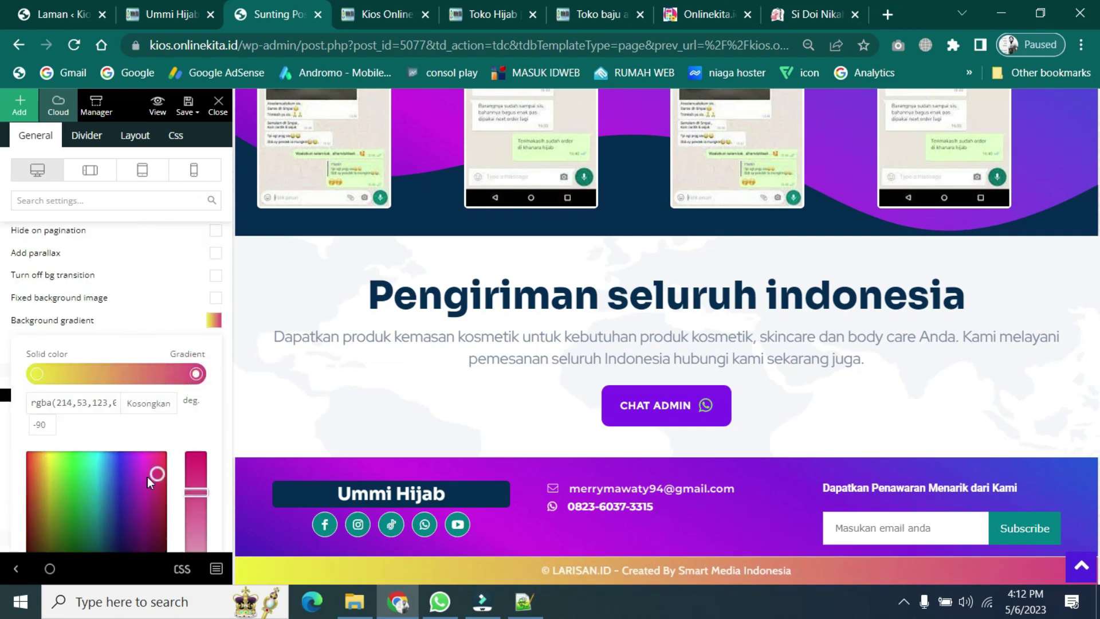
drag(146, 476, 112, 476)
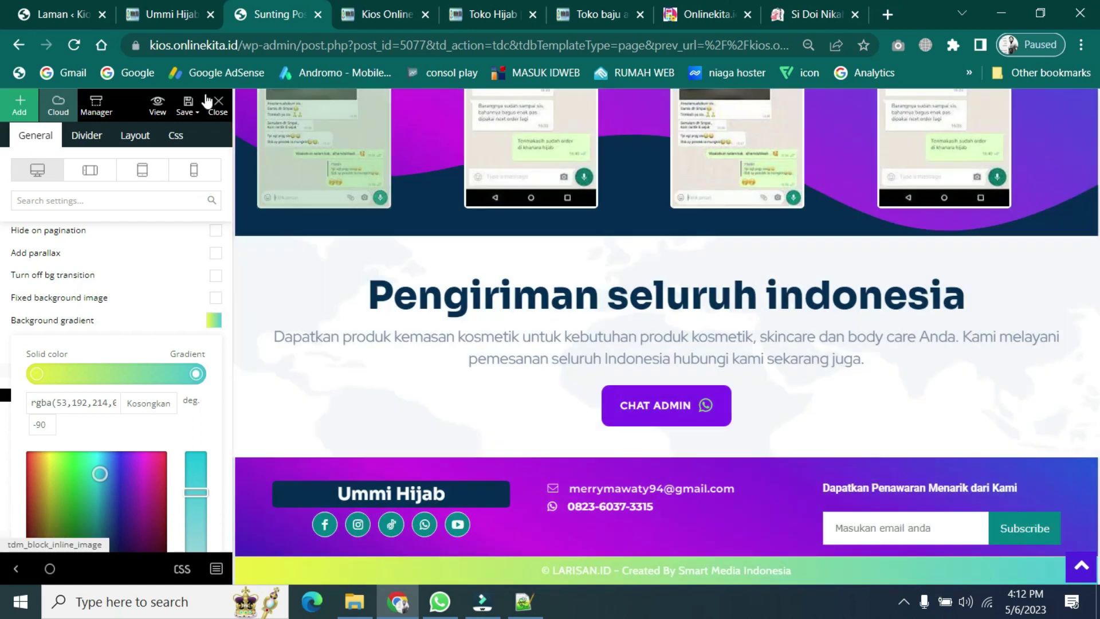
- Save the page in tagDiv Composer and reload the live Ummi Hijab page to see the changes
click(188, 112)
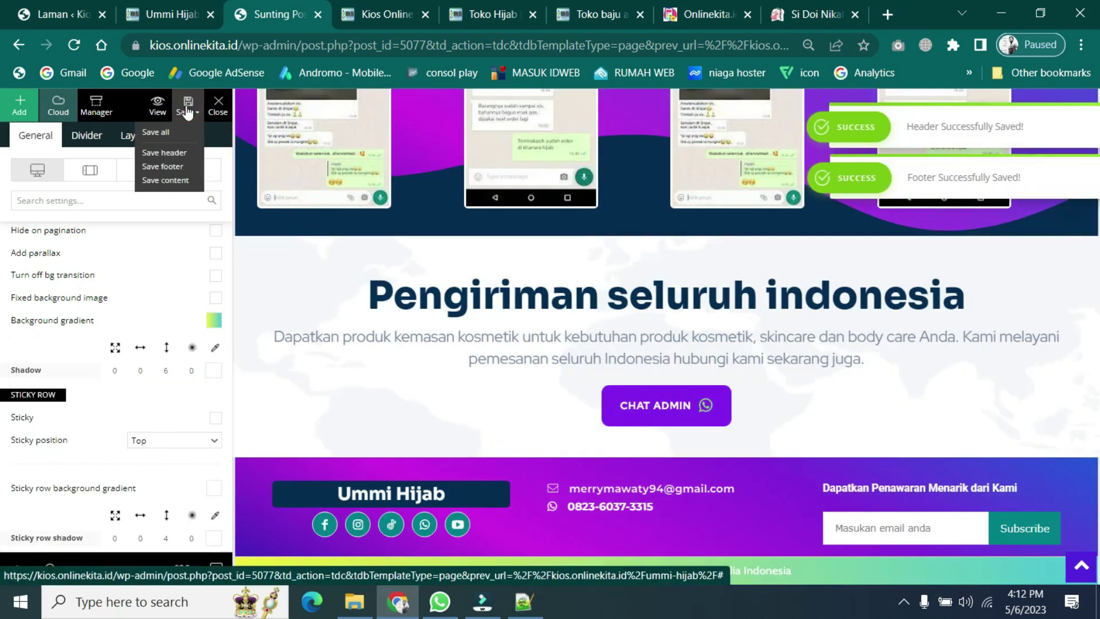
click(180, 17)
click(75, 49)
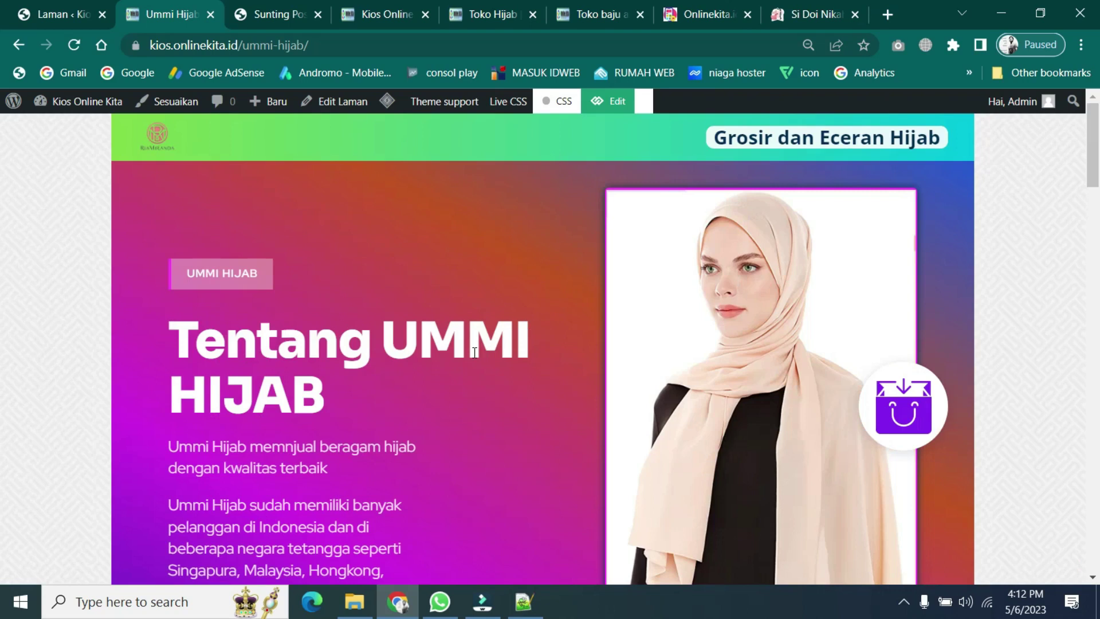
scroll(474, 352, down, 15)
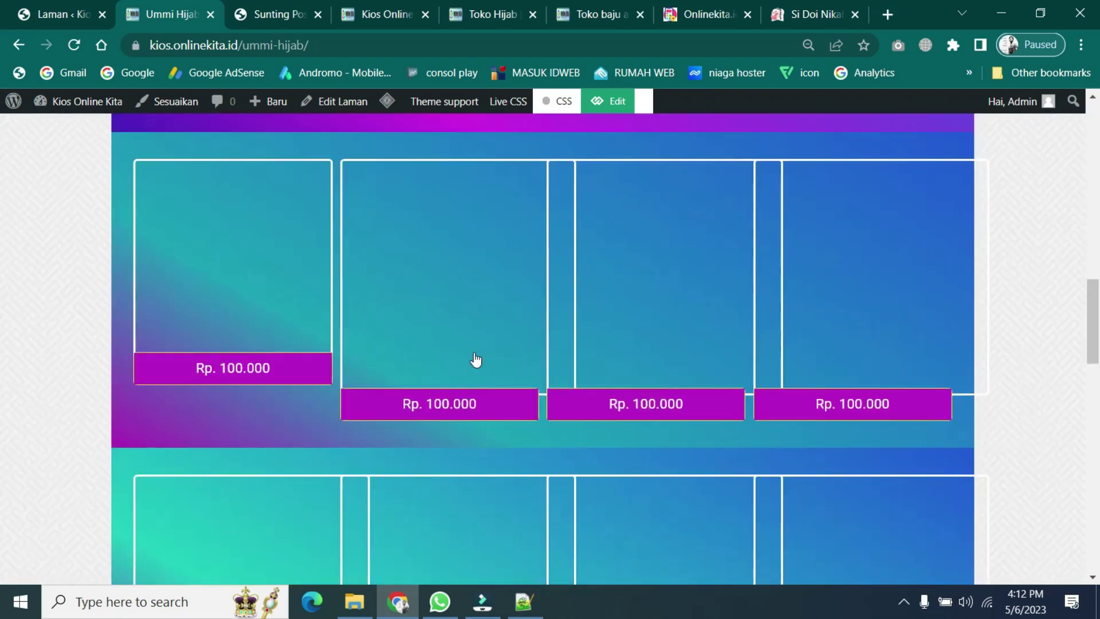
scroll(475, 359, down, 5)
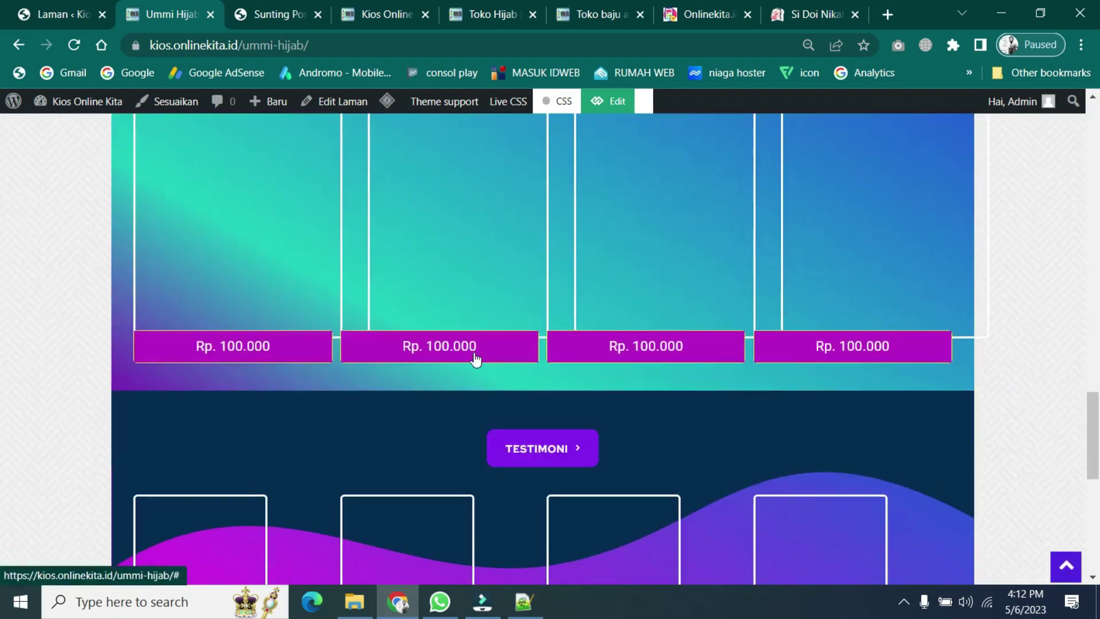
scroll(473, 352, down, 8)
scroll(480, 352, up, 5)
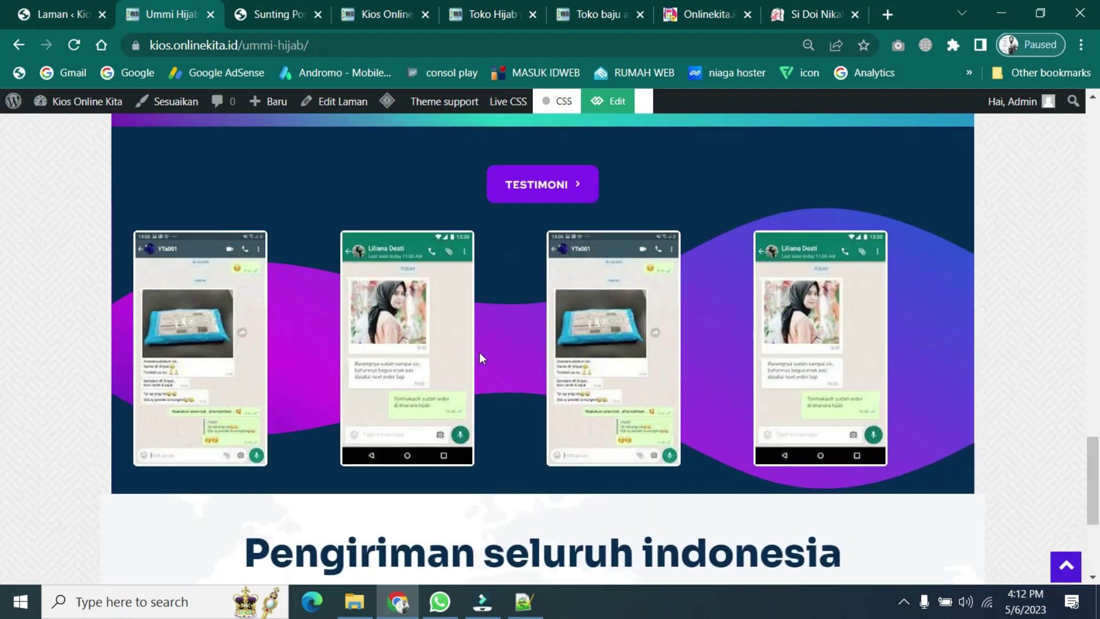
scroll(482, 351, up, 15)
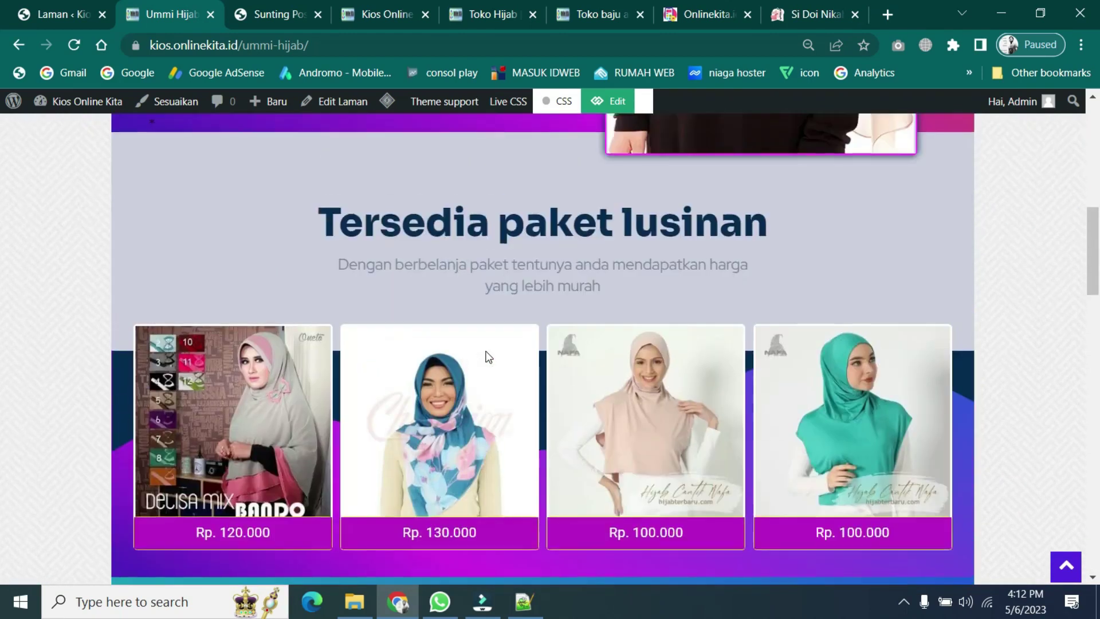
scroll(488, 357, up, 10)
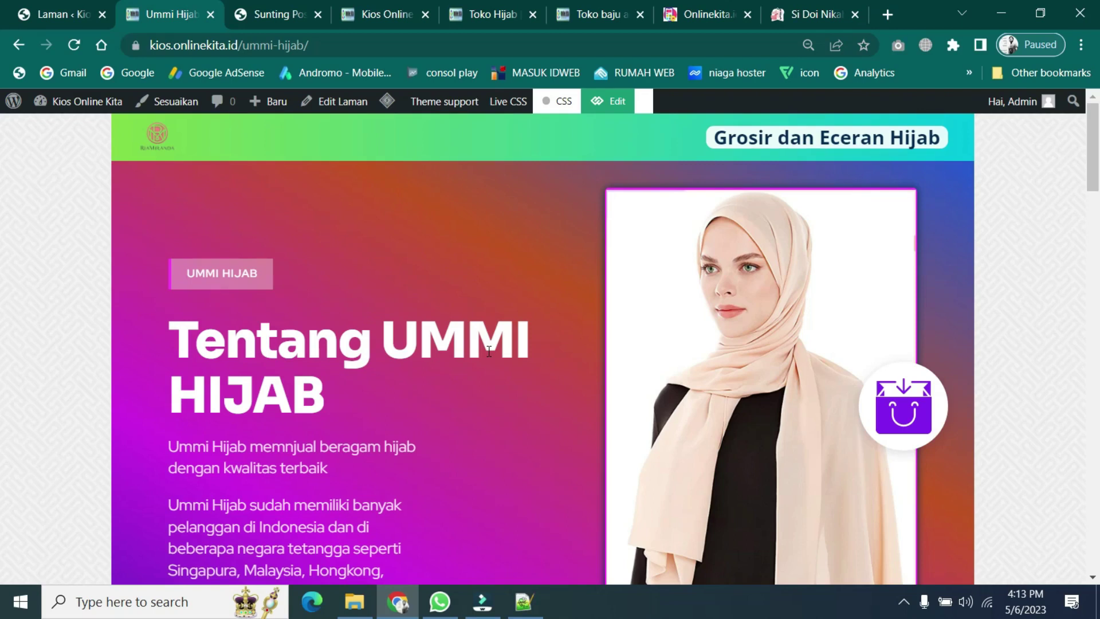
scroll(519, 370, down, 8)
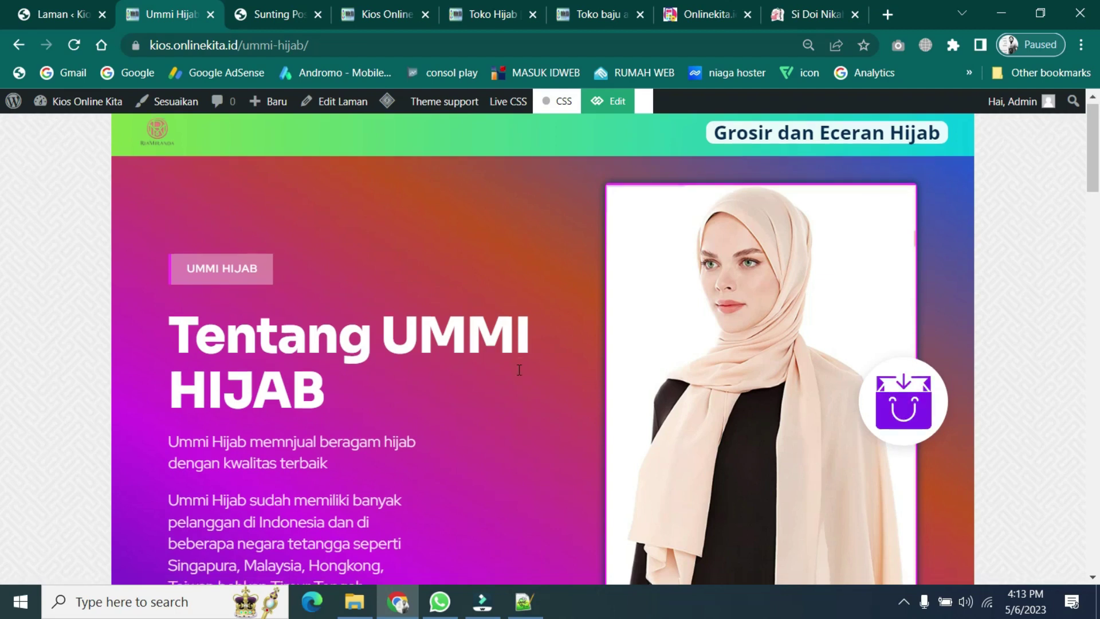
scroll(518, 370, down, 10)
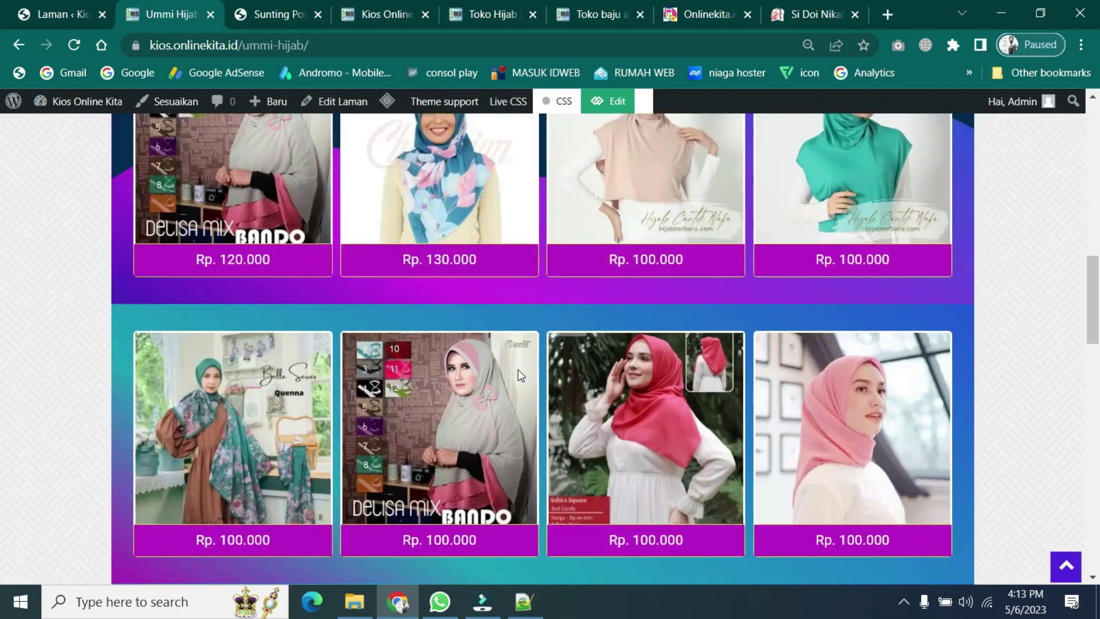
scroll(518, 370, down, 18)
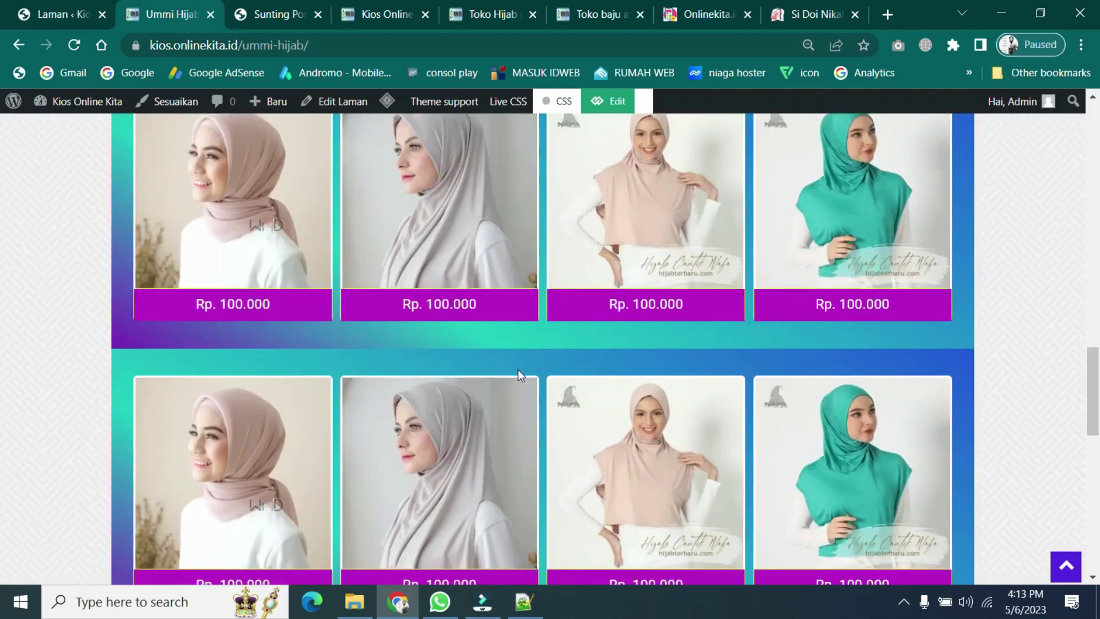
scroll(518, 369, down, 1)
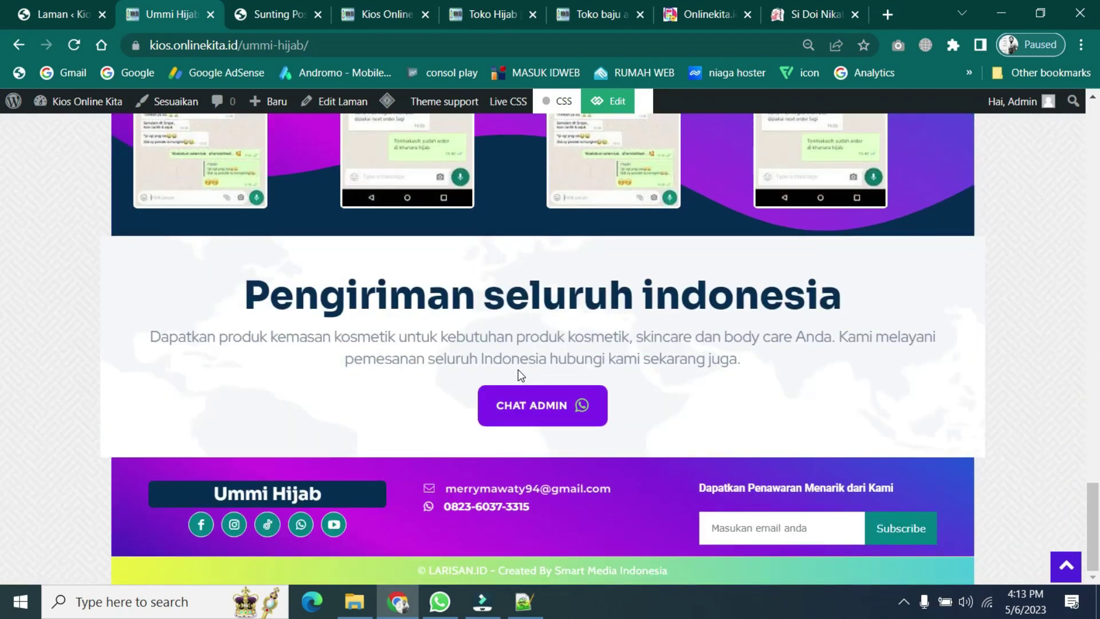
scroll(518, 375, up, 20)
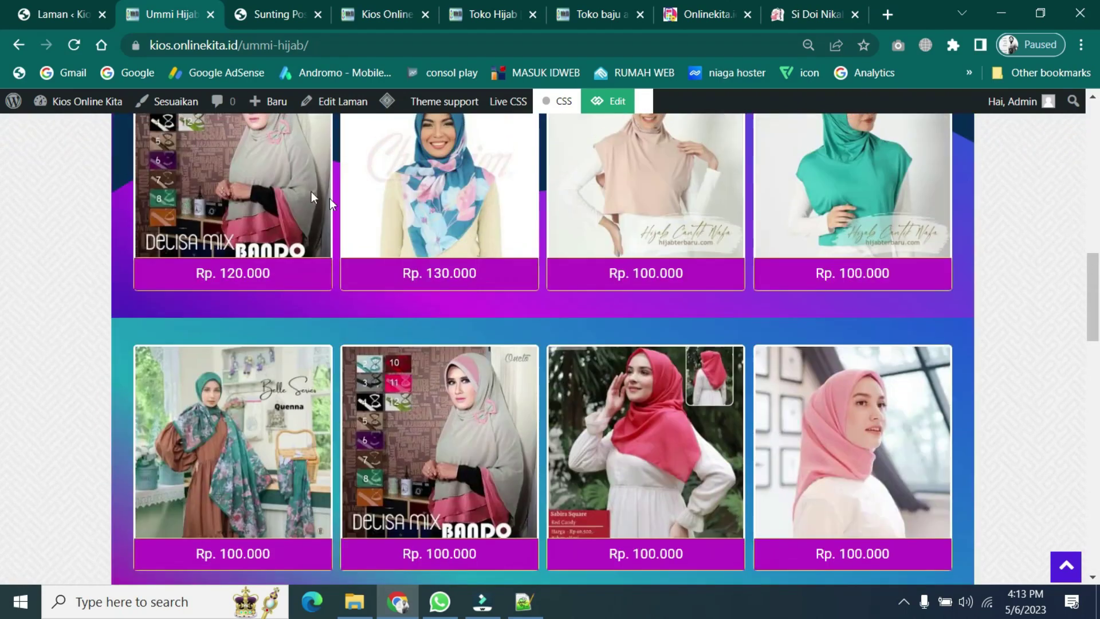
scroll(622, 503, up, 12)
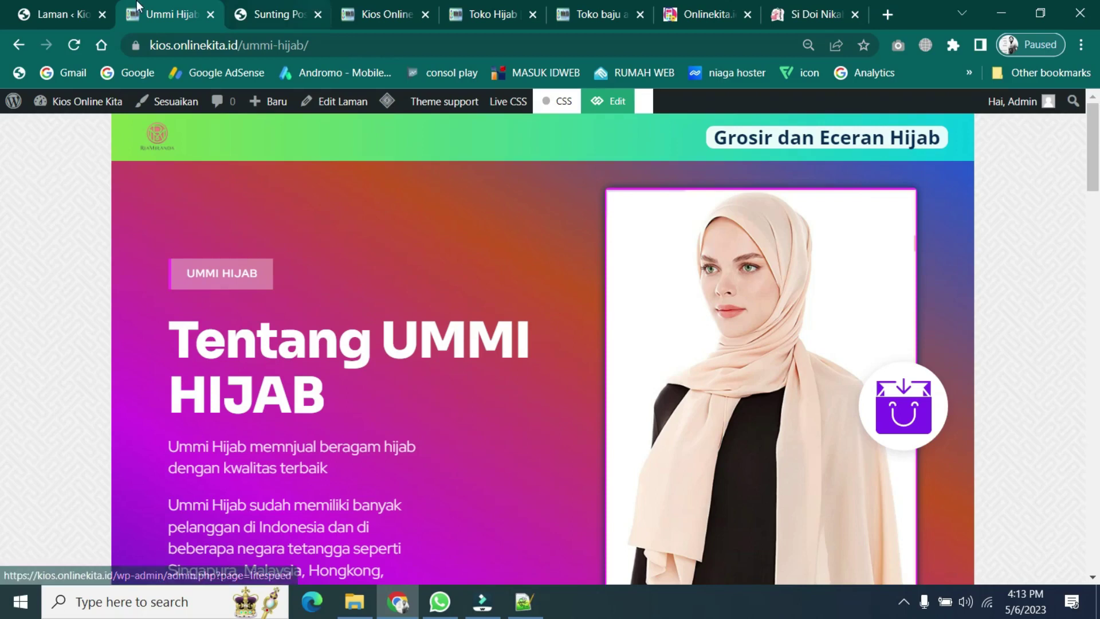
click(281, 3)
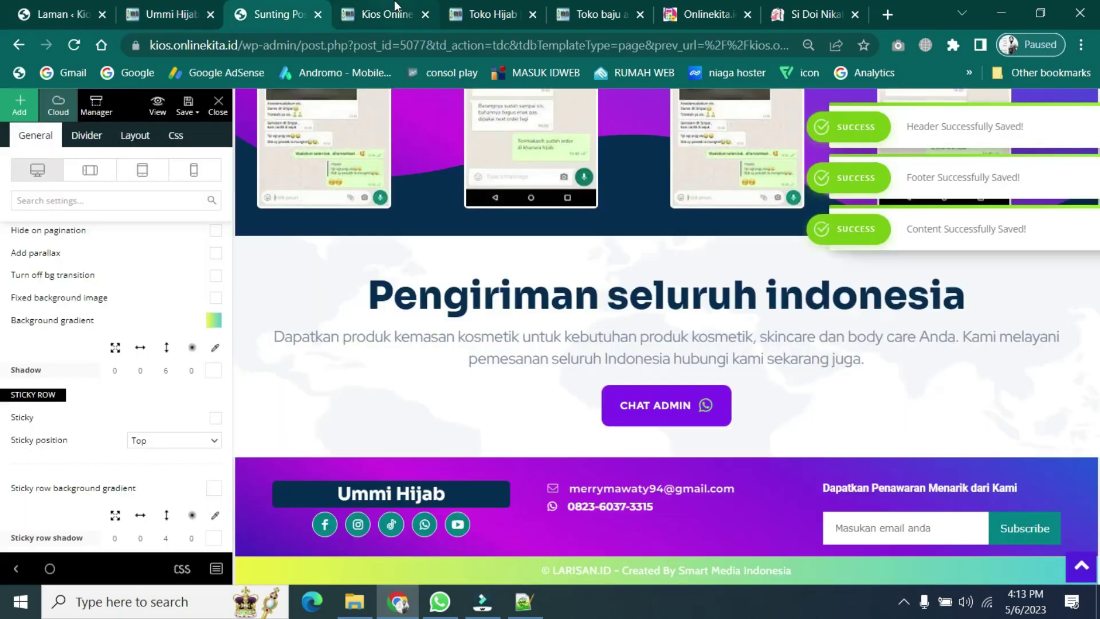
click(401, 7)
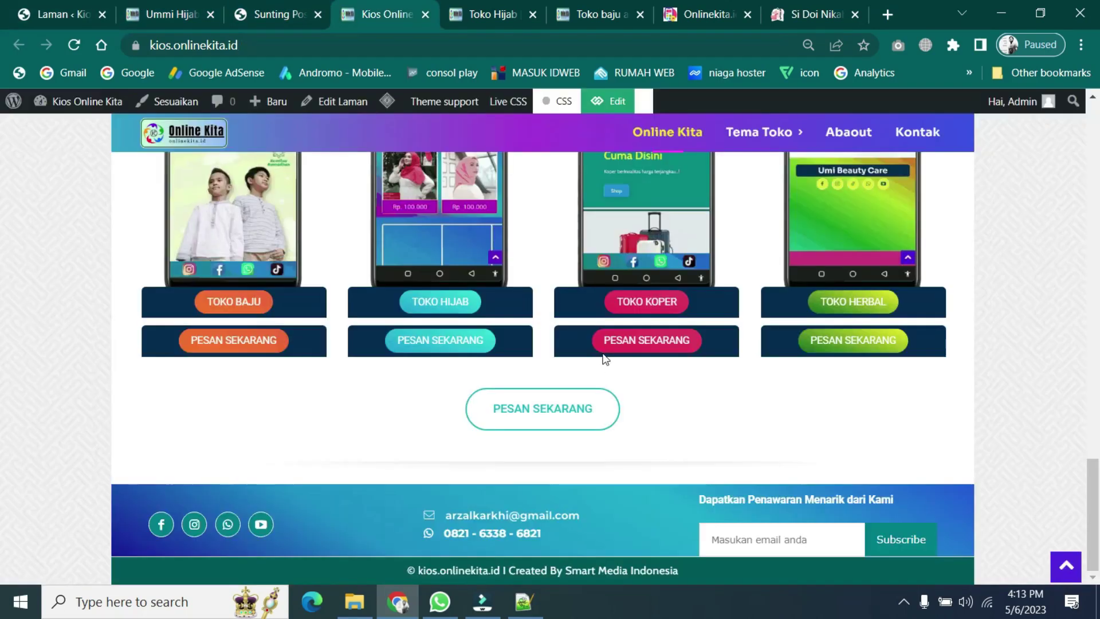
scroll(804, 415, up, 8)
scroll(803, 415, up, 10)
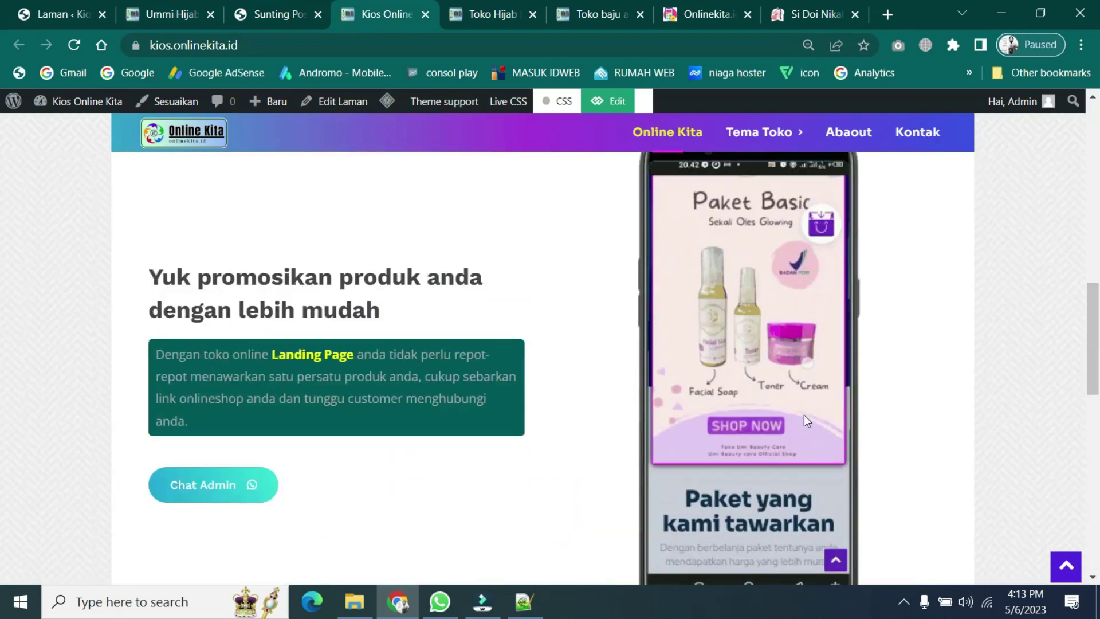
scroll(803, 415, up, 5)
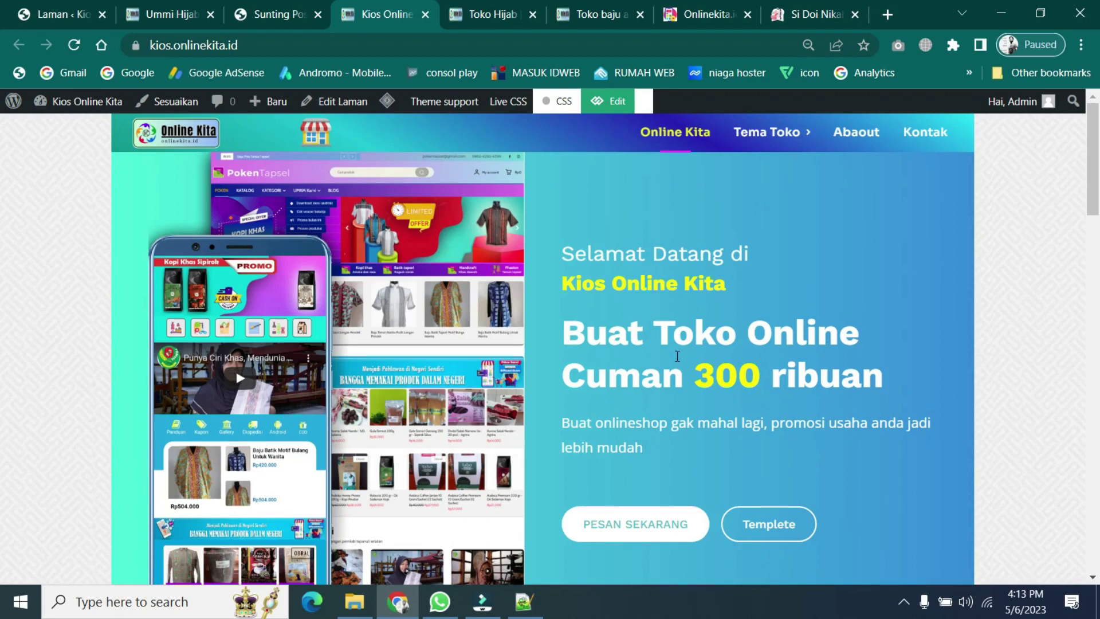
scroll(678, 356, down, 13)
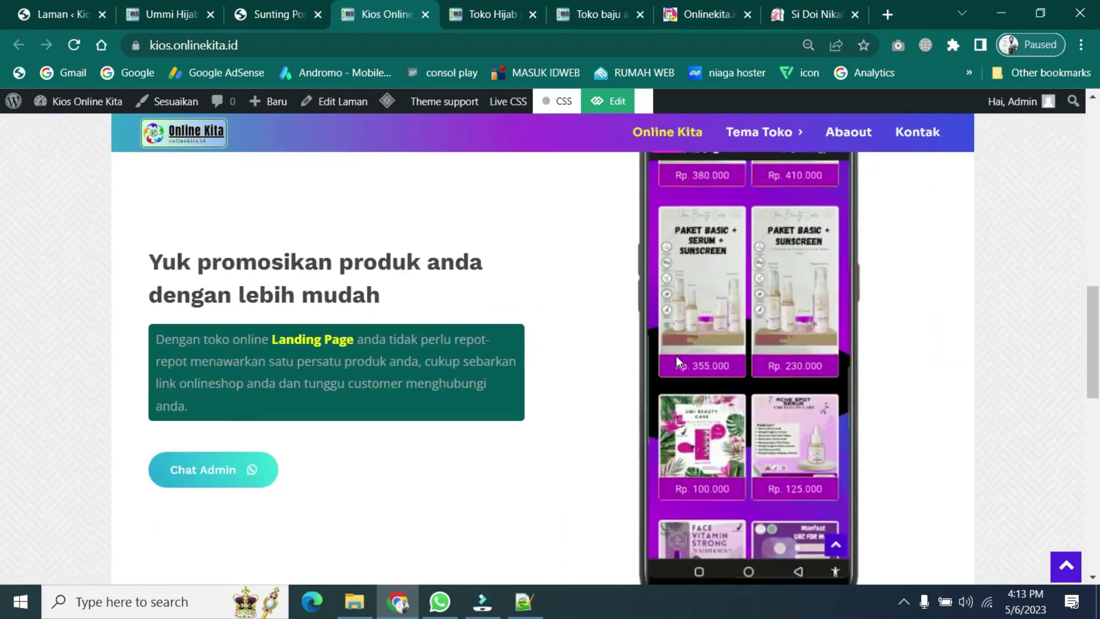
scroll(610, 402, down, 8)
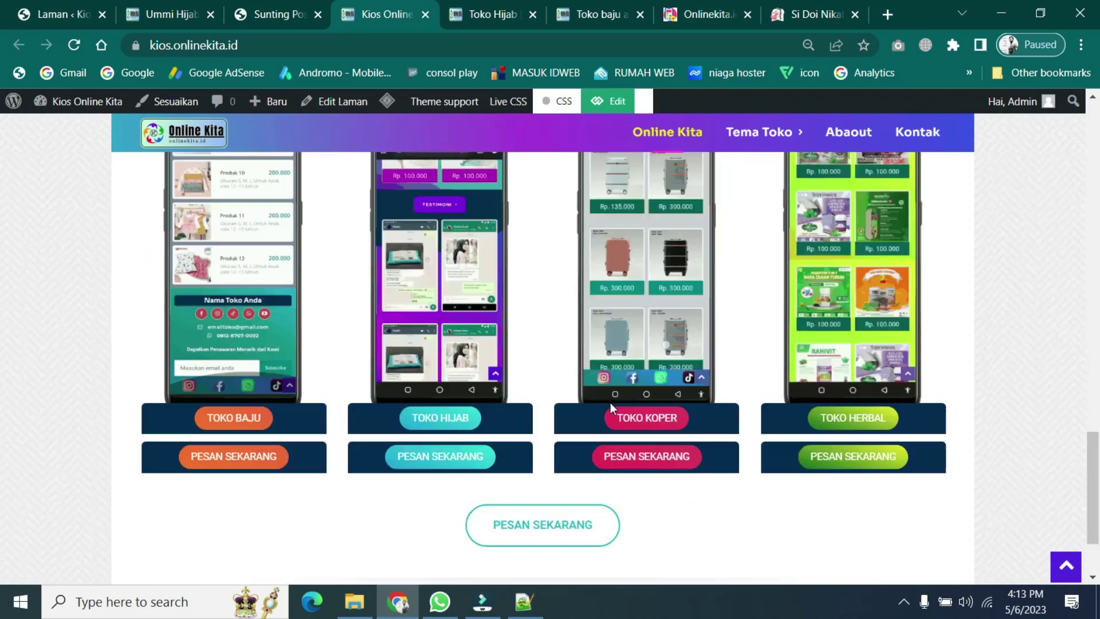
scroll(977, 464, down, 1)
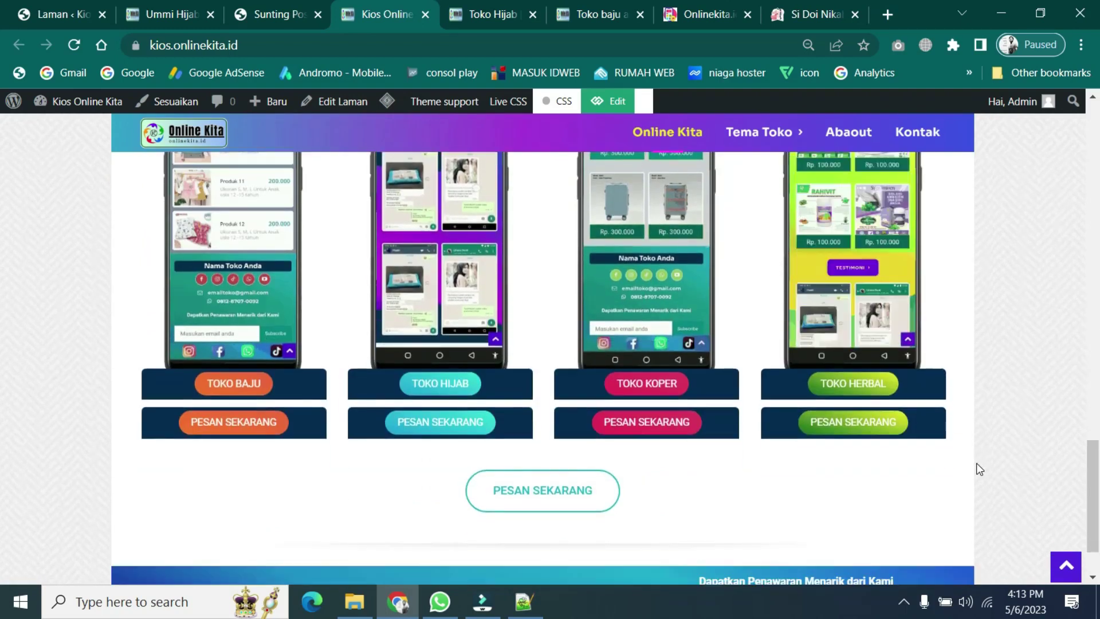
scroll(976, 465, down, 1)
scroll(976, 466, up, 8)
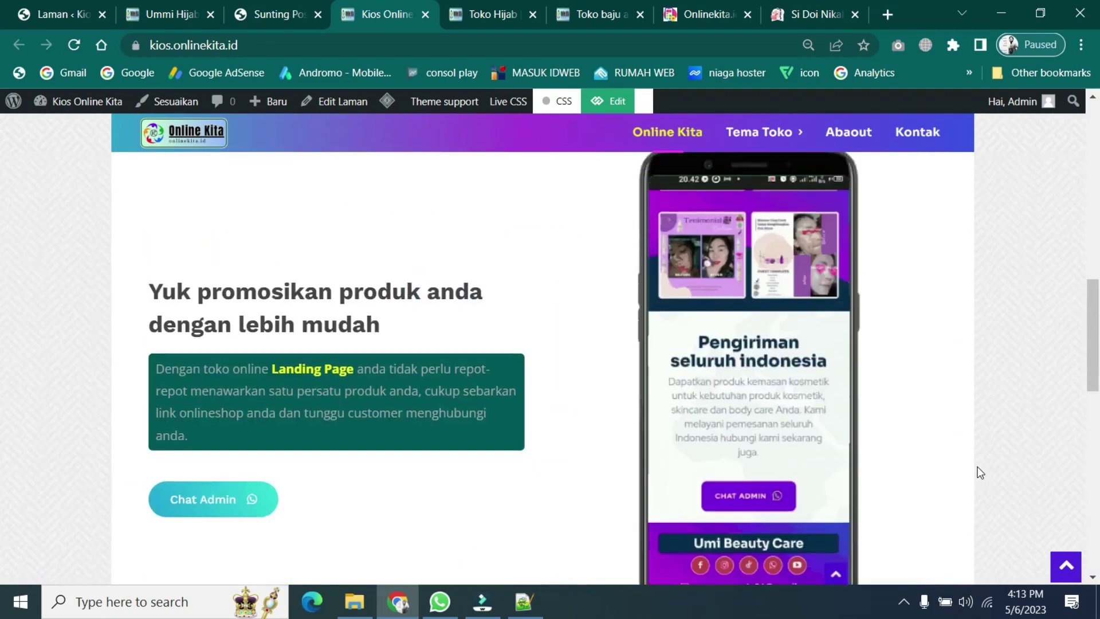
scroll(980, 472, up, 10)
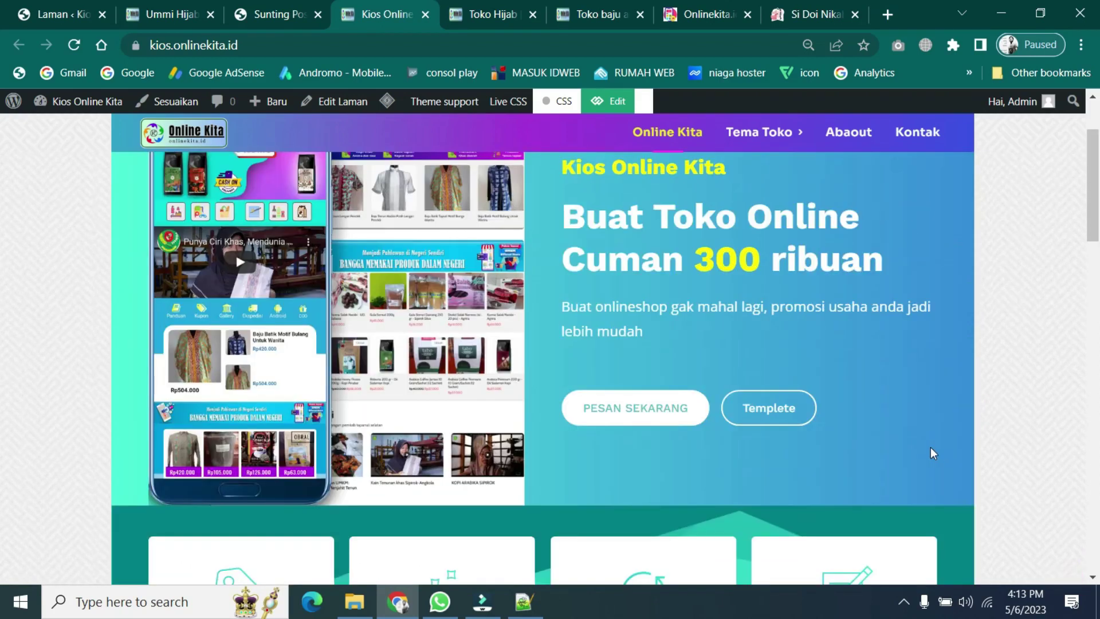
scroll(930, 453, up, 2)
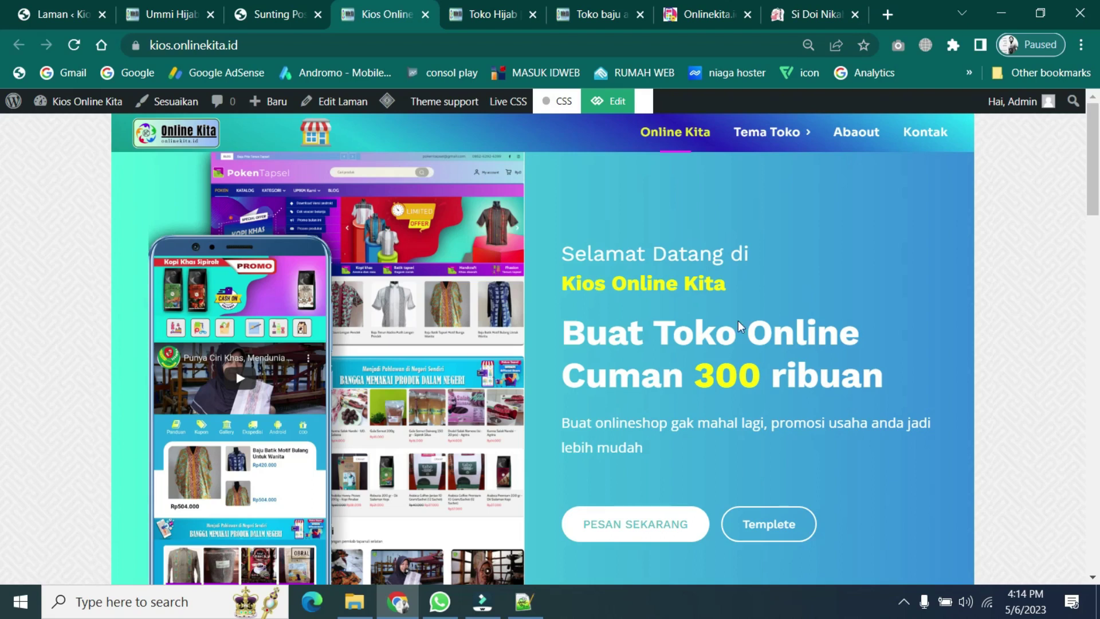
scroll(738, 353, down, 1)
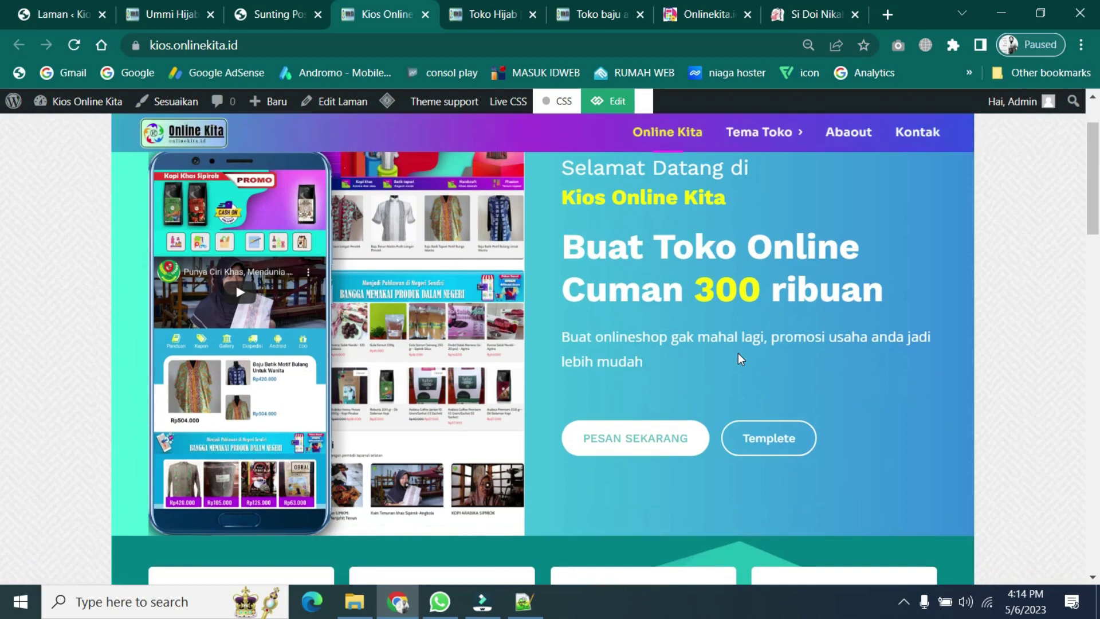
scroll(740, 359, down, 6)
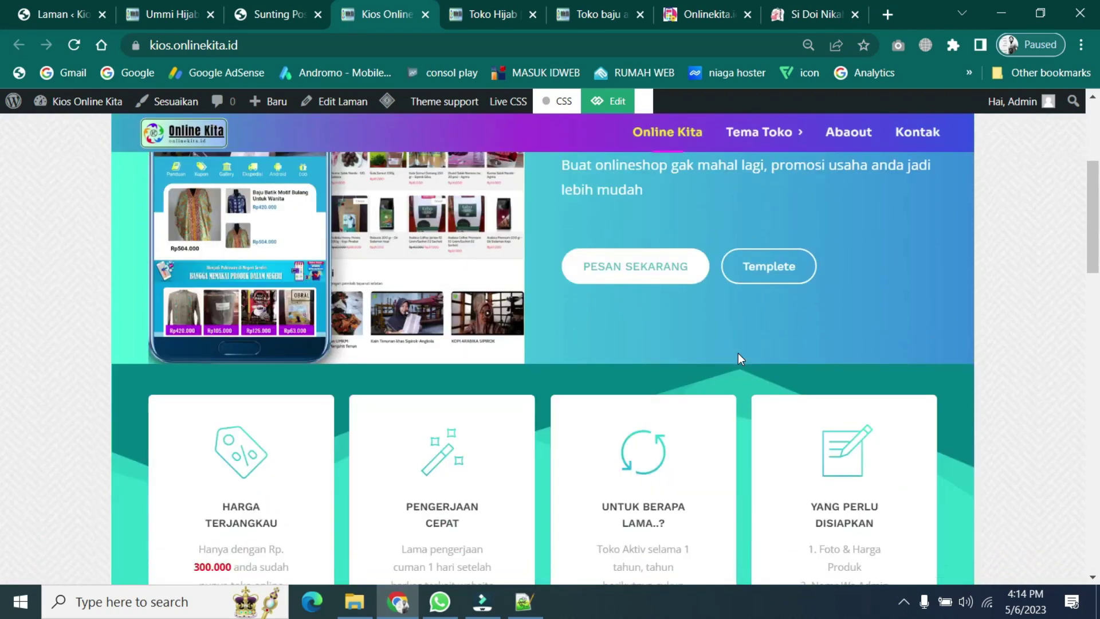
scroll(738, 353, up, 7)
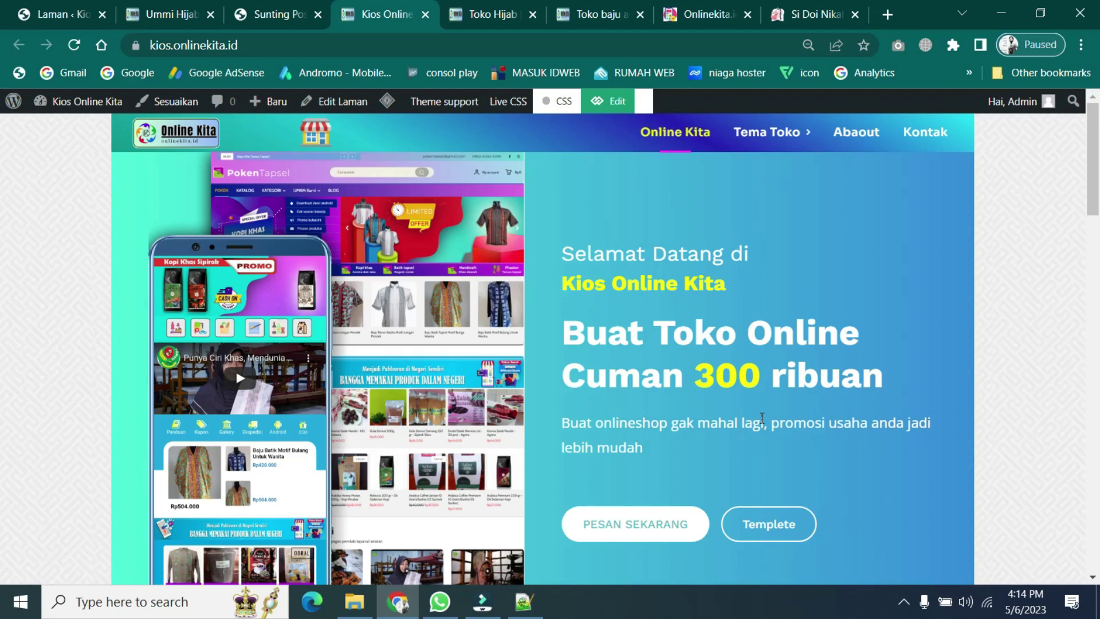
- Load smartmediaindonesia.com in a new tab and scroll through its homepage
click(887, 15)
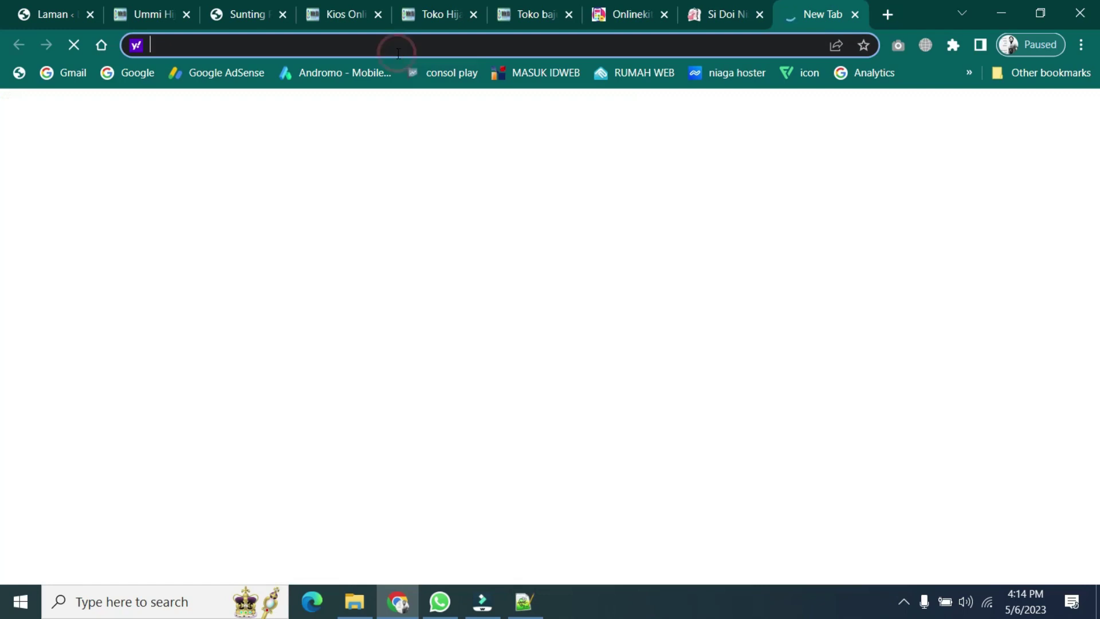
text(smart)
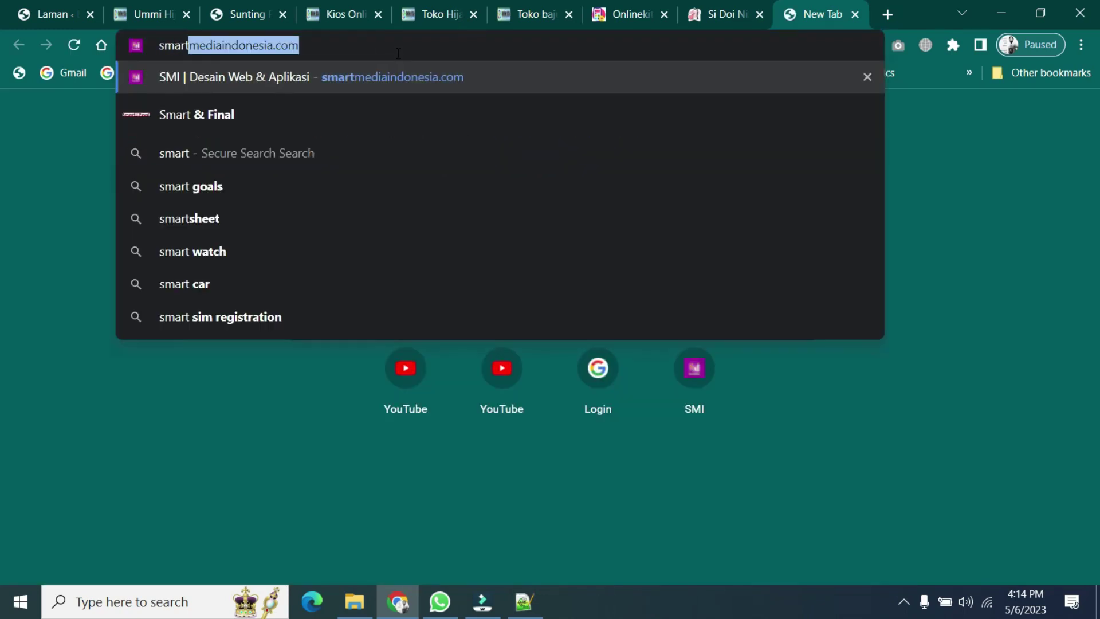
key(Return)
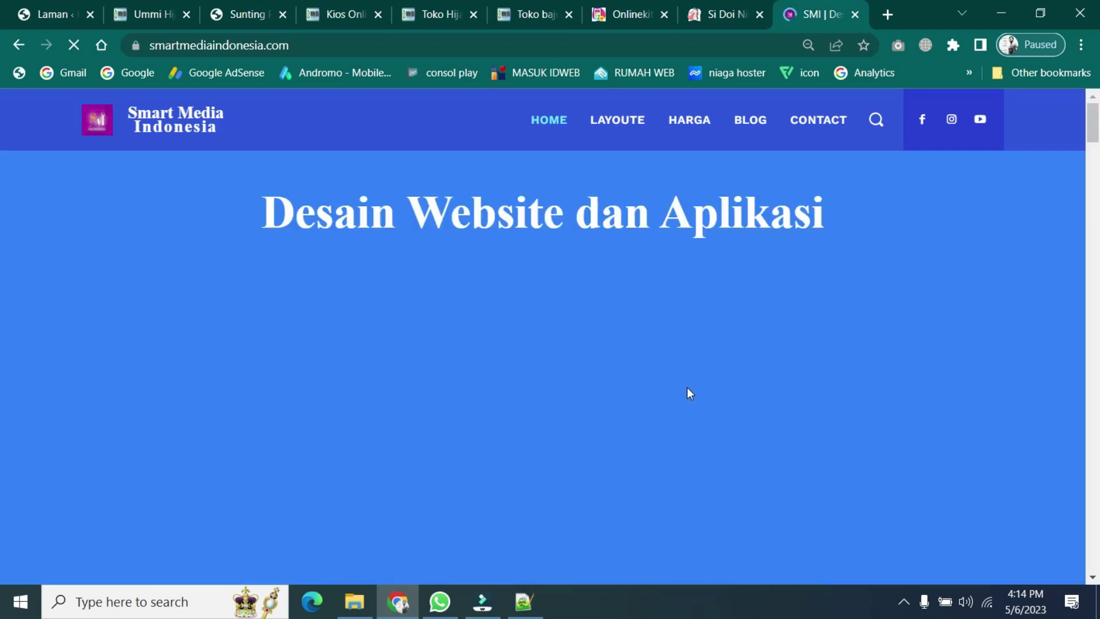
scroll(687, 387, down, 5)
scroll(687, 388, down, 12)
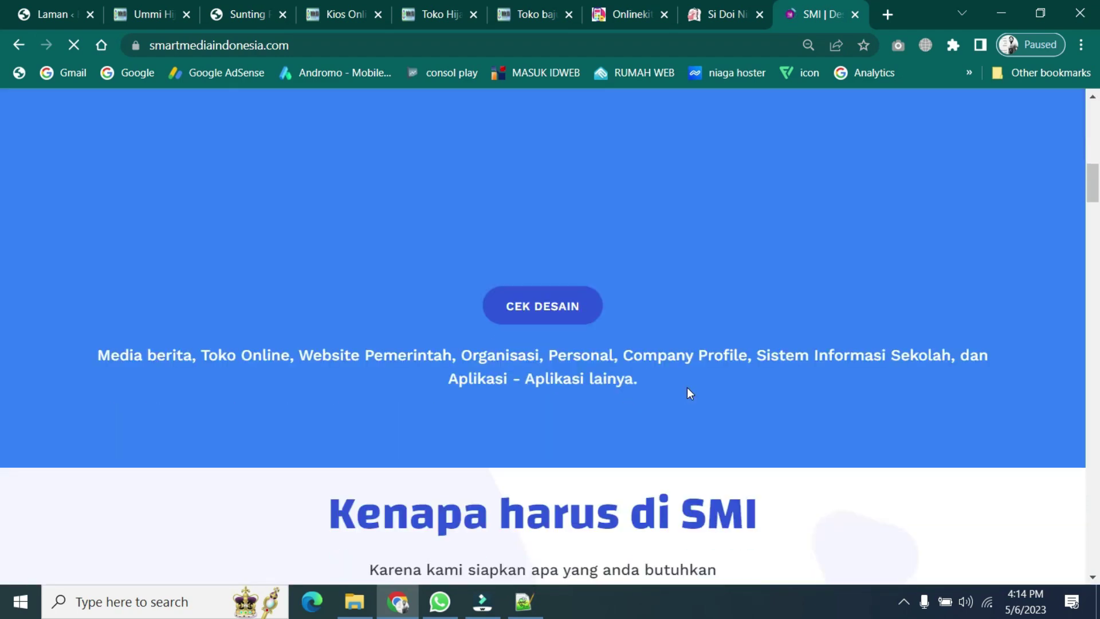
scroll(687, 387, up, 4)
scroll(686, 387, up, 13)
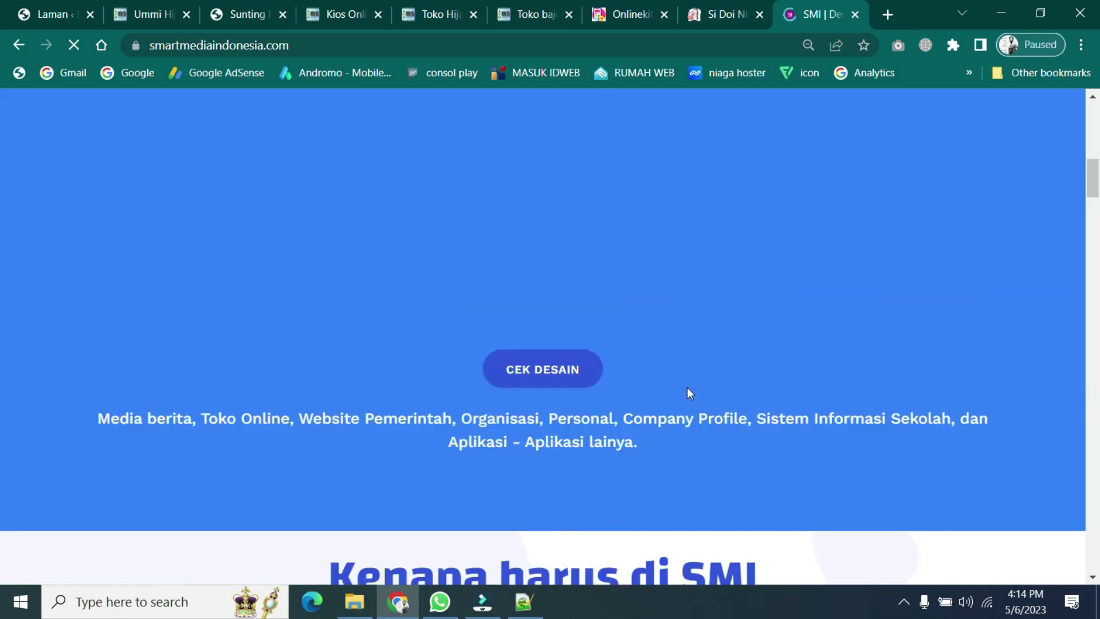
- Switch past the Ummi Hijab and Sunting tabs to the Kios Online Kita home page and scroll it
click(140, 12)
click(243, 12)
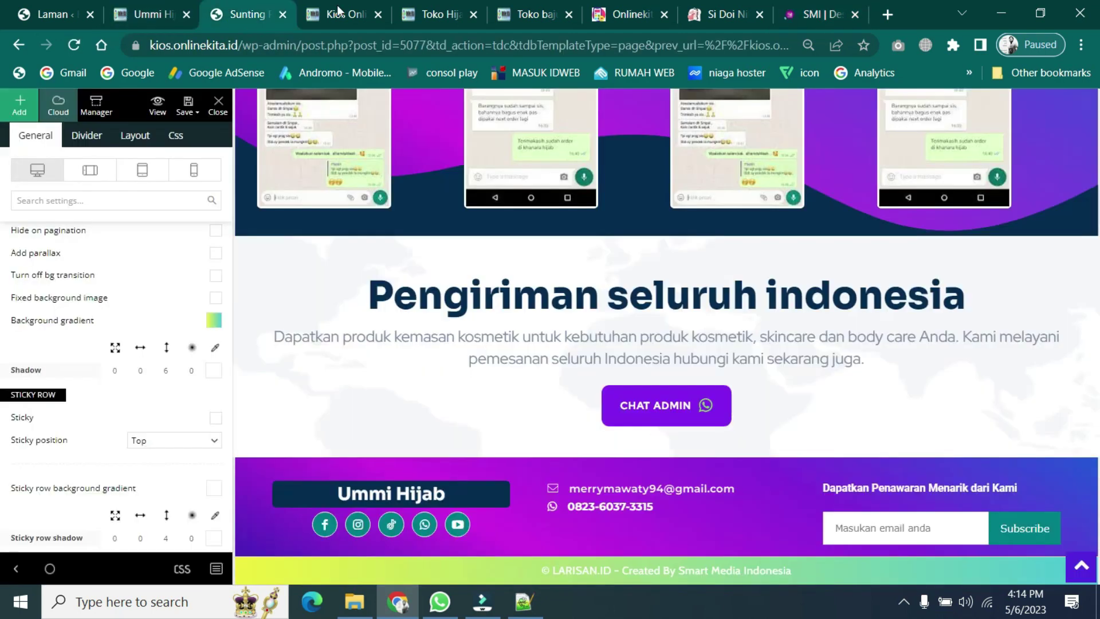
click(343, 14)
scroll(804, 426, down, 5)
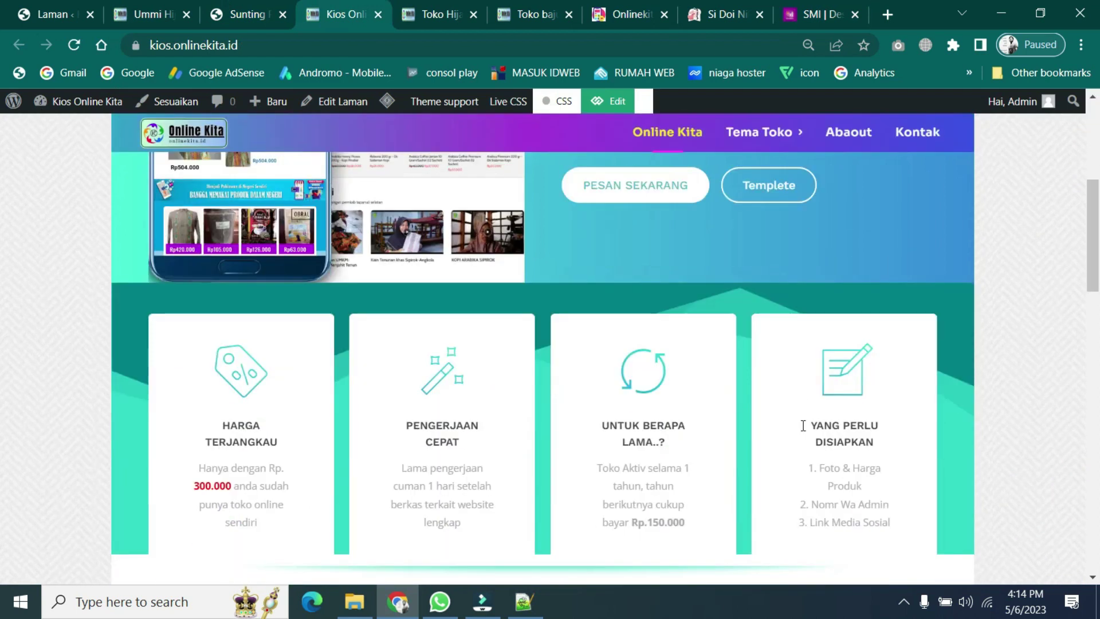
scroll(803, 426, down, 8)
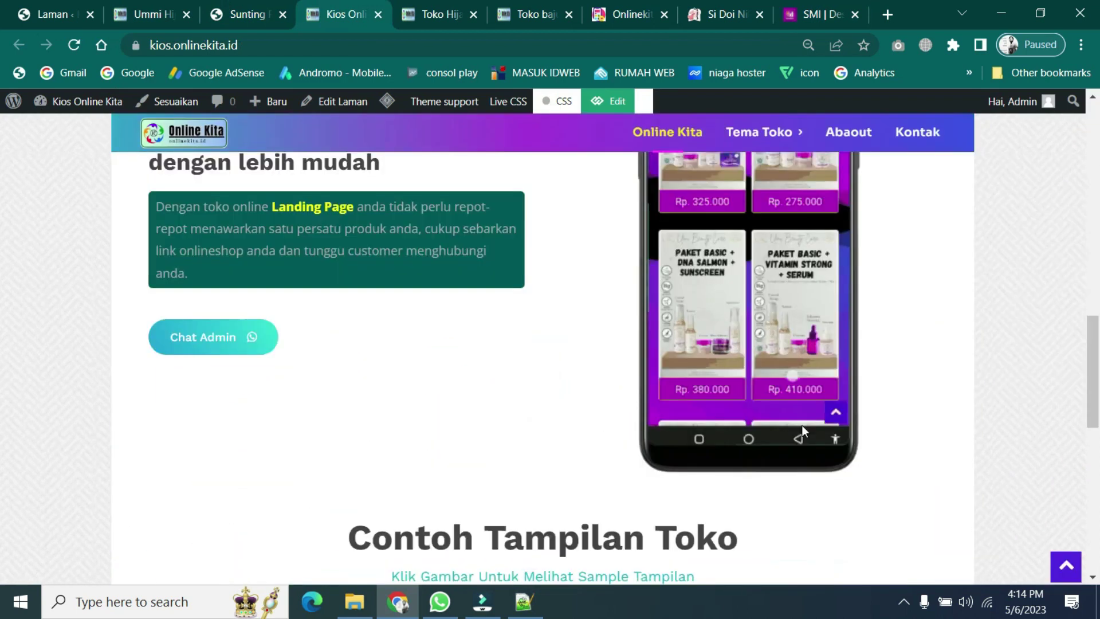
scroll(650, 479, down, 8)
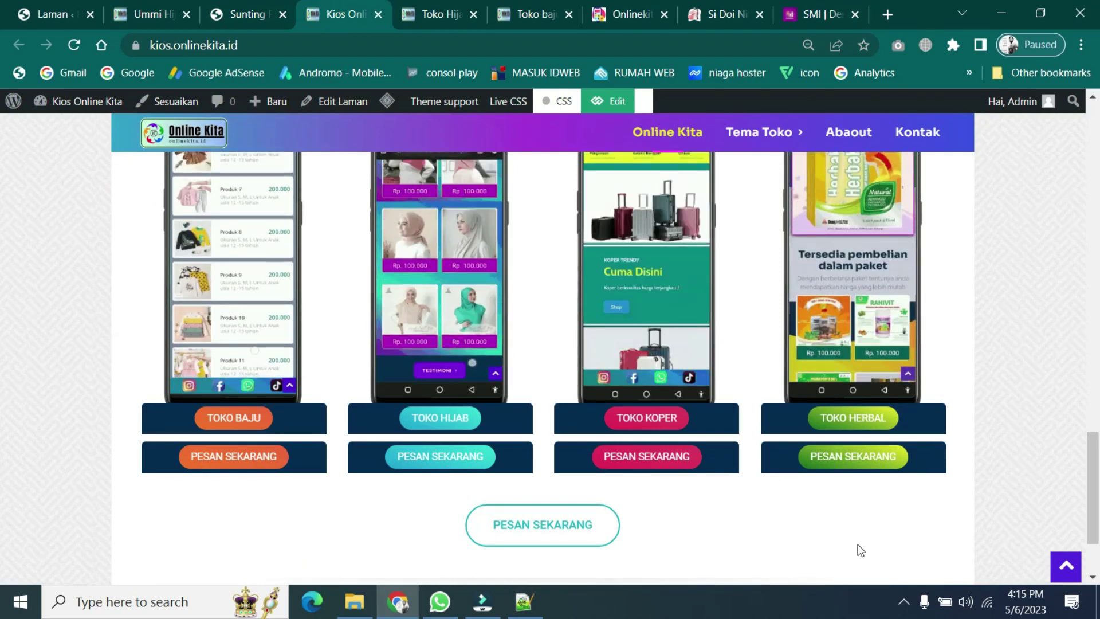
scroll(859, 549, up, 2)
scroll(857, 544, up, 8)
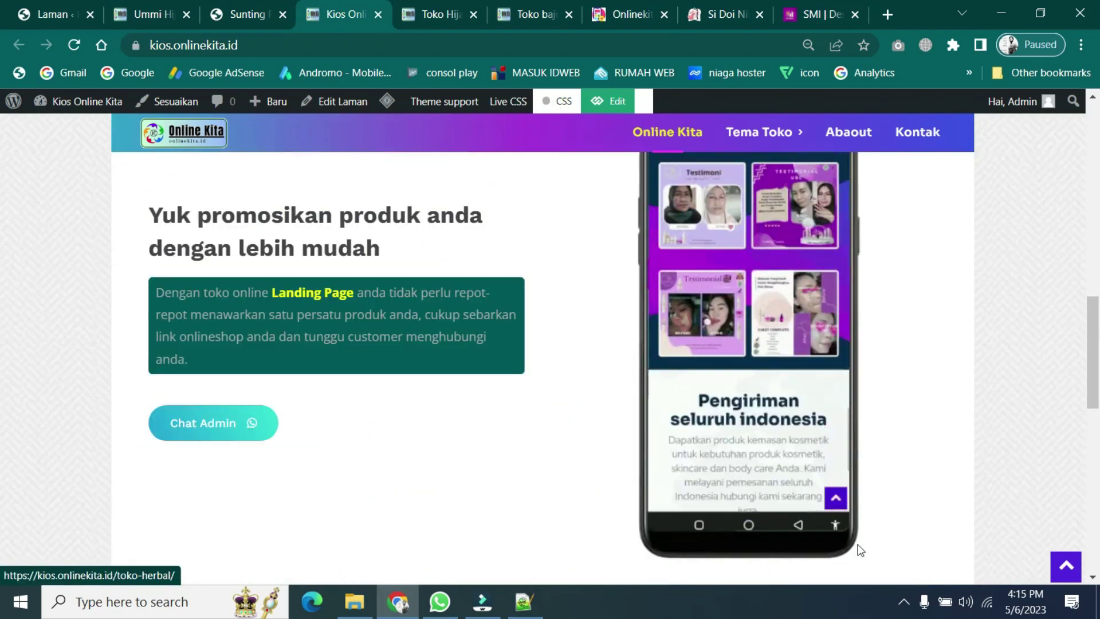
scroll(959, 457, up, 6)
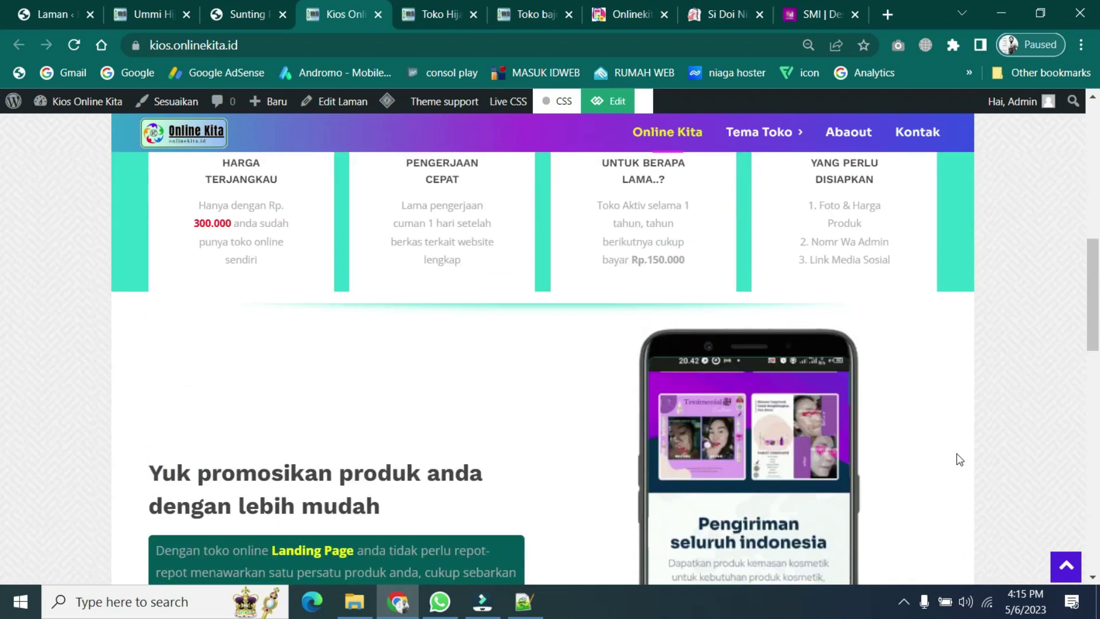
scroll(978, 490, up, 7)
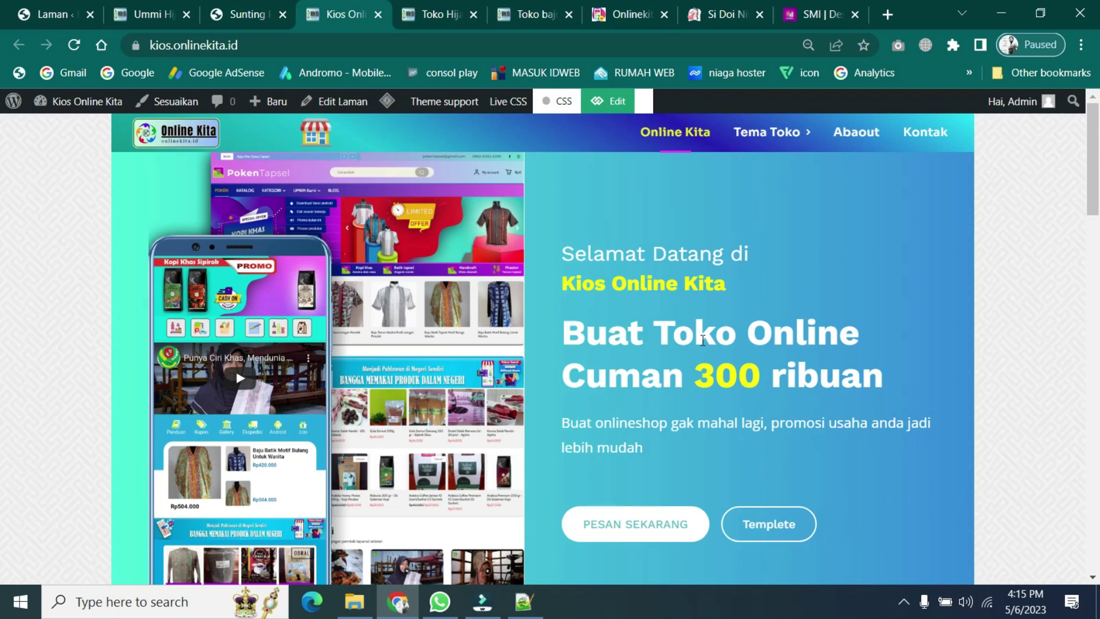
- Scroll the Kios Online Kita home page down to the shop examples and back up
scroll(703, 340, down, 1)
scroll(703, 340, up, 1)
scroll(704, 352, down, 3)
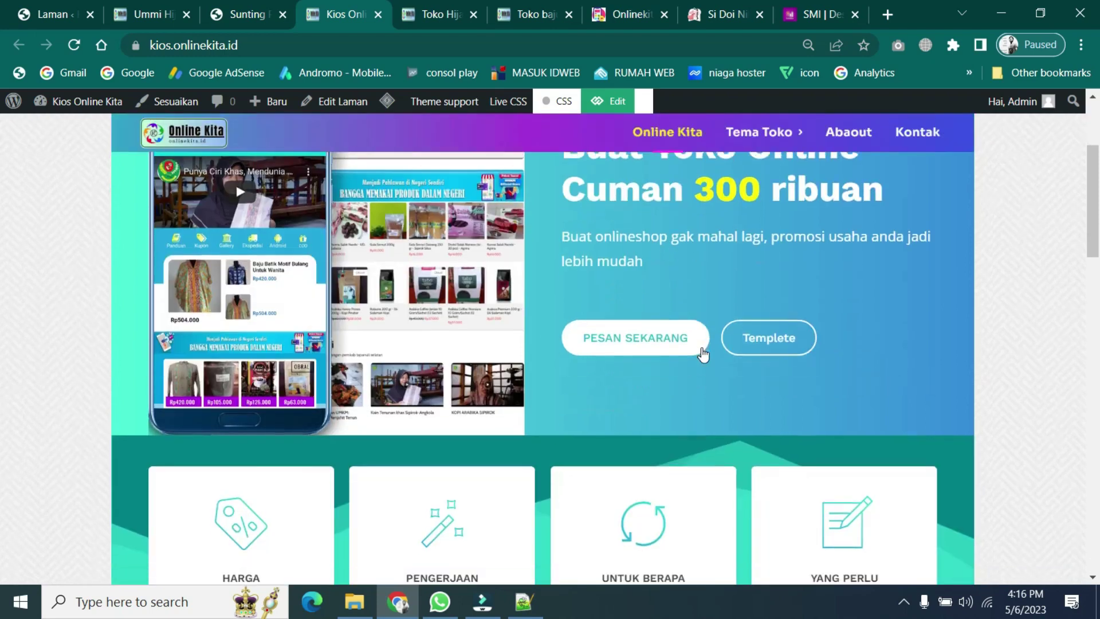
scroll(704, 354, down, 12)
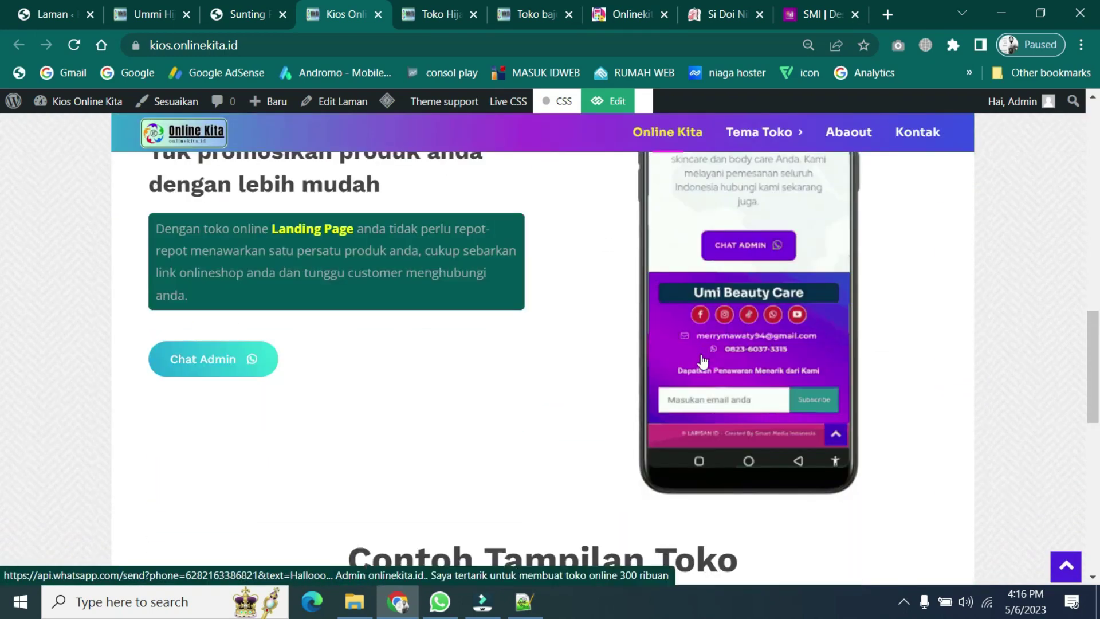
scroll(888, 442, down, 2)
scroll(896, 441, up, 13)
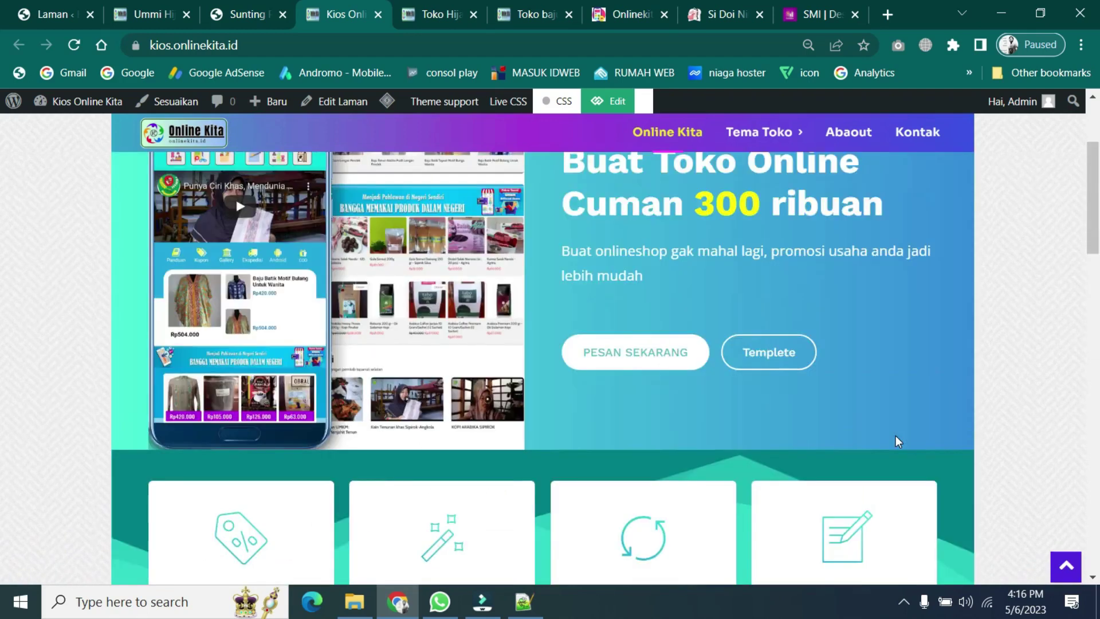
scroll(896, 442, up, 3)
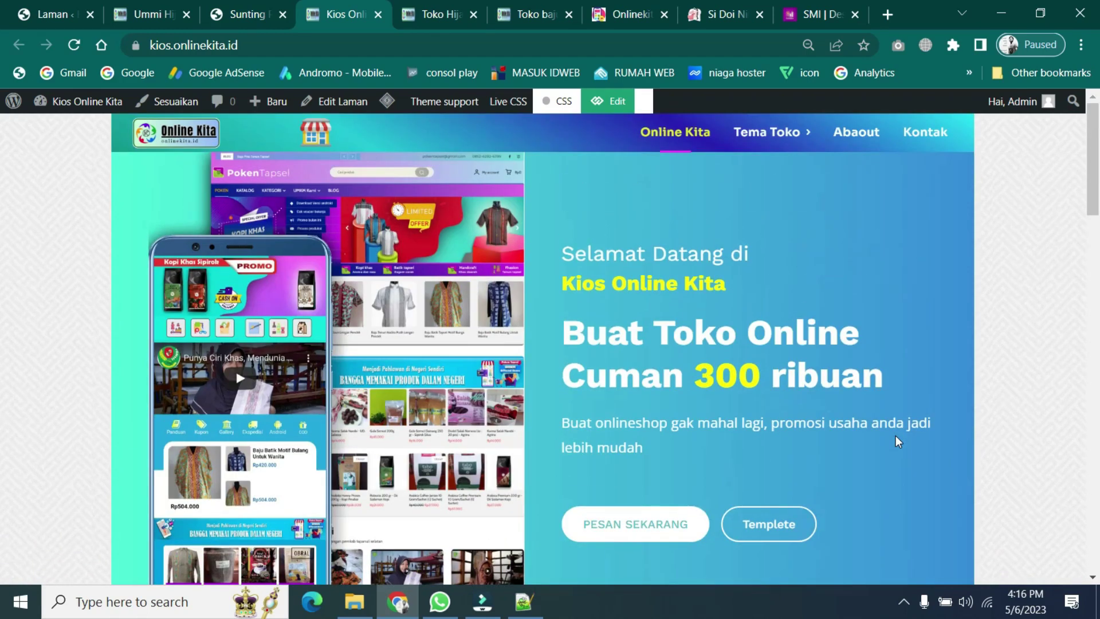